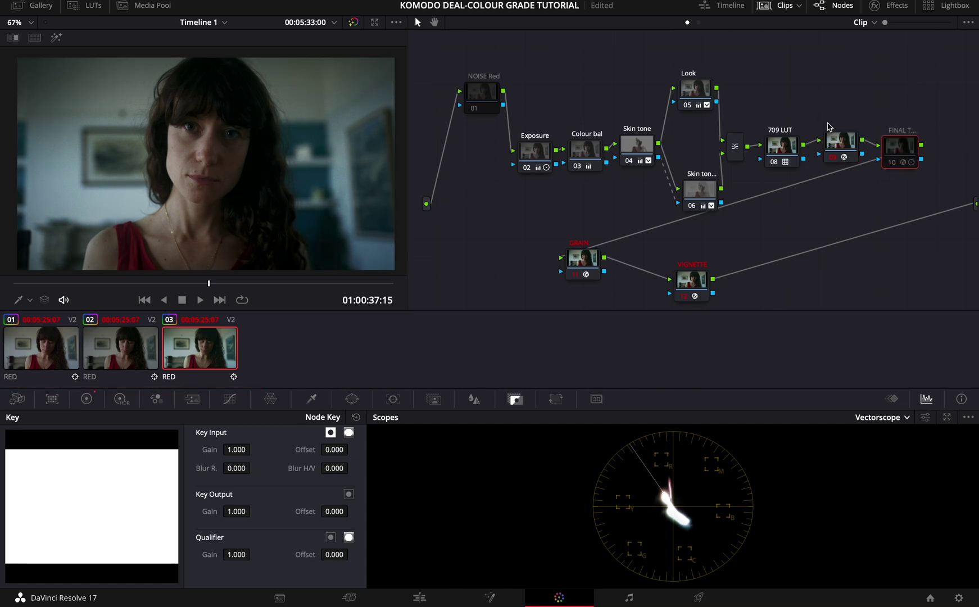
Compare the image with the VIGNETTE node bypassed and enabled
click(579, 265)
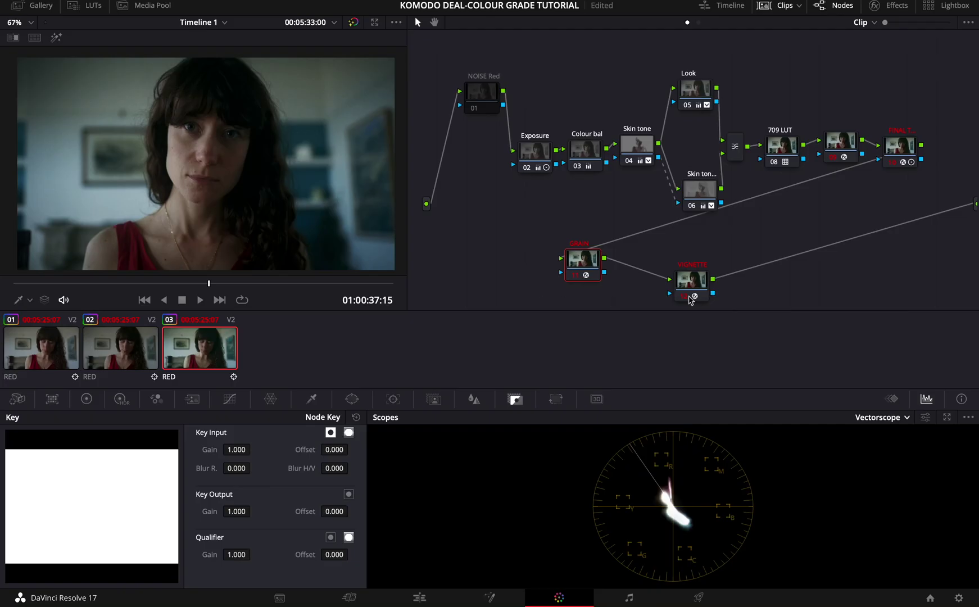
click(691, 284)
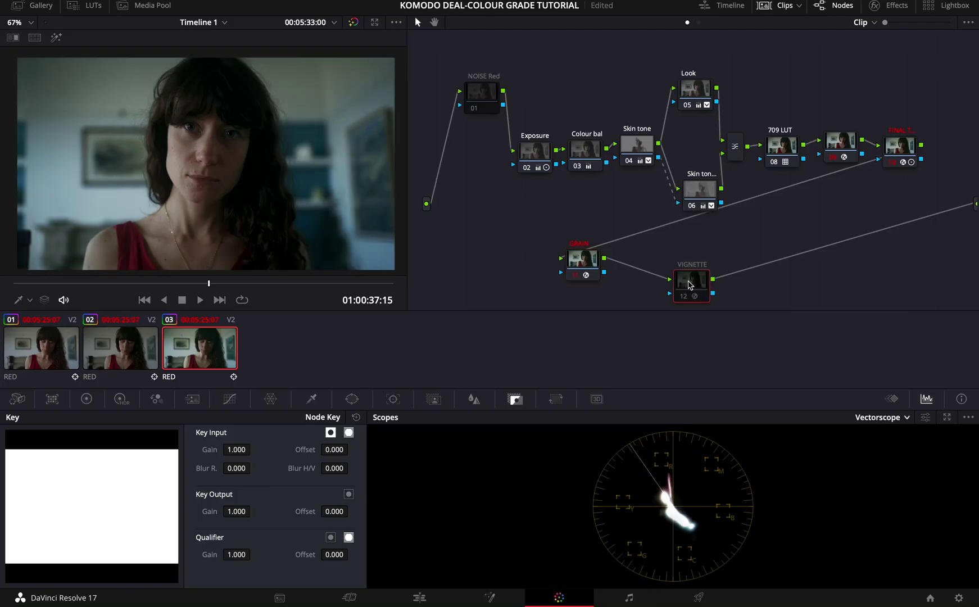
key(ctrl+d)
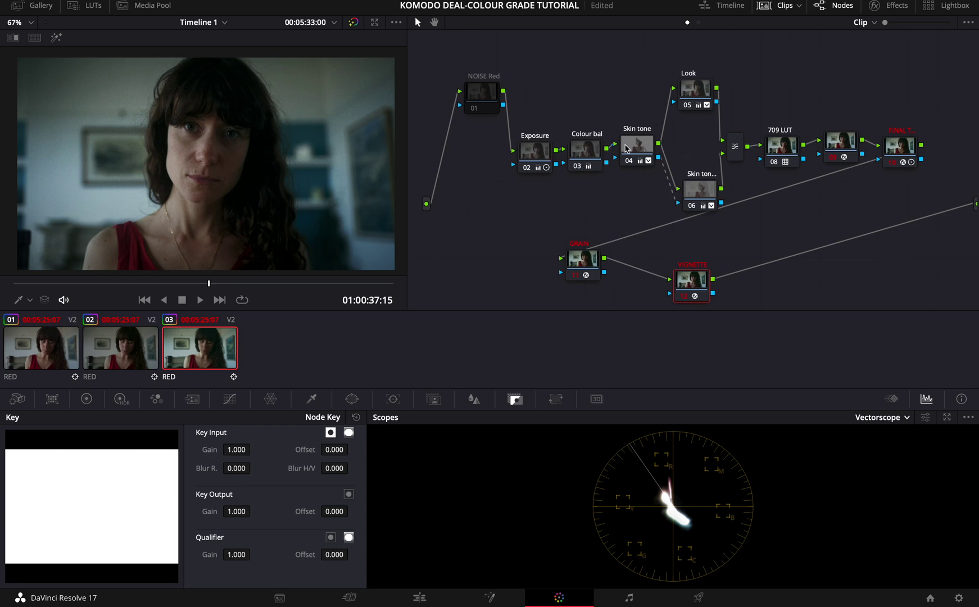
Tidy the node graph by repositioning Exposure, Colour bal, Look and both Skin tone nodes, checking node 04's effect by bypassing and re-enabling it
drag(533, 157, 520, 154)
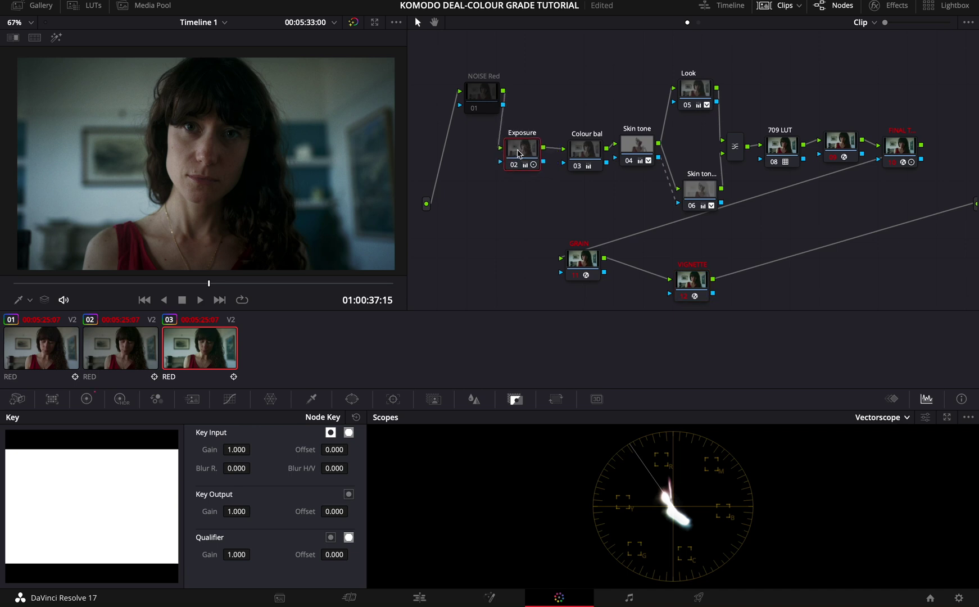
drag(588, 151, 573, 151)
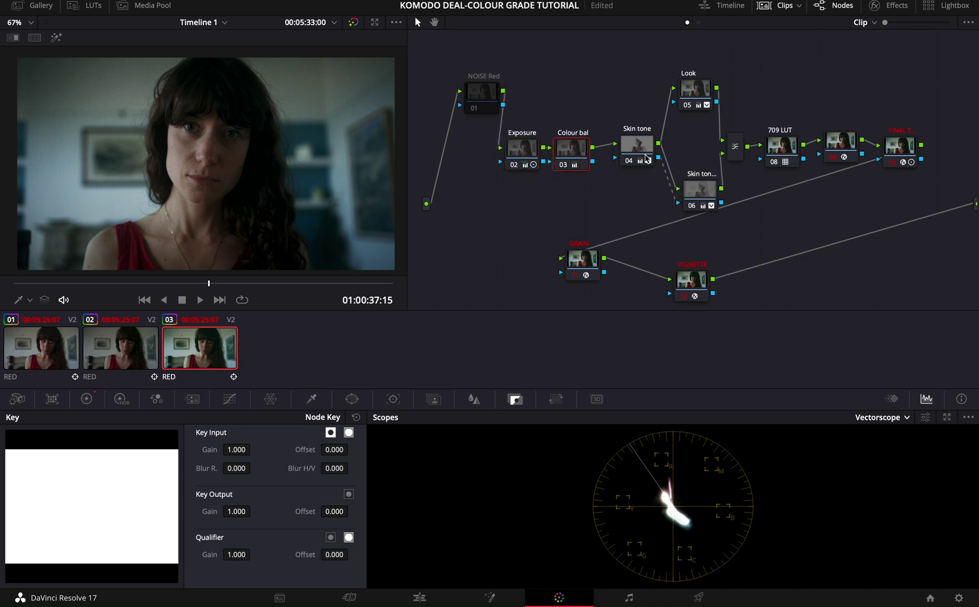
drag(645, 151, 633, 149)
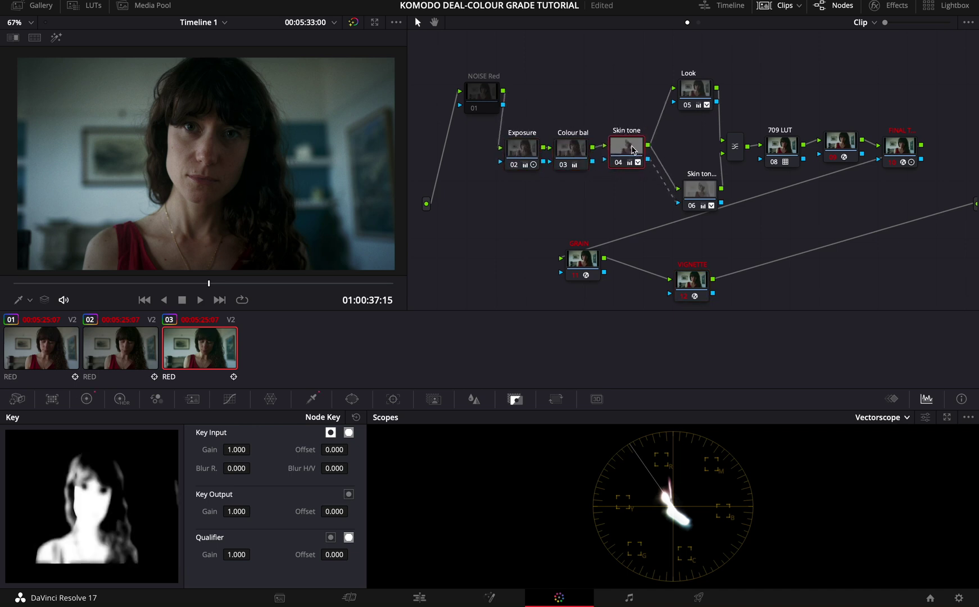
key(ctrl+d)
key(ctrl+d)
mouse_move(619, 142)
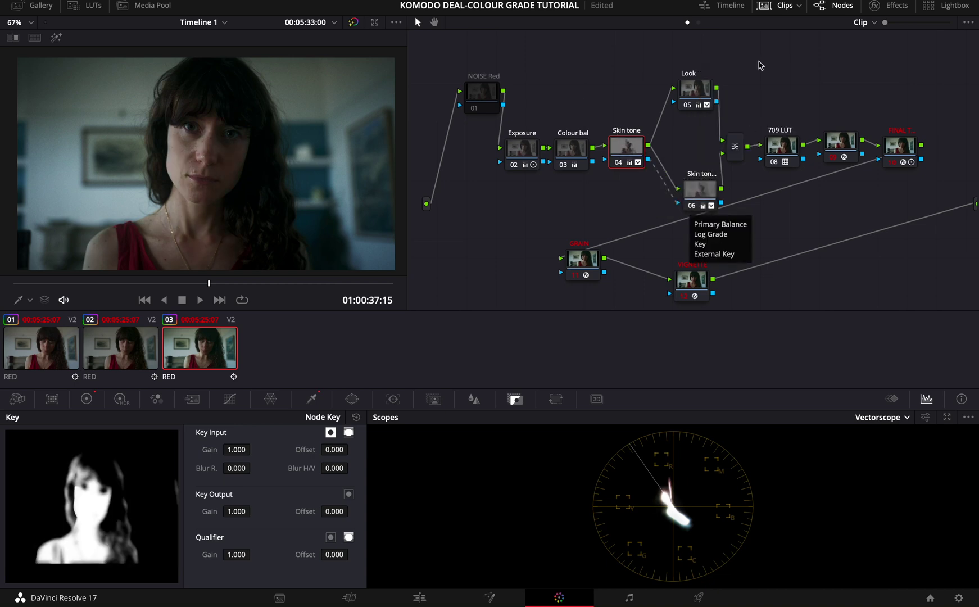
mouse_move(692, 96)
mouse_down()
mouse_move(680, 88)
mouse_move(685, 94)
mouse_up()
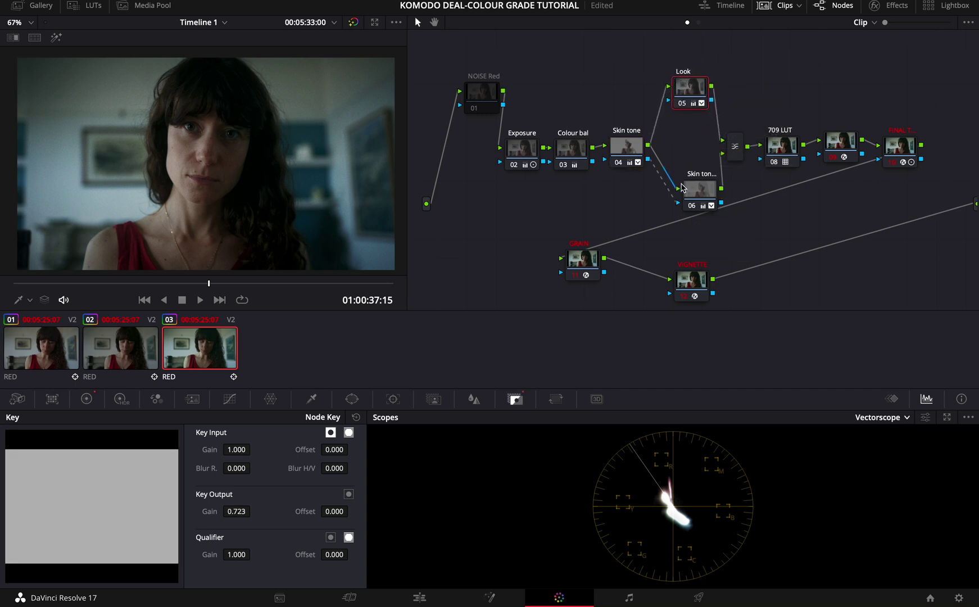
mouse_move(698, 191)
mouse_down()
mouse_move(687, 186)
mouse_move(695, 151)
mouse_move(690, 180)
mouse_up()
Compare the image with Skin tone node 06 bypassed and enabled, and lower its key output gain to 0.511
key(ctrl+d)
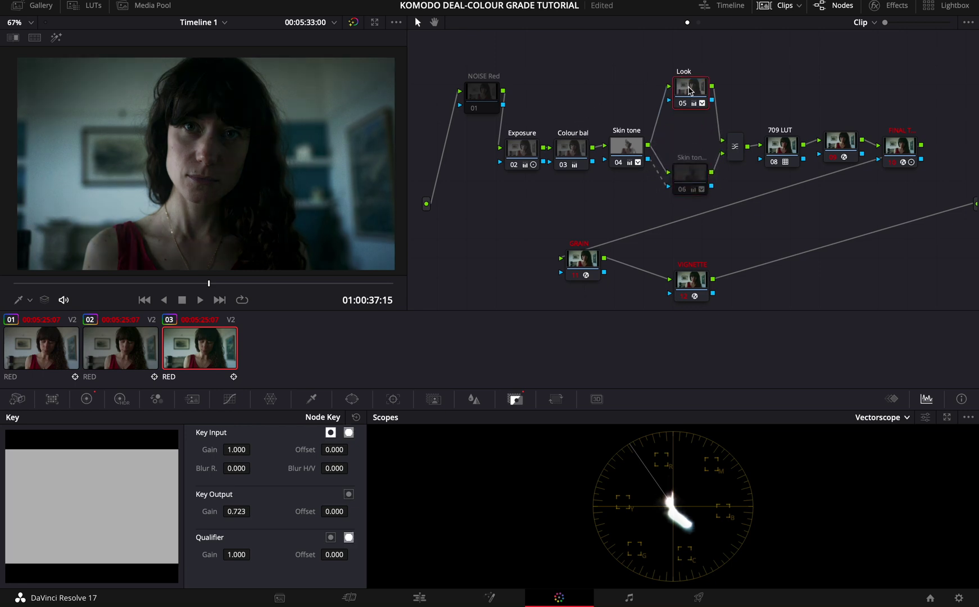
click(688, 87)
mouse_move(691, 176)
mouse_down()
mouse_move(688, 167)
mouse_move(695, 179)
mouse_up()
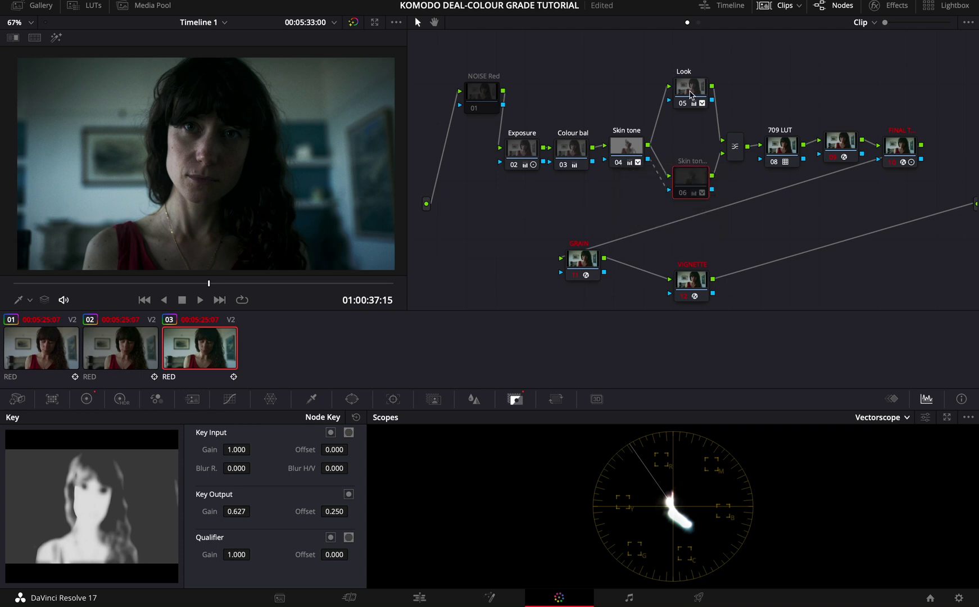
key(ctrl+d)
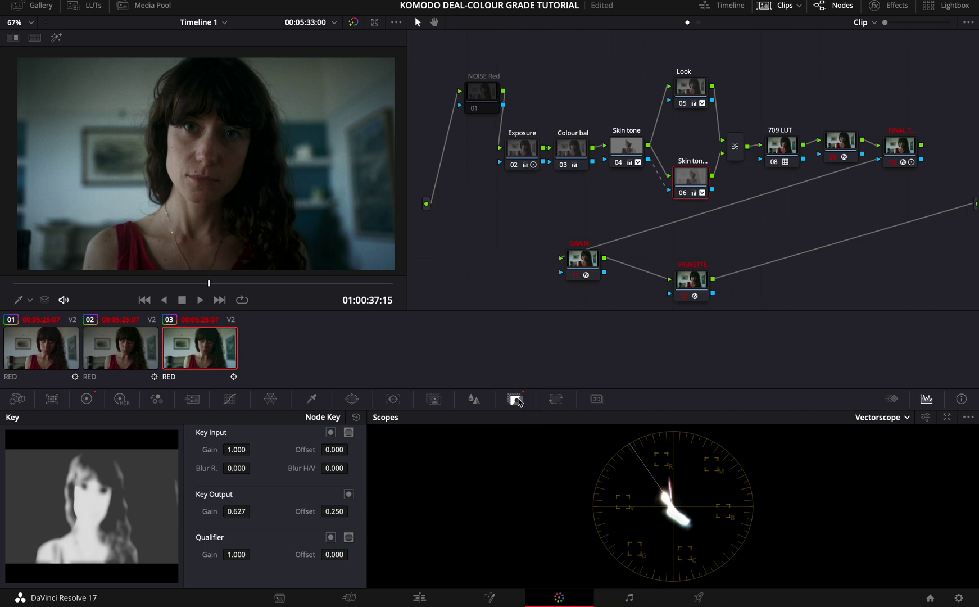
drag(236, 512, 168, 556)
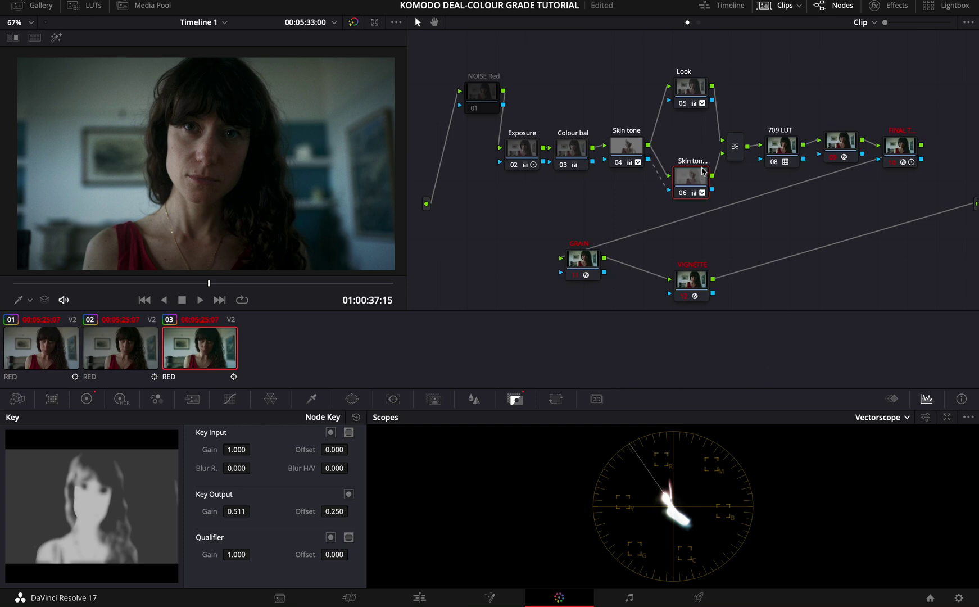
Bypass and re-enable the 709 LUT node to compare the image with and without it
click(785, 144)
key(ctrl+d)
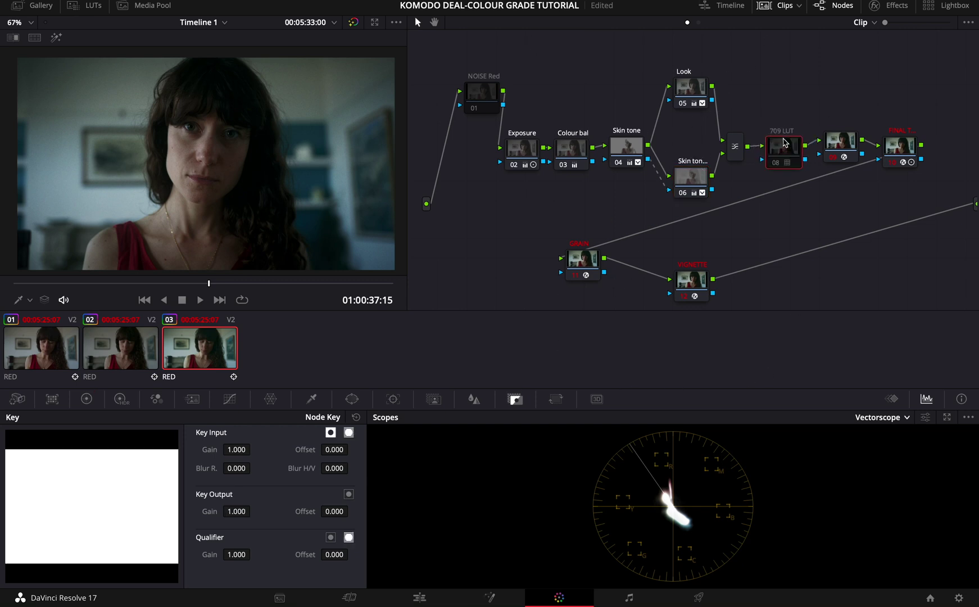
key(ctrl+d)
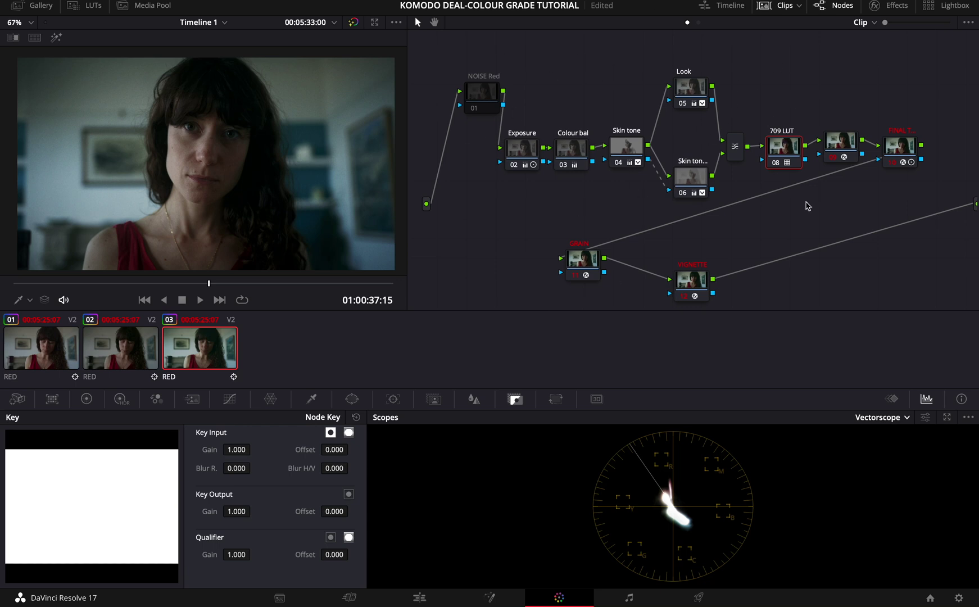
Check which RED REC709 LUT is assigned to the 709 LUT node
right_click(786, 151)
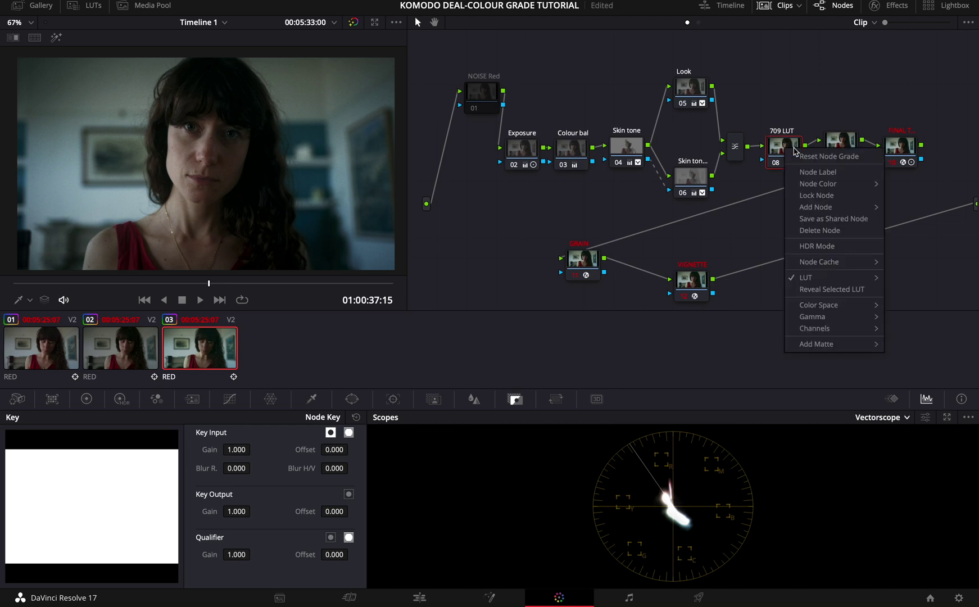
mouse_move(833, 281)
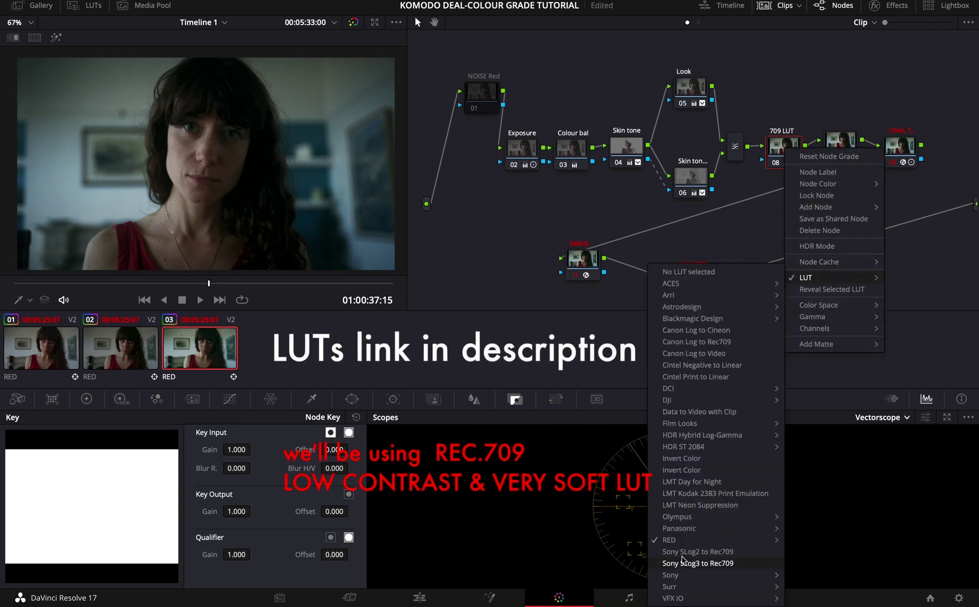
mouse_move(697, 540)
mouse_move(584, 538)
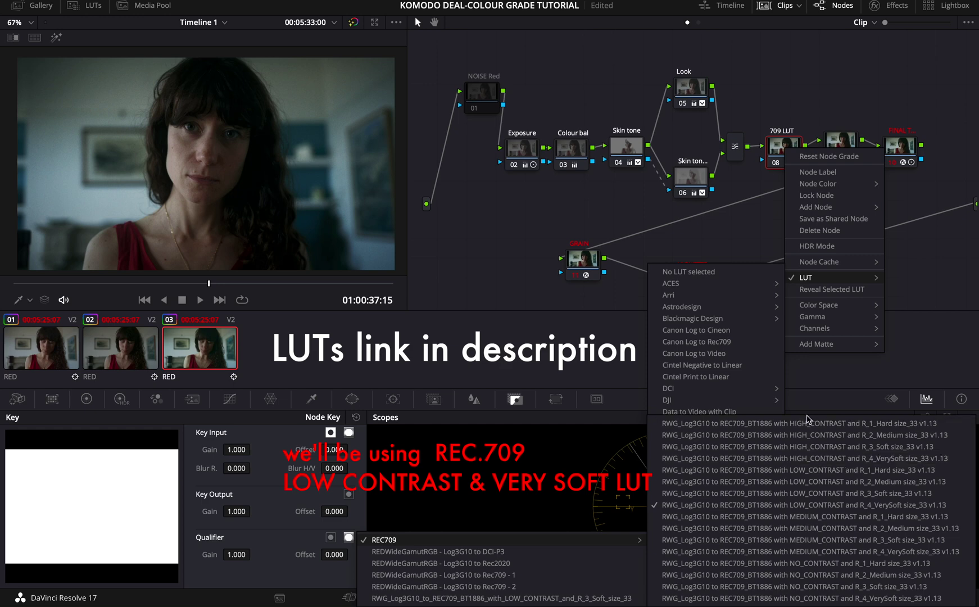
click(493, 276)
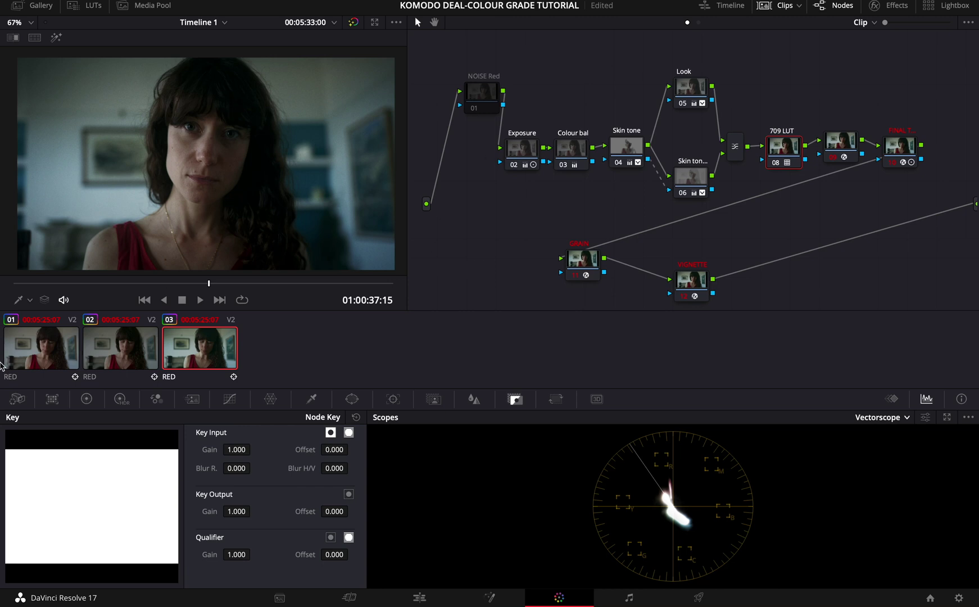
Open the Camera Raw settings for clip 01, try decoding with Camera metadata, and set Decode Using to Clip
click(19, 400)
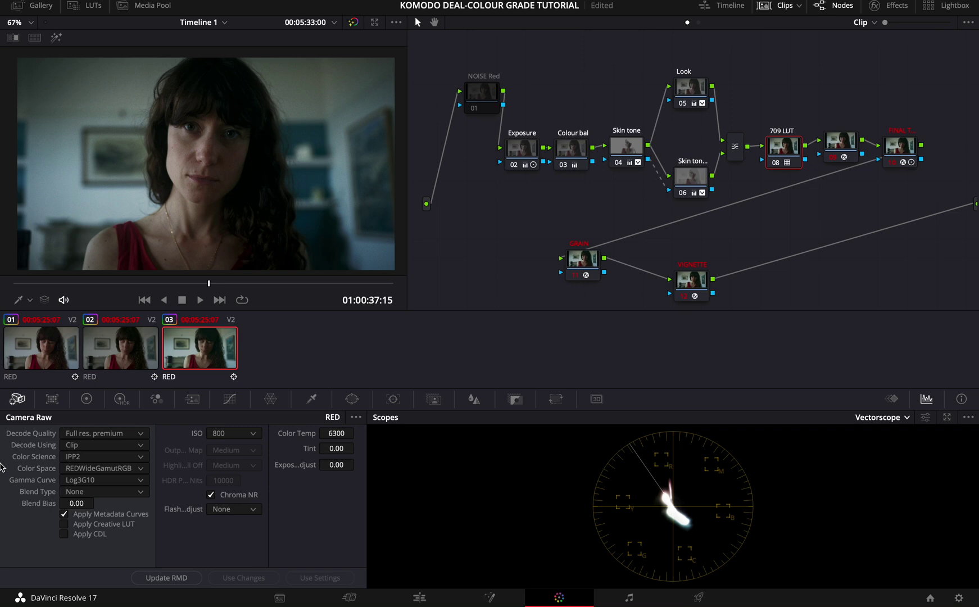
click(47, 350)
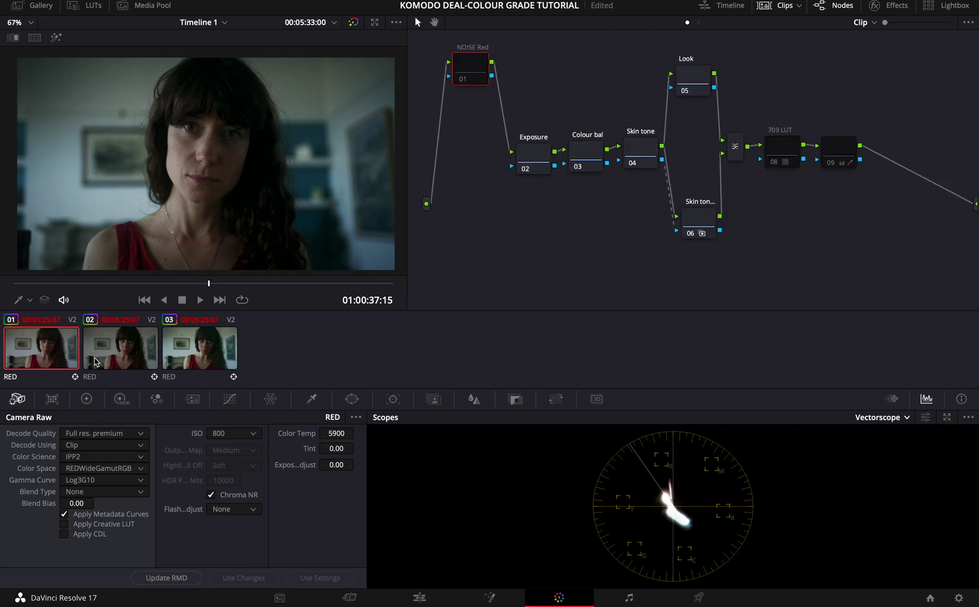
click(107, 445)
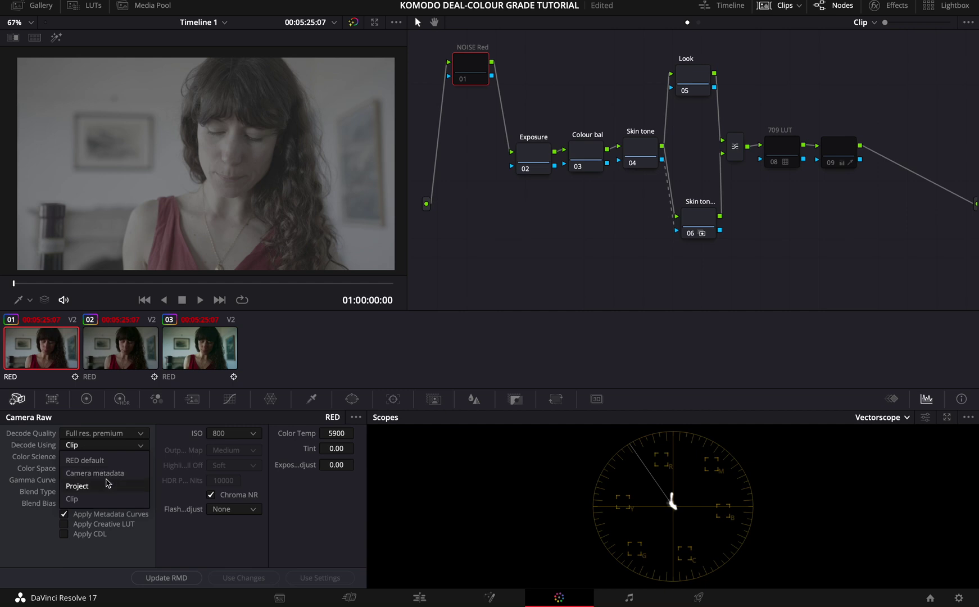
drag(90, 486, 107, 474)
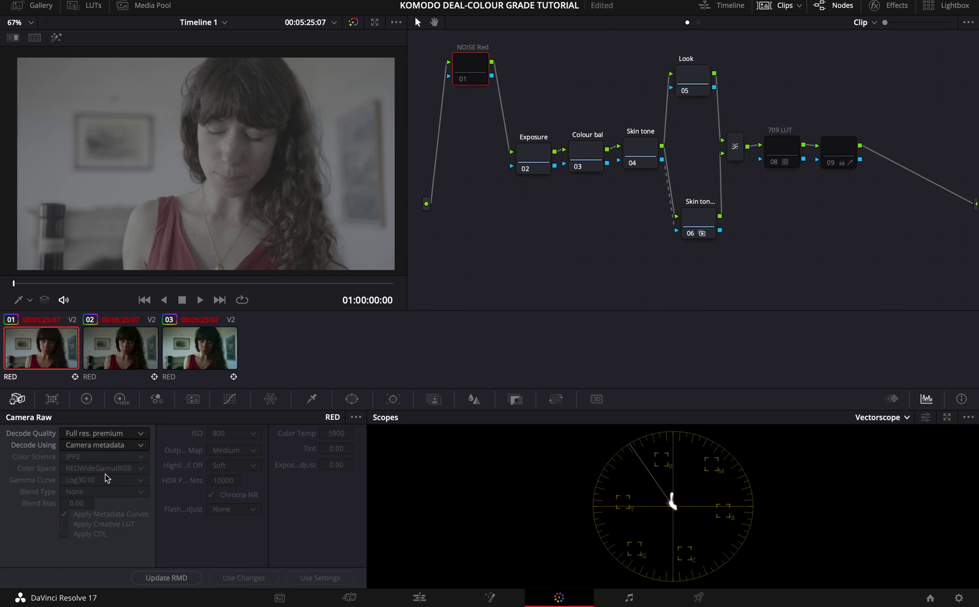
click(89, 445)
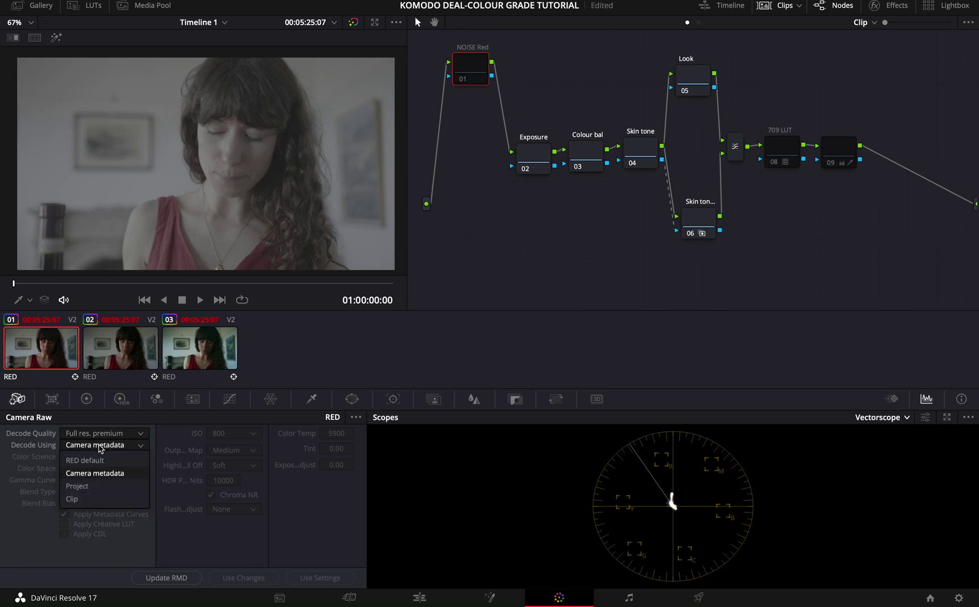
click(102, 503)
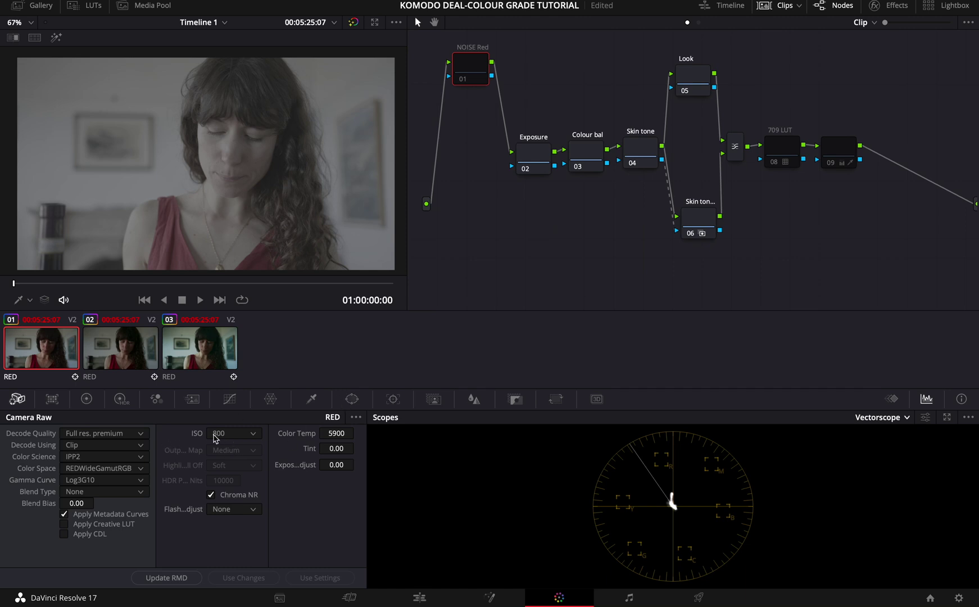
Check clip 02's raw settings and set clip 01's colour temperature to 6300
click(116, 360)
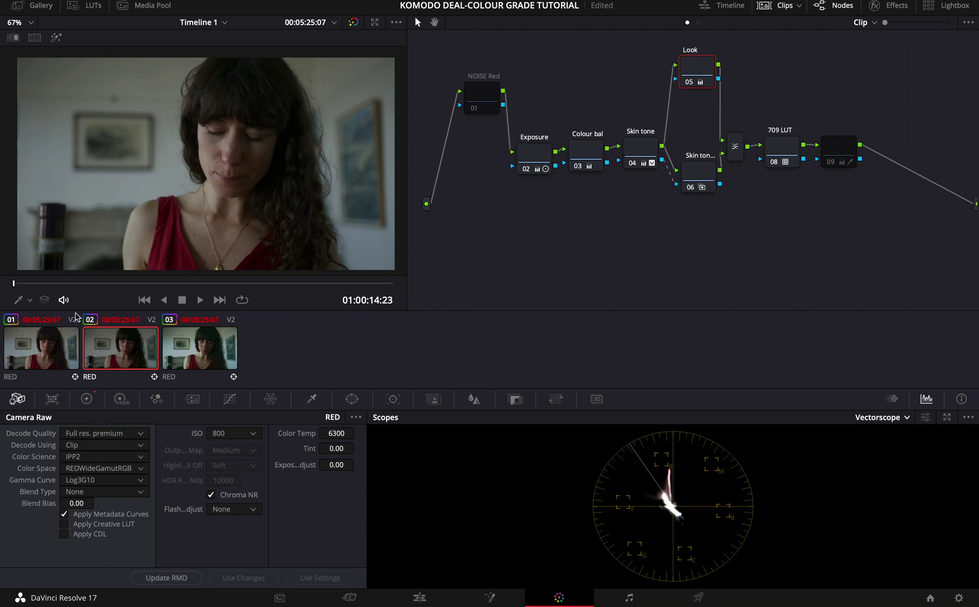
click(63, 361)
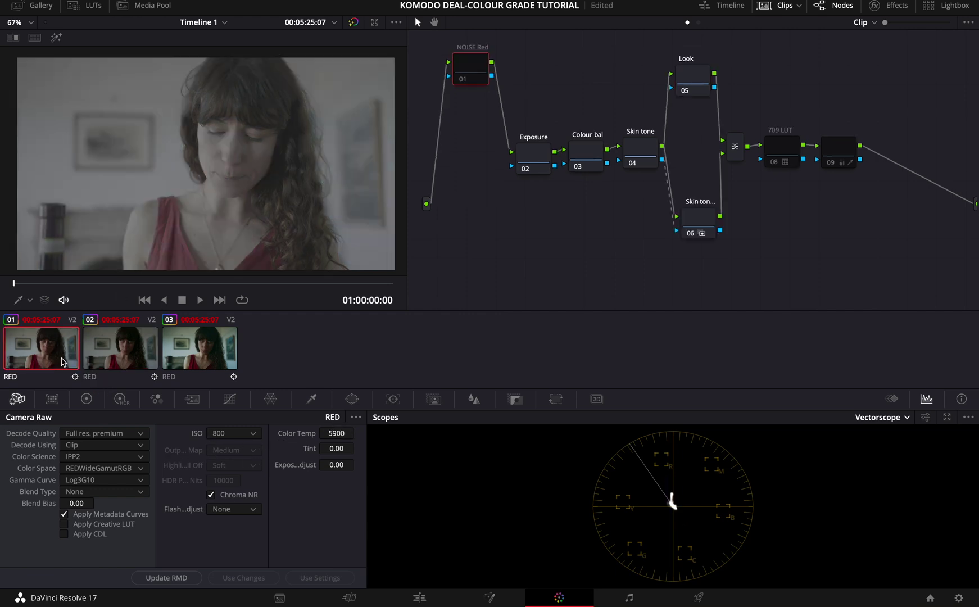
click(337, 433)
text(6300)
key(Return)
Compare ungraded clip 01 with graded clip 02, and review clip 02's Exposure, Colour bal, Skin tone and Look nodes around 01:00:22:20
click(118, 352)
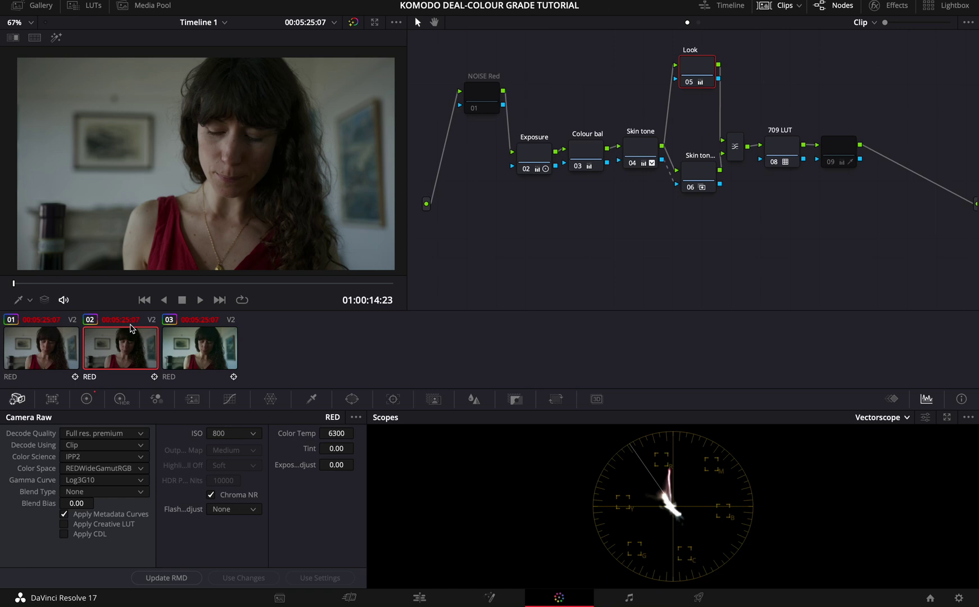
click(55, 349)
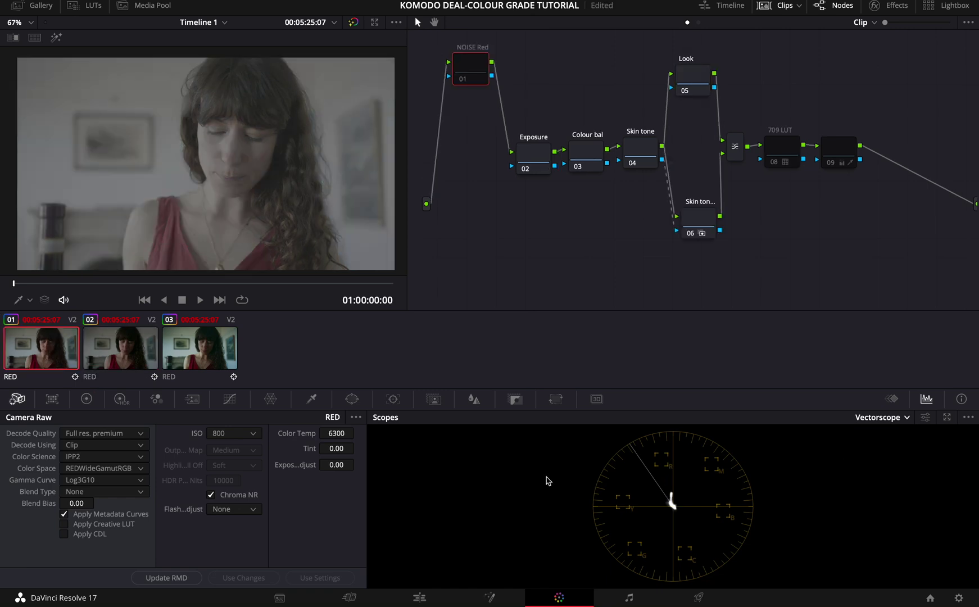
click(130, 346)
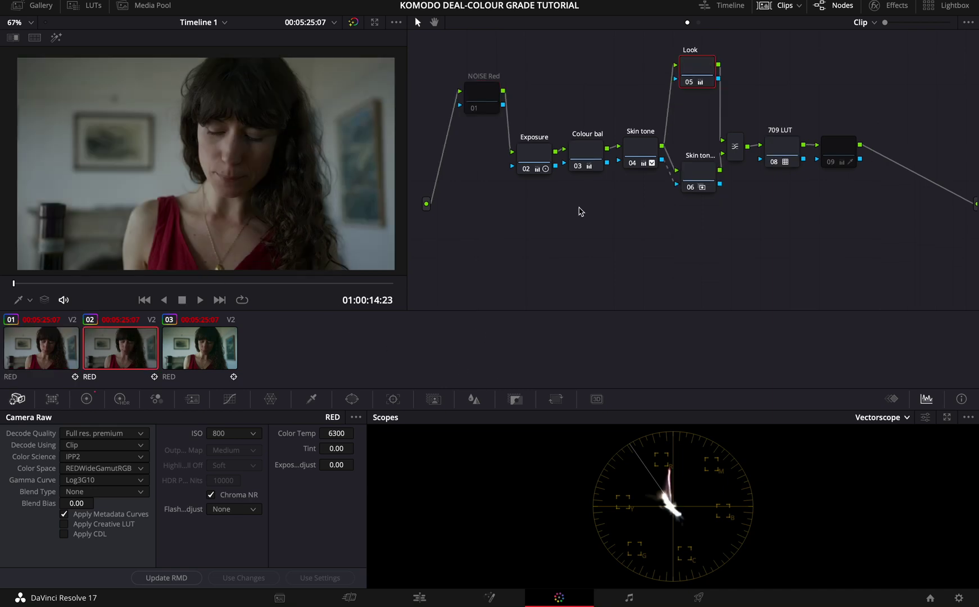
click(532, 151)
click(589, 150)
click(637, 148)
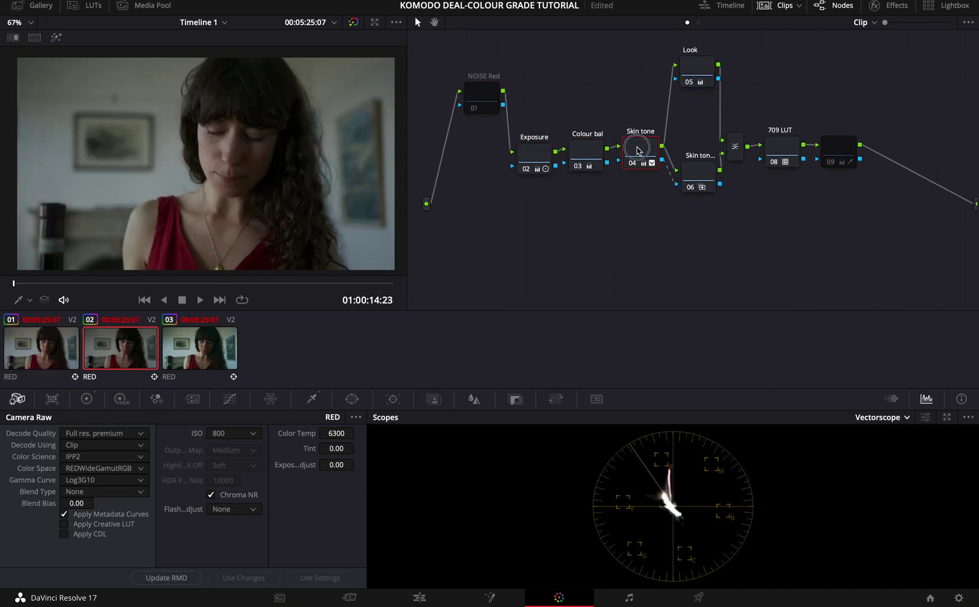
click(691, 66)
click(163, 283)
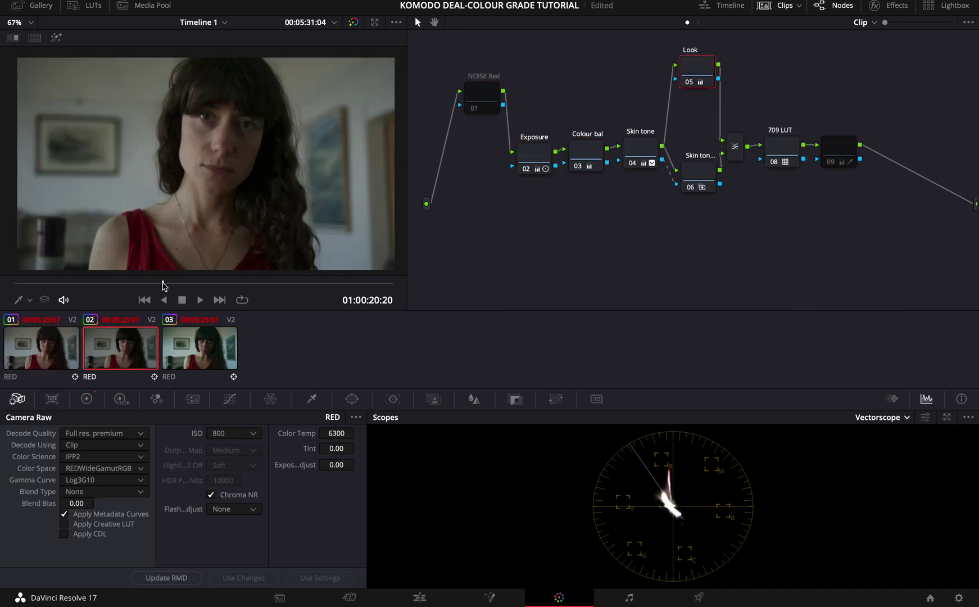
drag(163, 284, 216, 291)
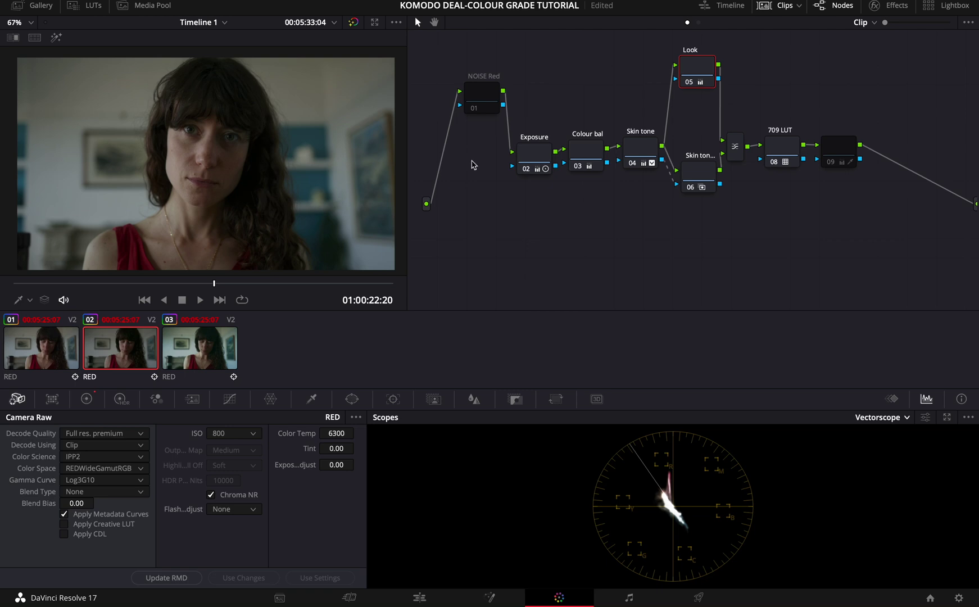
click(538, 154)
click(582, 155)
Return to clip 01 and shift its Exposure and Colour bal nodes left, away from the Skin tone node
click(62, 355)
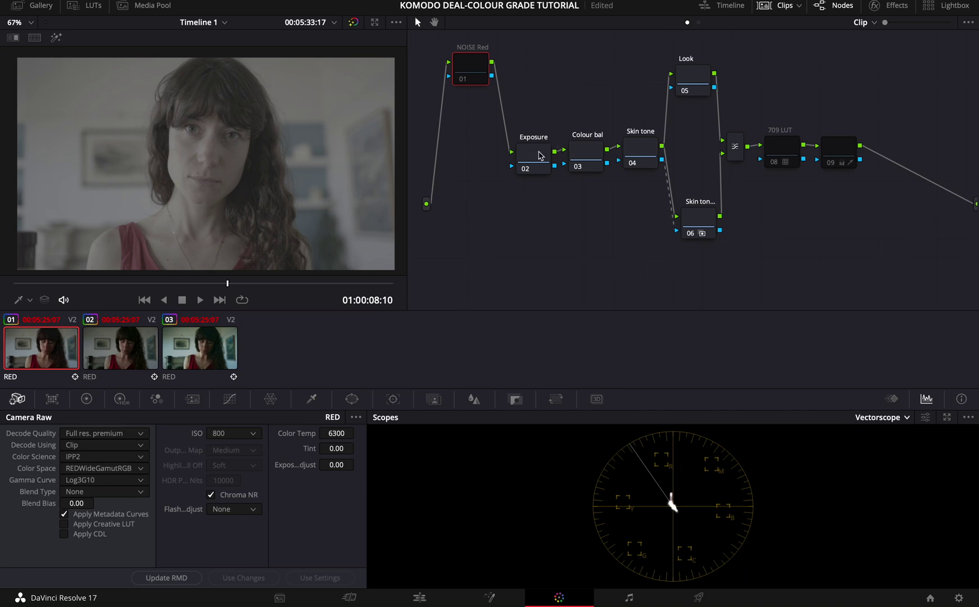
drag(539, 153, 517, 153)
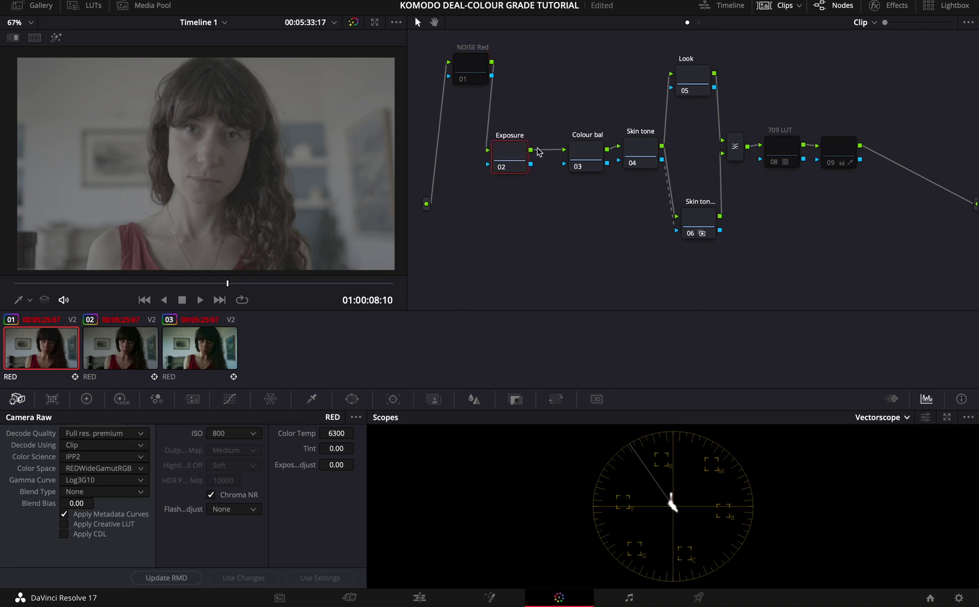
drag(587, 151, 565, 149)
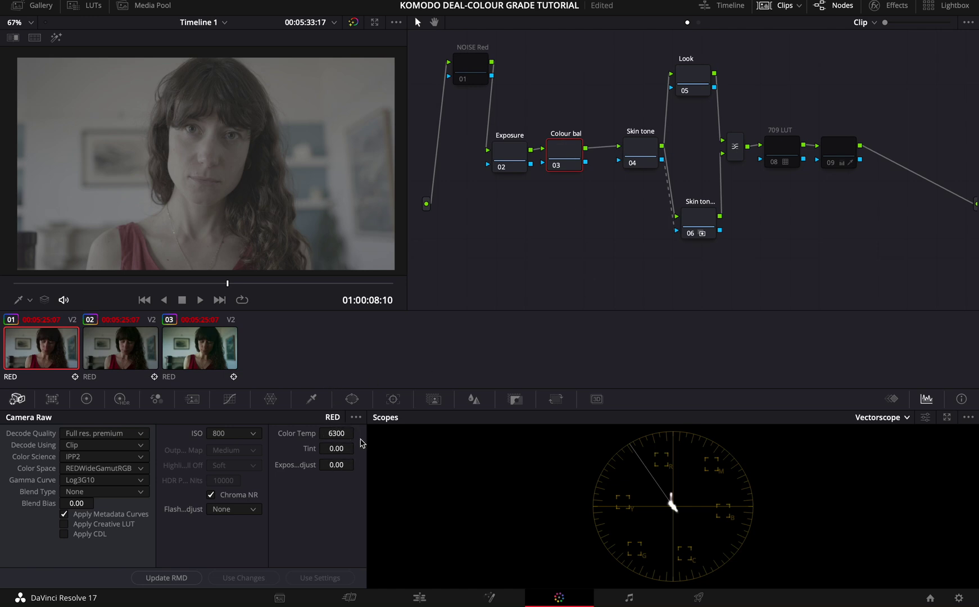
Move clip 01's Skin tone node closer to Colour bal and shift node 09 away from the 709 LUT node
drag(651, 145, 625, 152)
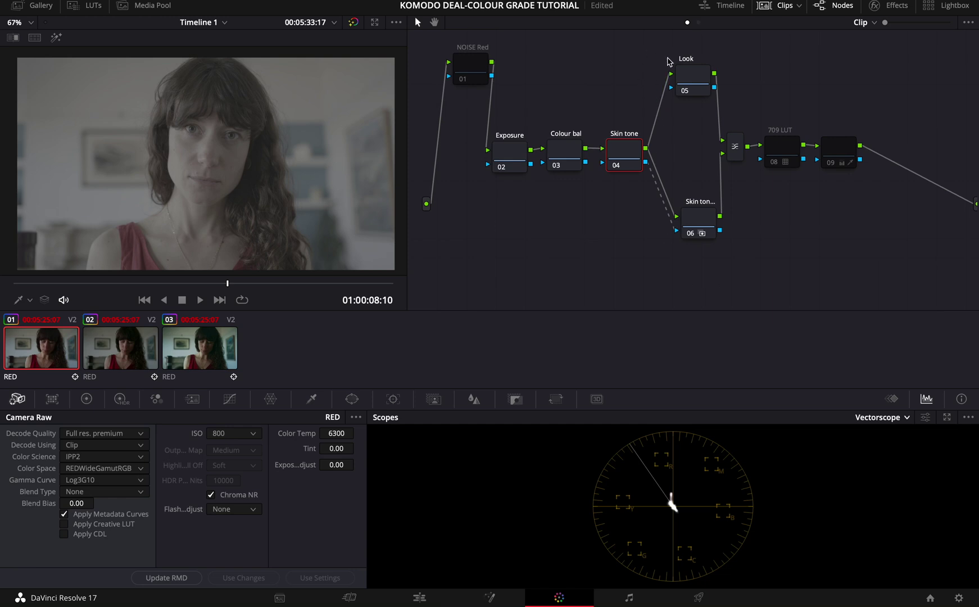
click(686, 76)
drag(825, 152, 866, 149)
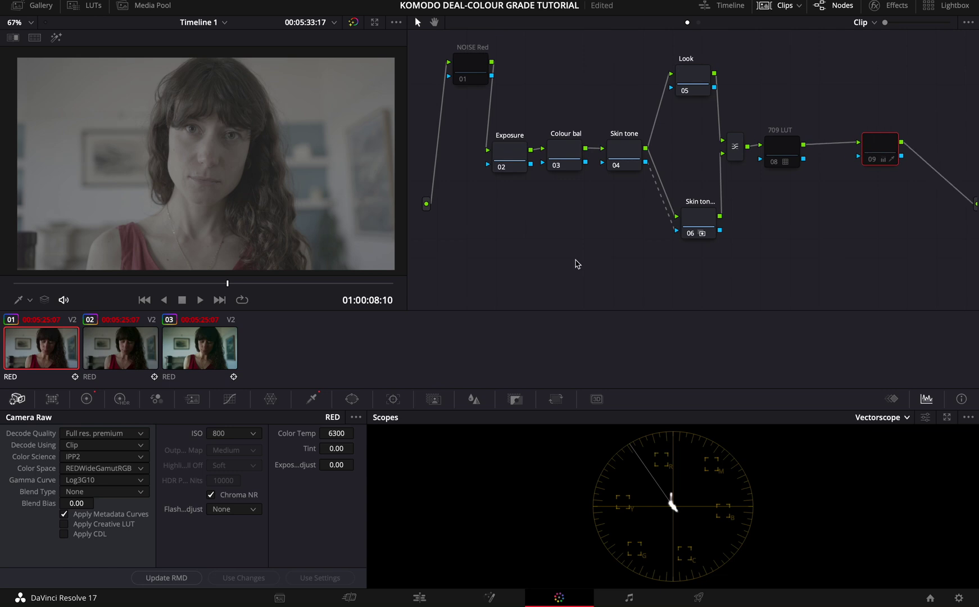
Enable clip 01's 709 LUT node and open the Exposure node's primary colour wheels, nudging that node slightly upward
click(782, 151)
key(ctrl+d)
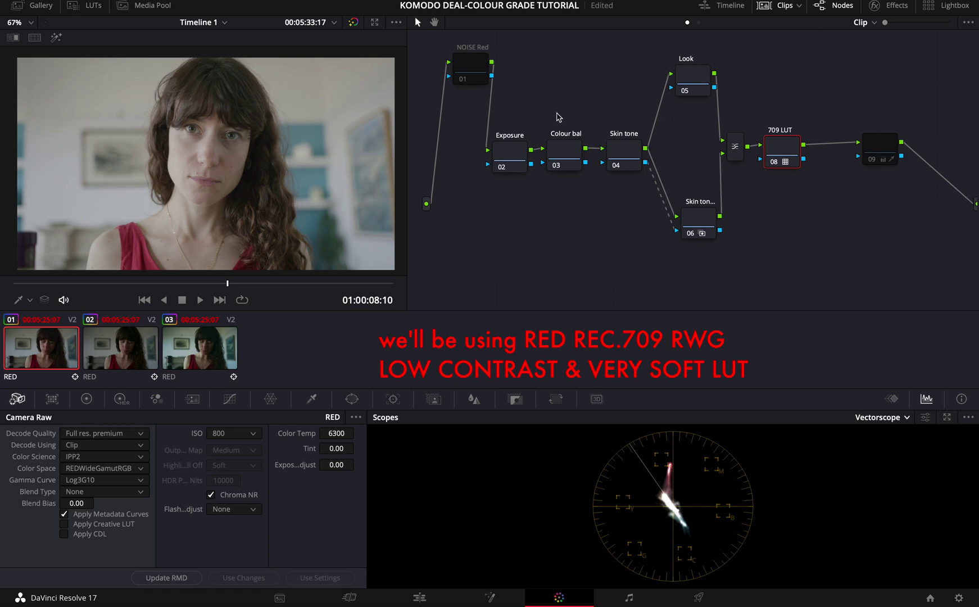
click(513, 152)
drag(512, 153, 511, 145)
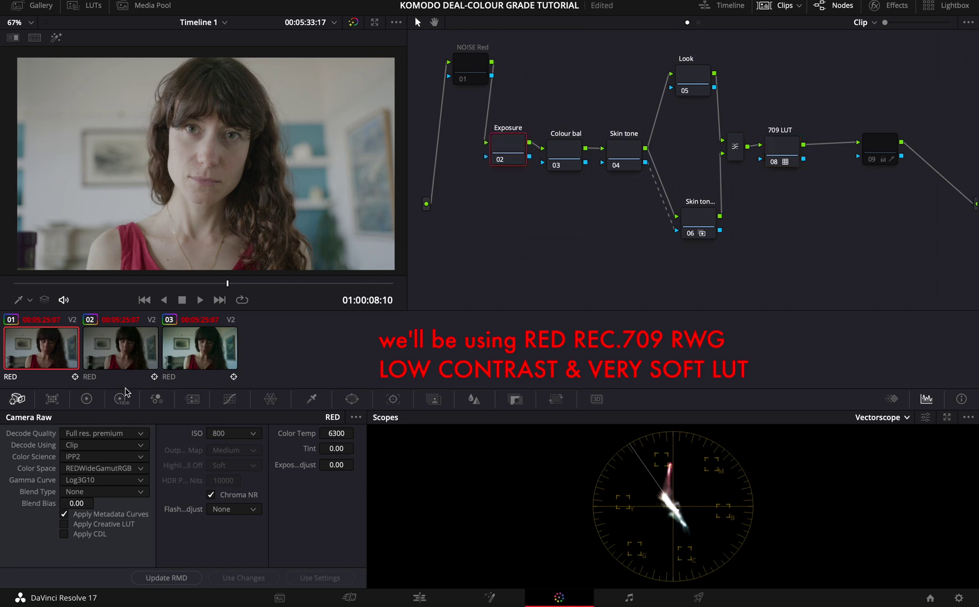
click(87, 399)
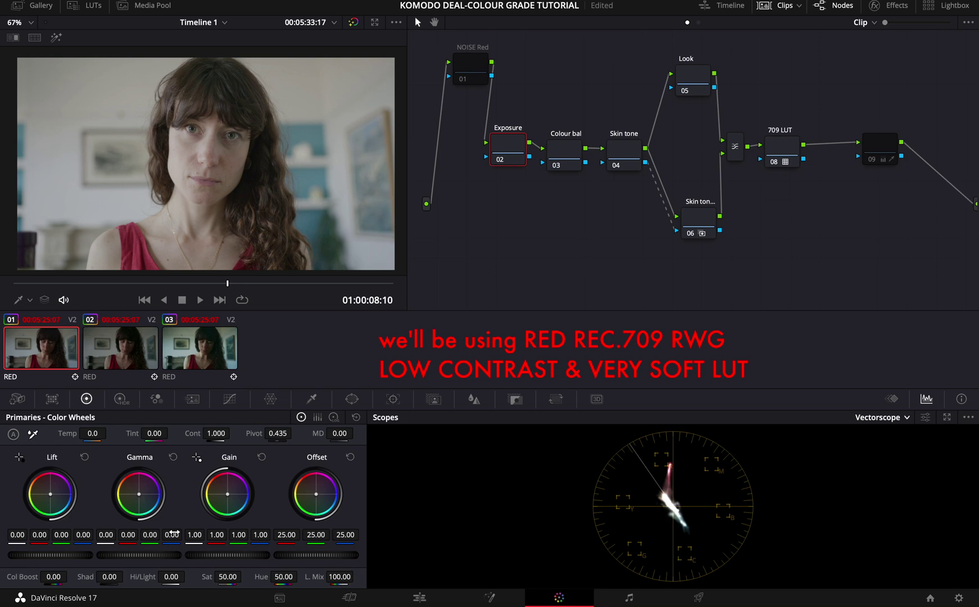
Check clip 02's Exposure settings and set clip 01's Exposure Lift to -0.02, Gamma to -0.01 and Gain to 0.94
click(120, 348)
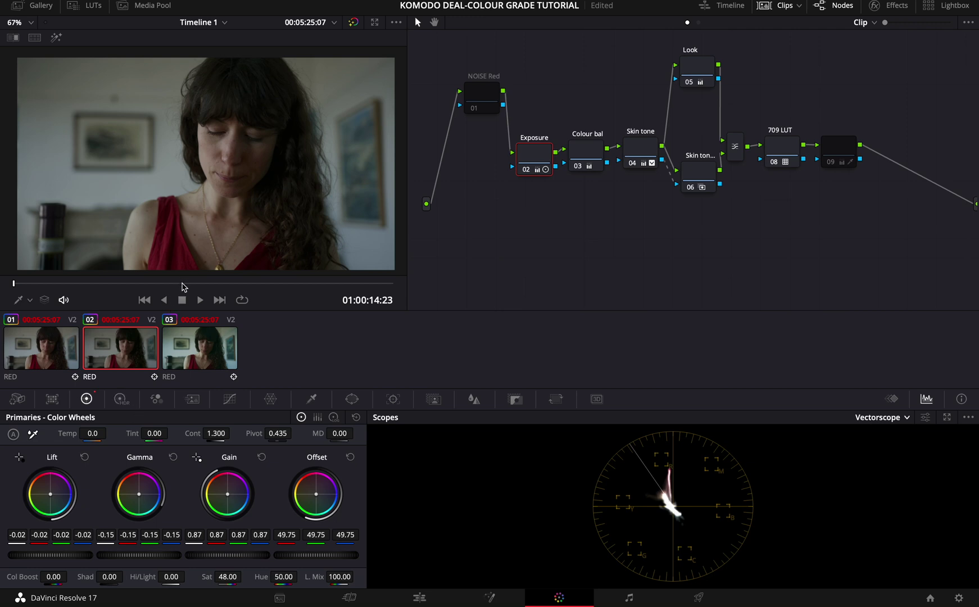
click(182, 285)
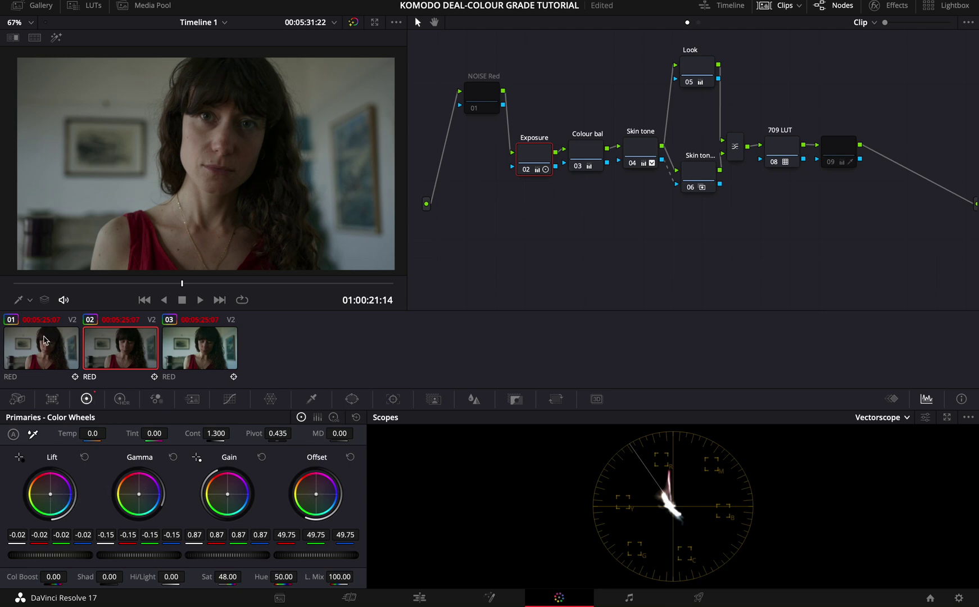
click(46, 342)
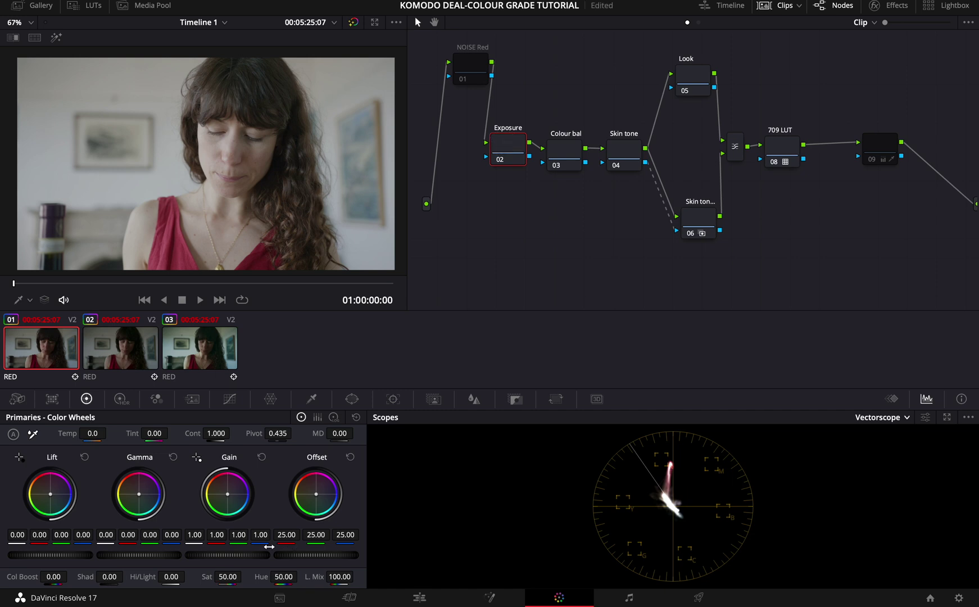
drag(70, 557, 53, 558)
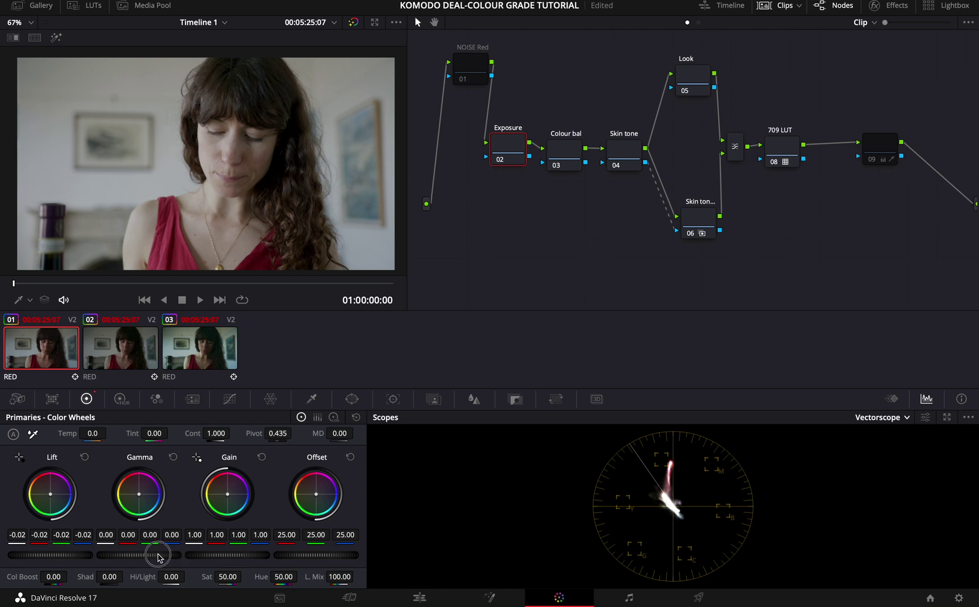
drag(161, 555, 122, 563)
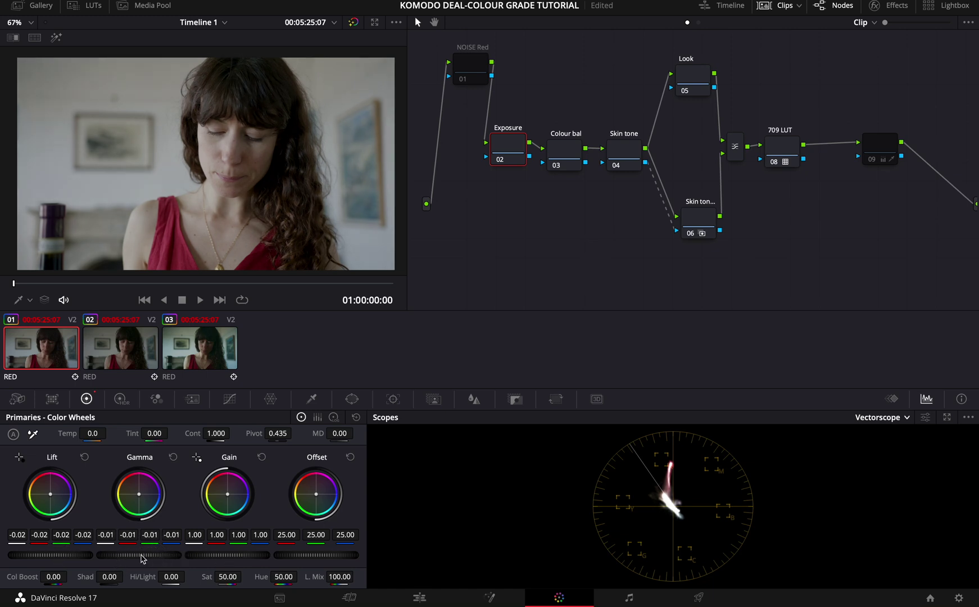
drag(230, 559, 194, 560)
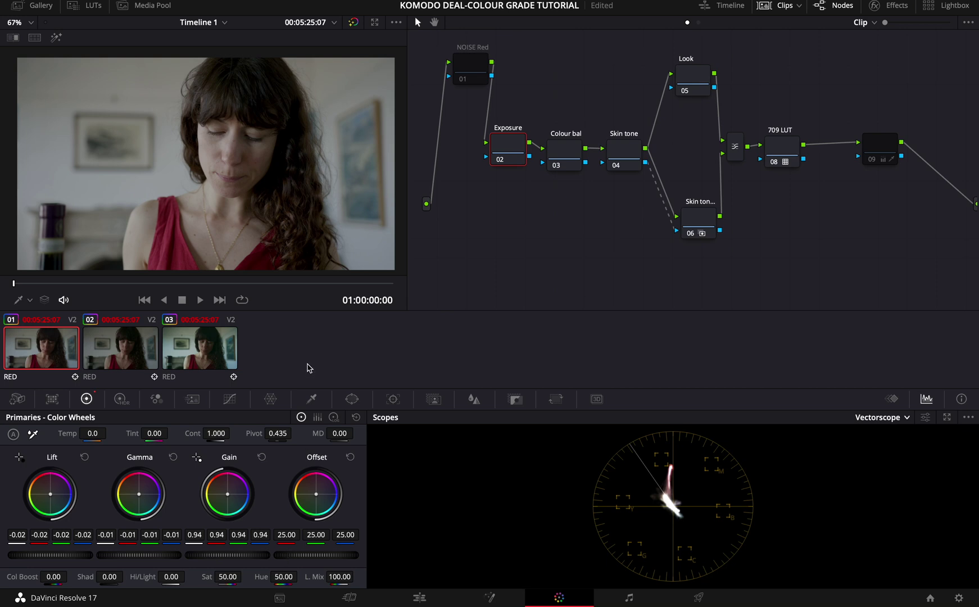
Compare with clip 02 and set clip 01's Exposure Gain to 0.86 and Offset to 49.70
click(117, 357)
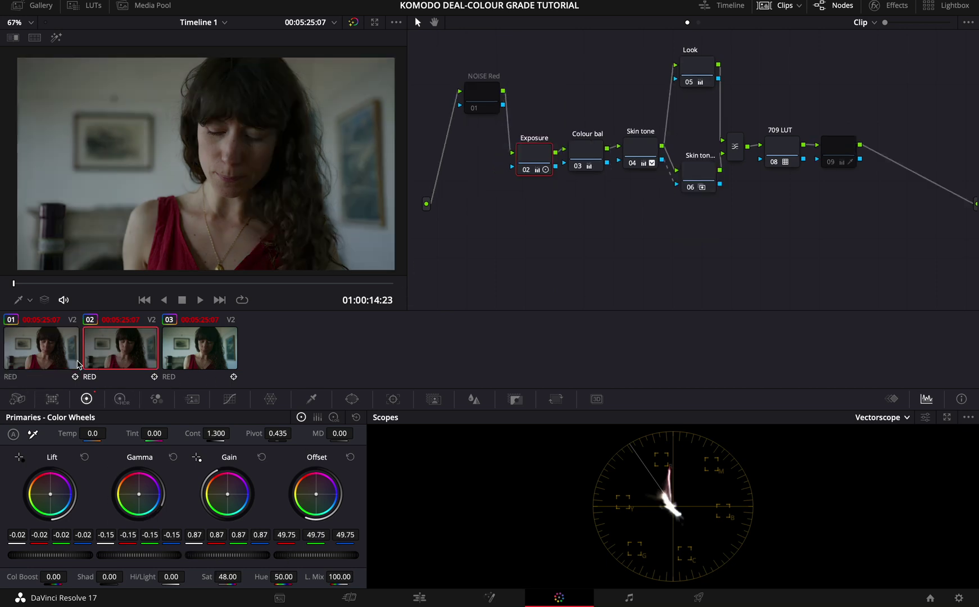
click(52, 359)
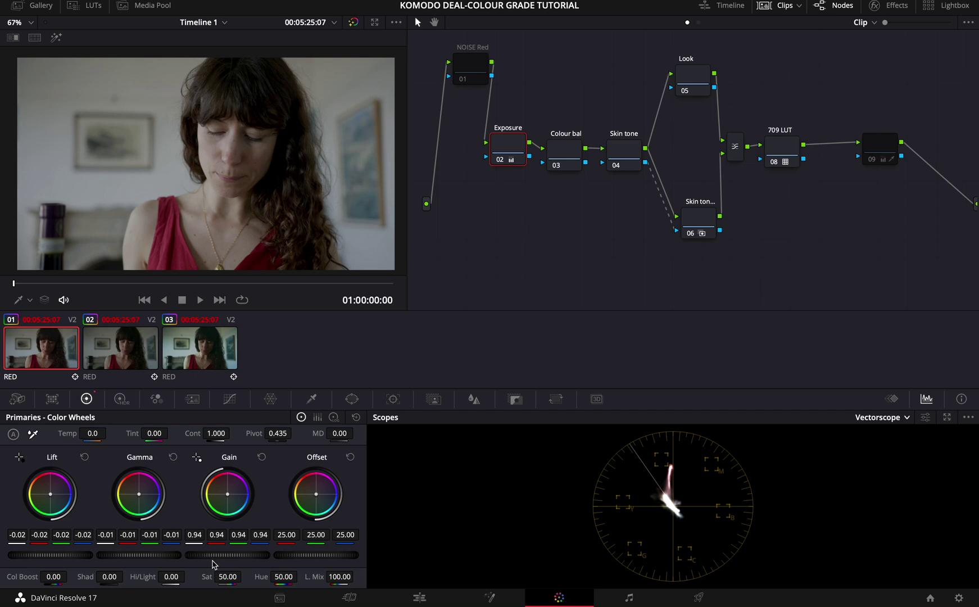
drag(213, 561, 179, 572)
click(138, 350)
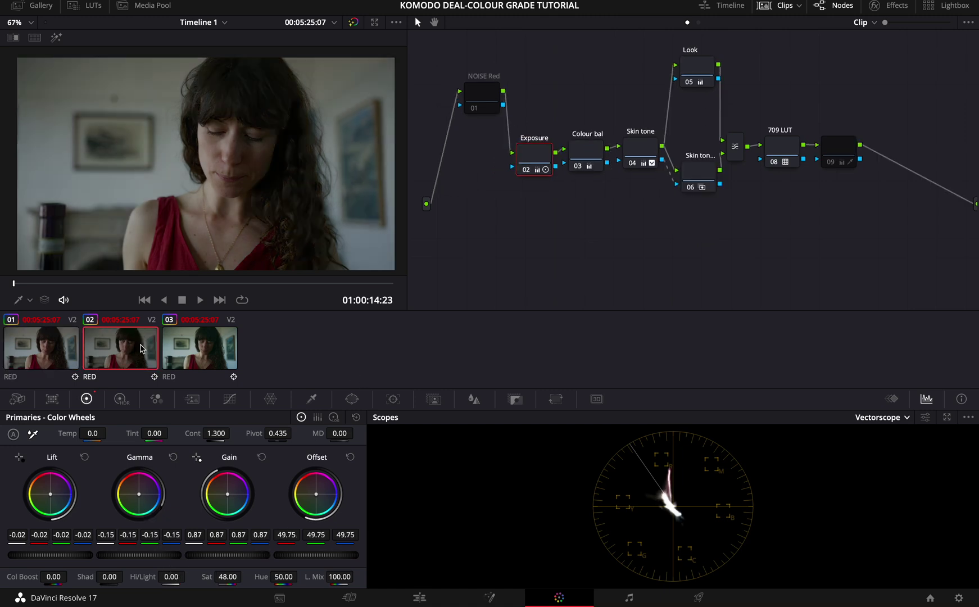
click(47, 360)
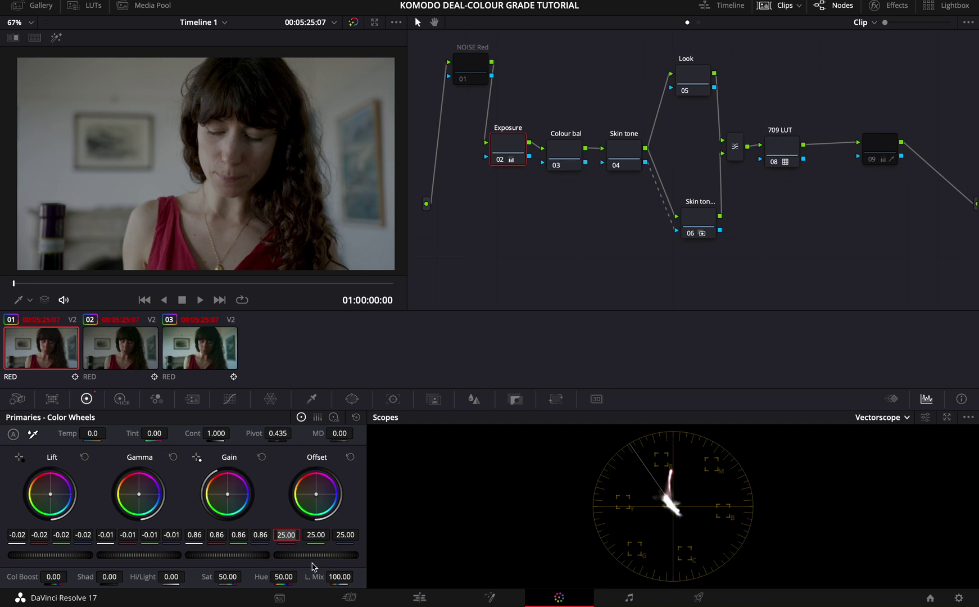
drag(312, 556, 816, 554)
Check clip 02's wheel values and lower clip 01's Exposure Gamma to -0.15
click(123, 357)
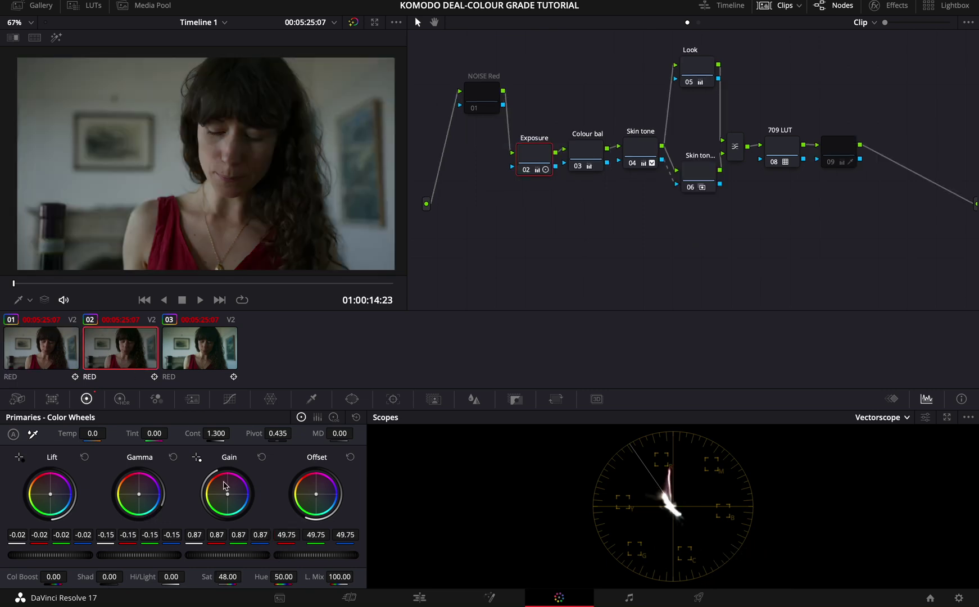
click(39, 365)
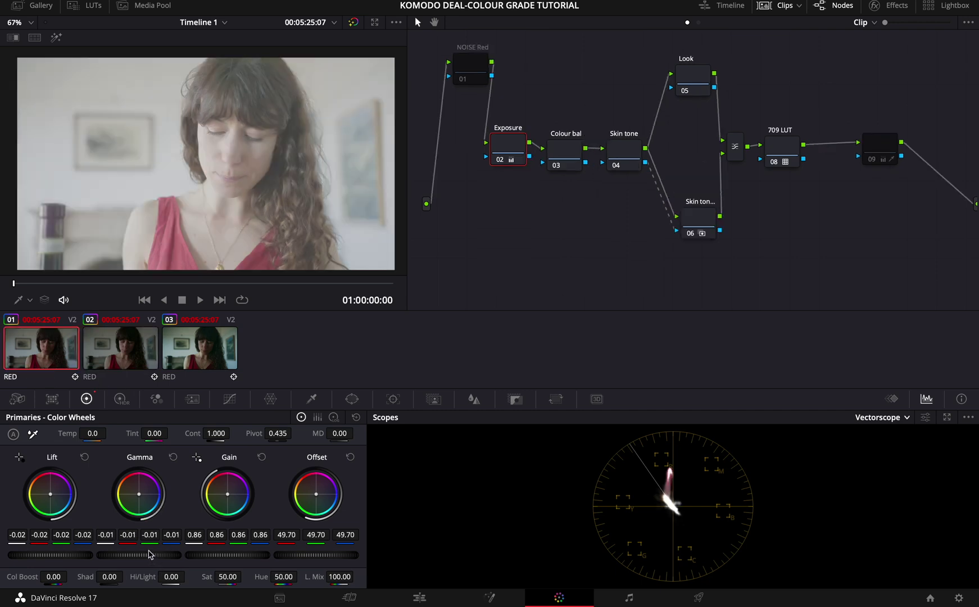
drag(150, 554, 11, 577)
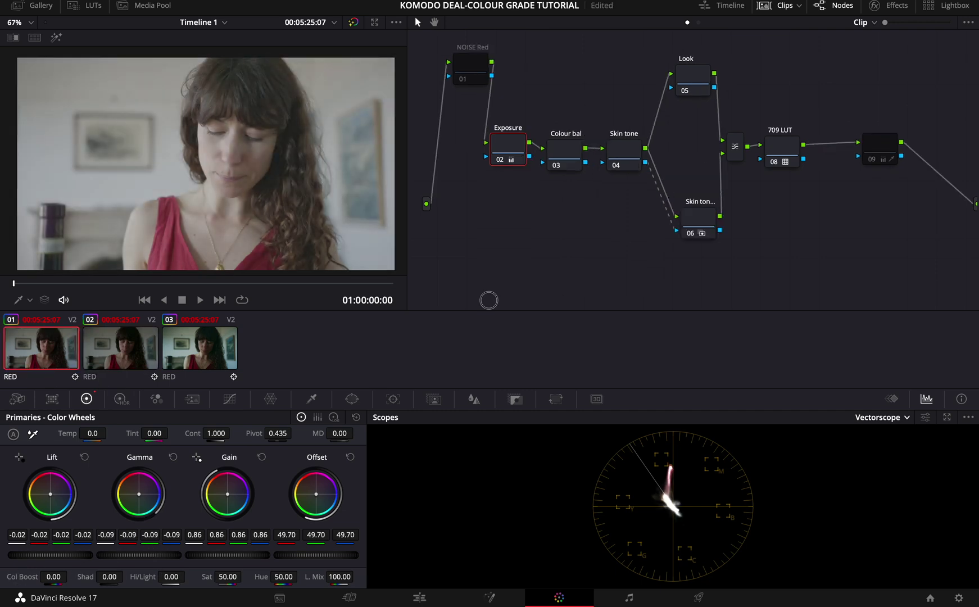
drag(489, 300, 363, 340)
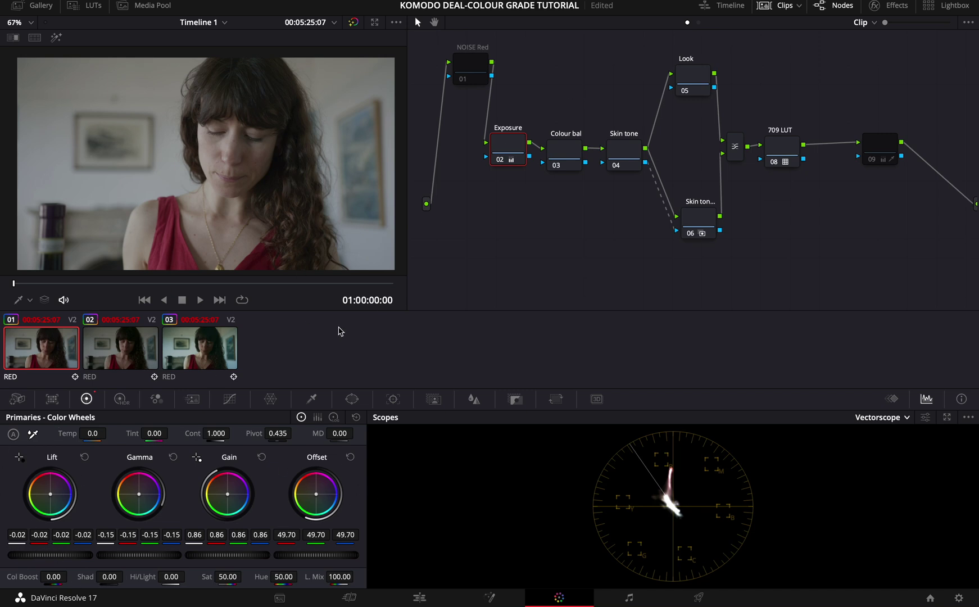
Compare clips 01 and 02 repeatedly and lower clip 01's Exposure Gain slightly
click(138, 359)
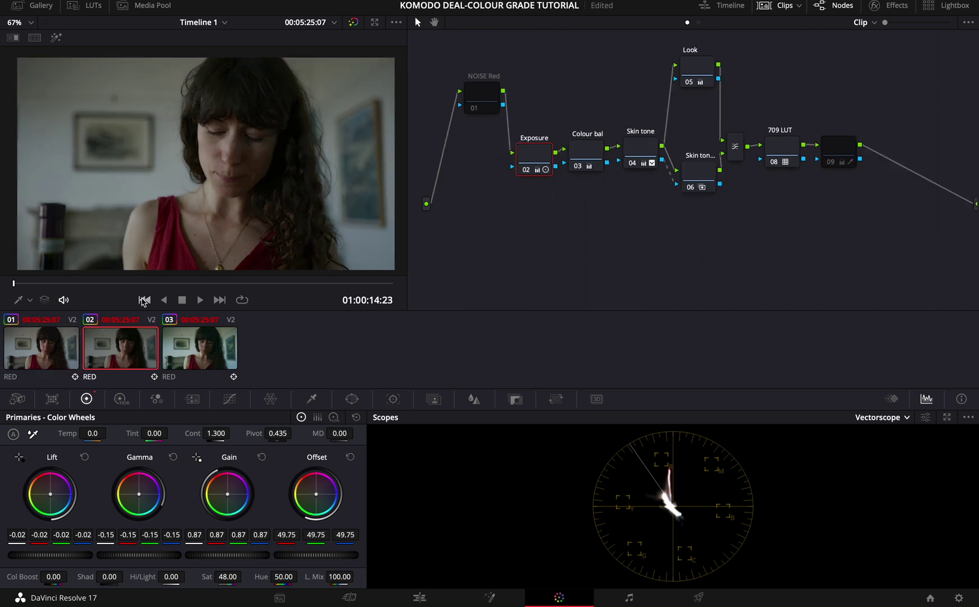
click(62, 352)
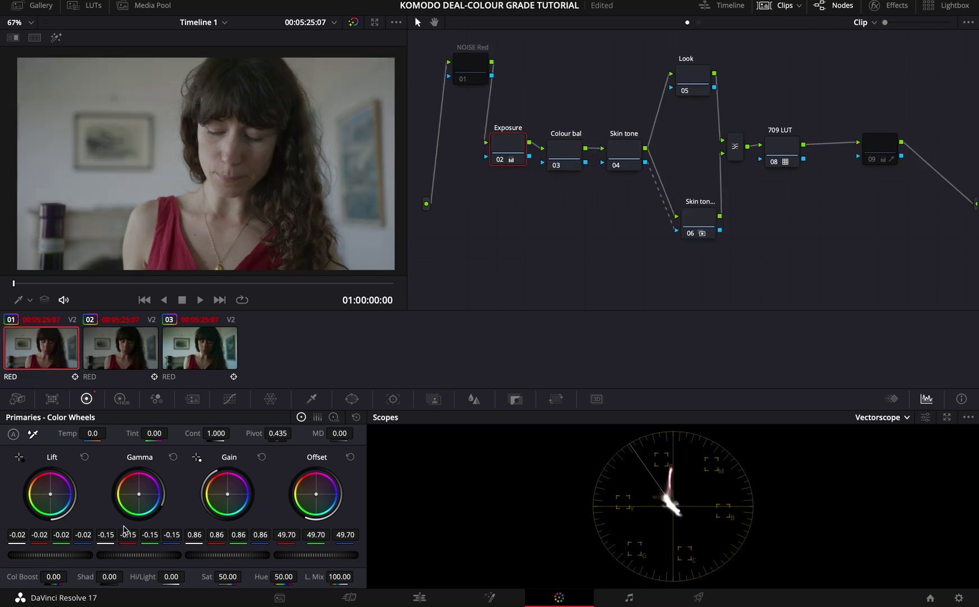
click(133, 346)
click(60, 352)
mouse_move(227, 555)
mouse_down()
mouse_move(201, 561)
mouse_move(216, 560)
mouse_up()
click(127, 353)
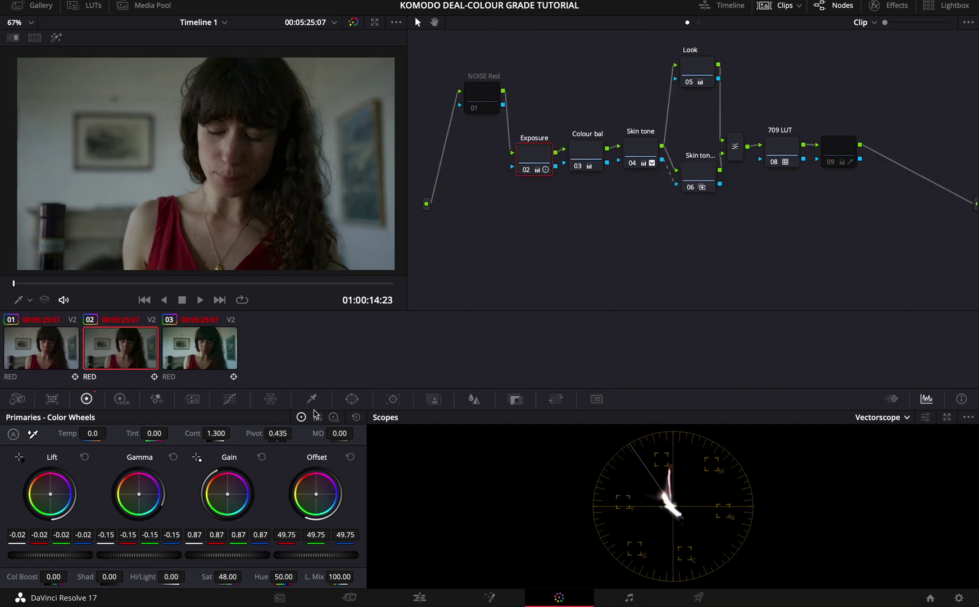
Switch the scope to Parade and examine clip 02's Exposure node in the primary colour wheels and log wheels
click(334, 417)
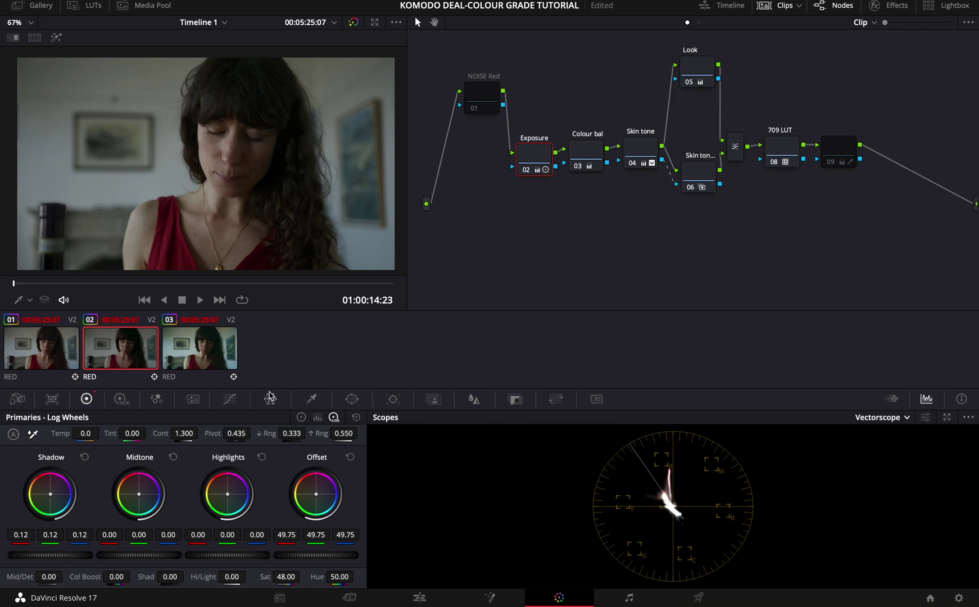
click(302, 417)
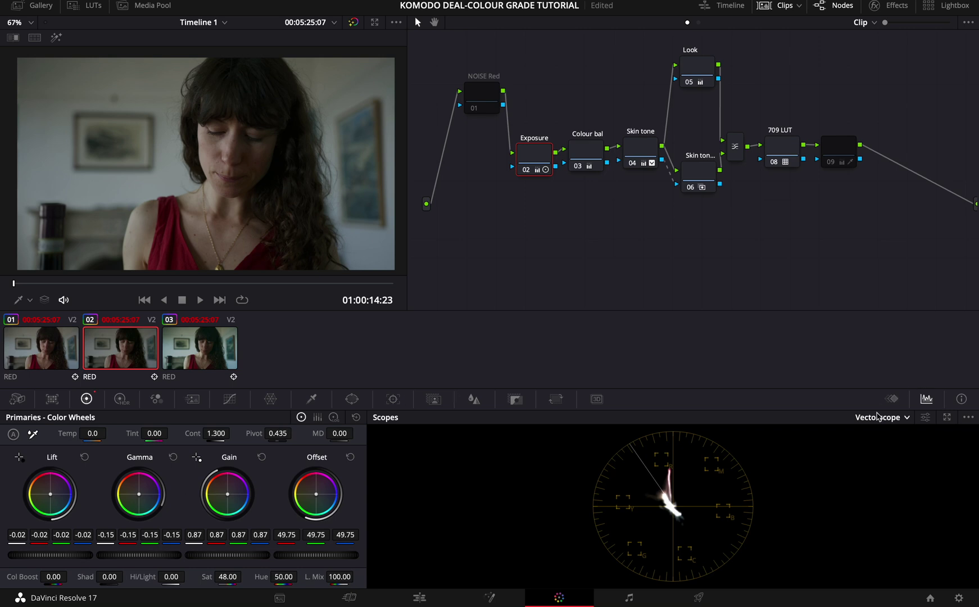
click(880, 417)
click(882, 437)
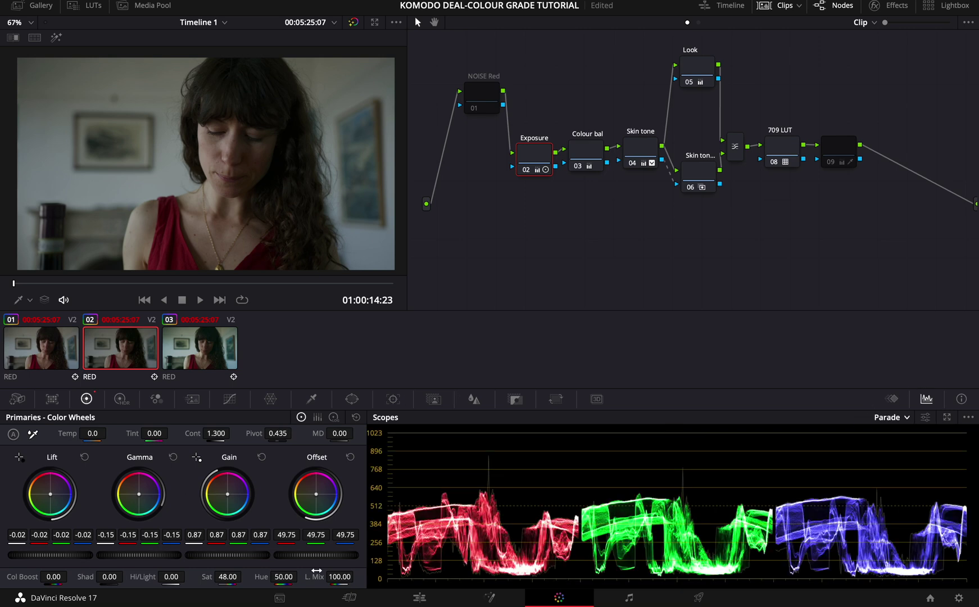
mouse_move(39, 557)
mouse_down()
mouse_move(156, 546)
mouse_move(34, 559)
mouse_up()
click(336, 417)
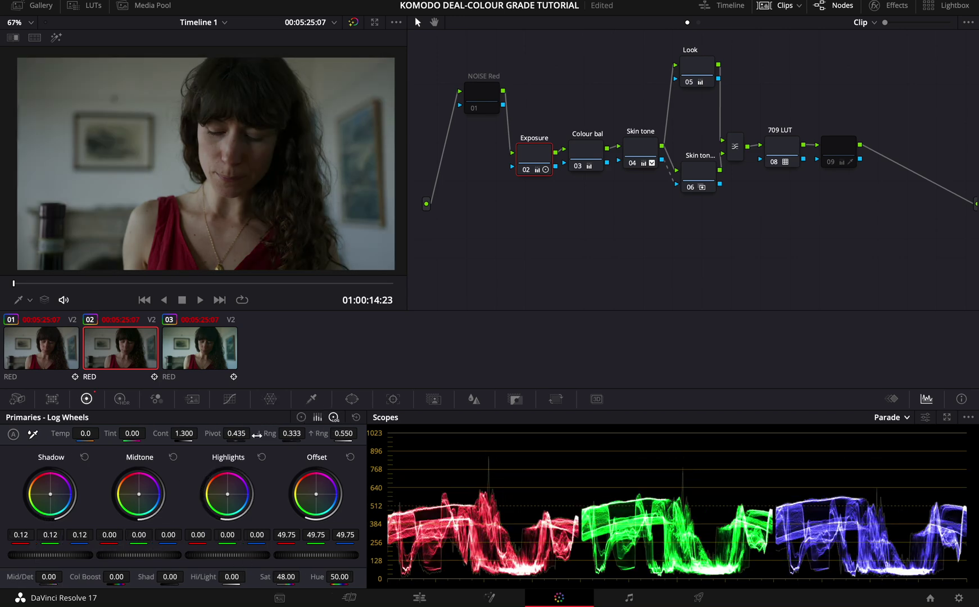
Set clip 01's Exposure log Shadow to 0.01, try a Midtone adjustment and undo it
click(32, 368)
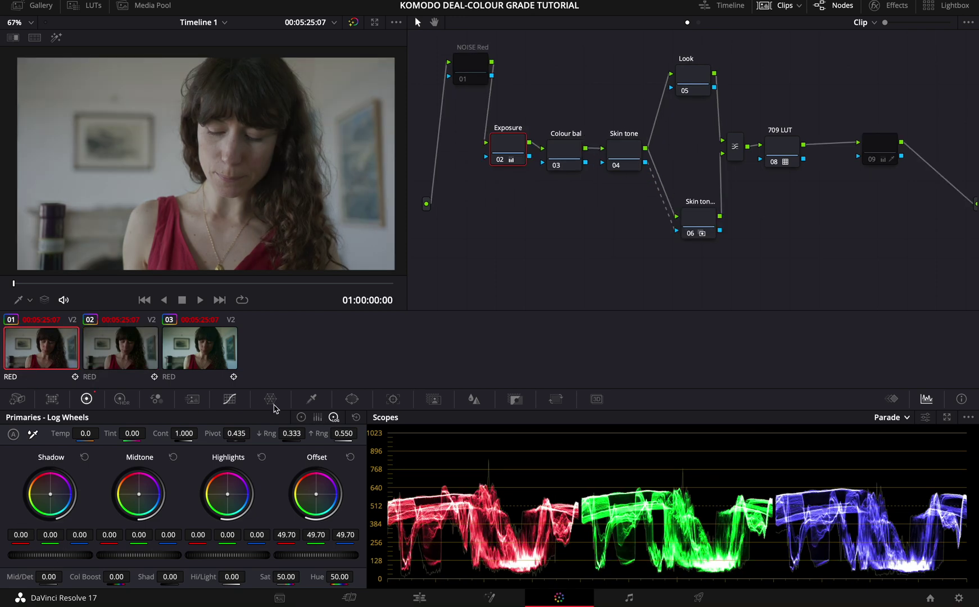
drag(61, 555, 549, 307)
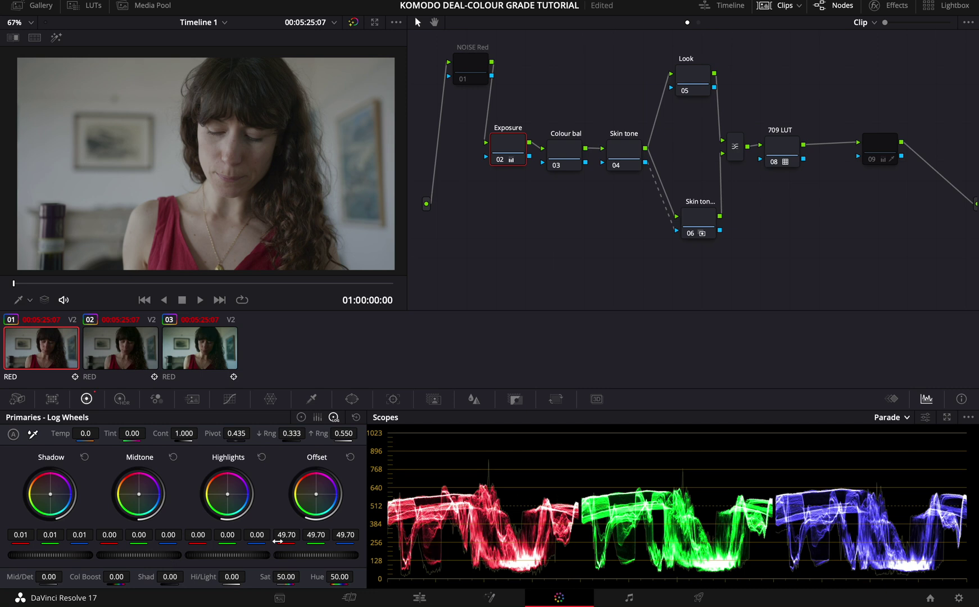
drag(137, 562, 181, 555)
key(super+z)
Compare with clip 02 and raise clip 01's Exposure log Shadow to 0.12 in stages
click(111, 344)
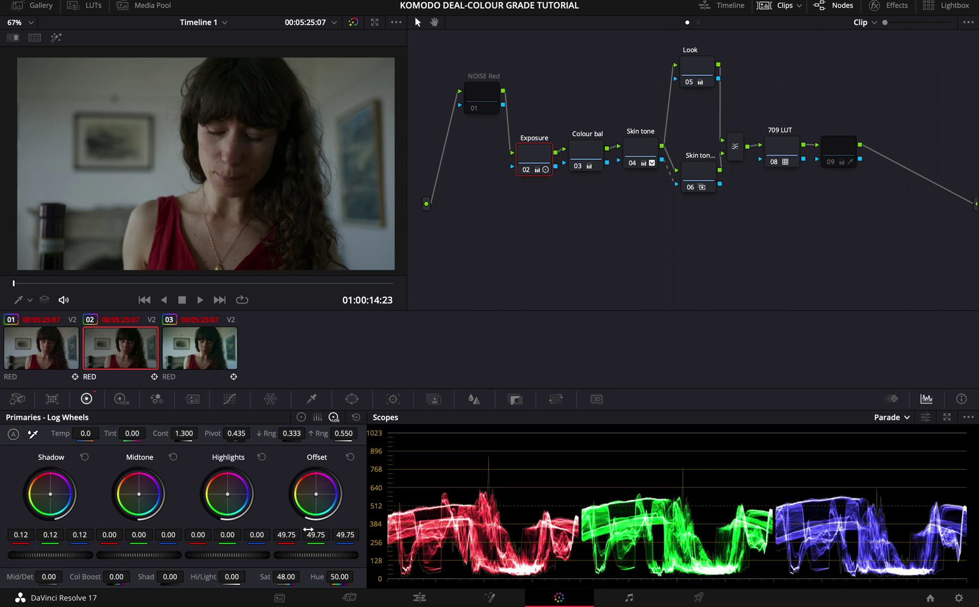
click(52, 359)
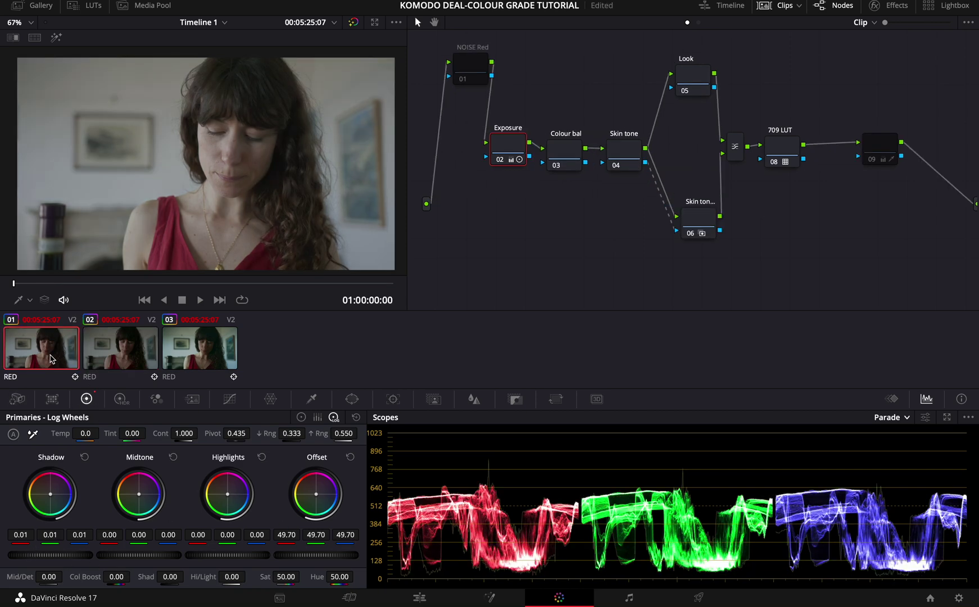
click(115, 358)
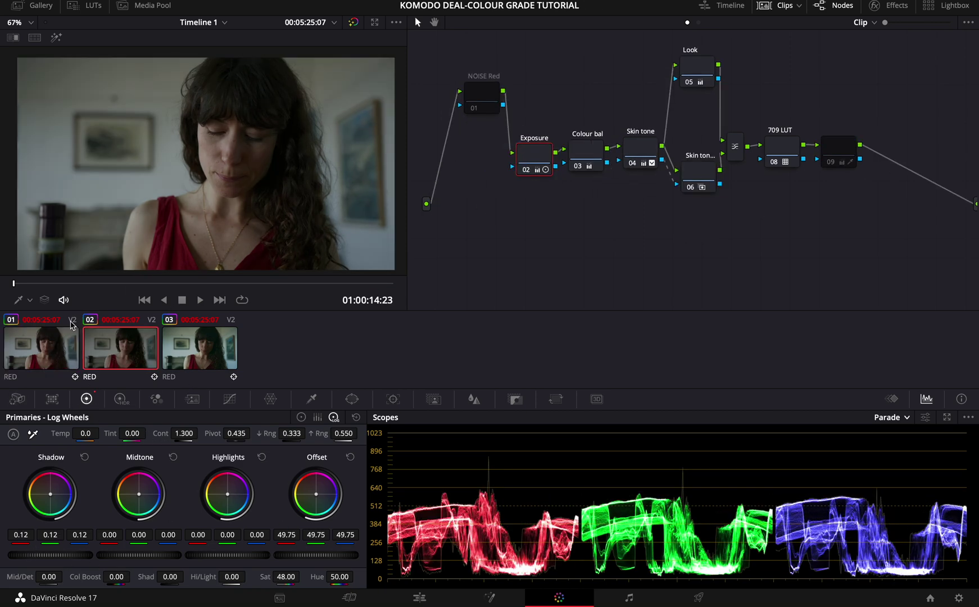
click(56, 352)
drag(36, 561, 78, 558)
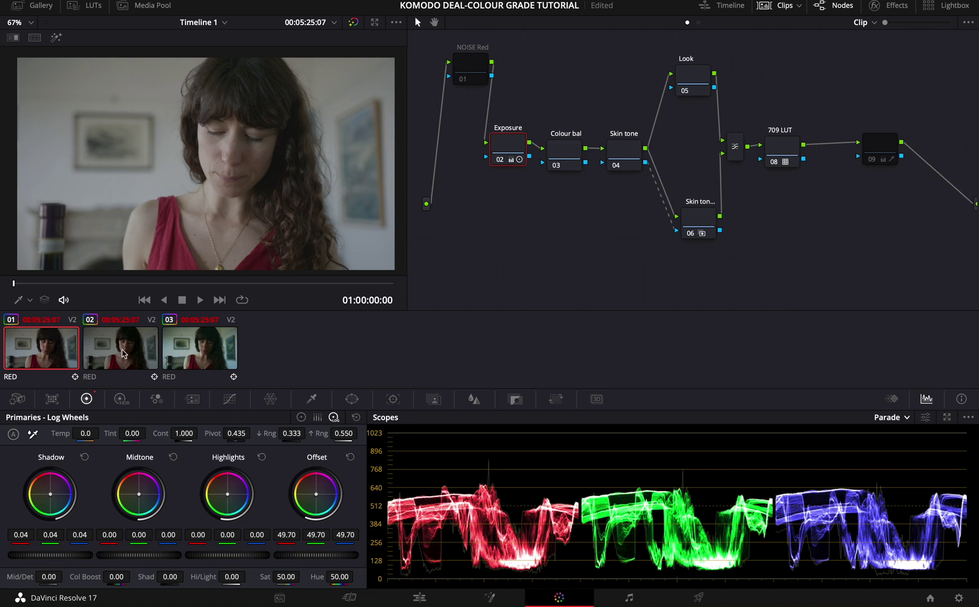
click(100, 345)
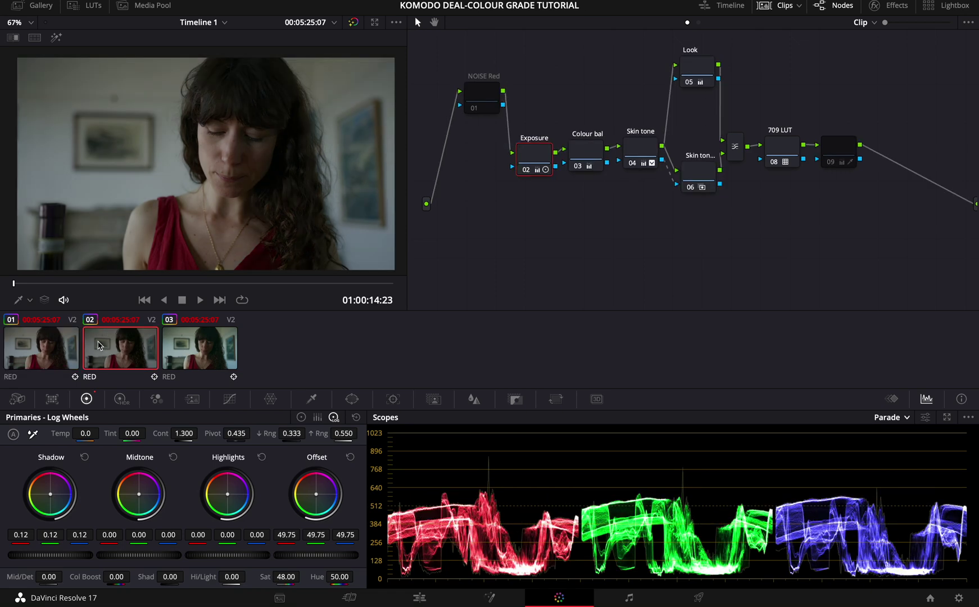
click(44, 354)
drag(25, 560, 73, 556)
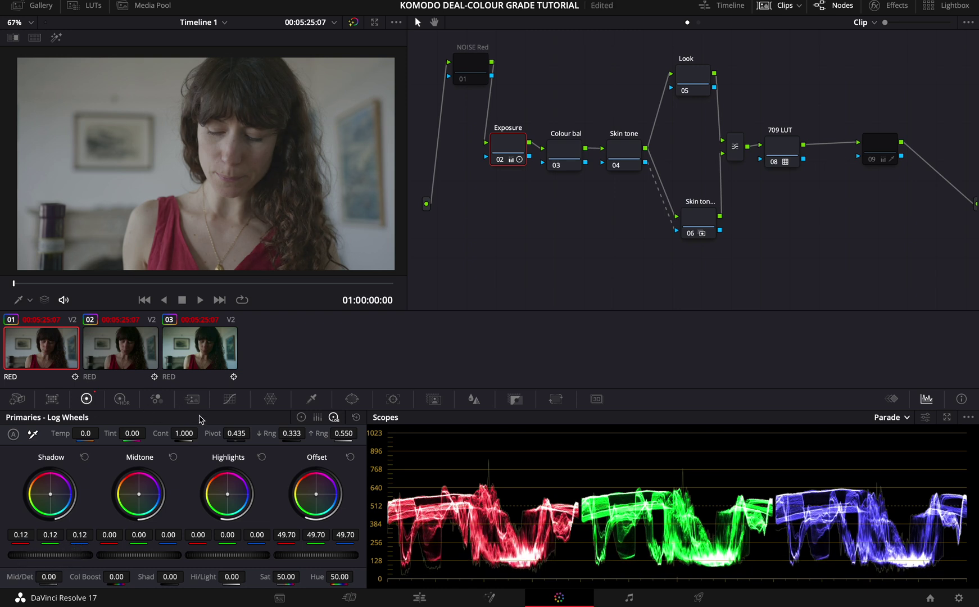
Set the Contrast of clip 01's Exposure node to 1.300 and compare the result with clip 02
drag(184, 433, 230, 426)
double_click(183, 433)
text(1.114)
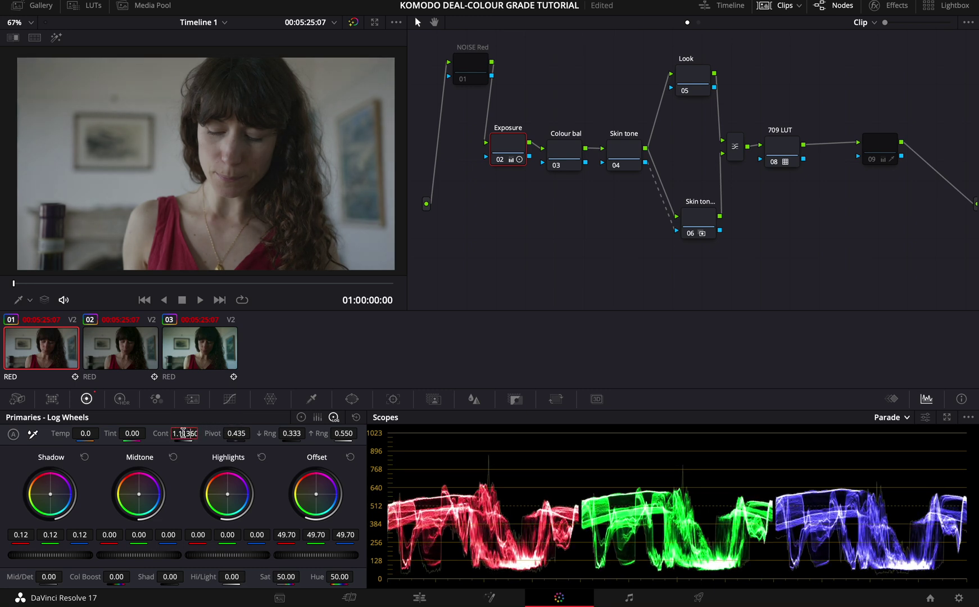
key(Return)
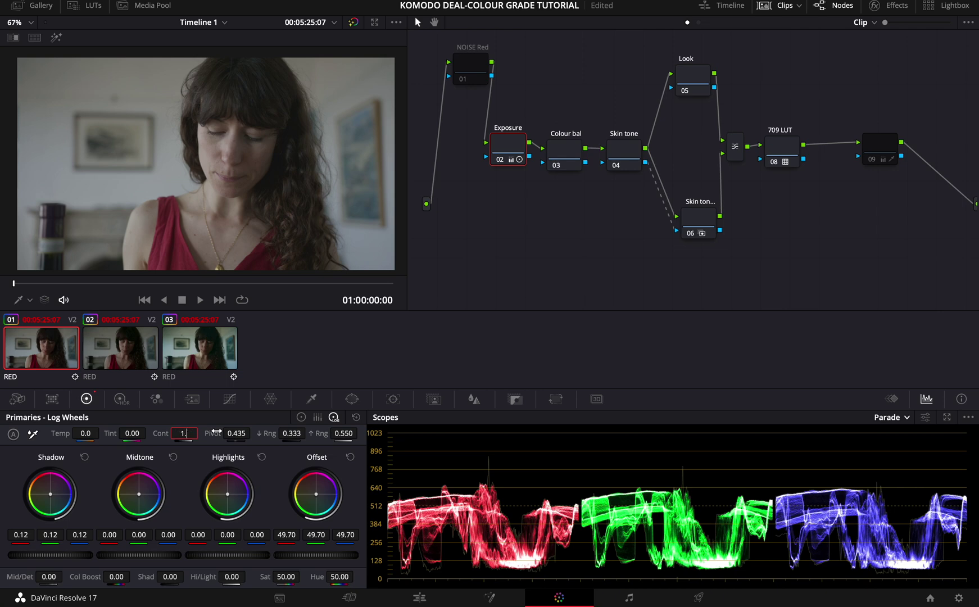
text(3)
key(Return)
click(118, 344)
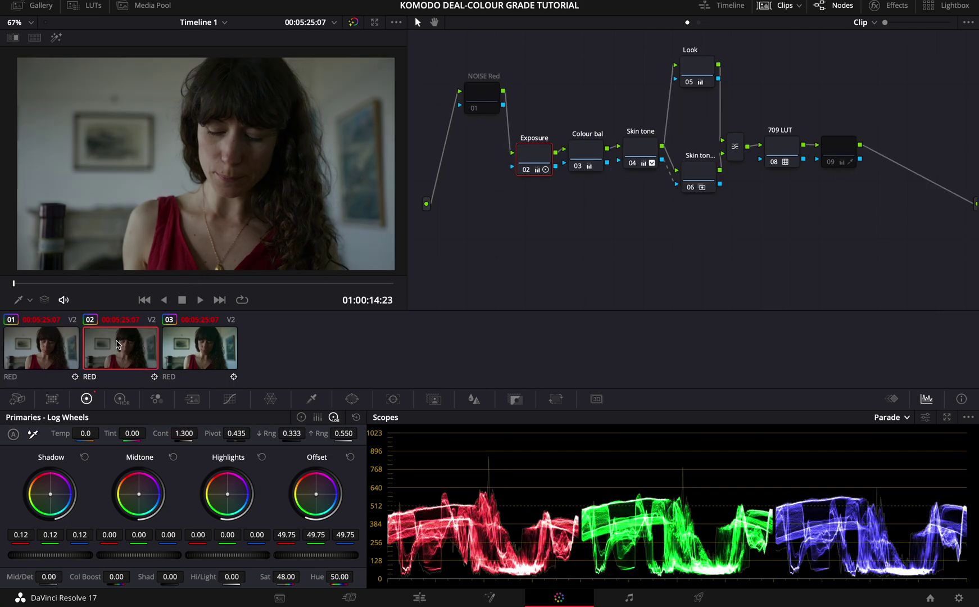
click(35, 357)
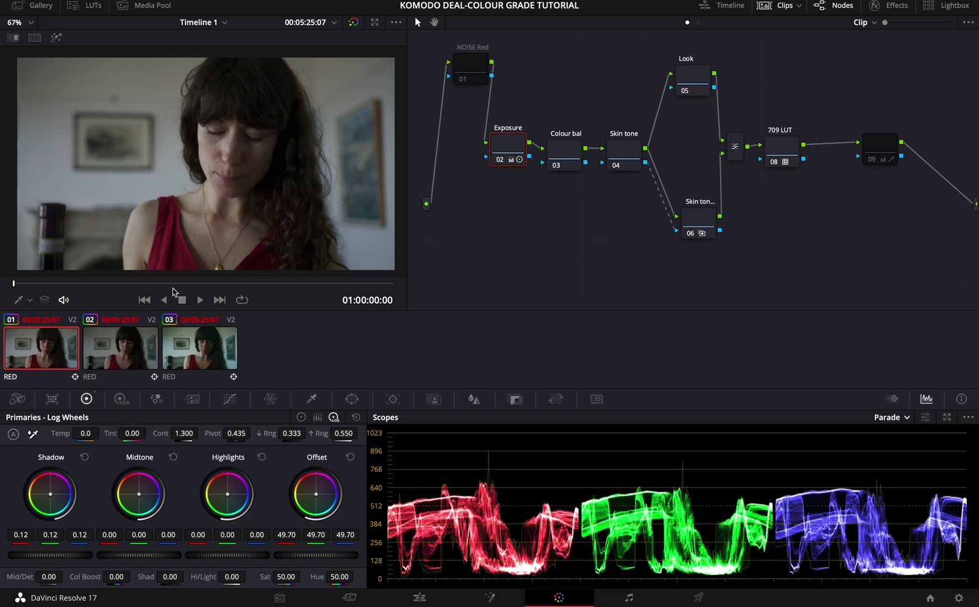
Review clip 01's Exposure settings in the colour wheels and log wheels at other frames, and check clip 02's Colour bal node
drag(163, 283, 168, 283)
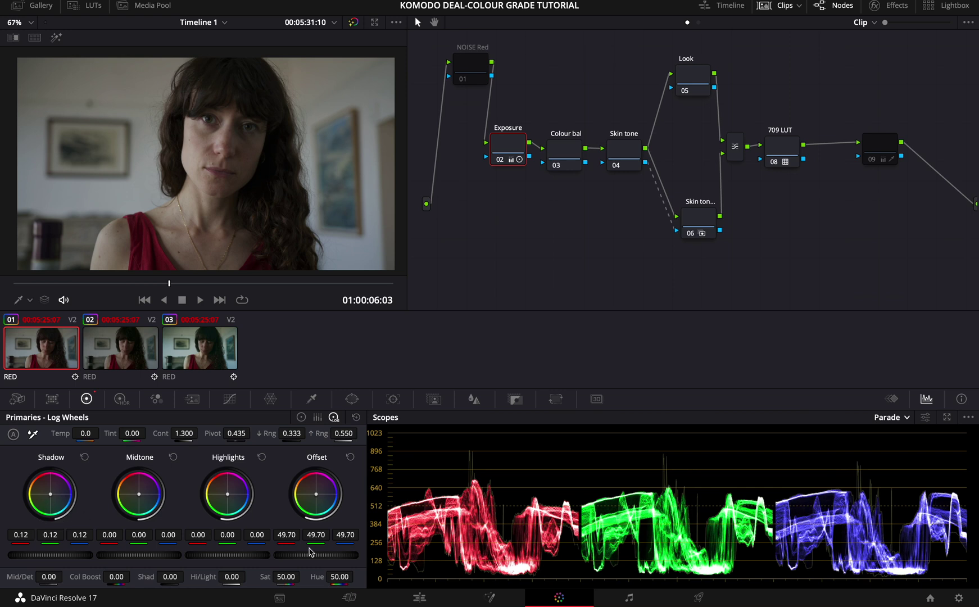
click(301, 418)
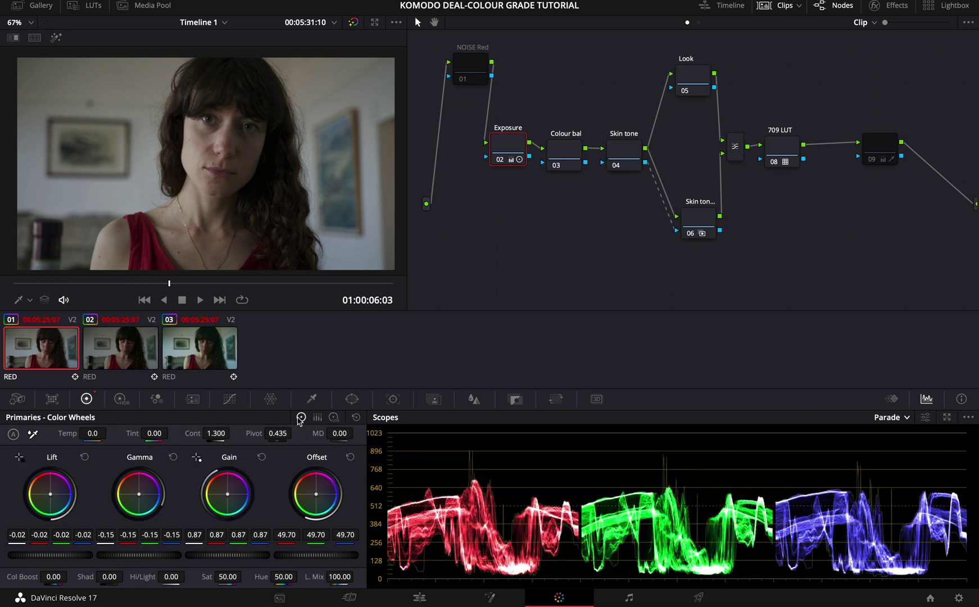
click(334, 417)
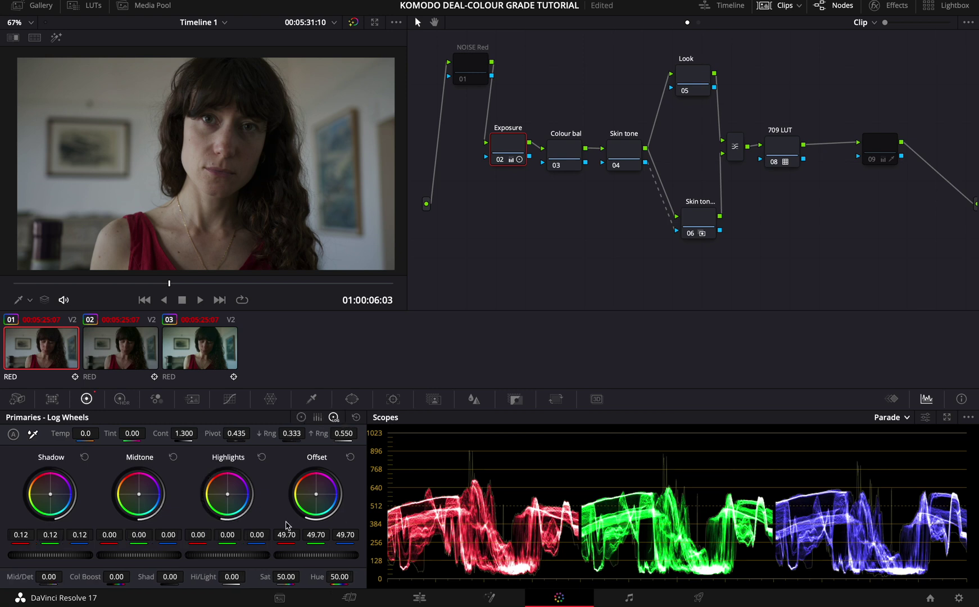
click(299, 419)
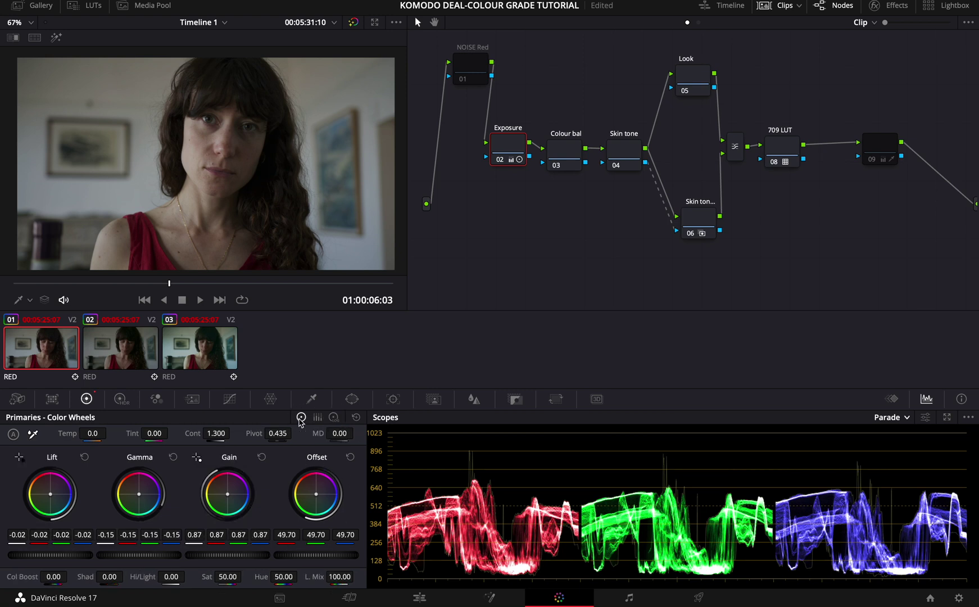
click(334, 418)
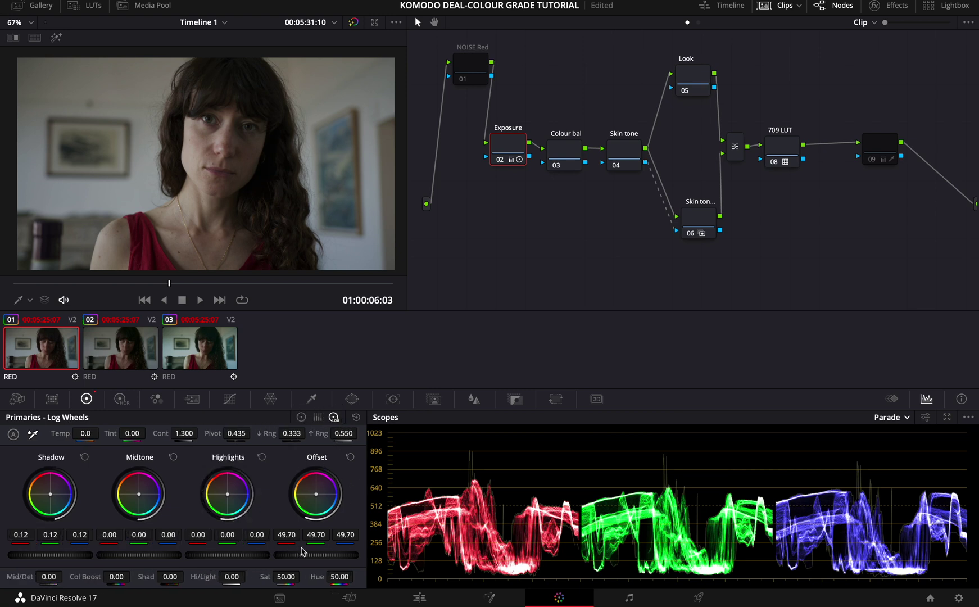
click(301, 417)
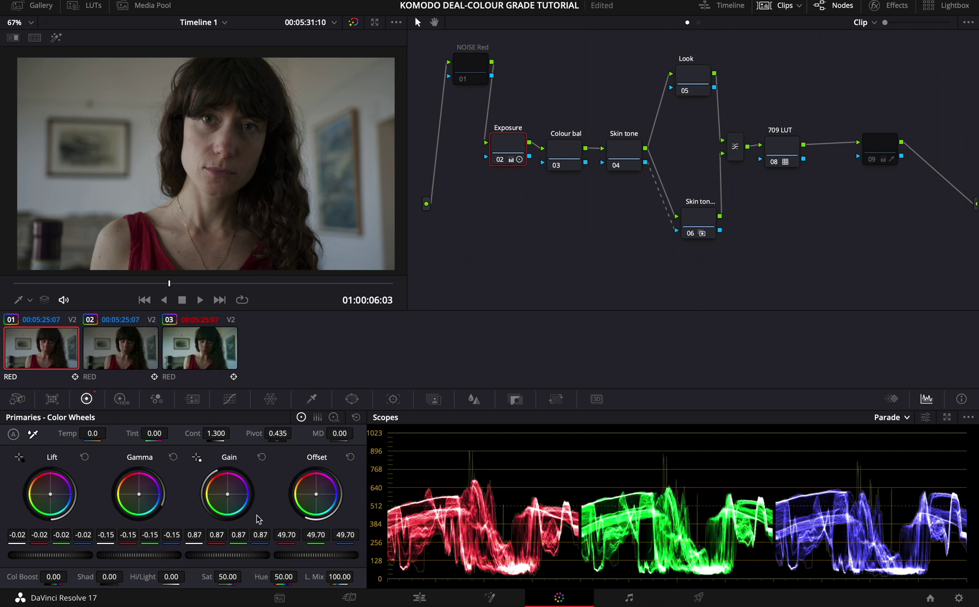
click(333, 418)
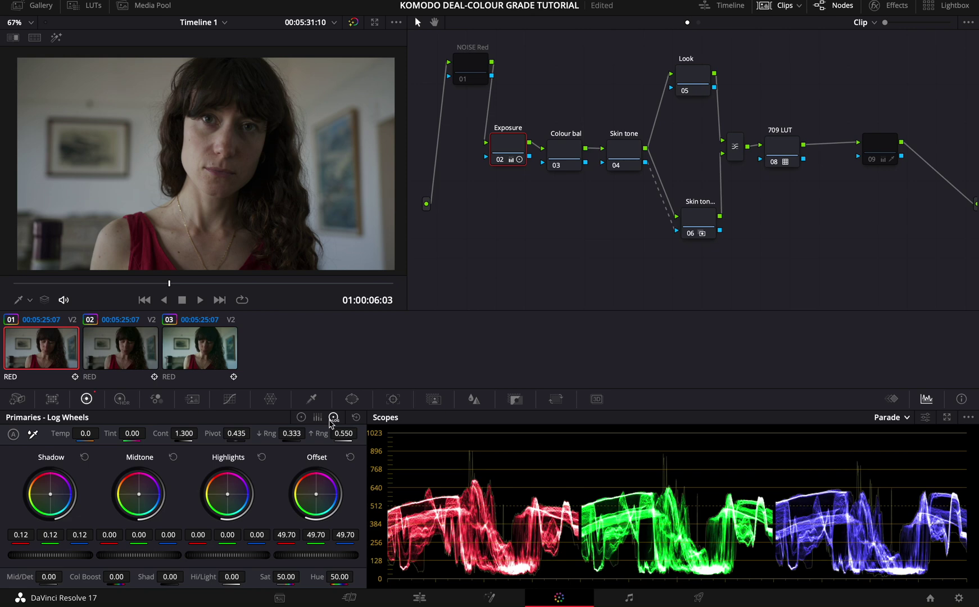
click(302, 417)
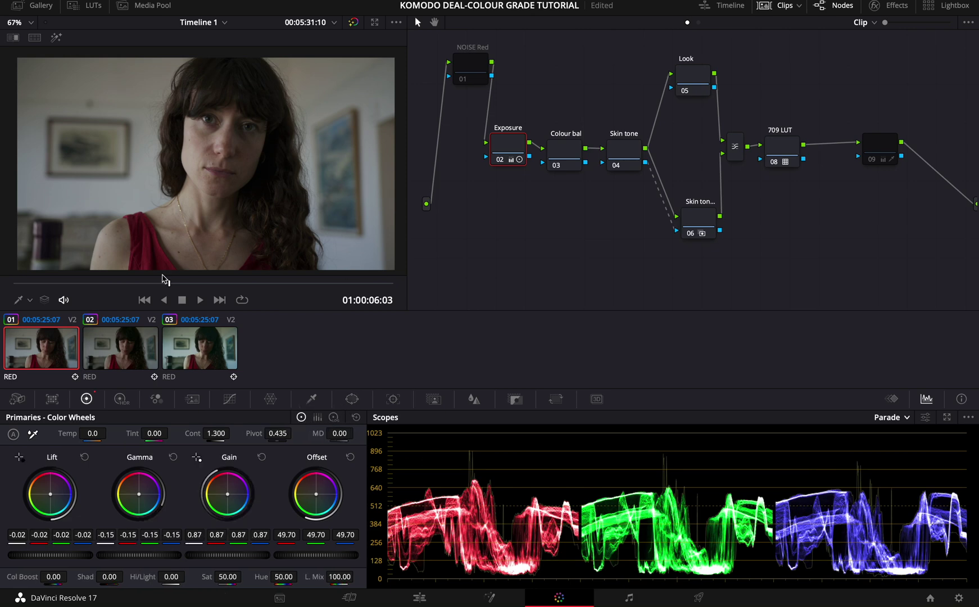
drag(158, 284, 219, 276)
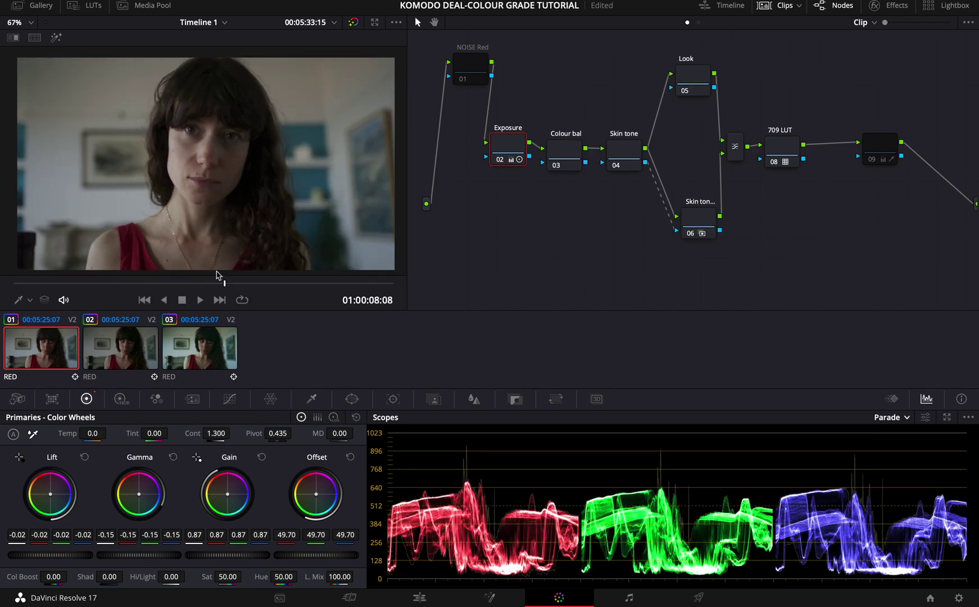
click(124, 342)
click(585, 156)
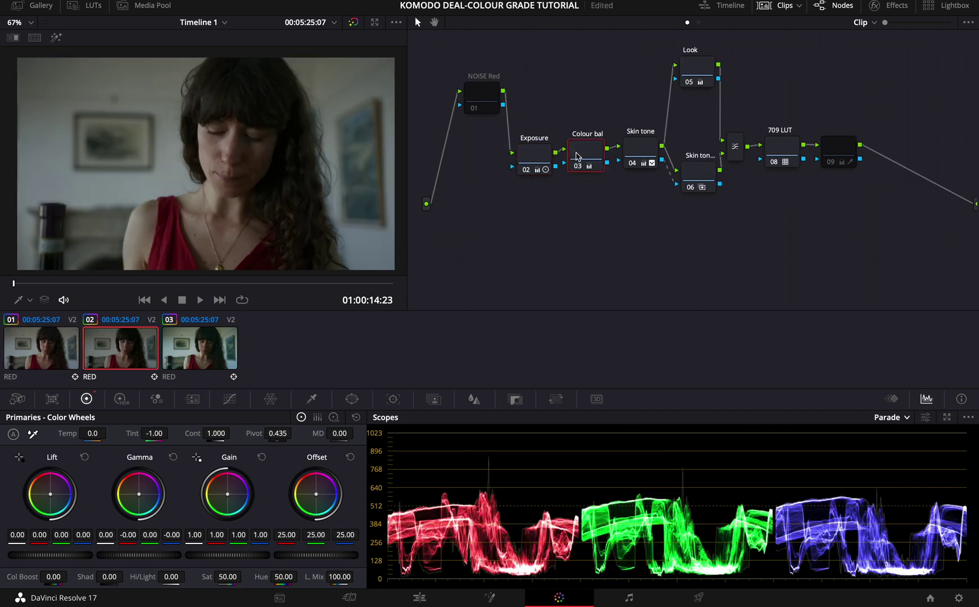
click(40, 360)
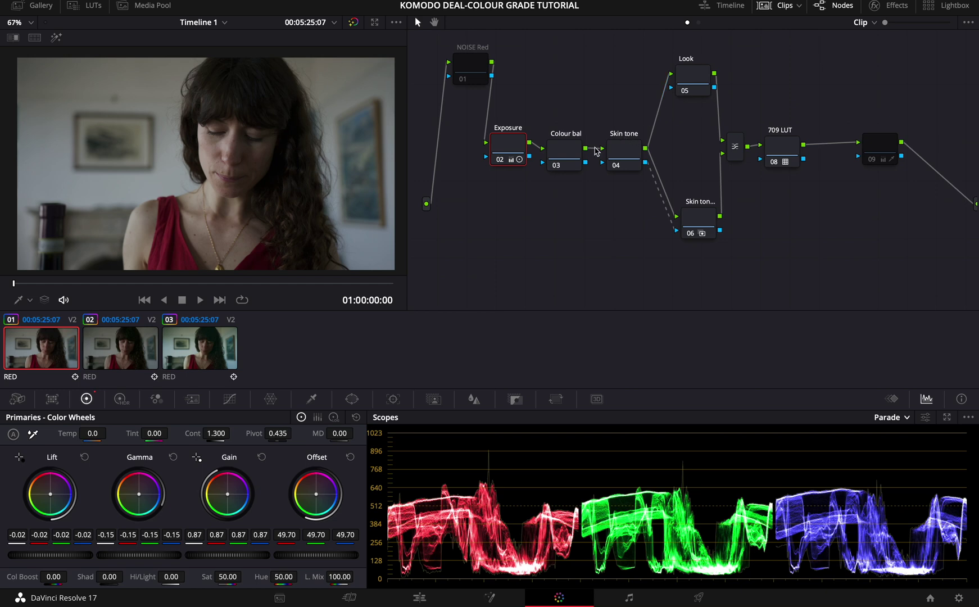
Sample the face with the HSL Qualifier on clip 01's Skin tone node, at a frame where she faces the camera, and highlight the selection
drag(181, 283, 218, 282)
click(622, 147)
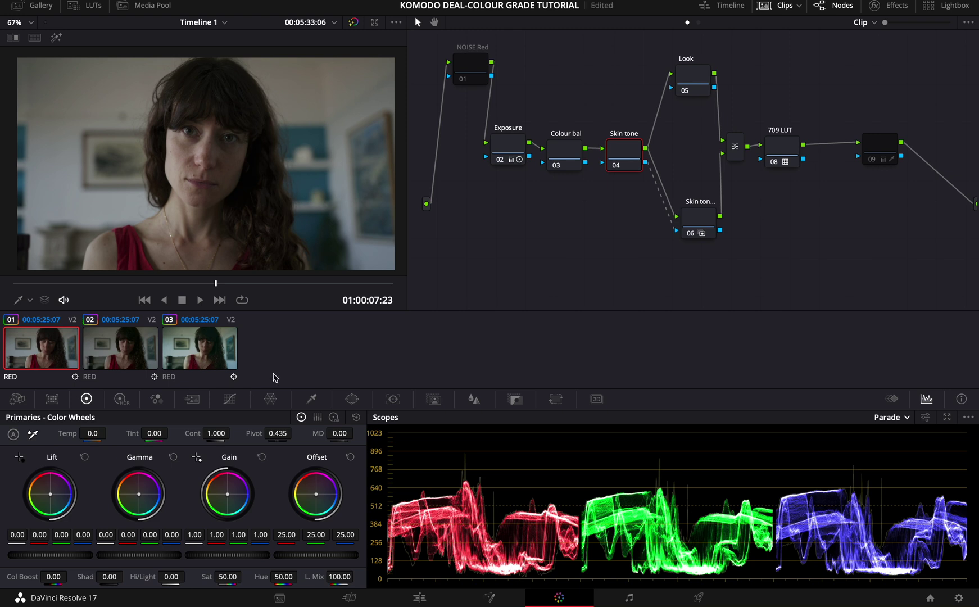
click(311, 399)
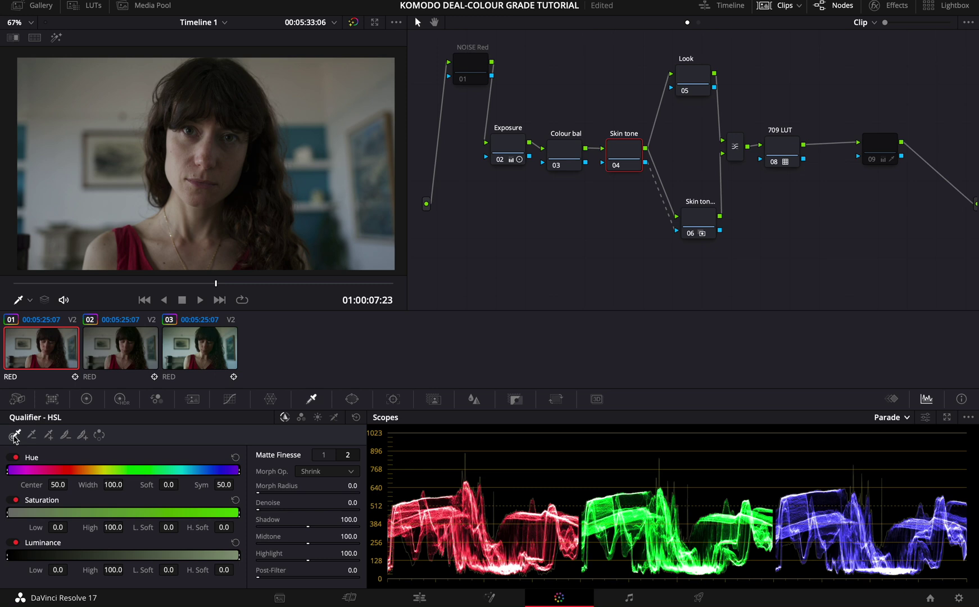
click(188, 158)
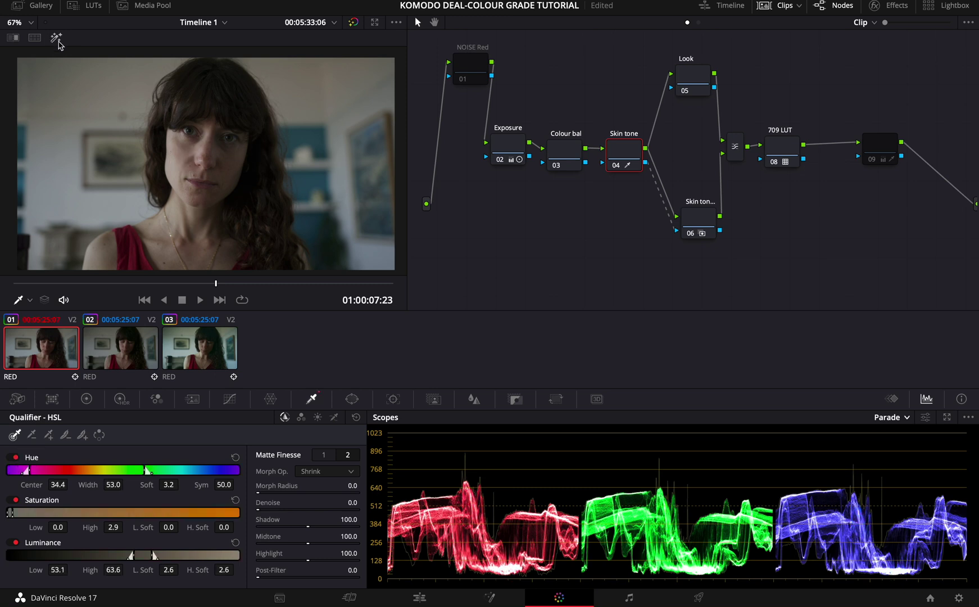
click(57, 38)
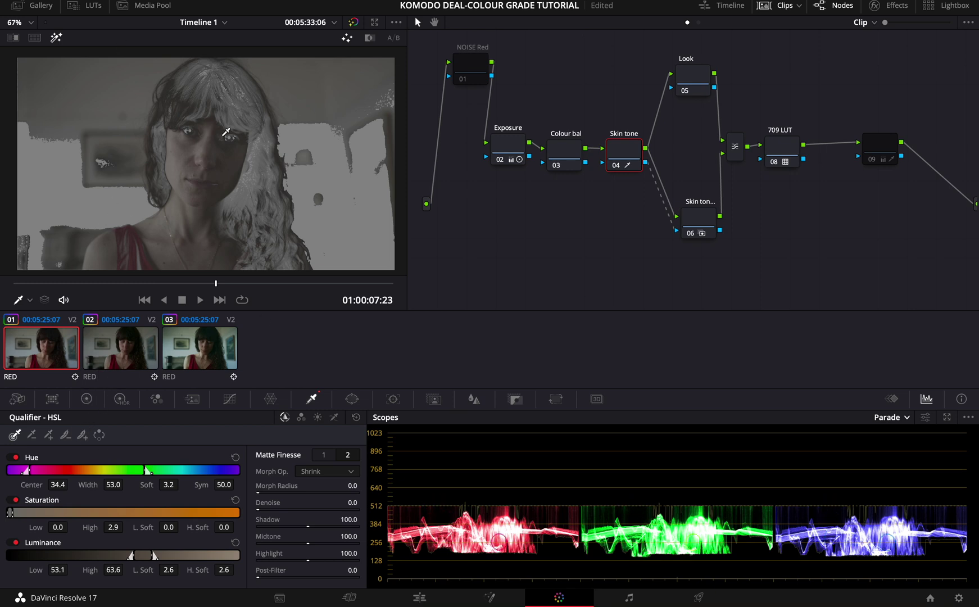
Try limiting the skin key with a circular window around the face, rotated to 3.23 with Soft 1 at 0.00
click(350, 402)
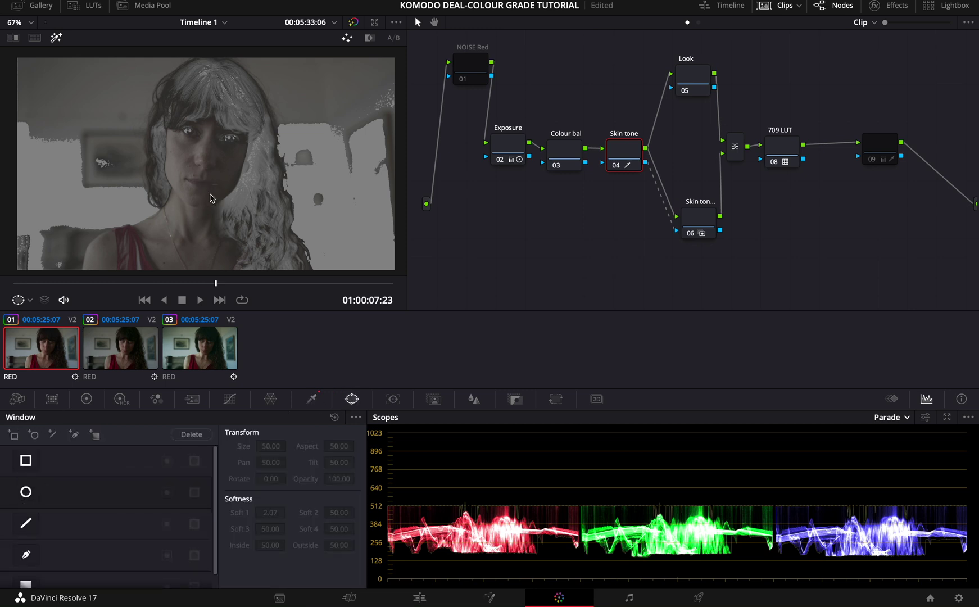
click(25, 492)
drag(205, 139, 197, 77)
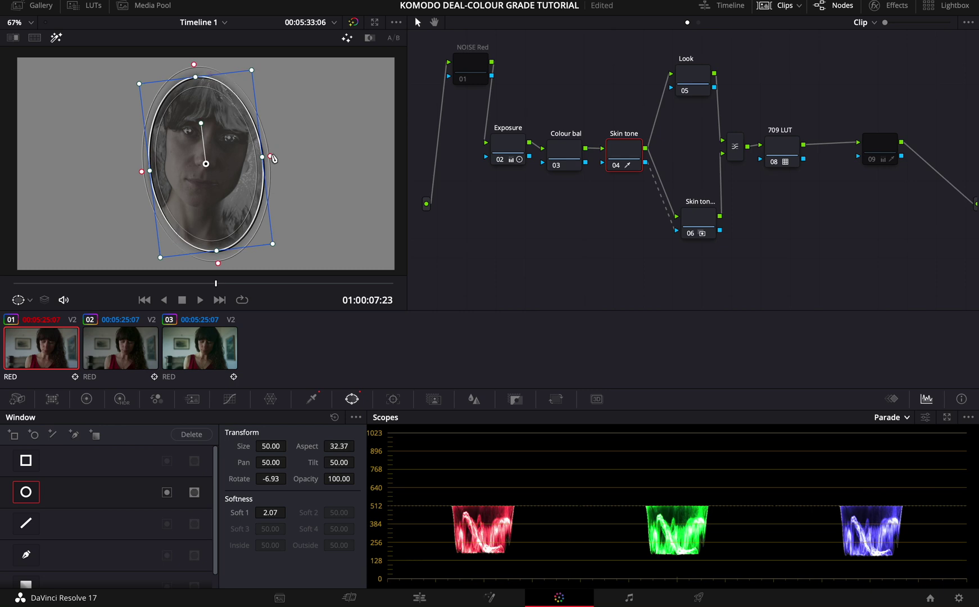
drag(201, 123, 209, 124)
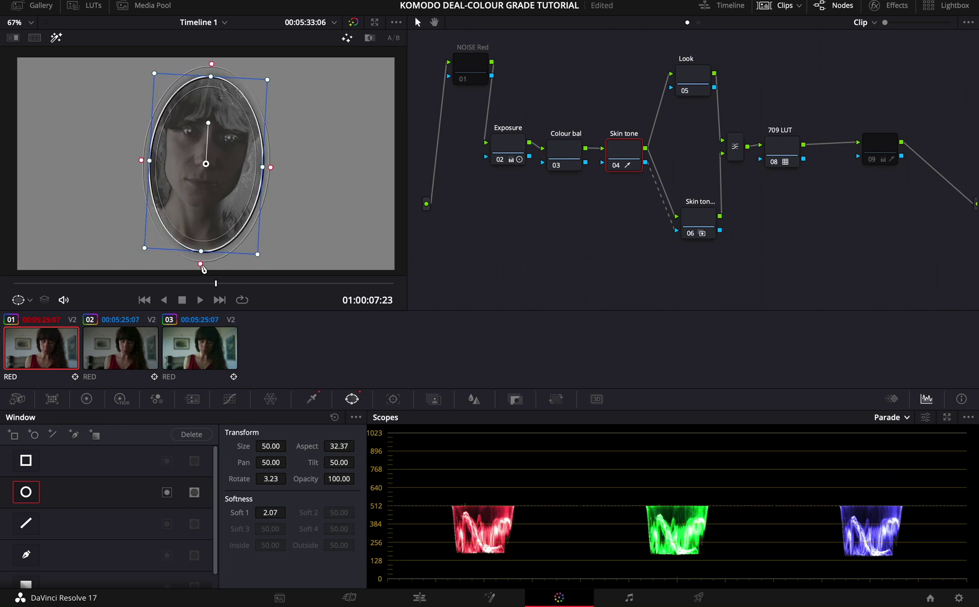
drag(203, 268, 206, 221)
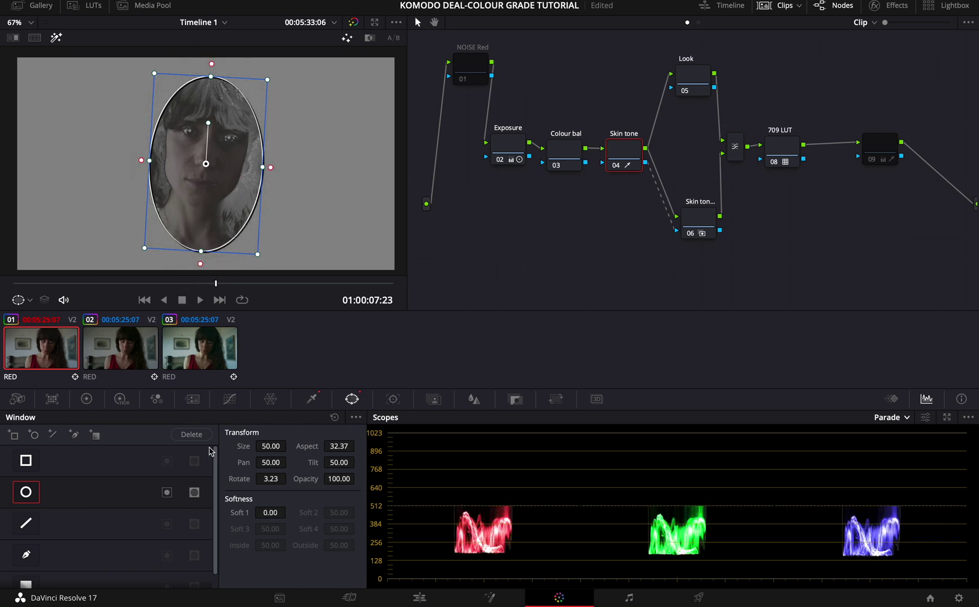
Try to delete the circular window from the Skin tone node, and switch the window off
click(190, 435)
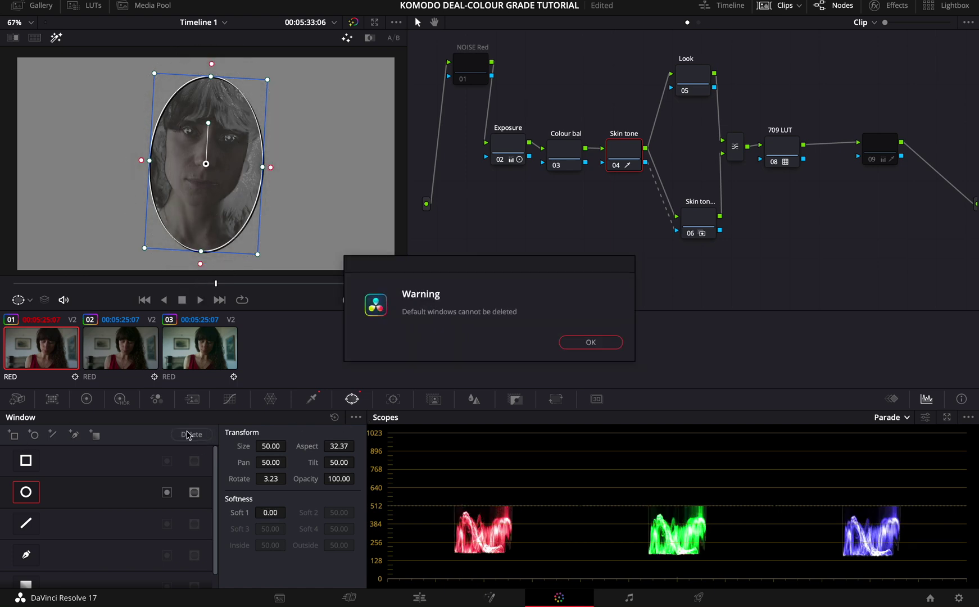
click(588, 343)
click(26, 493)
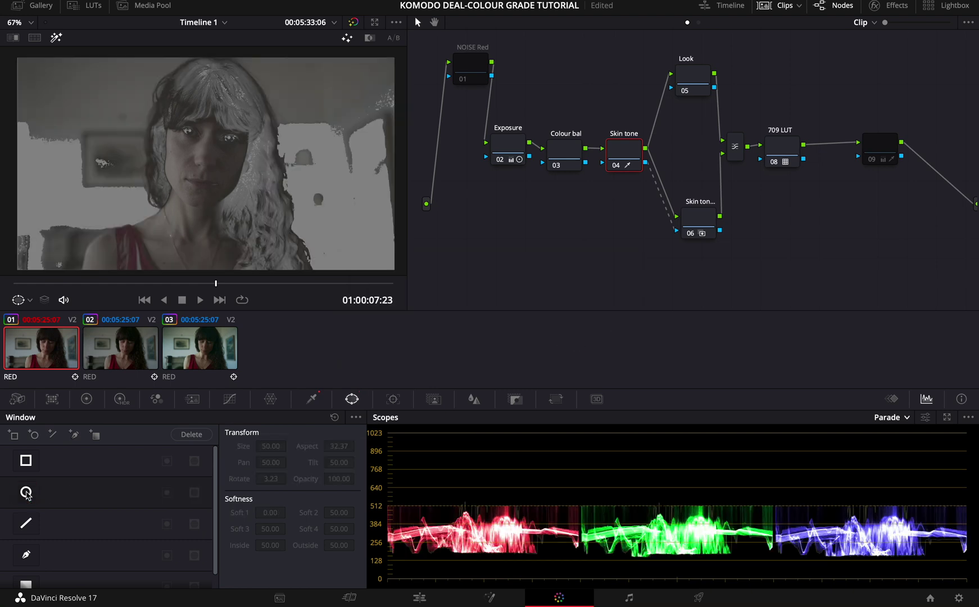
Subtract the background wall tones from the Skin tone node's HSL key, and also sample the cheek with Picker Subtract
click(316, 401)
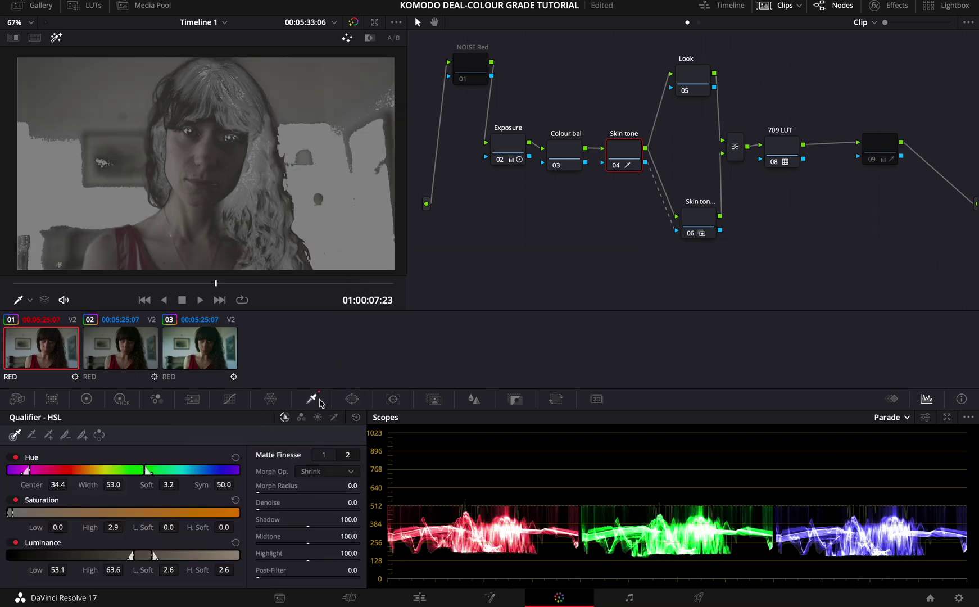
click(31, 434)
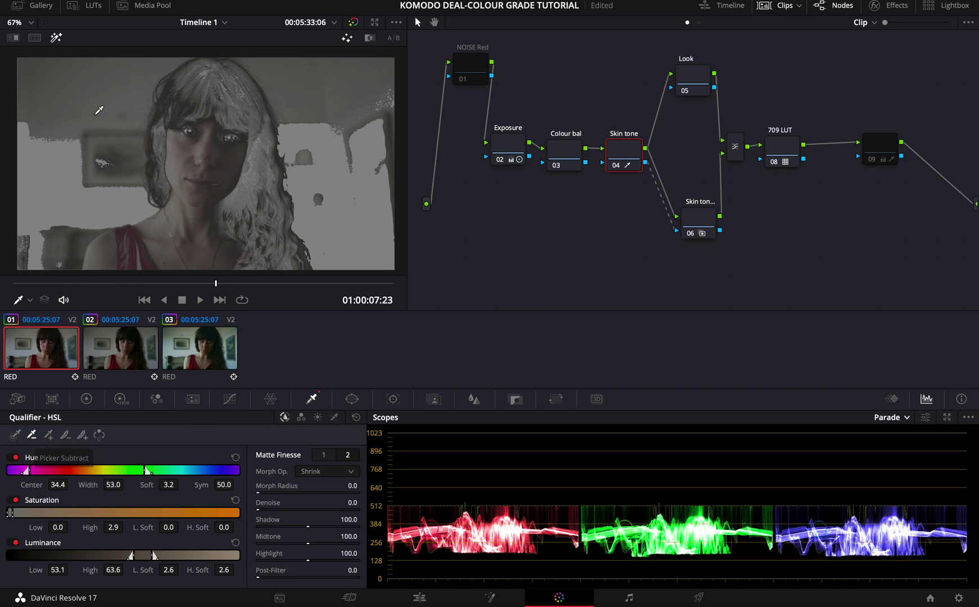
click(70, 84)
drag(68, 89, 111, 95)
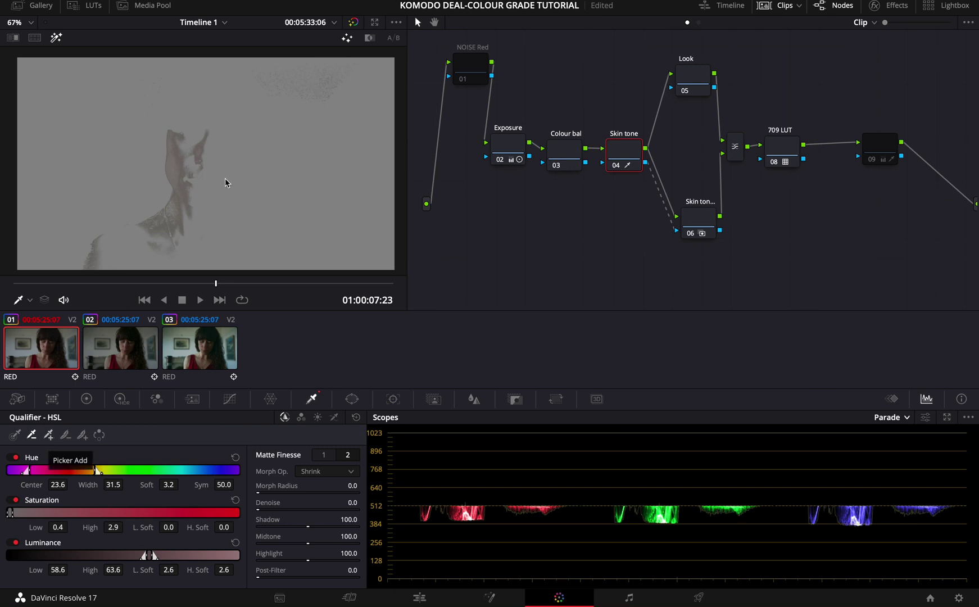
click(184, 168)
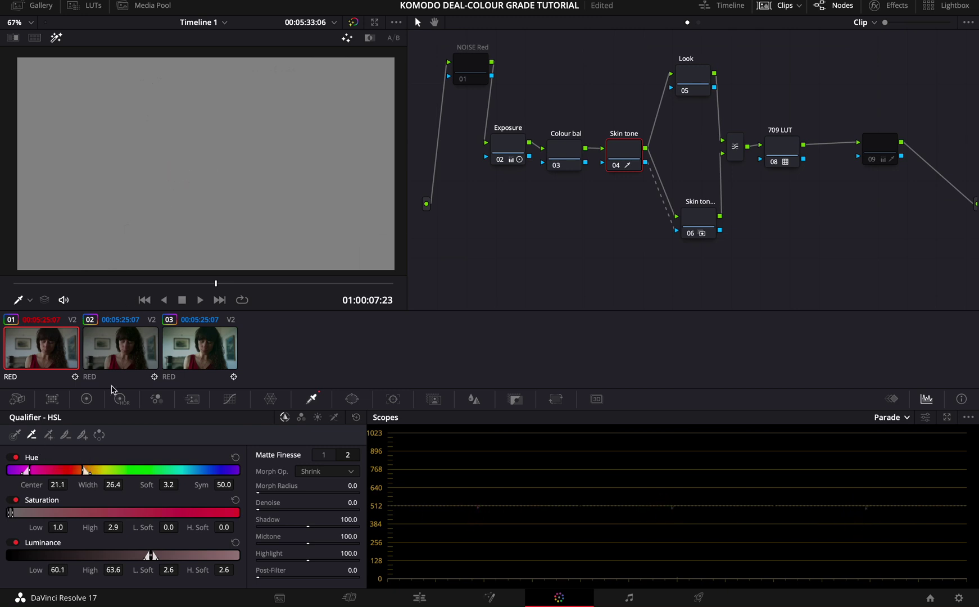
Add tones sampled from the cheek and beside the nose back to the skin key with Picker Add
click(49, 436)
click(185, 168)
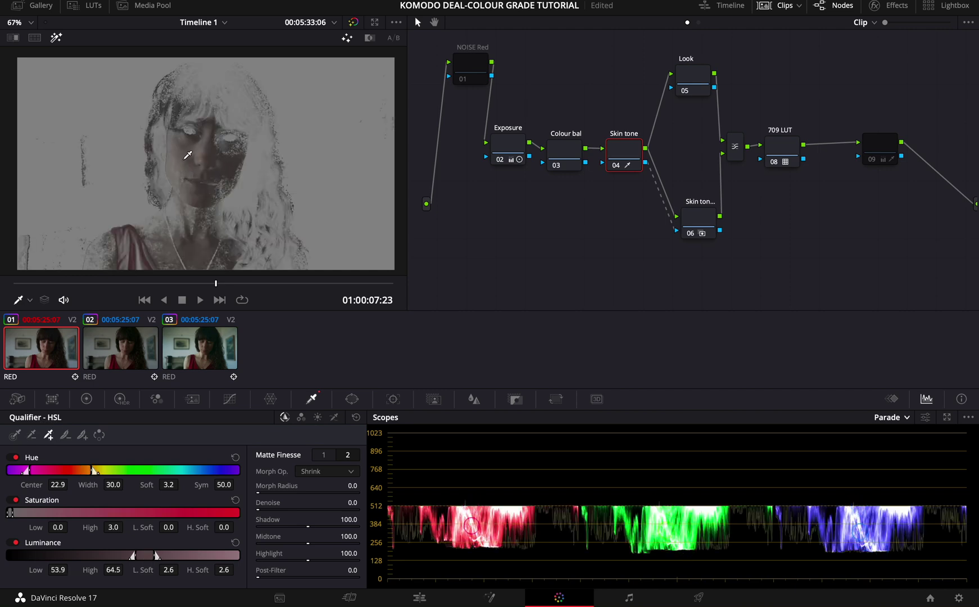
click(190, 155)
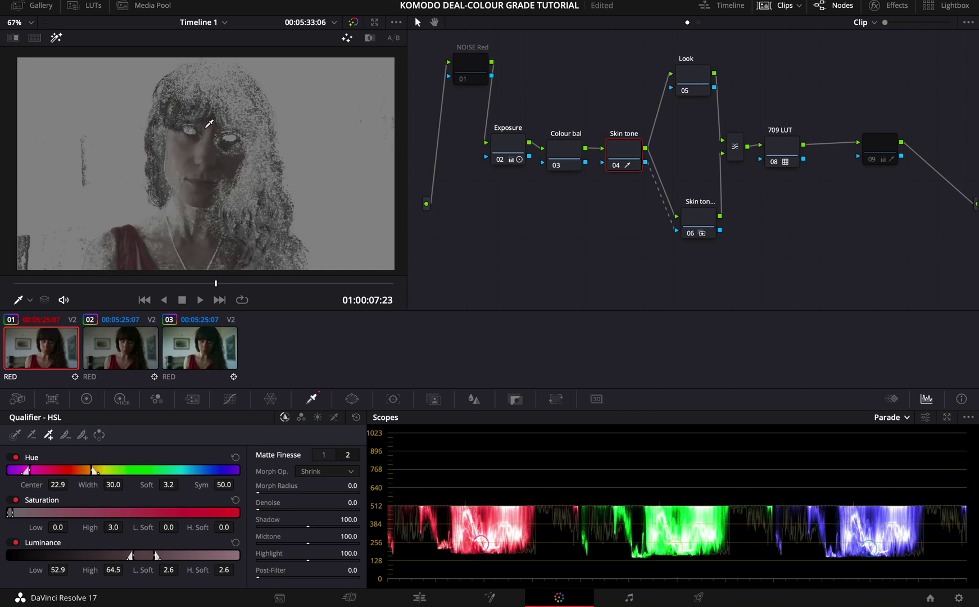
Subtract a sample near the hair fringe from the skin key, and add tones from both sides of the face back
click(32, 436)
click(180, 111)
click(49, 436)
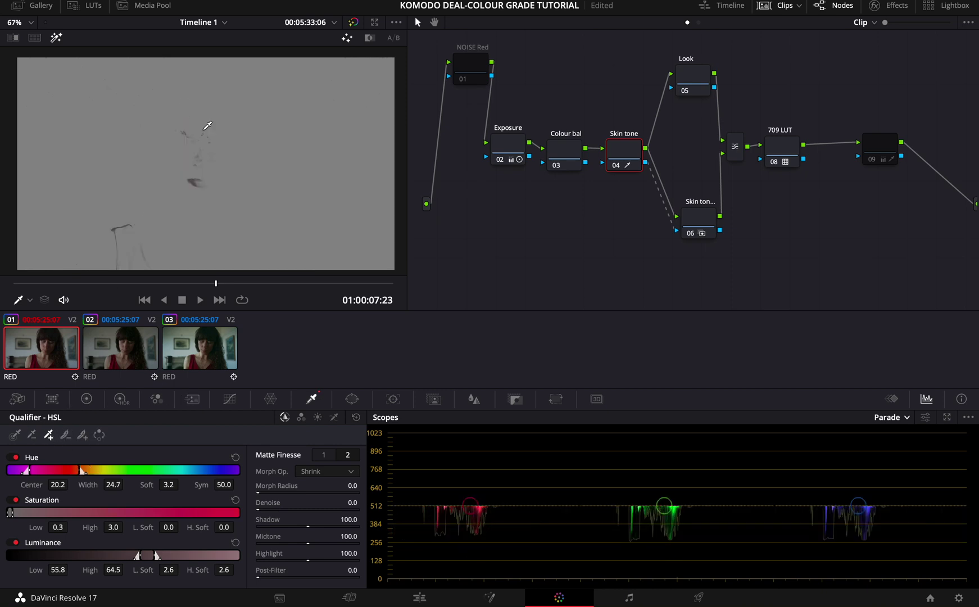
click(181, 161)
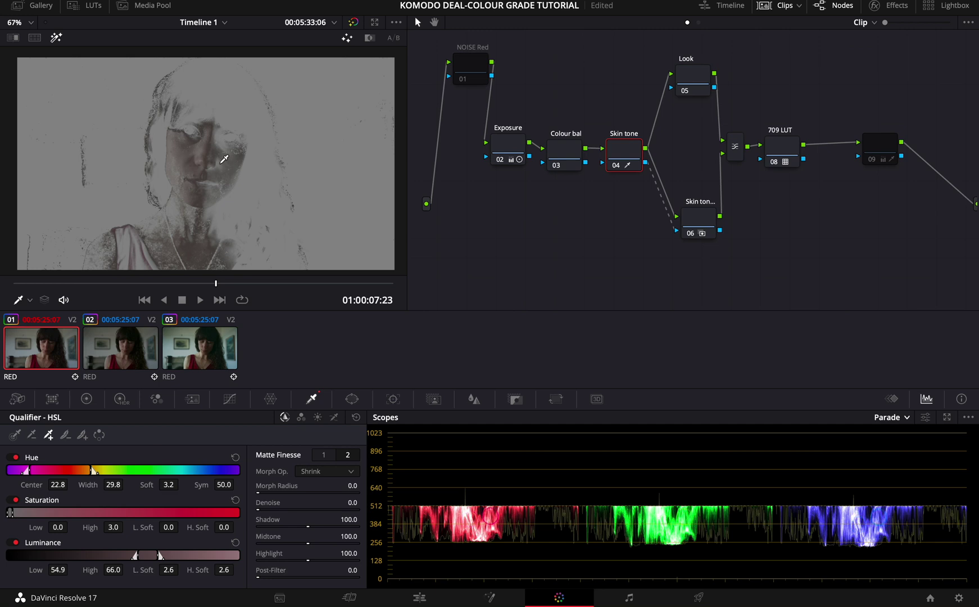
click(228, 157)
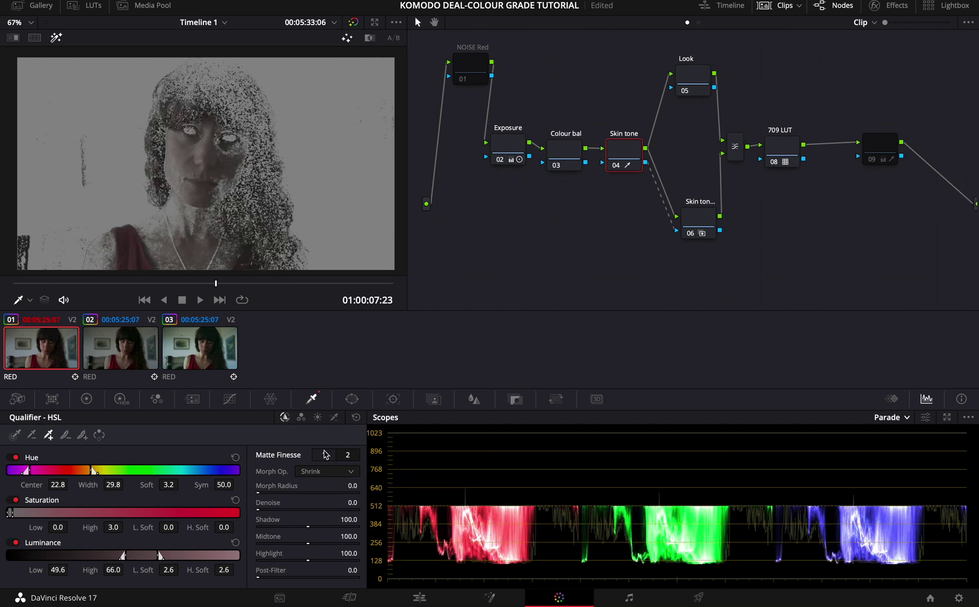
Refine the Skin tone node's key matte, setting Clean Black to 46.1 and Denoise to 53.1
click(324, 454)
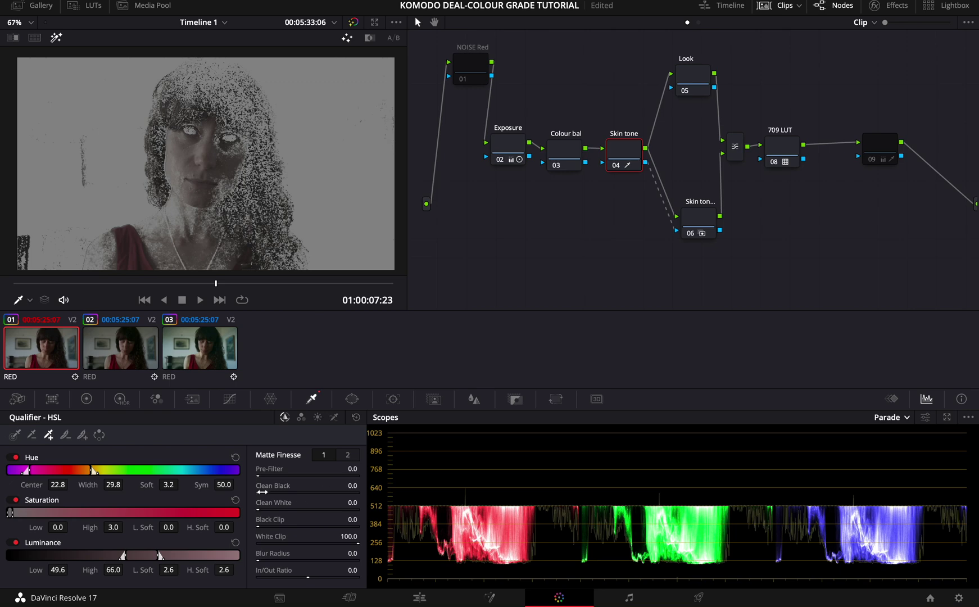
drag(262, 492, 338, 488)
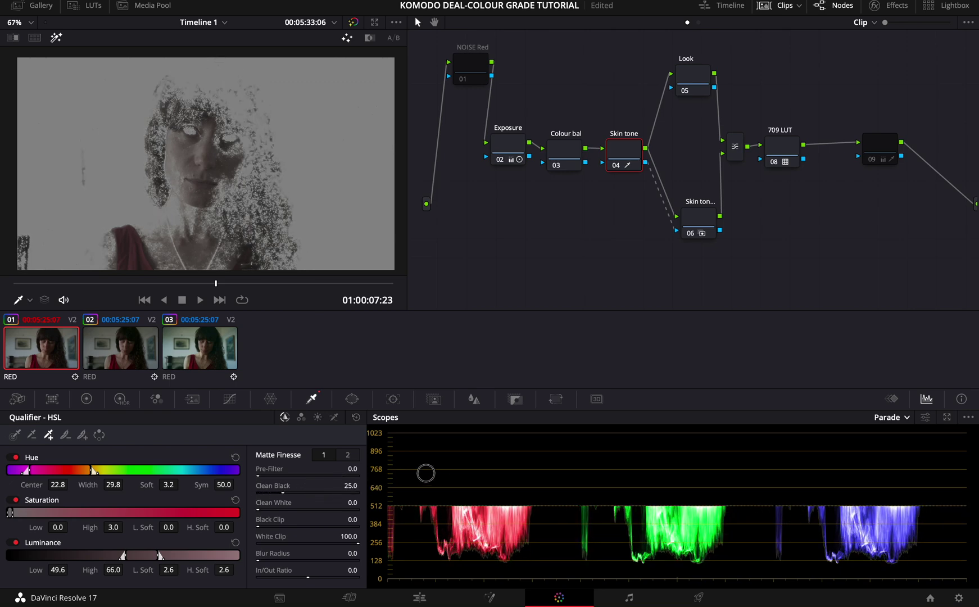
drag(426, 474, 524, 494)
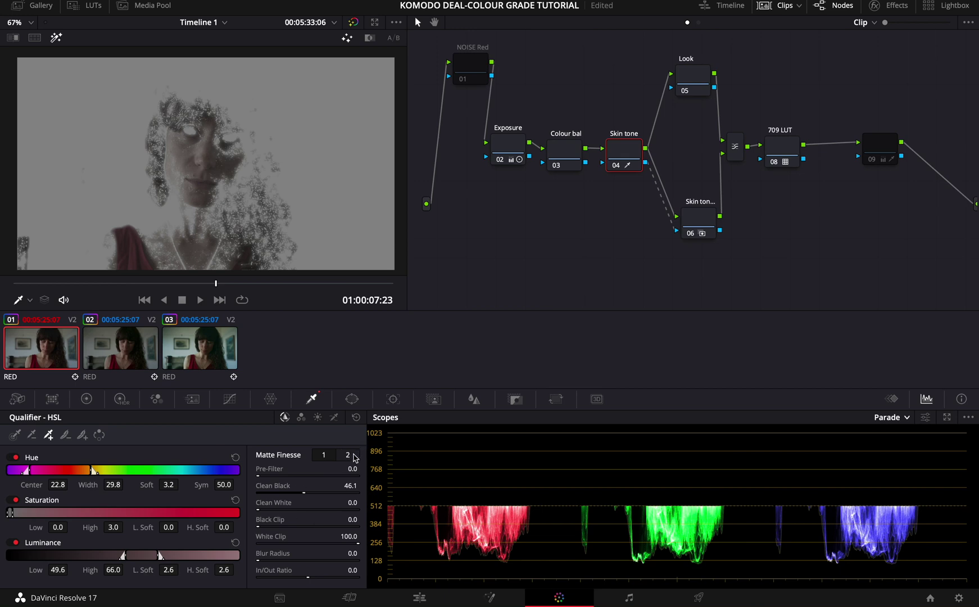
click(350, 455)
drag(260, 509, 572, 525)
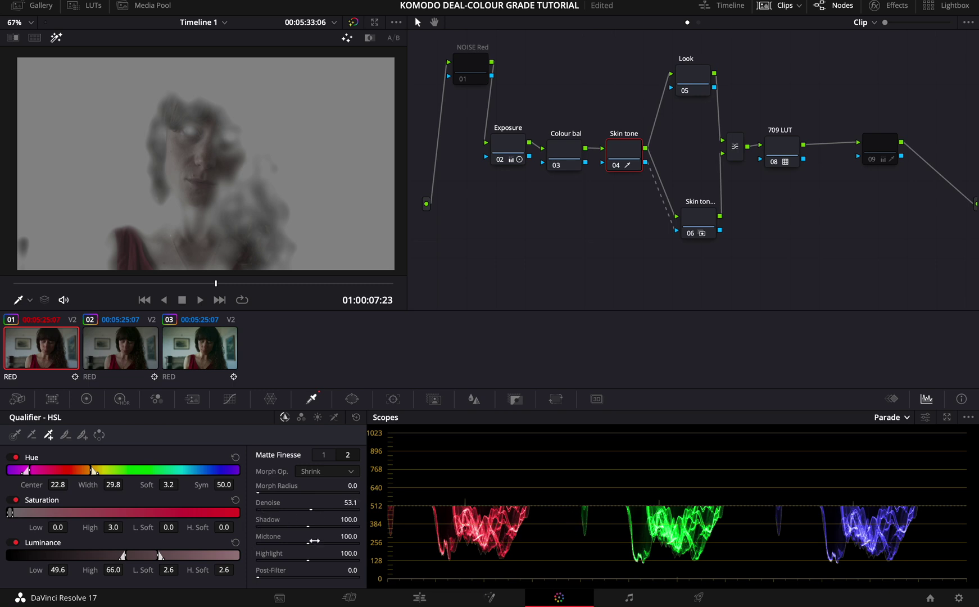
Set the skin key's Black Clip to 9.1, and add tones sampled from the cheek and neck to the selection
click(324, 456)
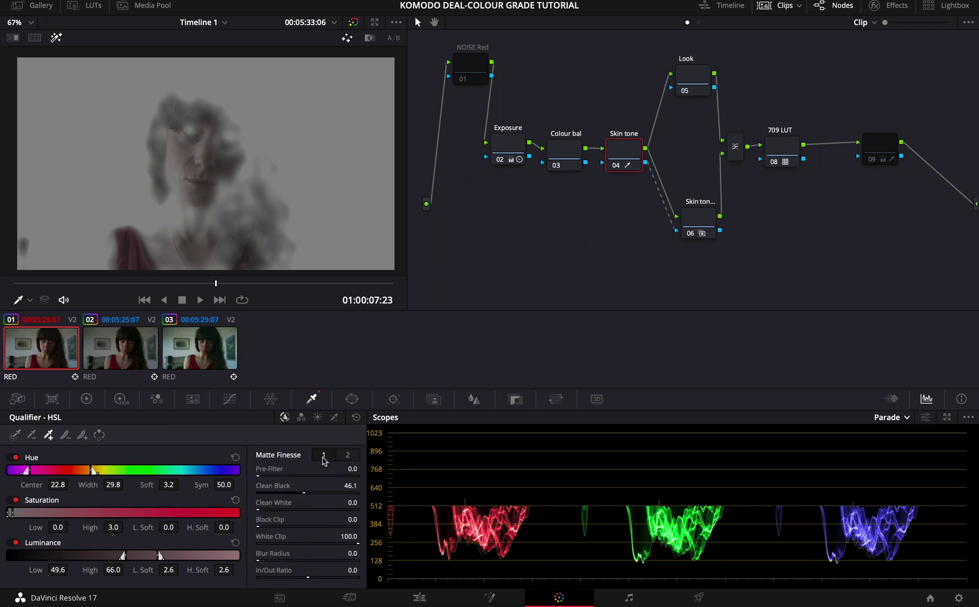
mouse_move(262, 524)
mouse_down()
mouse_move(423, 525)
mouse_move(334, 541)
mouse_move(263, 524)
mouse_up()
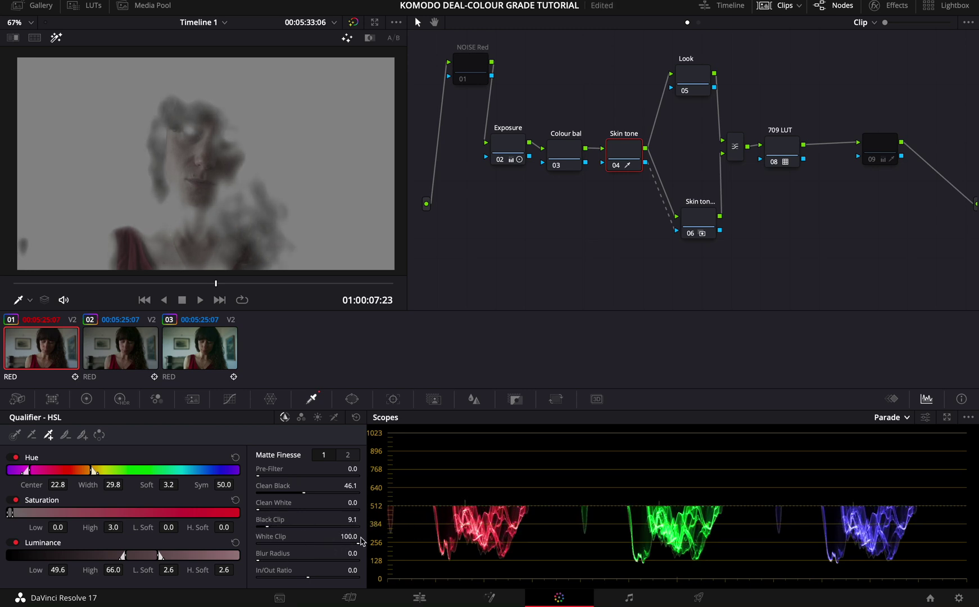
mouse_move(362, 542)
mouse_down()
mouse_move(341, 563)
mouse_move(330, 557)
mouse_move(452, 574)
mouse_move(362, 543)
mouse_up()
click(179, 167)
drag(179, 171, 181, 171)
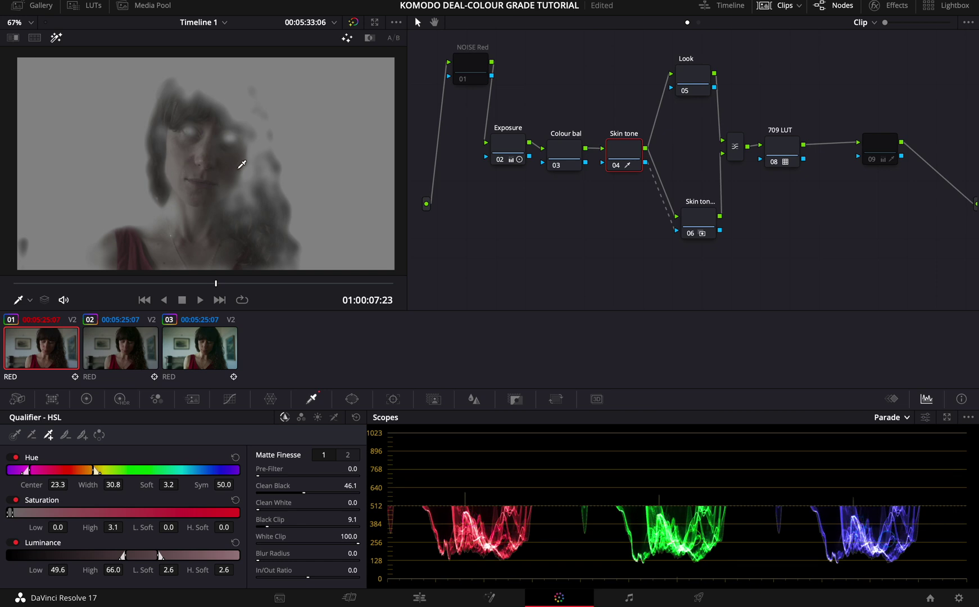
click(177, 219)
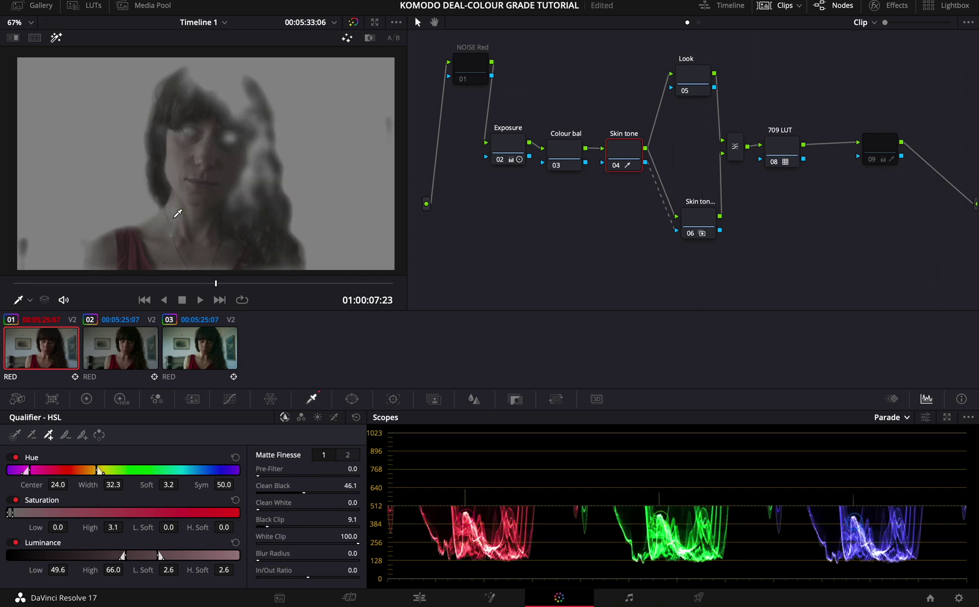
Set the skin key's Clean Black to 62.9, and refine the selection by subtracting hair beside the jaw and adding tones across the face
click(32, 435)
drag(307, 488, 321, 493)
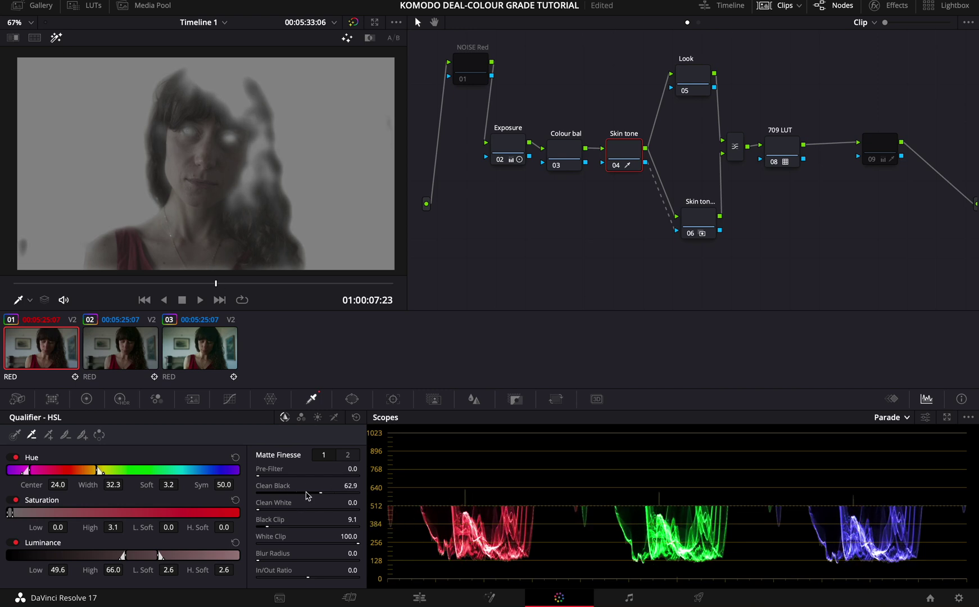
click(159, 180)
click(48, 436)
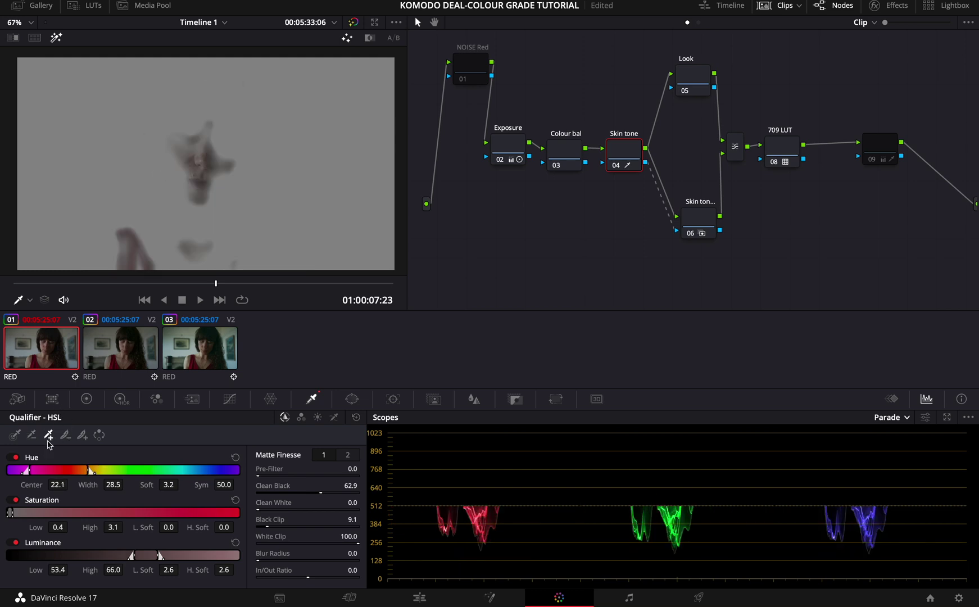
mouse_move(197, 154)
mouse_down()
mouse_move(183, 180)
mouse_move(228, 174)
mouse_up()
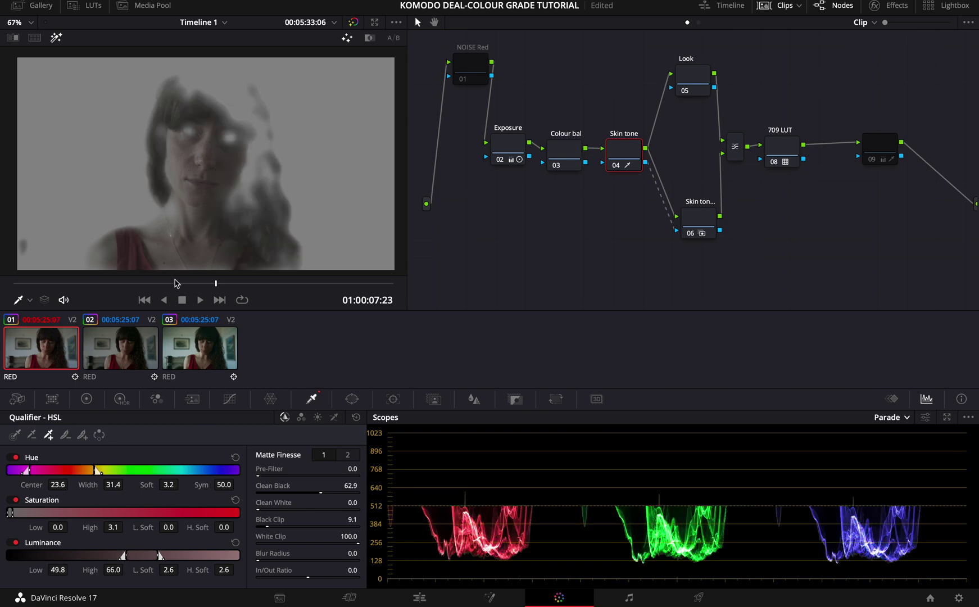
click(56, 38)
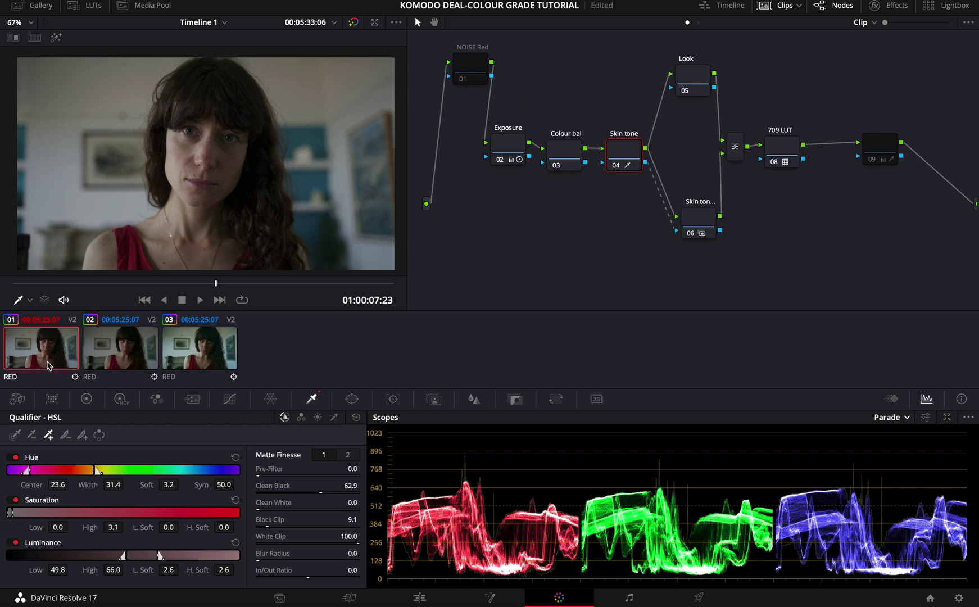
Display the Vectorscope and shift the Skin tone node's Gamma slightly towards red-orange, with the red value at 0.01
click(85, 399)
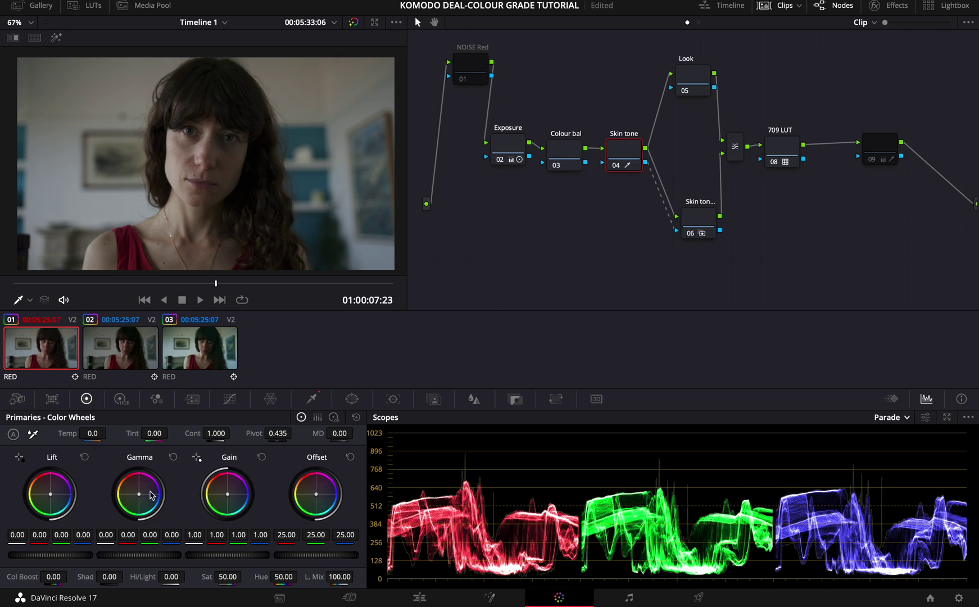
click(887, 417)
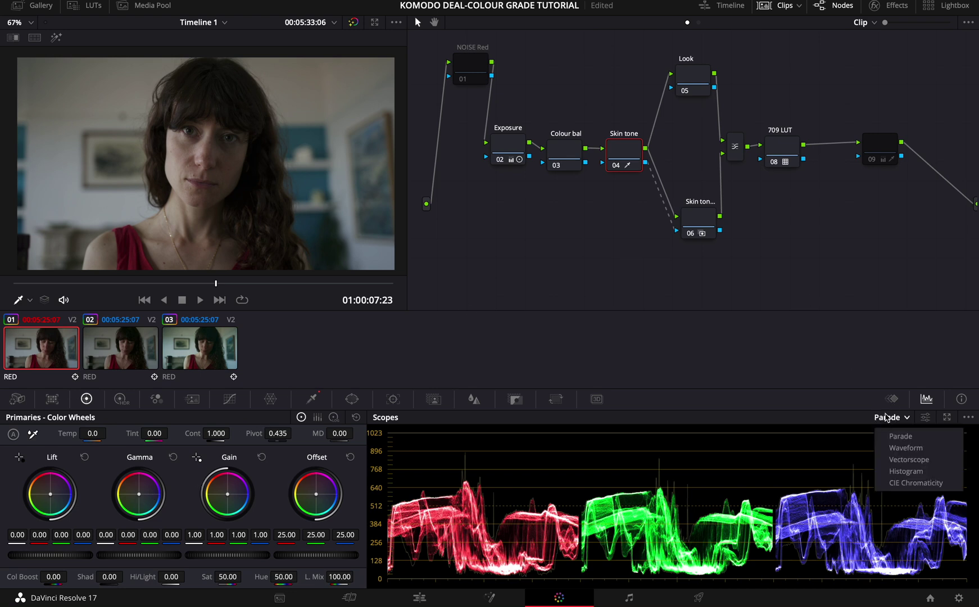
click(894, 461)
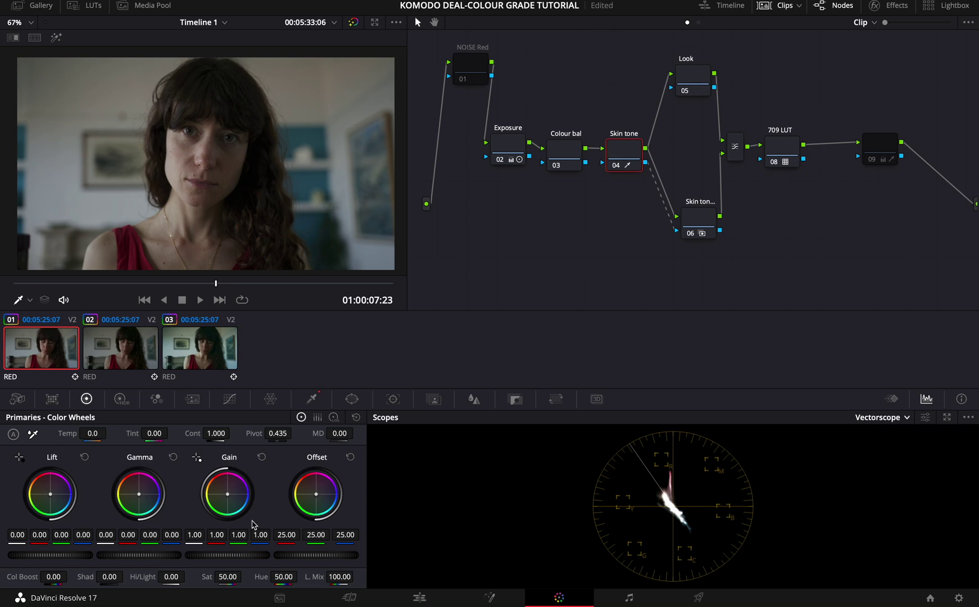
mouse_move(139, 499)
mouse_down()
mouse_move(102, 440)
mouse_move(84, 439)
mouse_move(108, 466)
mouse_move(139, 478)
mouse_move(116, 464)
mouse_move(131, 478)
mouse_up()
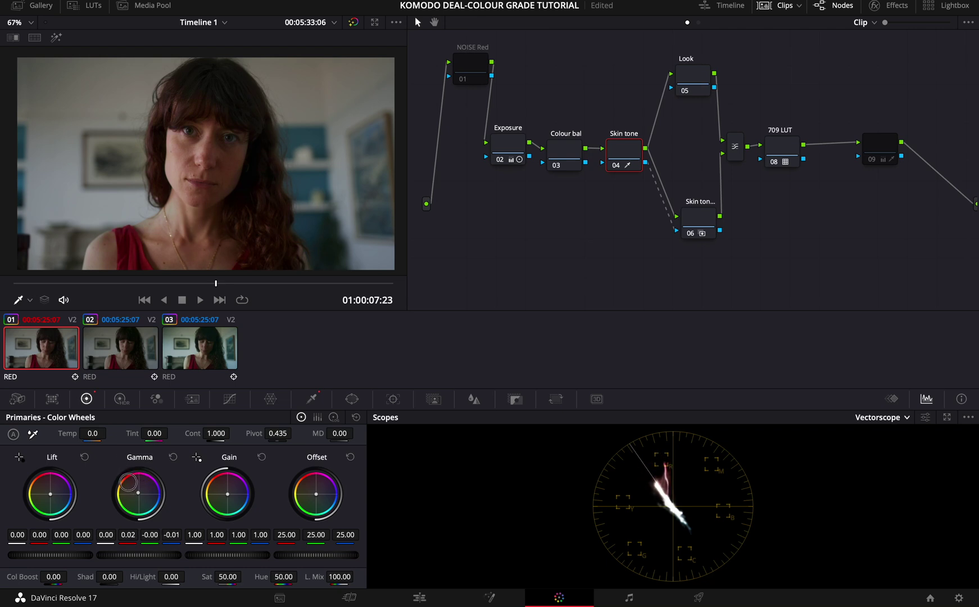
mouse_move(128, 476)
mouse_down()
mouse_move(115, 466)
mouse_move(130, 480)
mouse_up()
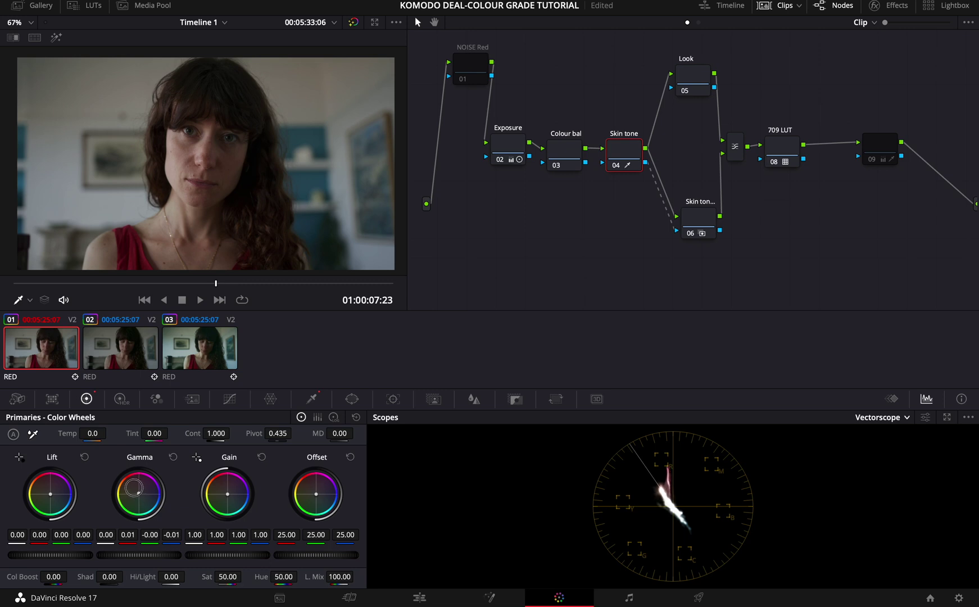
drag(134, 487, 139, 494)
Copy the Skin tone node's grade from clip 02 onto clip 01's Skin tone node, and view a frame facing the camera
click(114, 354)
click(641, 149)
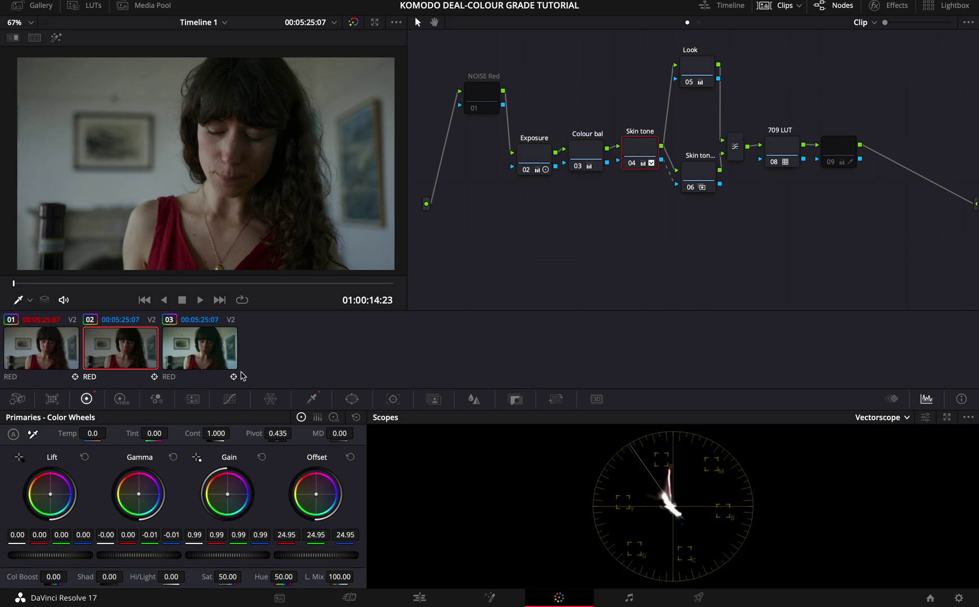
click(198, 284)
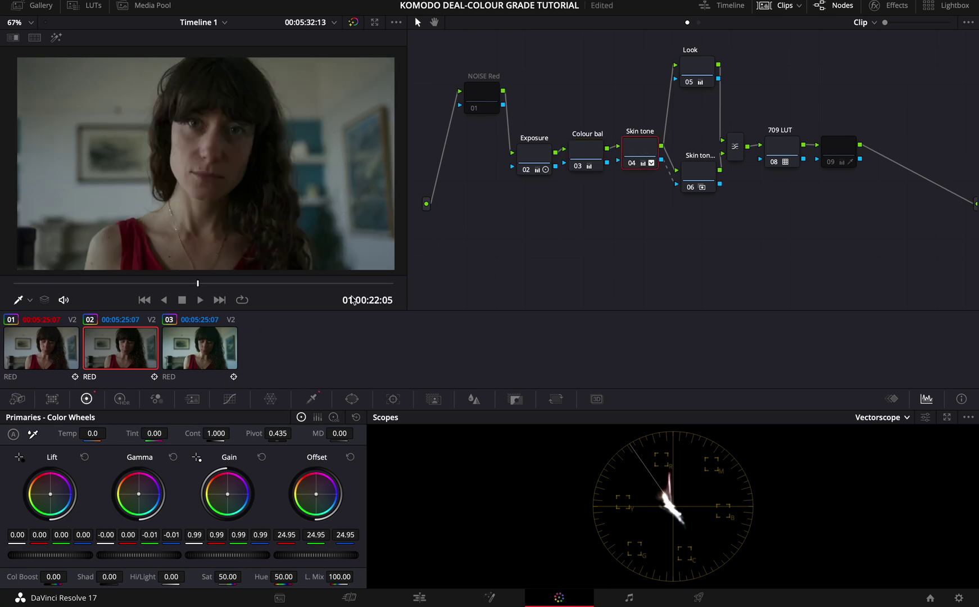
click(64, 344)
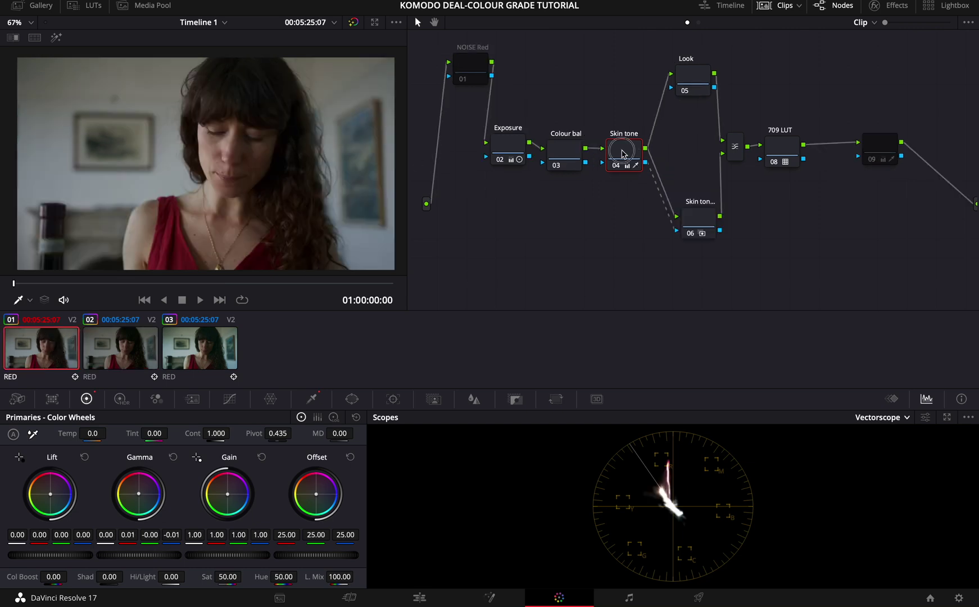
key(super+v)
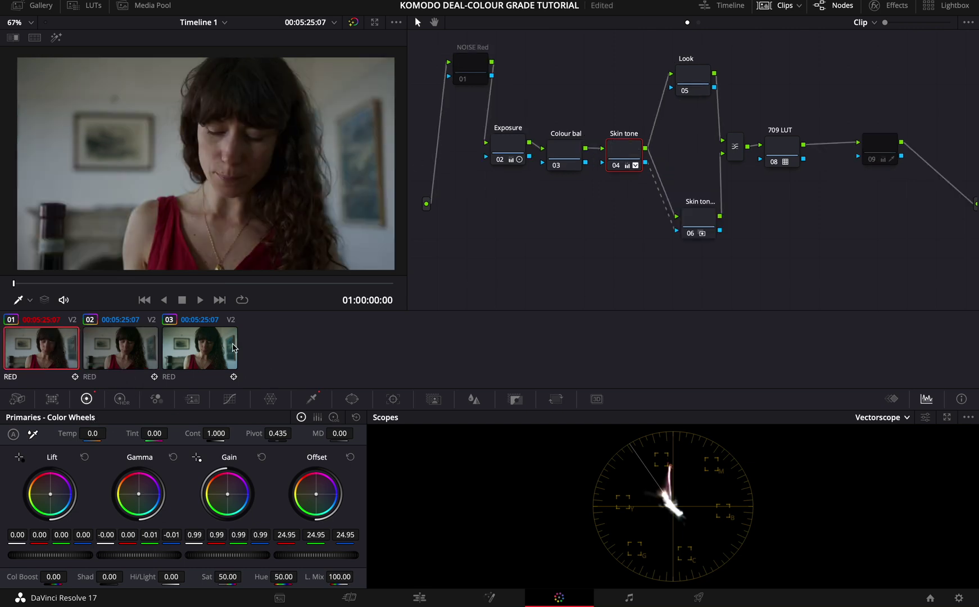
drag(133, 284, 190, 284)
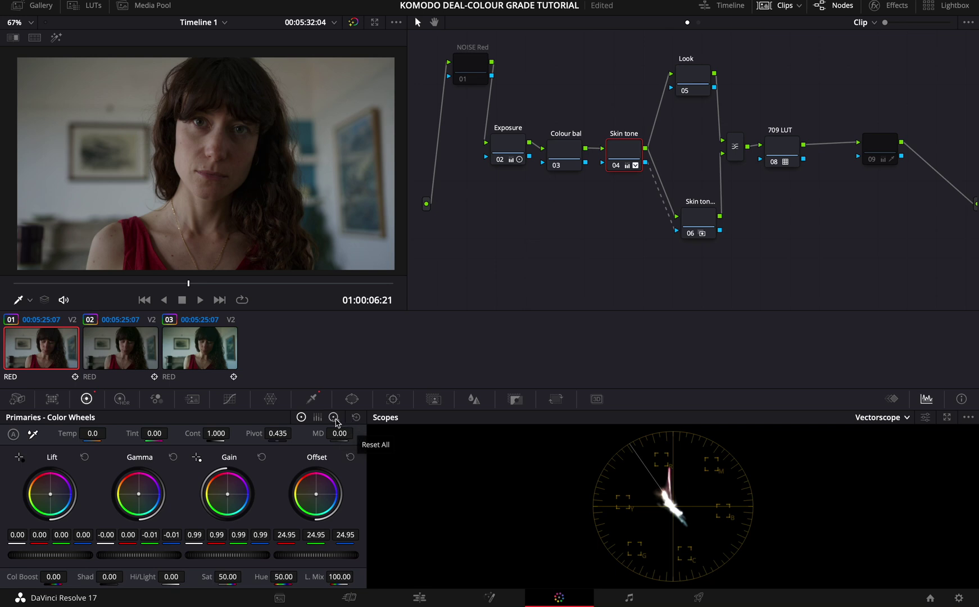
Reset the Skin tone node's Midtone log wheel, and undo both that reset and the pasted grade
click(335, 419)
click(173, 458)
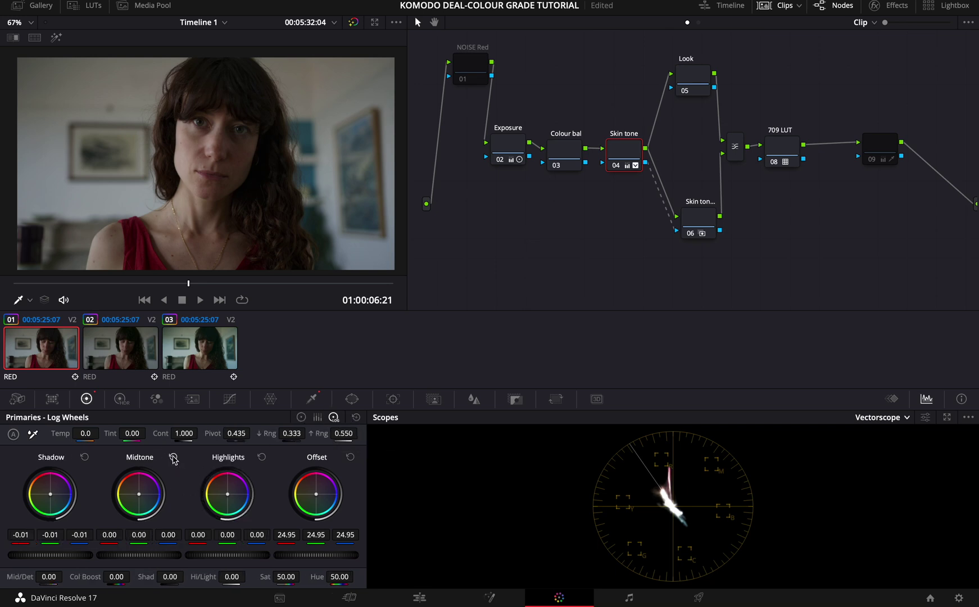
key(ctrl+z)
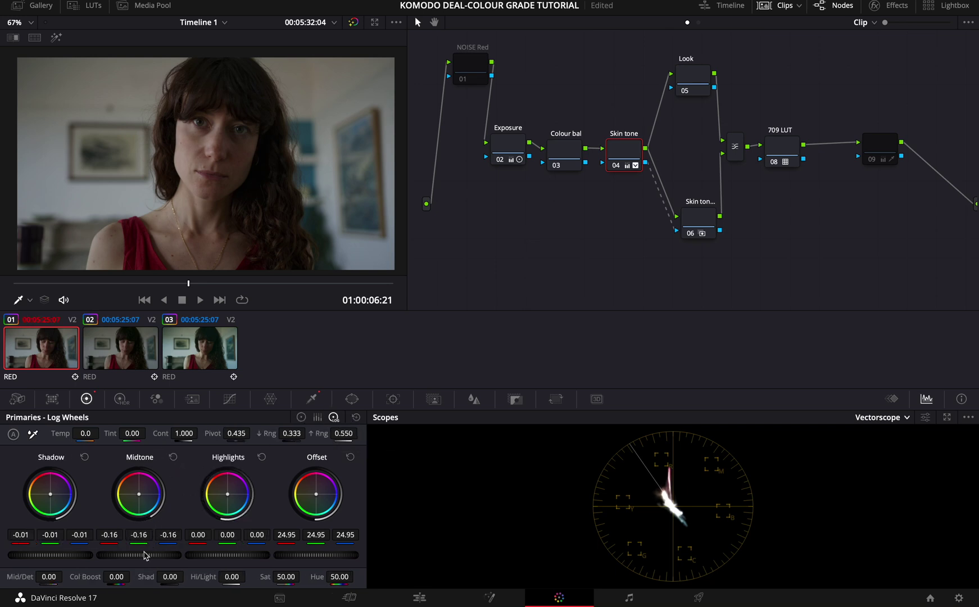
key(ctrl+z)
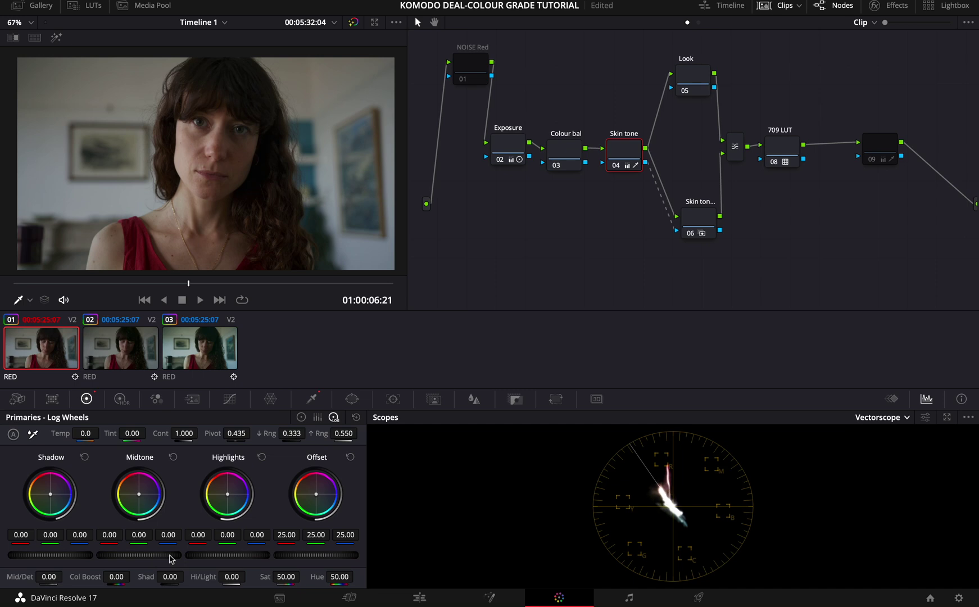
Darken the isolated skin by lowering the Skin tone node's Midtone log wheel to -0.16 on all channels
drag(147, 558, 105, 555)
key(ctrl+z)
click(202, 158)
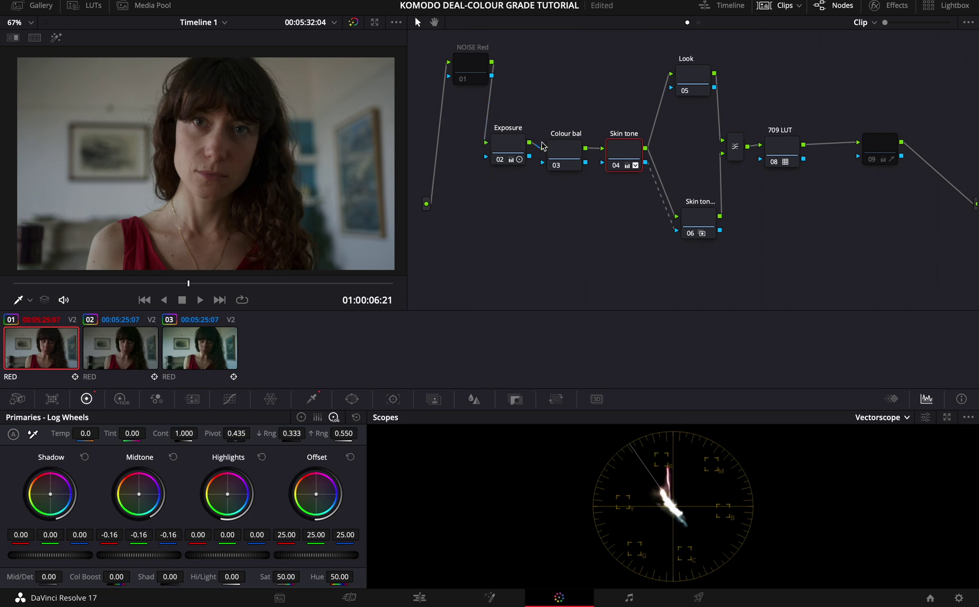
Shift the Colour bal node's Gamma colour balance very slightly away from red
click(566, 147)
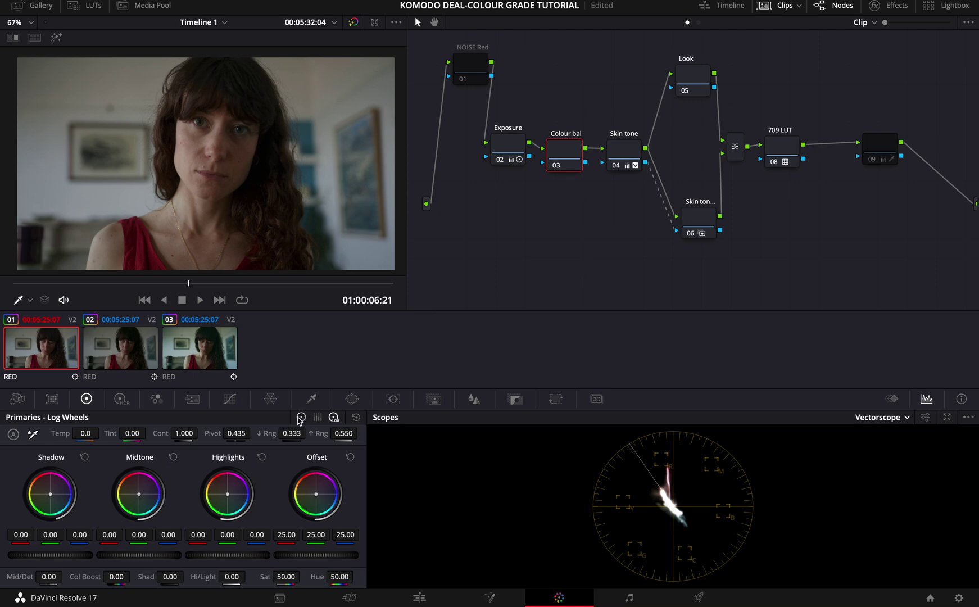
click(301, 417)
drag(141, 499, 140, 496)
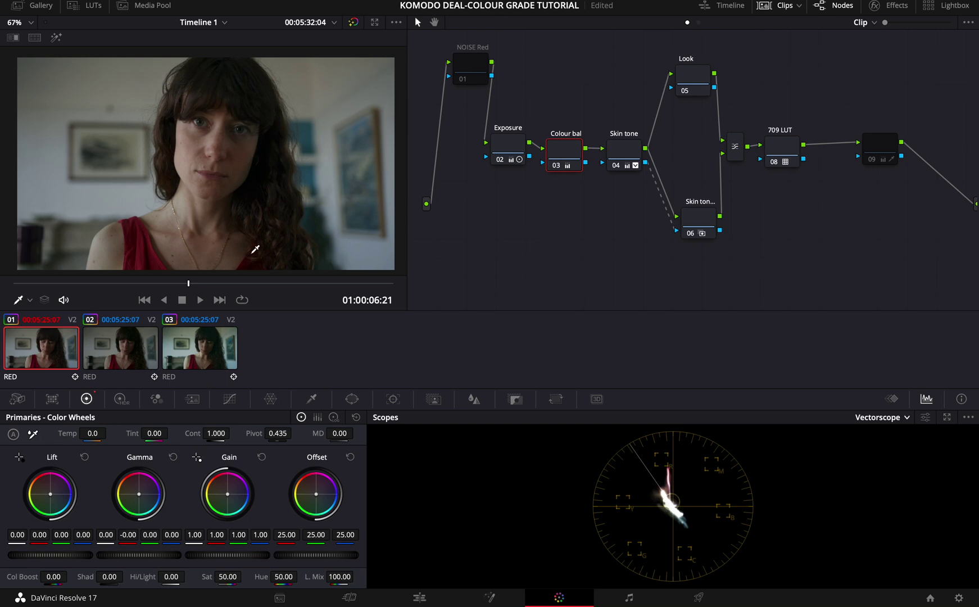
scroll(265, 148, down, 1)
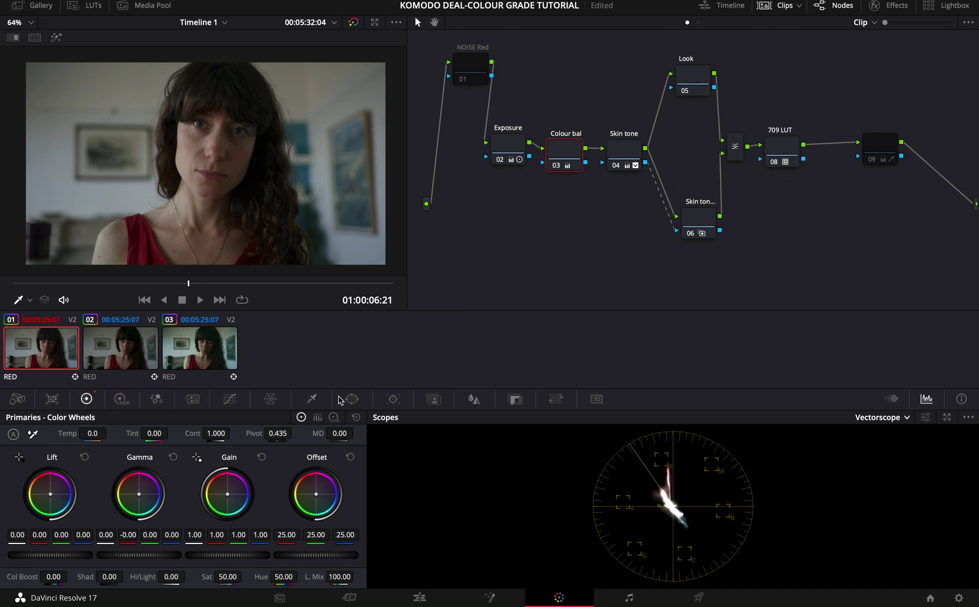
Check the Skin tone node's HSL key in the Highlight view, and bring up the node's log wheels
click(621, 148)
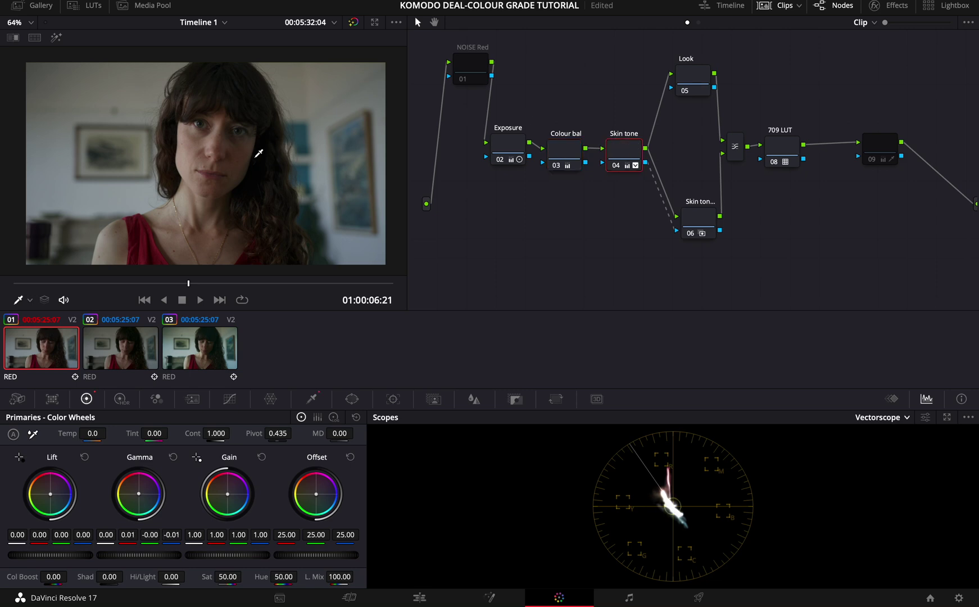
click(312, 400)
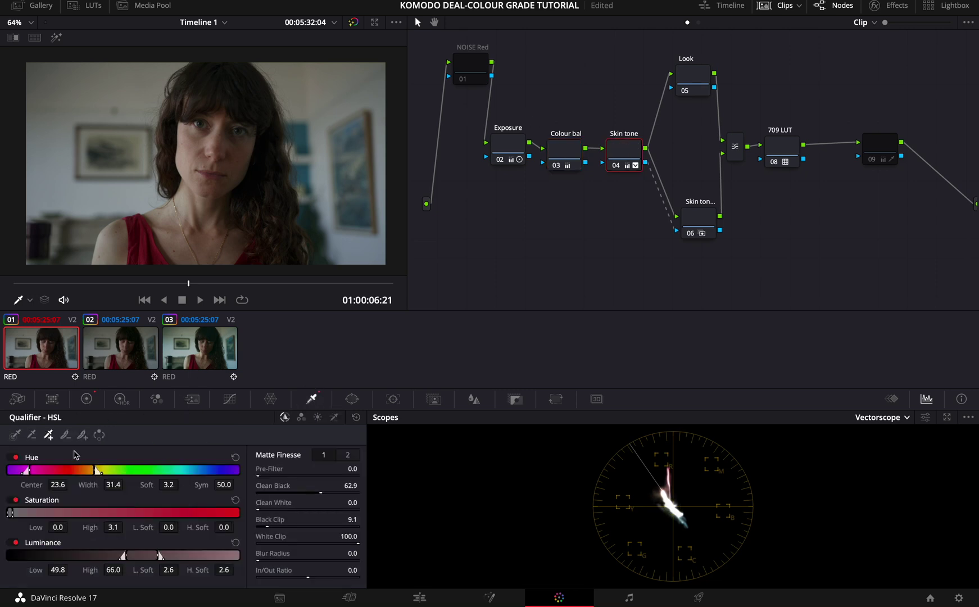
click(56, 38)
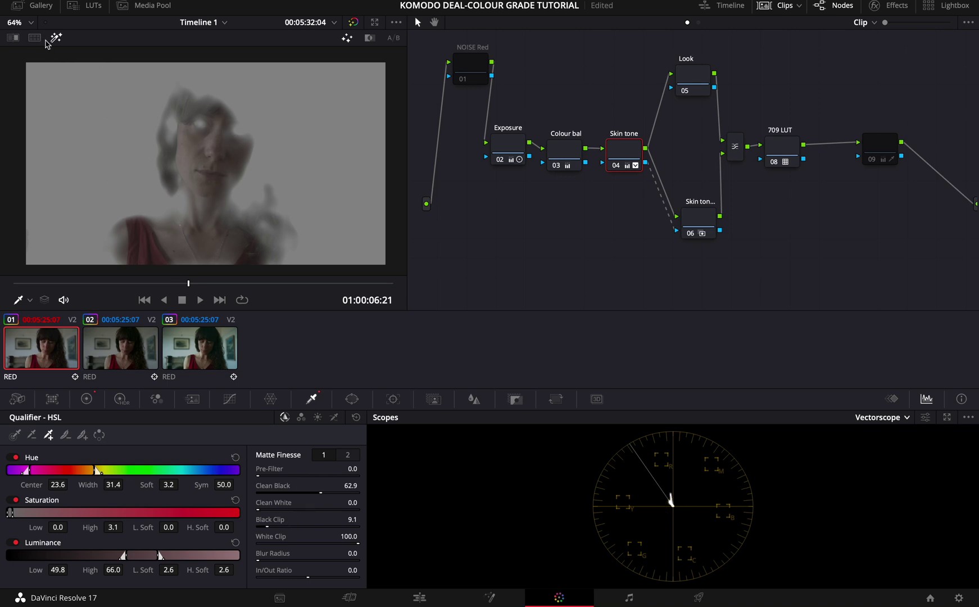
click(61, 34)
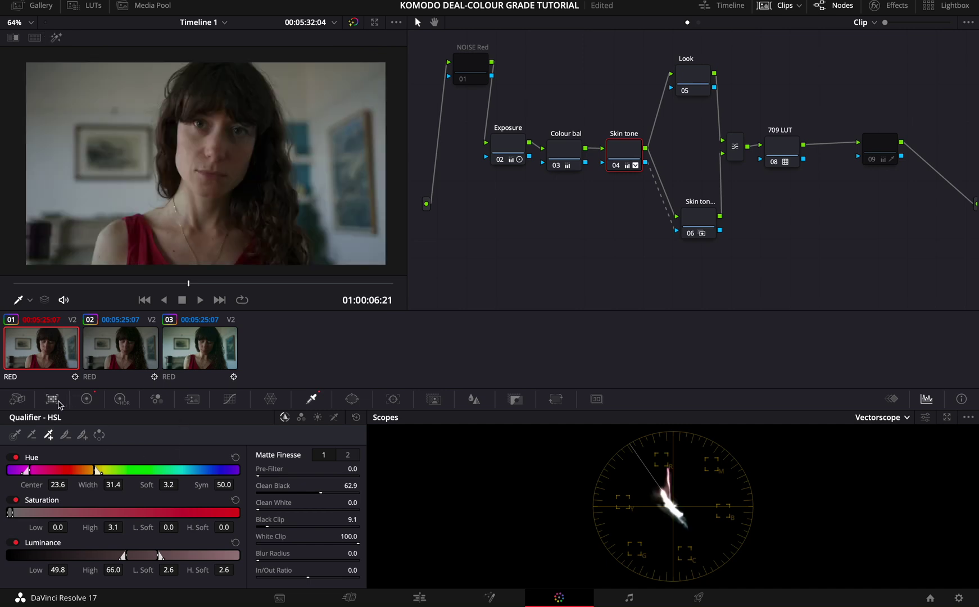
click(88, 400)
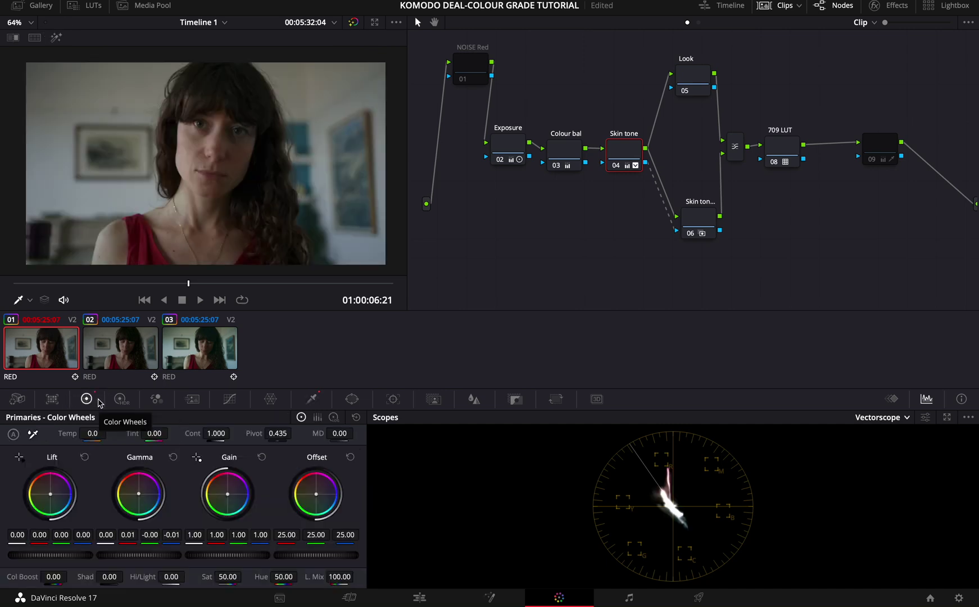
click(335, 417)
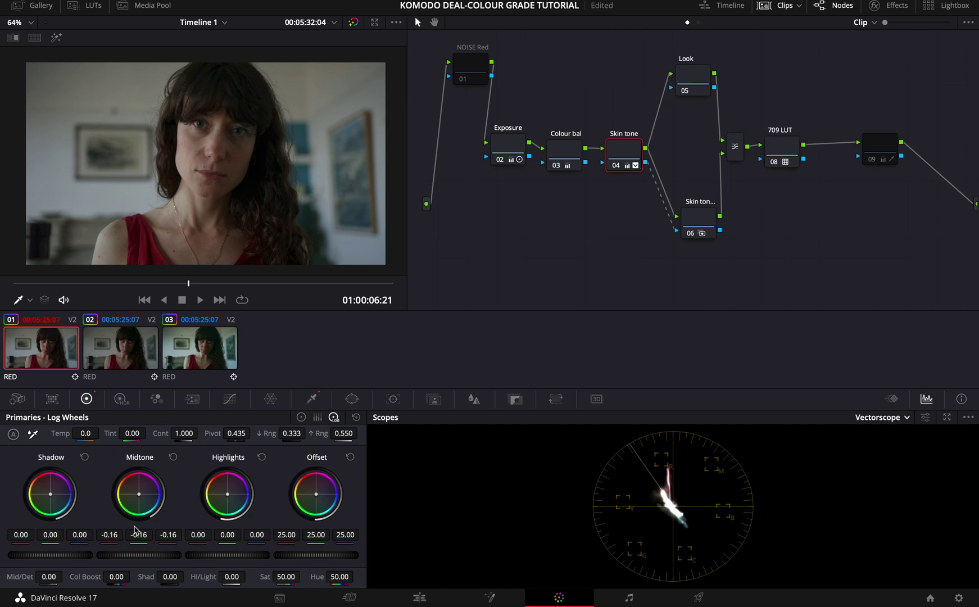
Examine the skin grade at several points of clip 01 in the full-screen viewer, with the primaries set to colour wheels
click(302, 421)
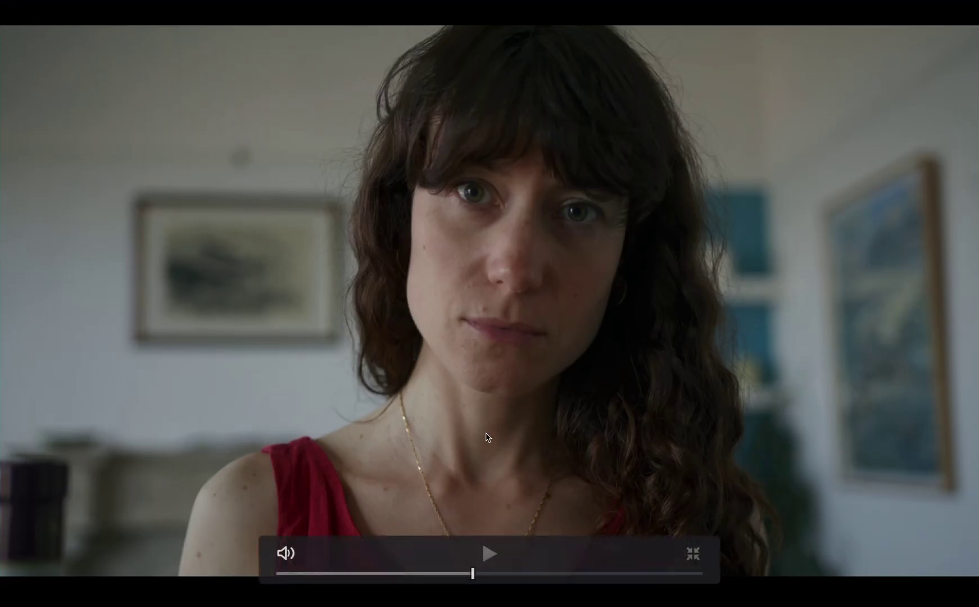
drag(469, 573, 446, 574)
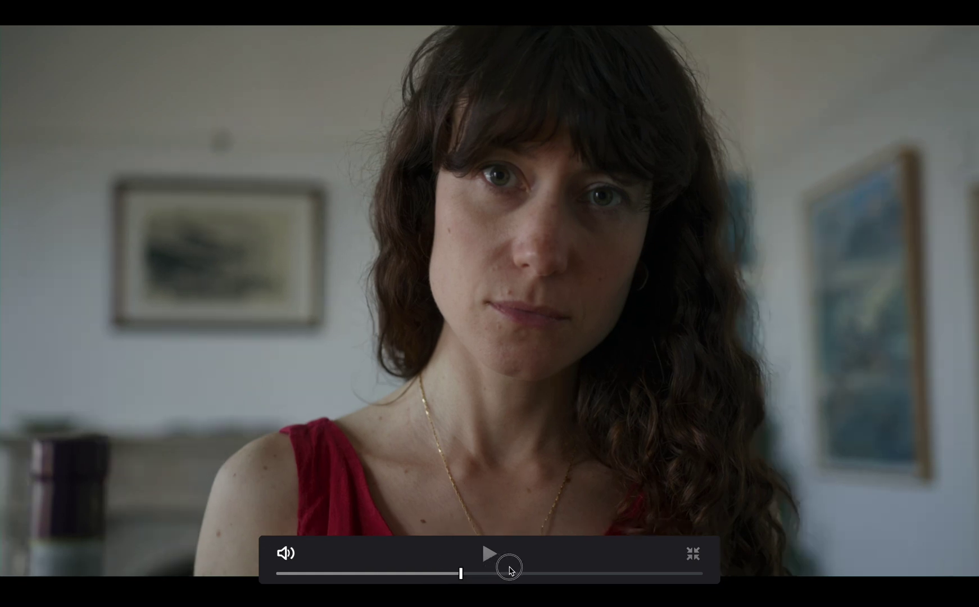
click(517, 570)
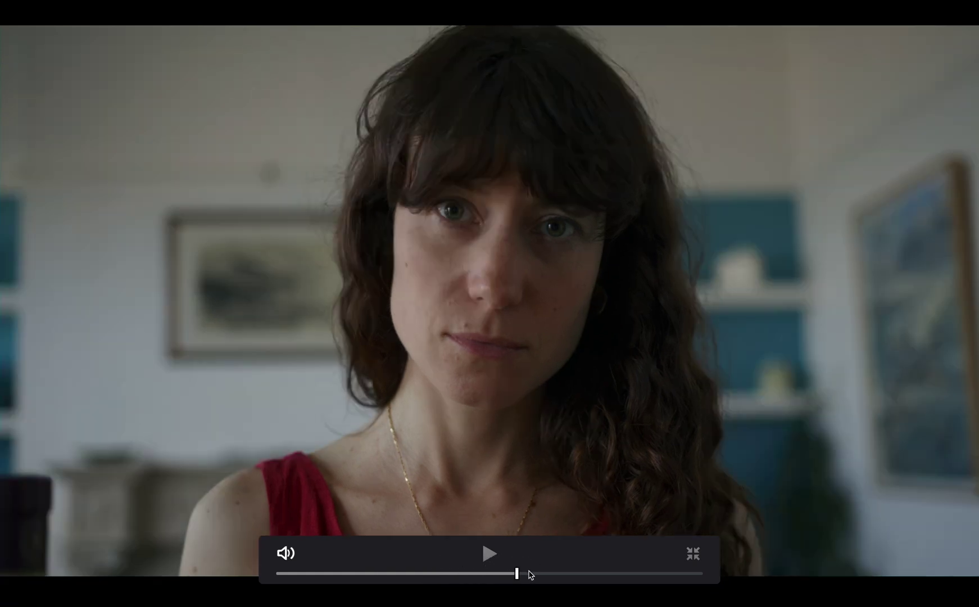
click(542, 572)
click(508, 574)
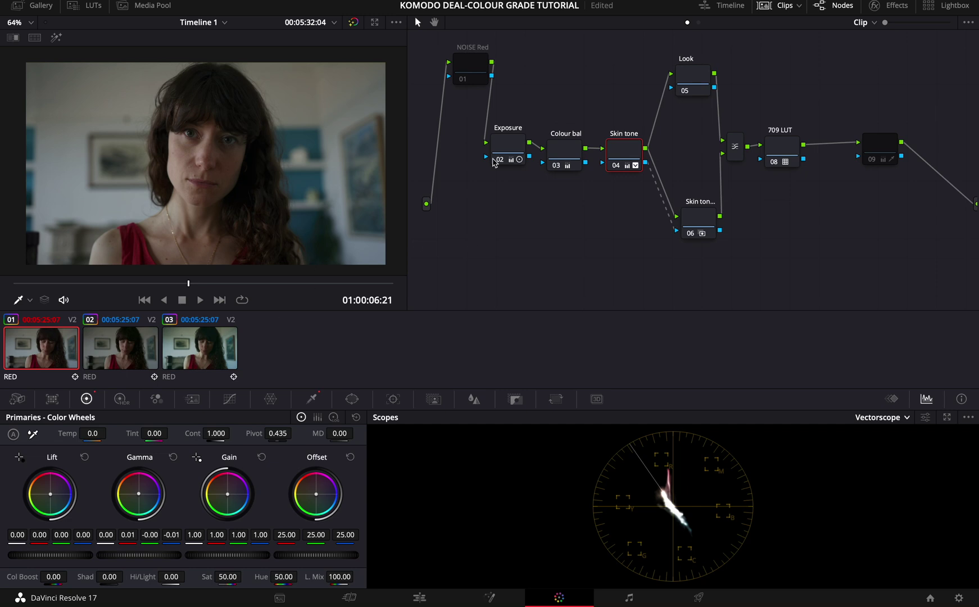
Disconnect the Skin tone node's key link to node 06, and check the options for adding a layer node
click(700, 76)
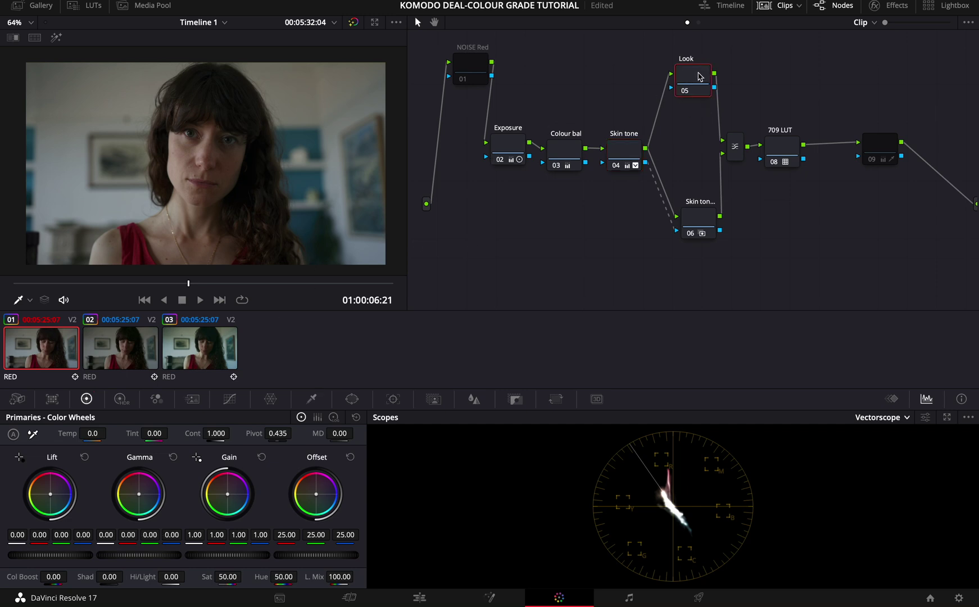
click(704, 223)
drag(676, 229, 647, 230)
right_click(630, 147)
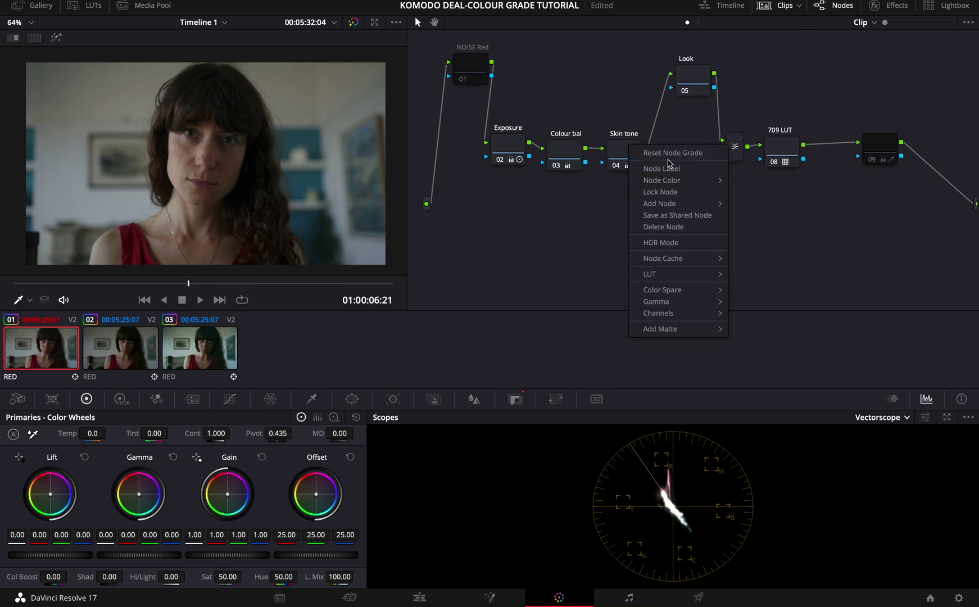
mouse_move(686, 178)
mouse_move(681, 204)
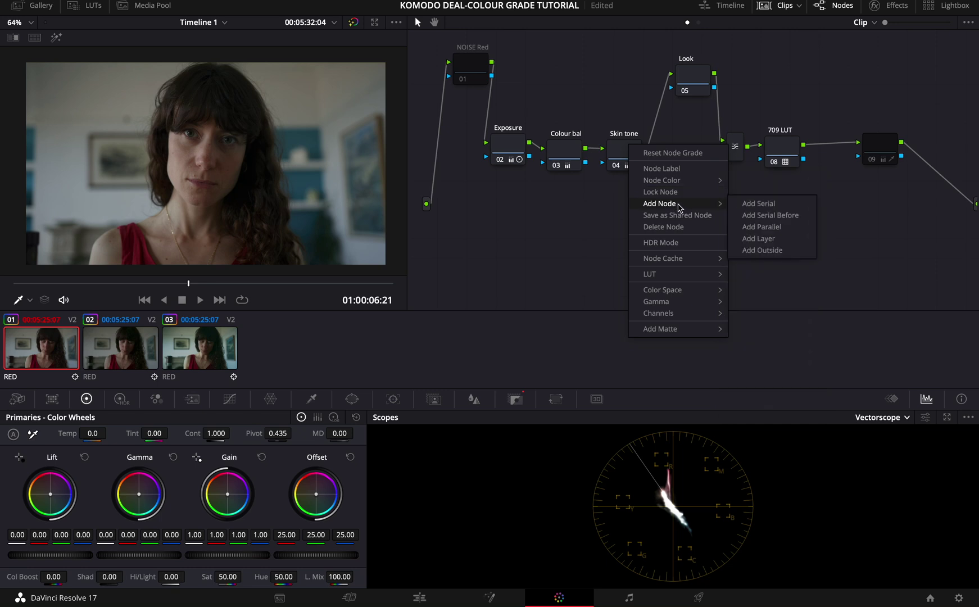
click(791, 243)
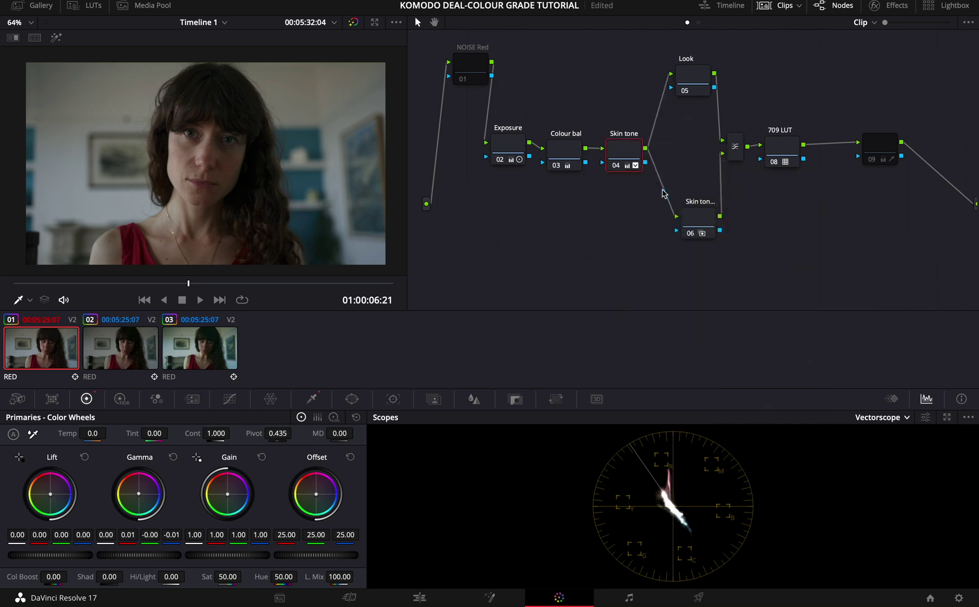
Move the Look node and node 06 closer together, and reconnect the Skin tone node's key output to node 06
drag(695, 75, 685, 73)
drag(701, 212, 685, 173)
drag(687, 83, 682, 126)
click(627, 151)
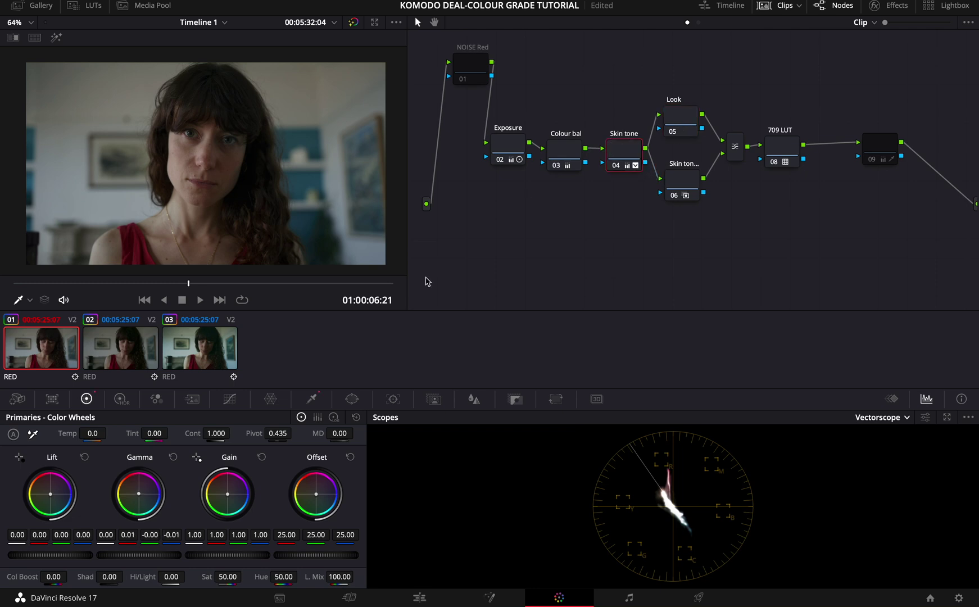
drag(646, 165, 680, 192)
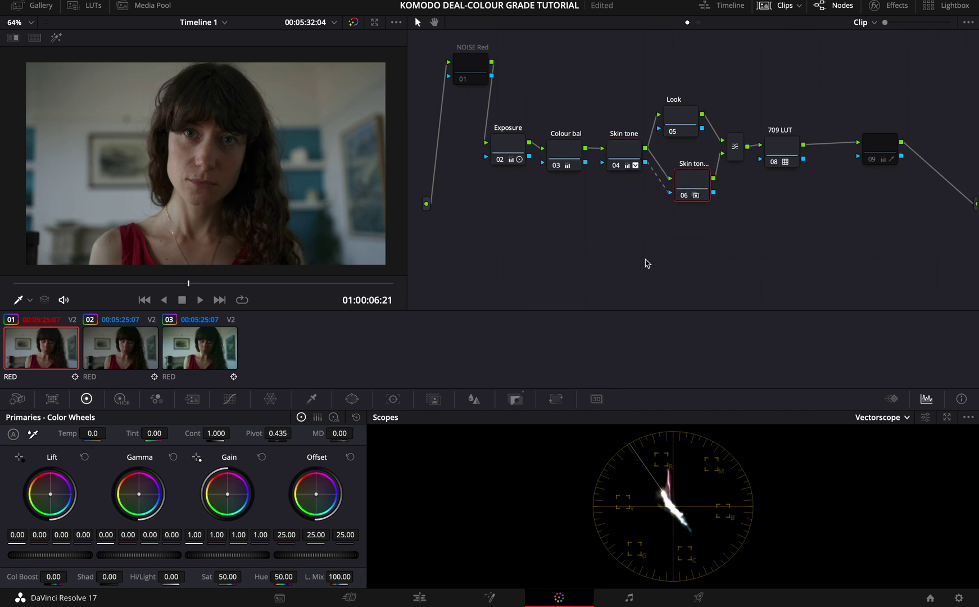
drag(884, 24, 868, 31)
Try a Gamma change on the Look node and reset it, then place the node slightly higher in the tree
click(680, 119)
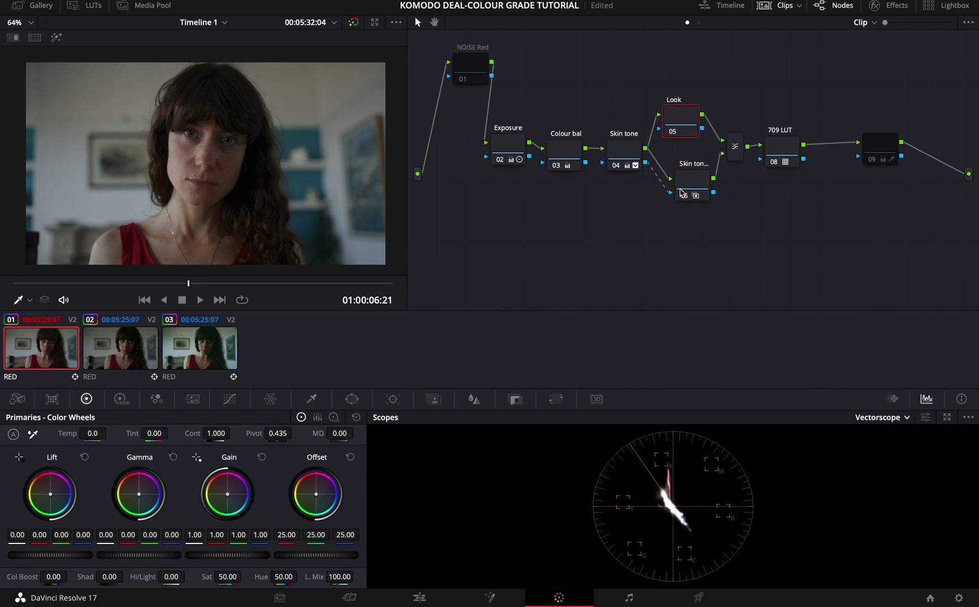
click(695, 184)
click(683, 116)
mouse_move(140, 496)
mouse_down()
mouse_move(123, 590)
mouse_move(129, 534)
mouse_move(126, 568)
mouse_move(135, 554)
mouse_up()
click(173, 457)
drag(676, 127, 689, 114)
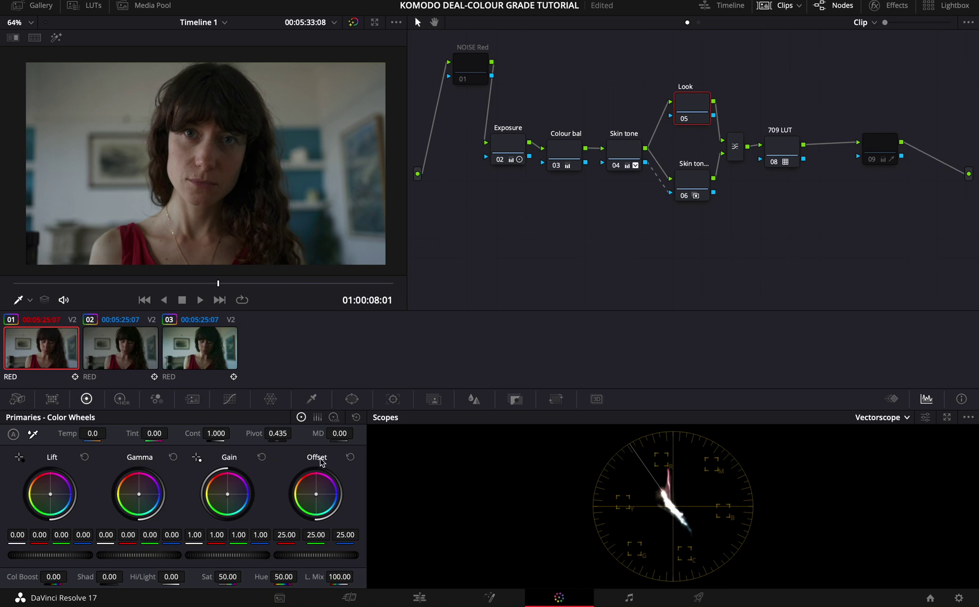
Set the Look node's Gain to 0.89 and its saturation to 43.60, and compare the node on and off
mouse_move(227, 560)
mouse_down()
mouse_move(199, 571)
mouse_move(220, 555)
mouse_up()
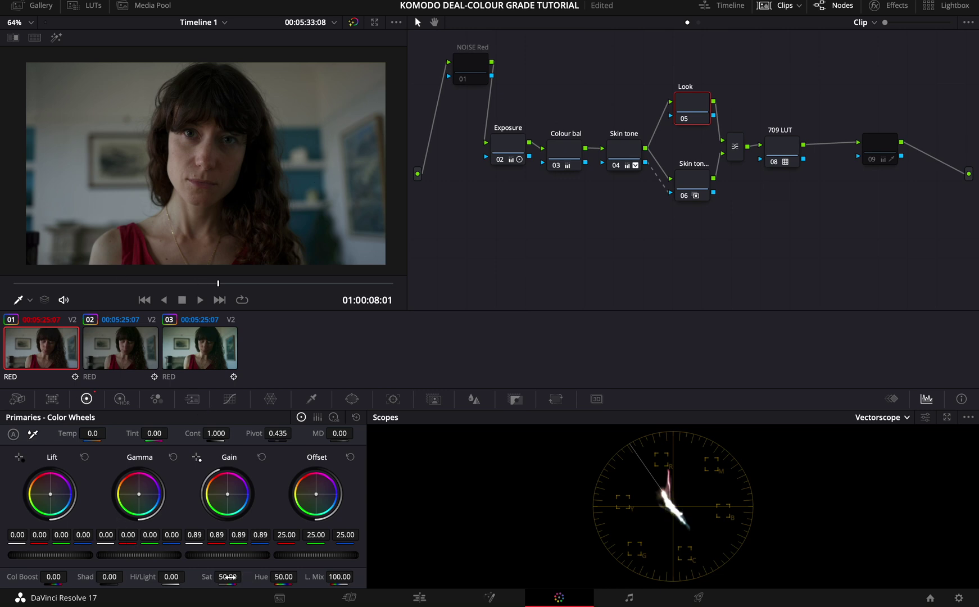
drag(228, 577, 178, 595)
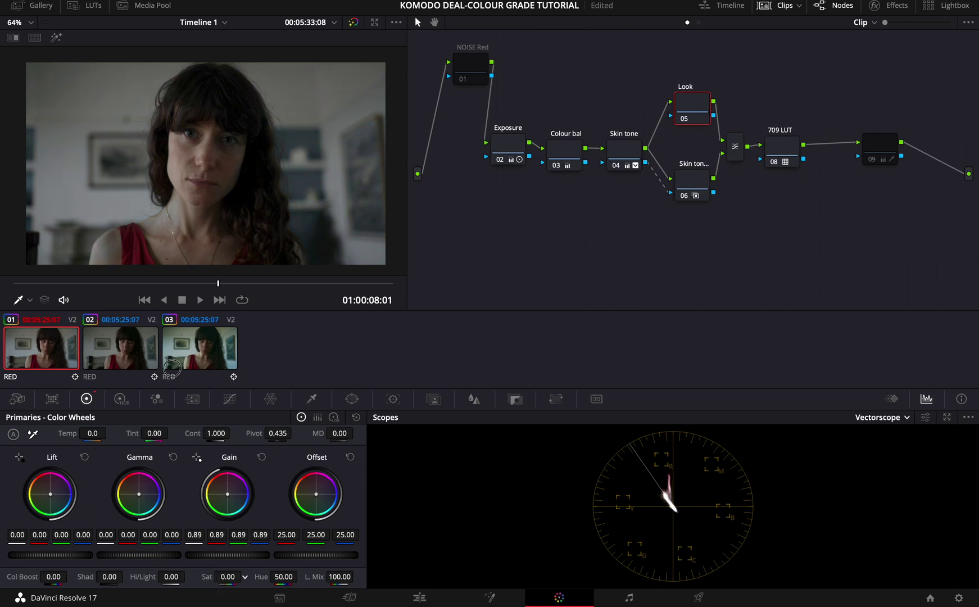
mouse_move(257, 366)
mouse_down()
mouse_move(298, 366)
mouse_move(102, 430)
mouse_move(173, 432)
mouse_move(228, 578)
mouse_up()
key(ctrl+d)
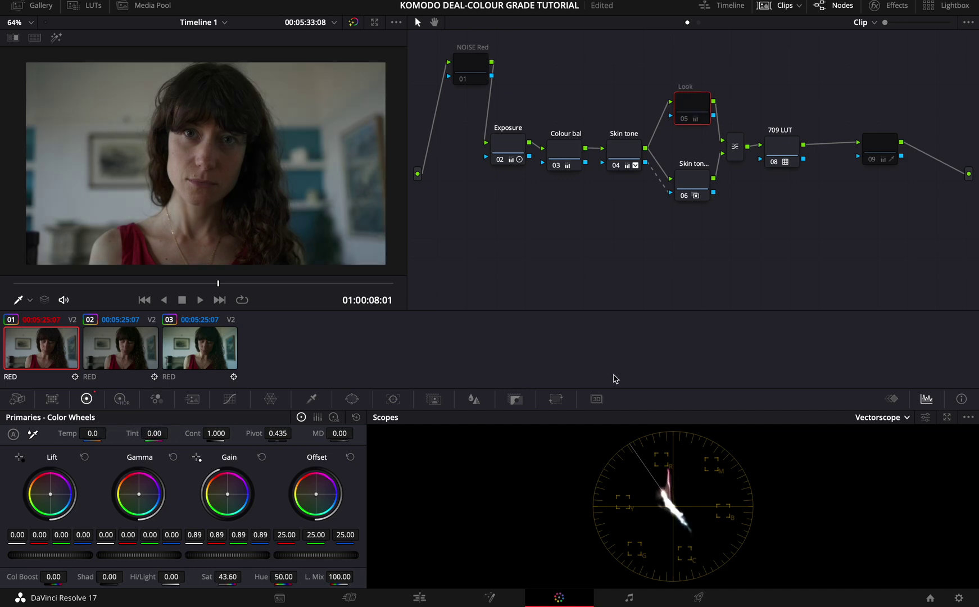
key(ctrl+d)
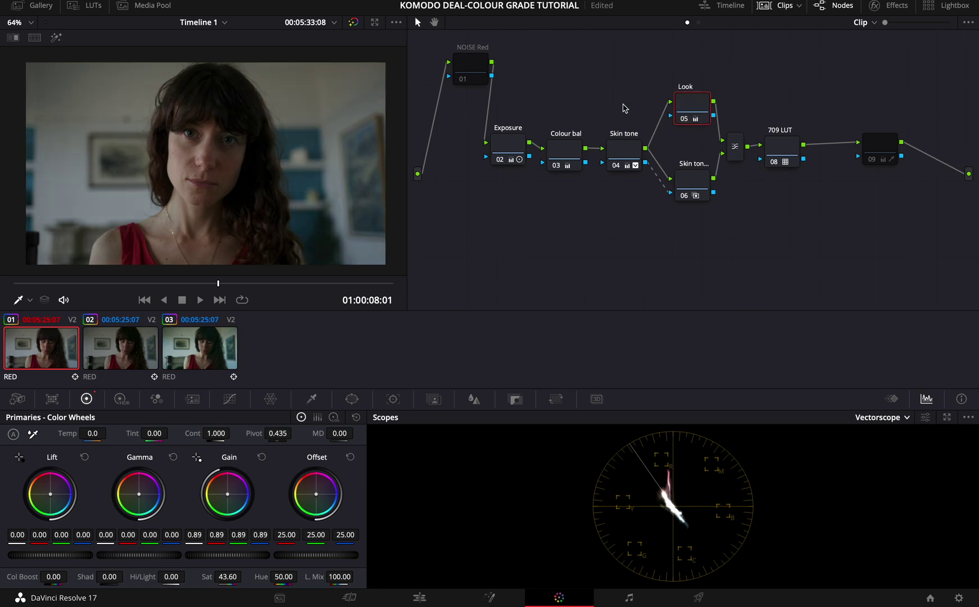
key(ctrl+d)
key(ctrl+d)
Reset the Look node's saturation to 50.00, raise its Gain to 0.95, and compare the node on and off
double_click(228, 576)
drag(221, 554, 258, 551)
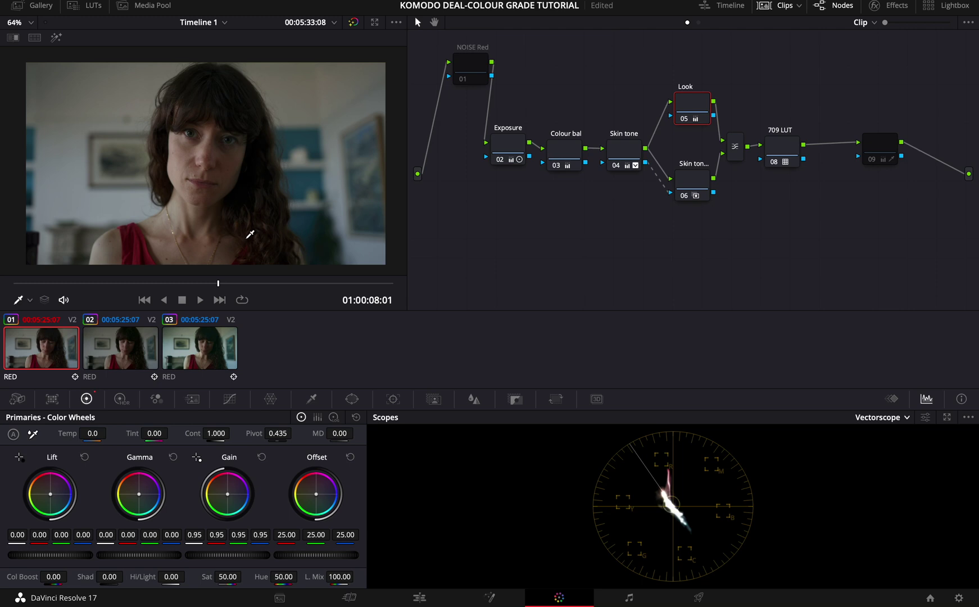
key(ctrl+d)
key(ctrl+d)
Compare clip 01 with clip 02, and shift the Look node's Lift colour balance very slightly towards green
click(117, 348)
click(174, 285)
drag(179, 286, 187, 286)
click(41, 347)
click(179, 284)
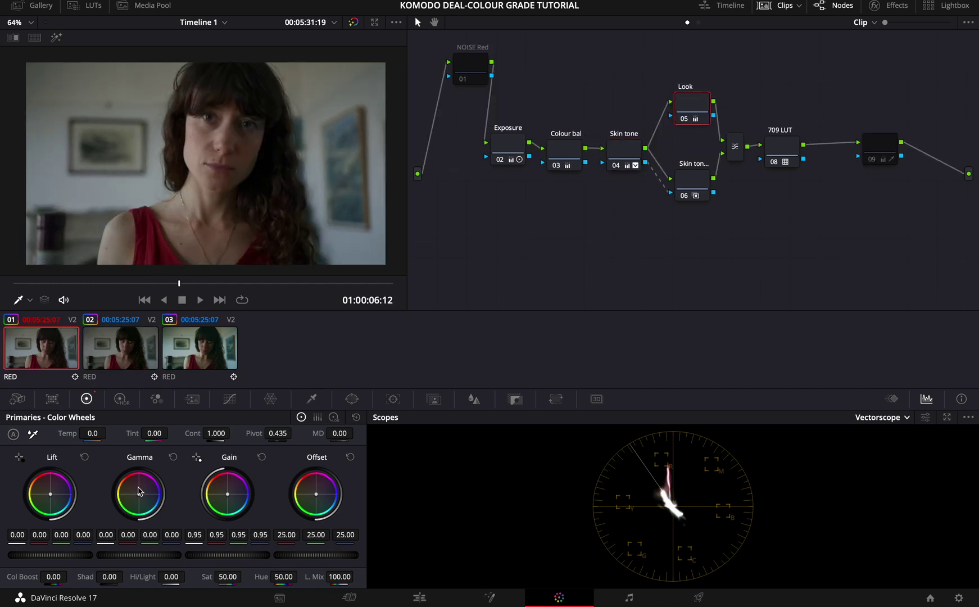
drag(54, 499, 51, 497)
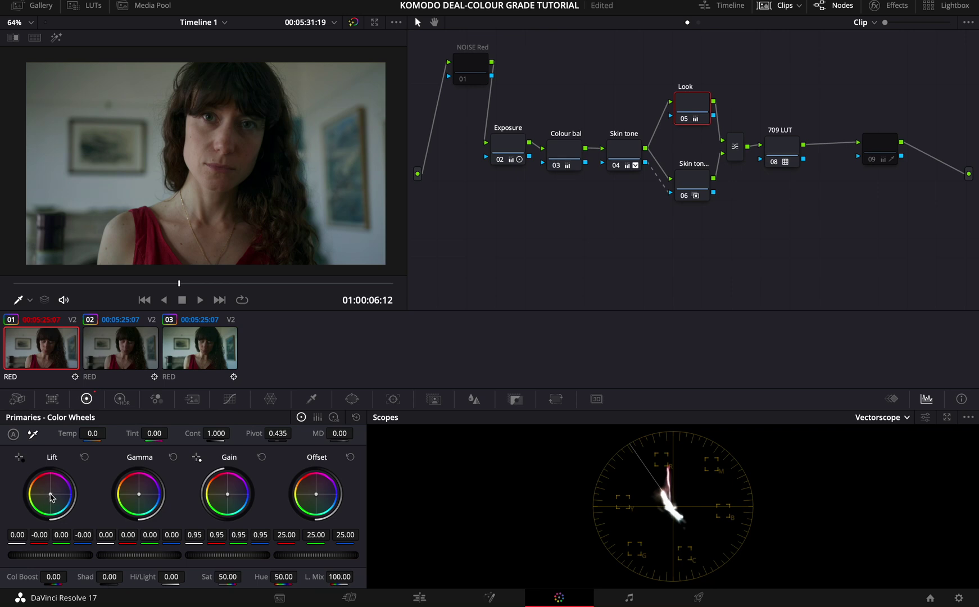
drag(181, 287, 277, 283)
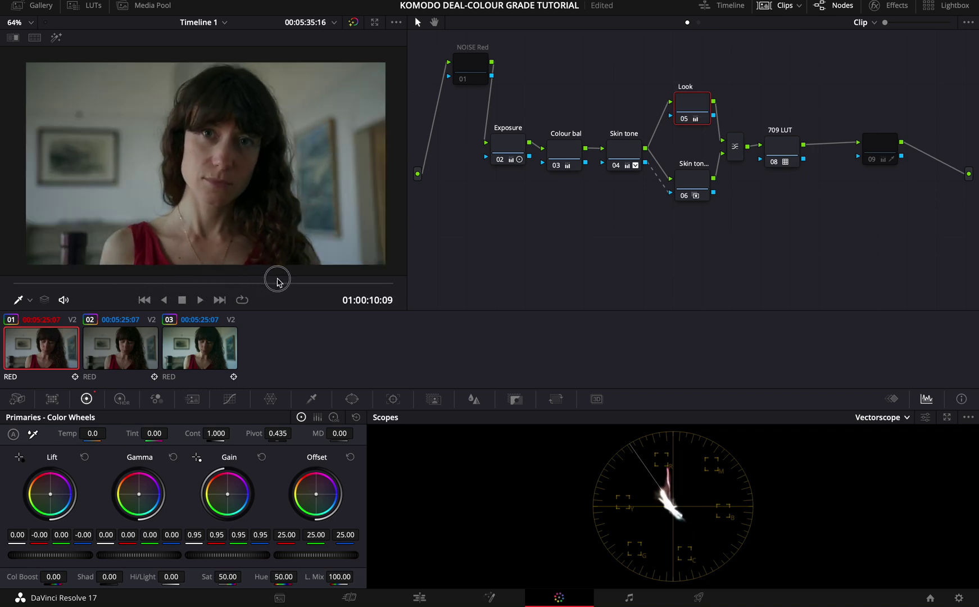
Lower node 06's Key Output gain to 0.721, judging the skin at two different frames
click(695, 180)
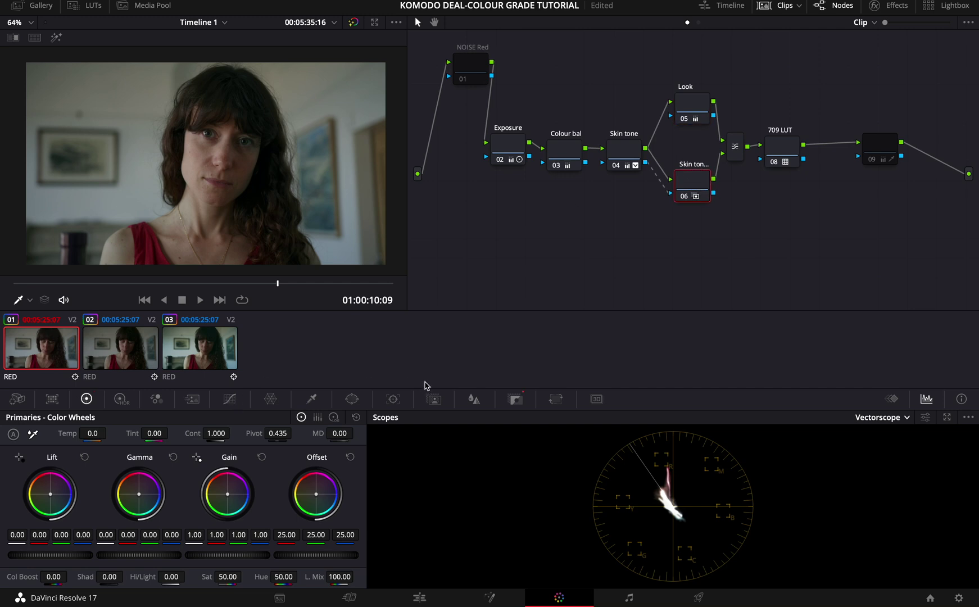
click(516, 400)
drag(237, 511, 397, 534)
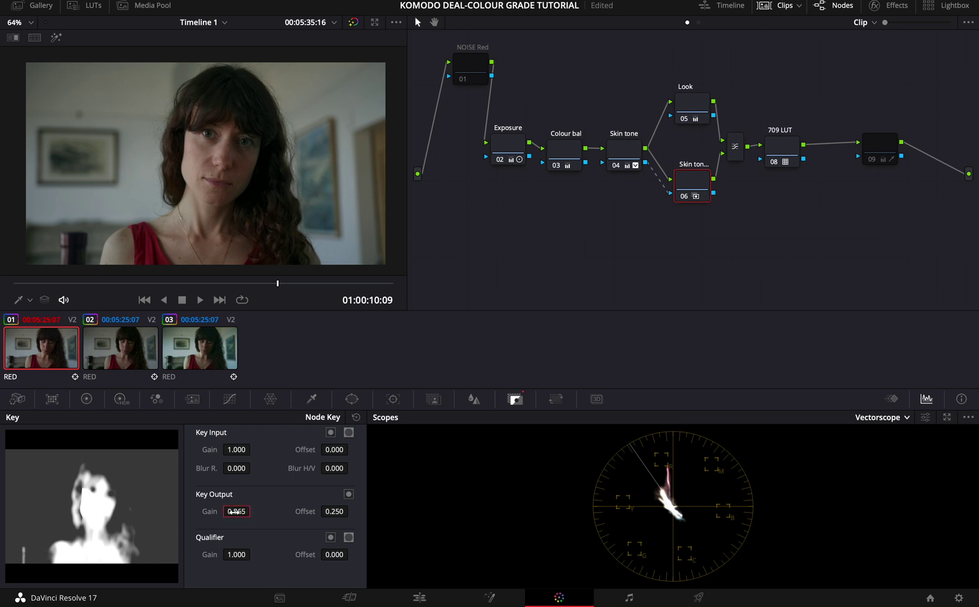
double_click(236, 512)
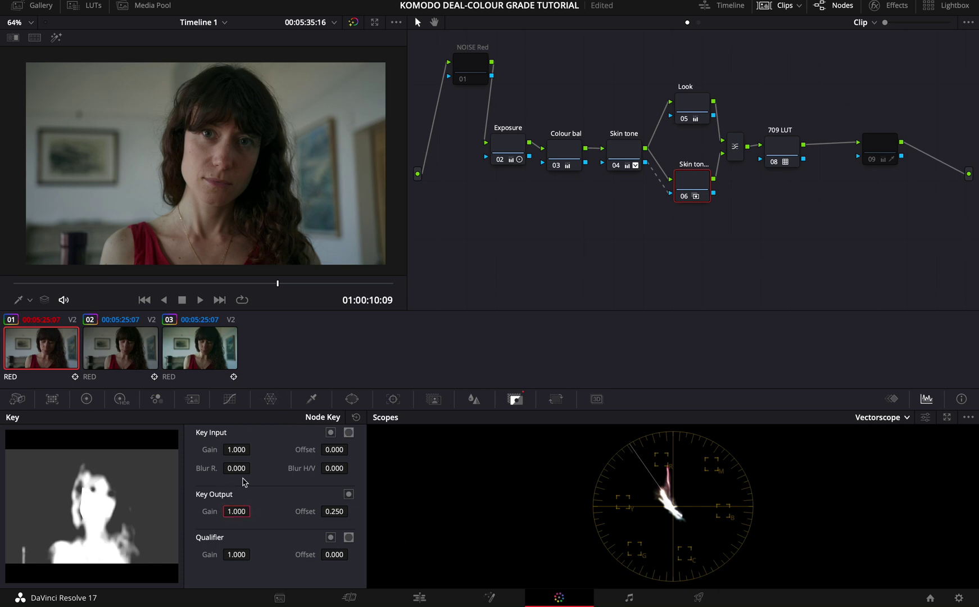
drag(236, 512, 197, 520)
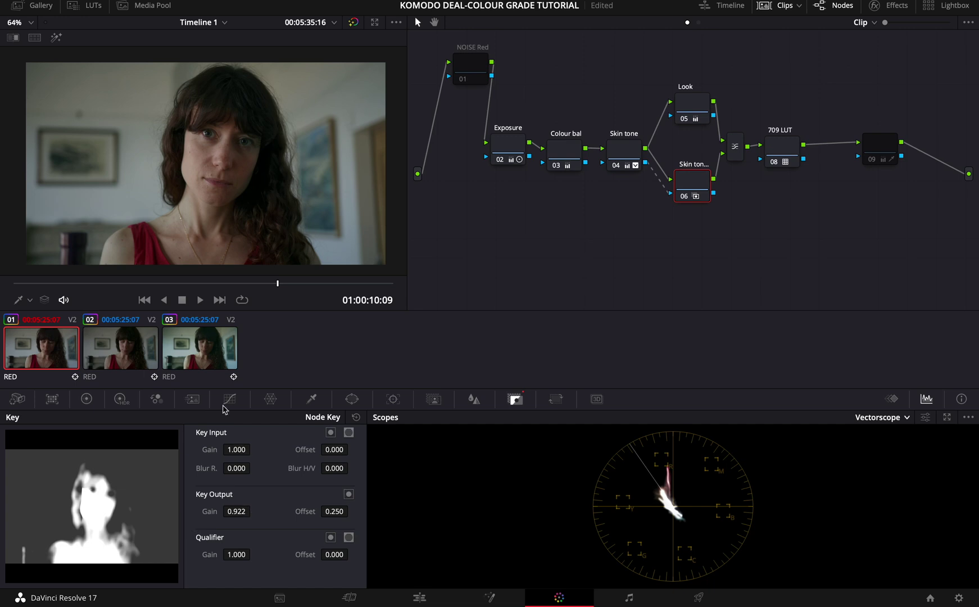
click(189, 282)
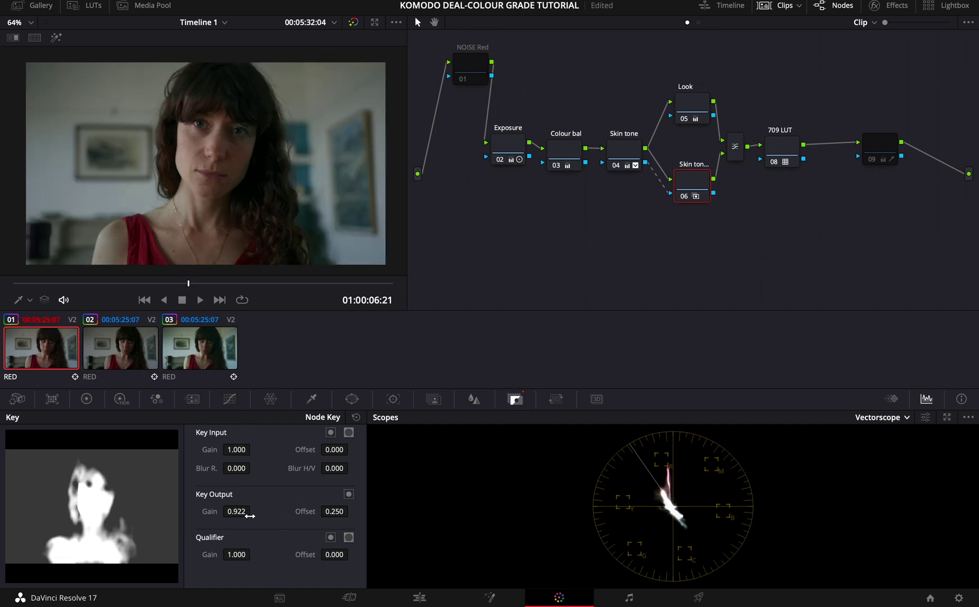
drag(230, 513, 119, 544)
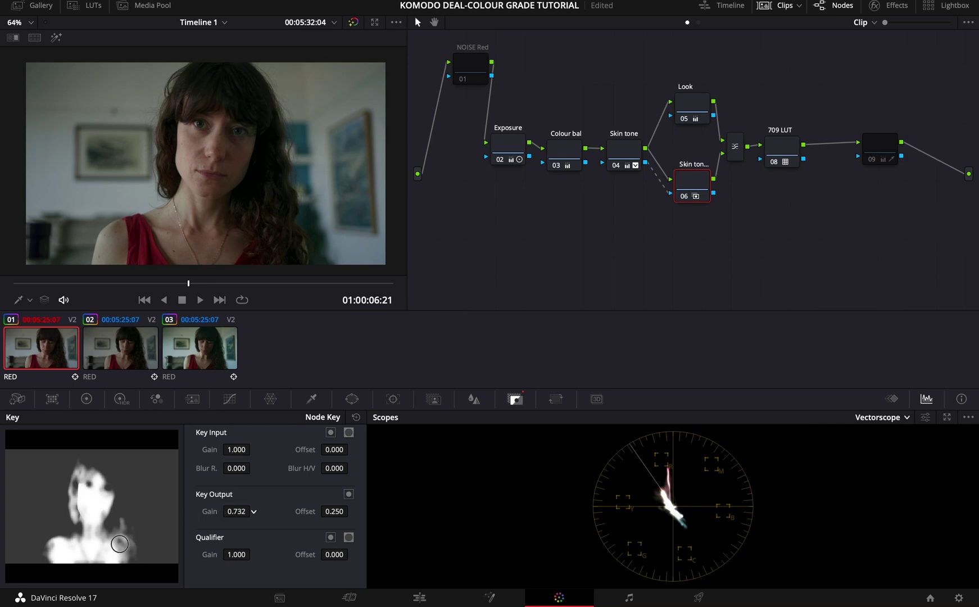
Adjust the Look node's Key Output gain, and review the grade at several points of the clip in full screen
click(703, 107)
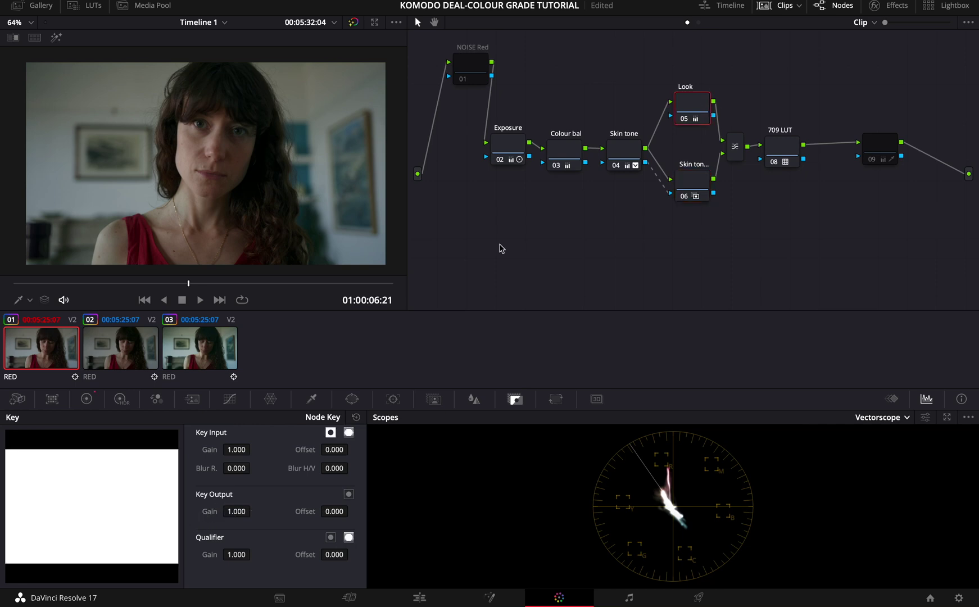
mouse_move(237, 512)
mouse_down()
mouse_move(146, 545)
mouse_move(241, 516)
mouse_up()
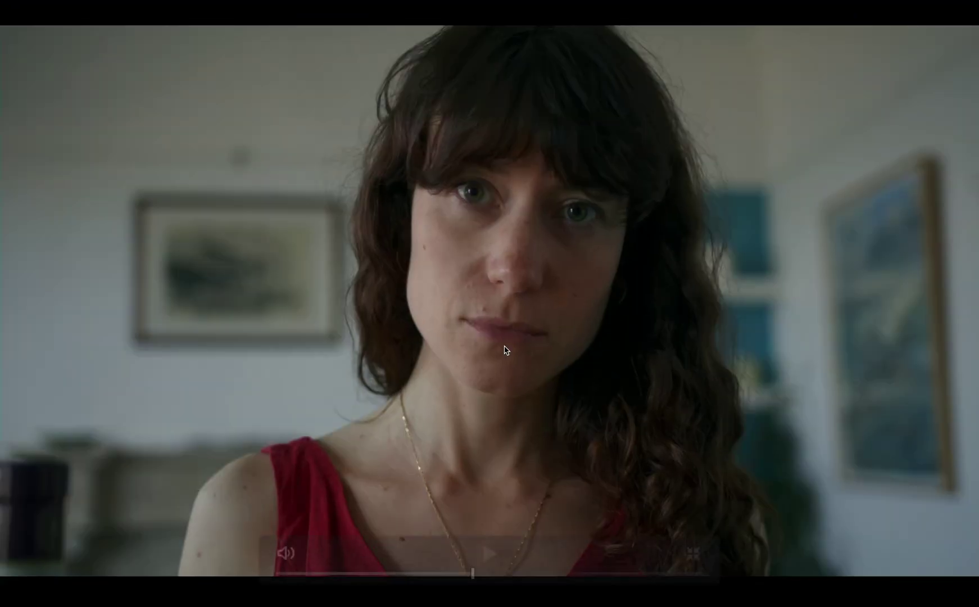
mouse_move(472, 573)
mouse_down()
mouse_move(403, 574)
mouse_move(474, 573)
mouse_up()
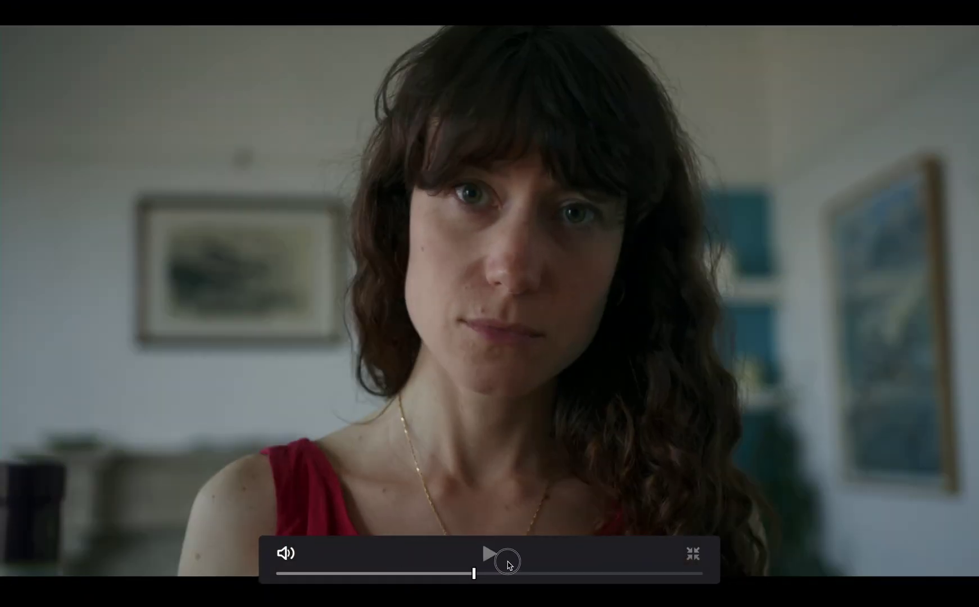
click(558, 573)
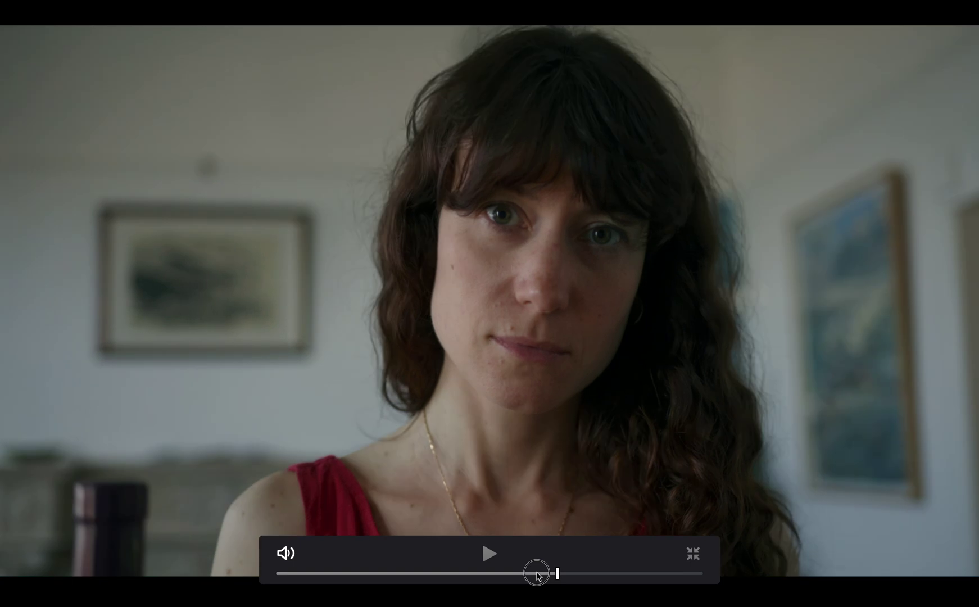
key(XF86MonBrightnessUp)
click(475, 574)
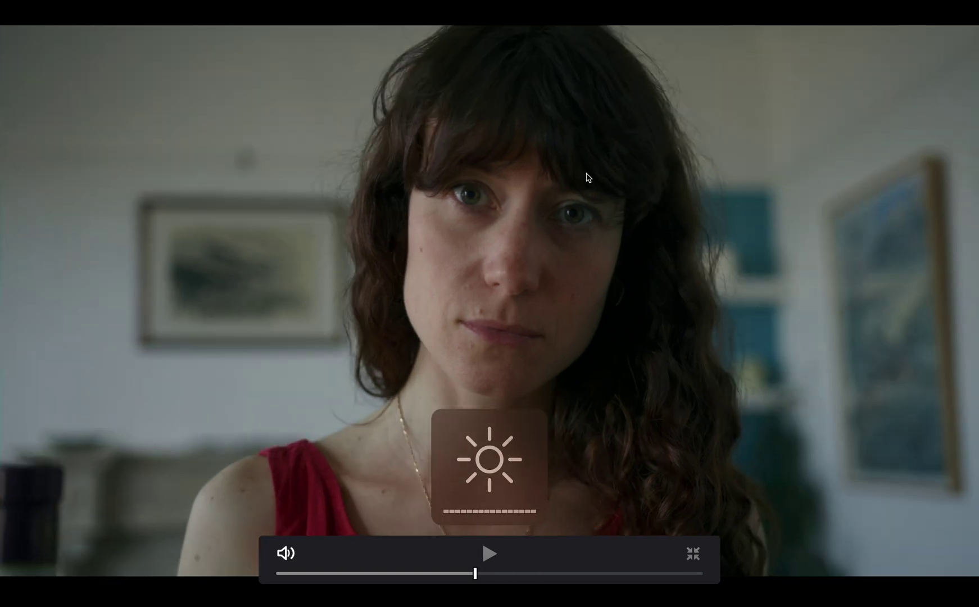
key(Escape)
Reduce node 06's saturation to 47.80, and check the frame in the full-screen viewer
click(700, 186)
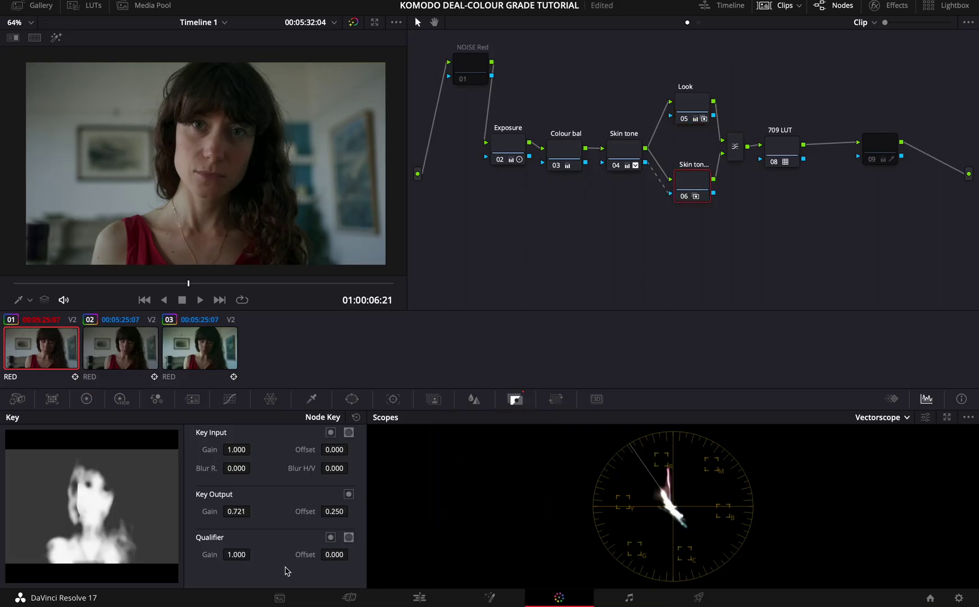
click(87, 399)
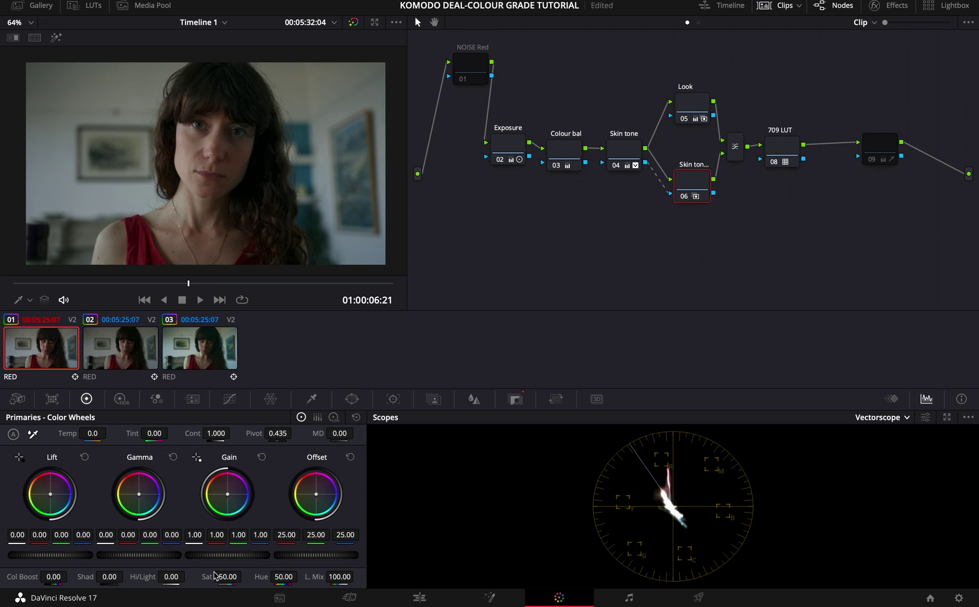
mouse_move(231, 578)
mouse_down()
mouse_move(209, 586)
mouse_move(228, 583)
mouse_up()
click(227, 577)
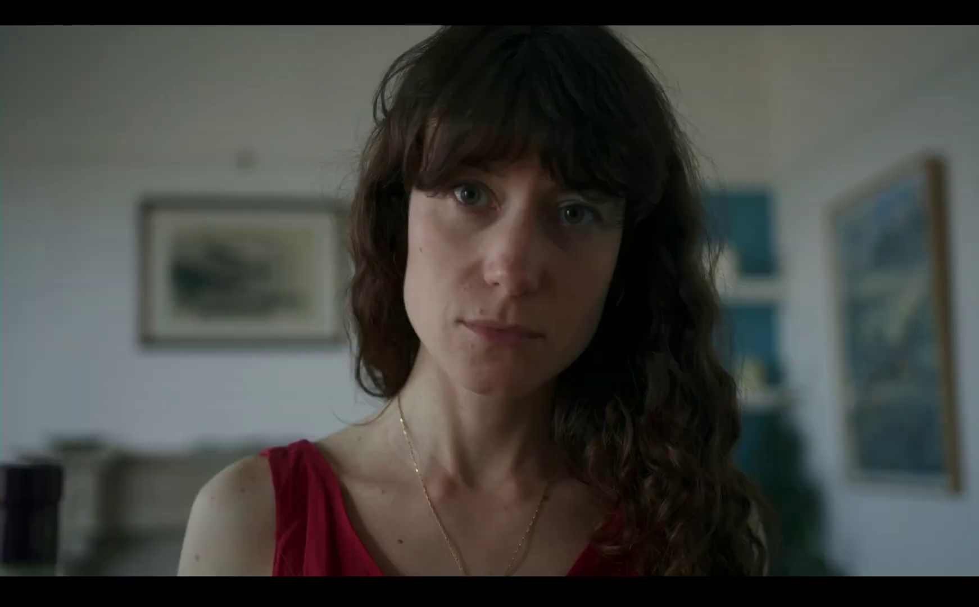
key(space)
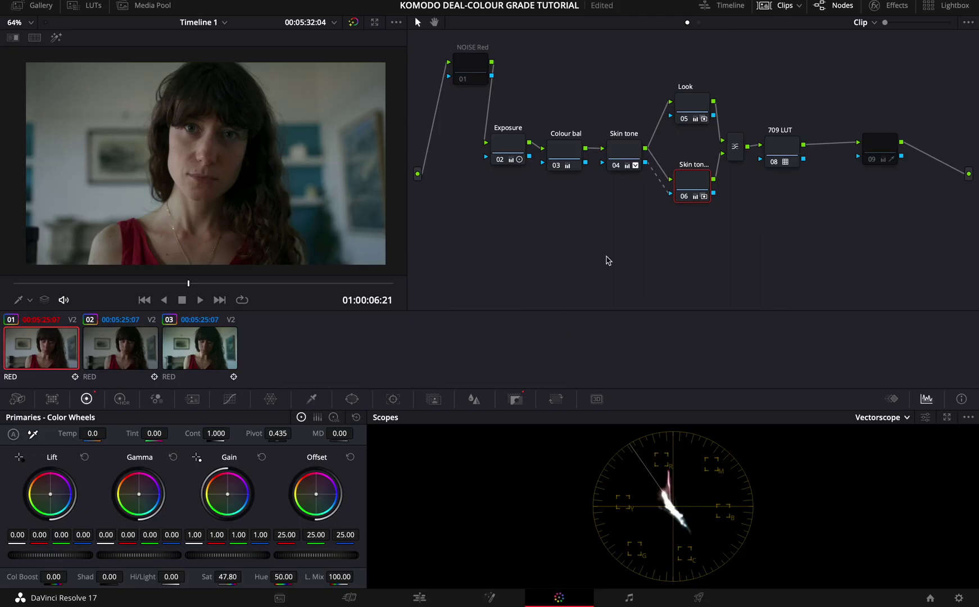
Compare the grade of clip 01 with clip 02 at several frames
click(626, 153)
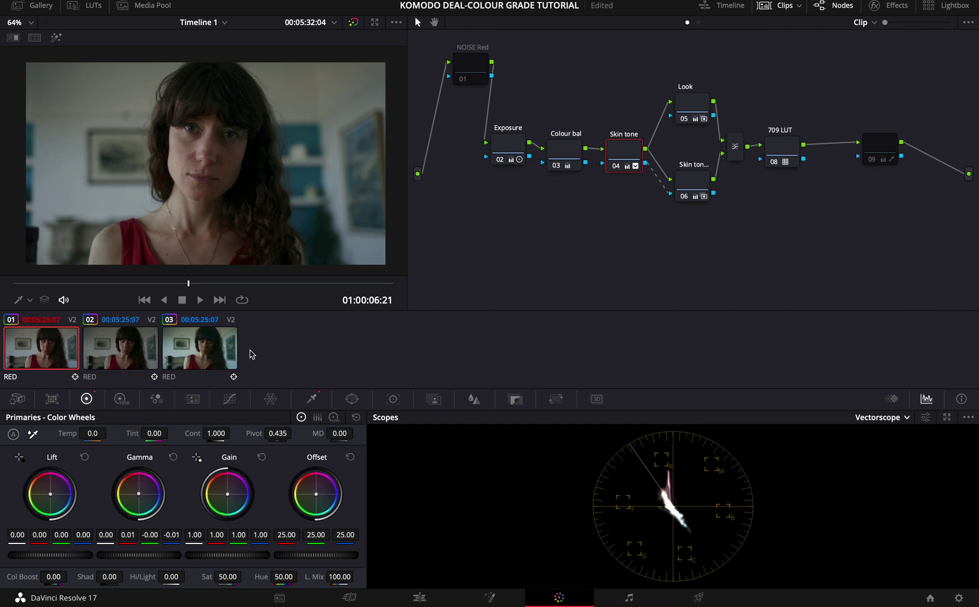
click(138, 353)
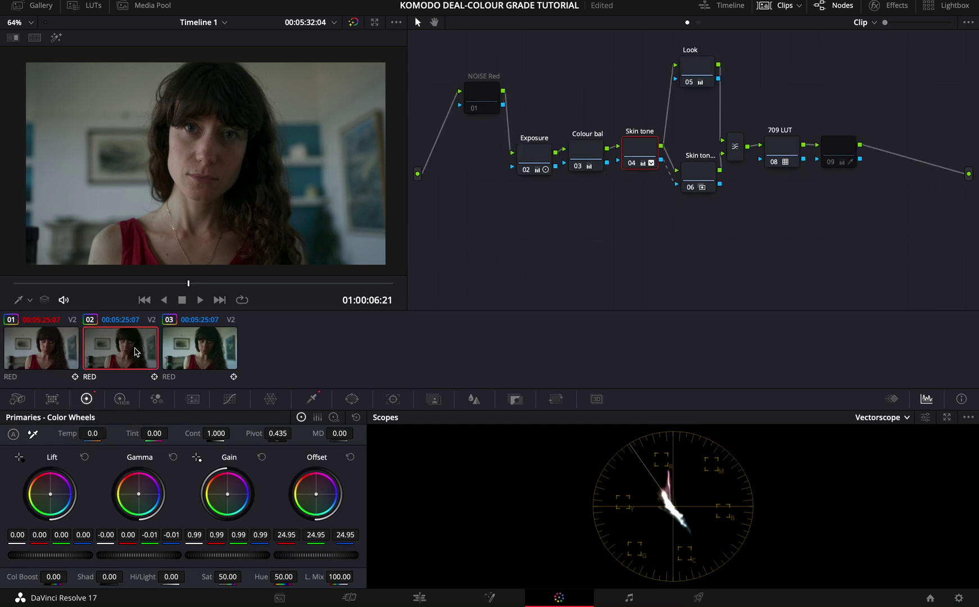
drag(174, 287, 213, 286)
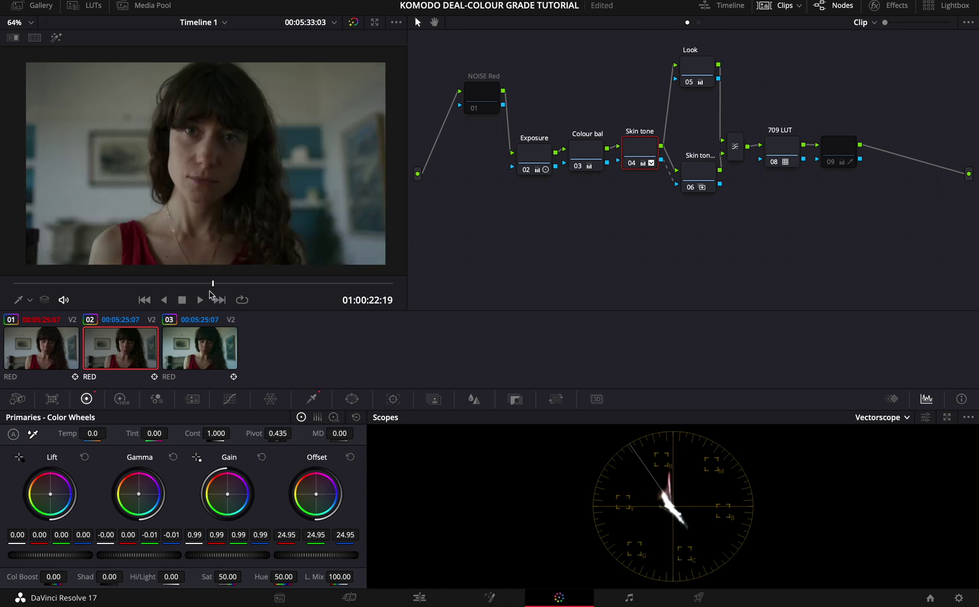
click(54, 345)
click(187, 284)
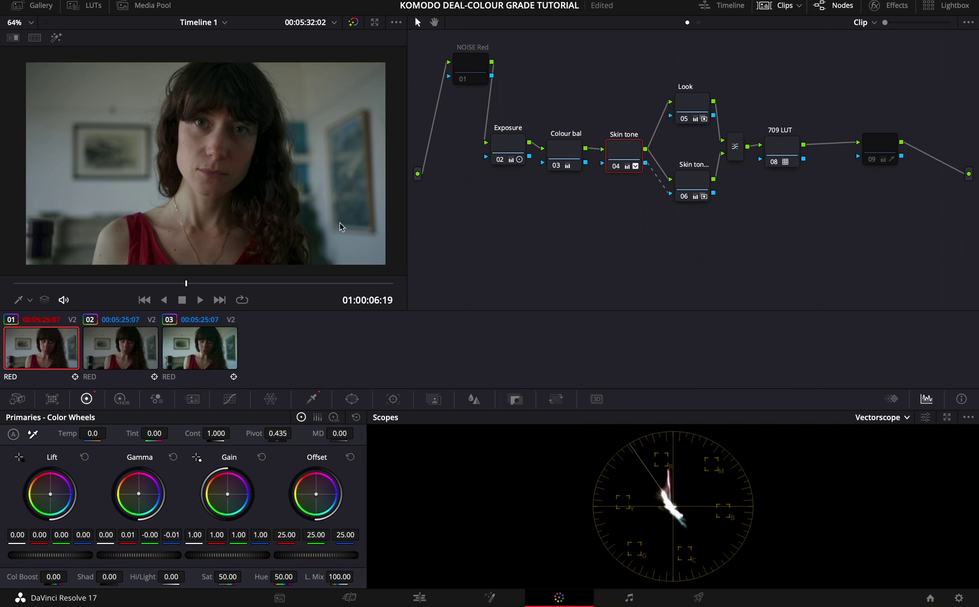
drag(172, 280, 250, 282)
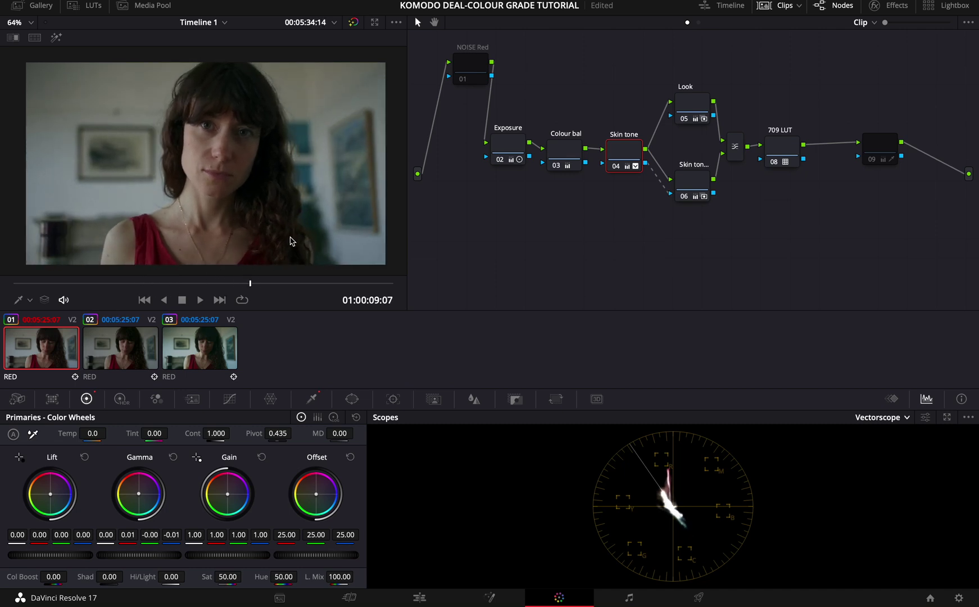
Make room before the disabled final node and add a new serial node 09 directly after the 709 LUT node
drag(895, 140, 951, 141)
mouse_move(778, 154)
mouse_down()
mouse_move(787, 155)
mouse_move(766, 154)
mouse_move(789, 154)
mouse_up()
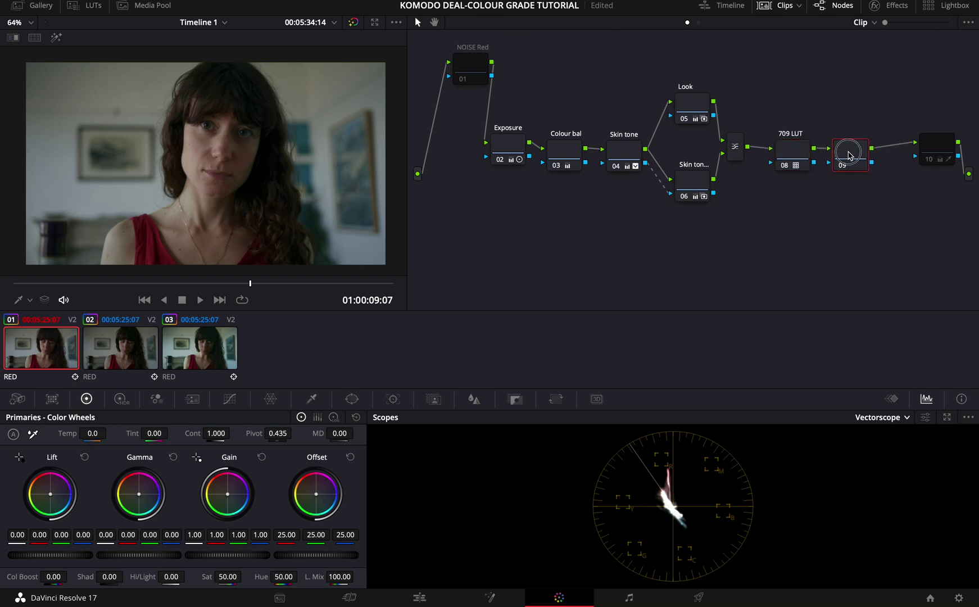
drag(848, 156, 854, 153)
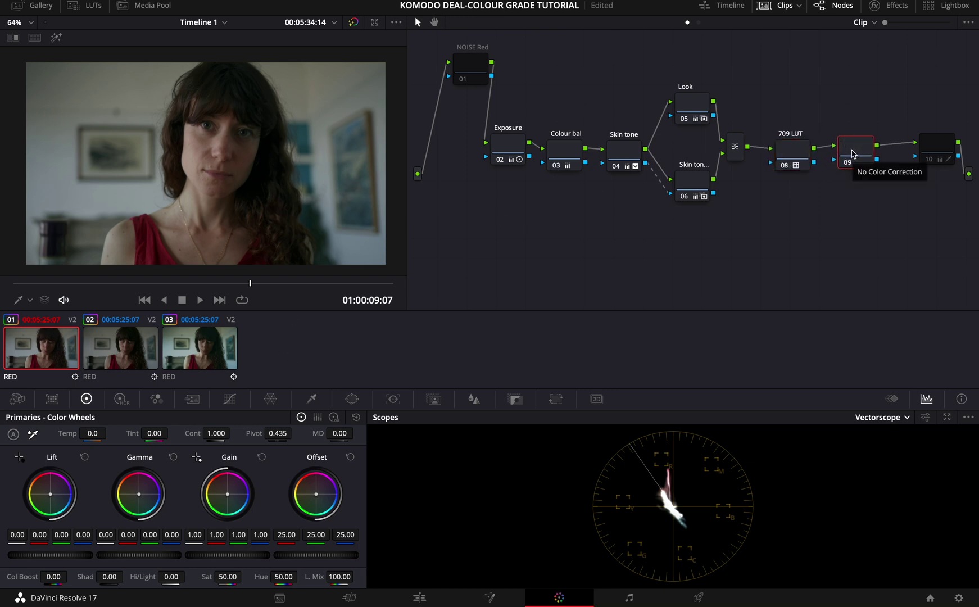
right_click(847, 151)
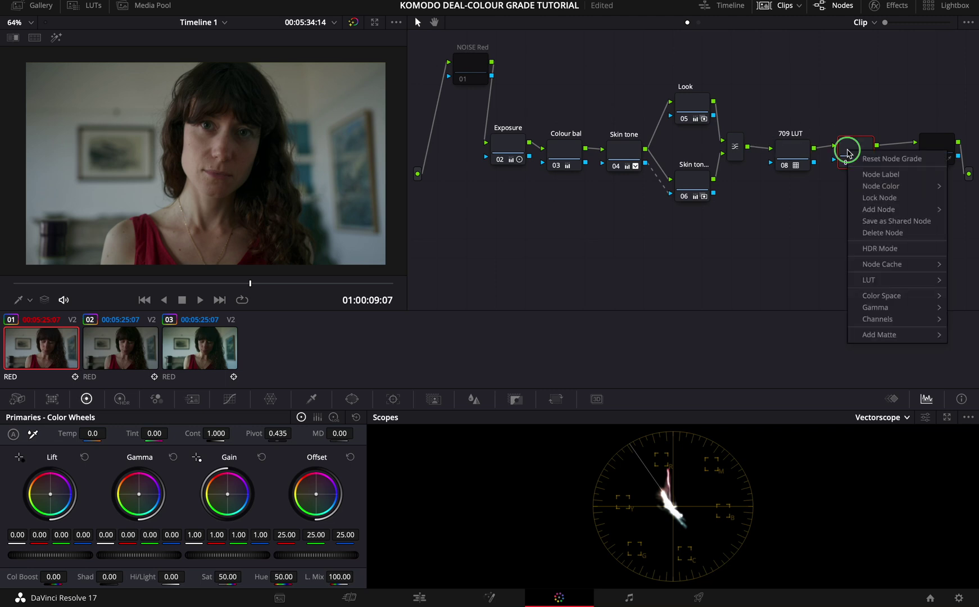
click(807, 228)
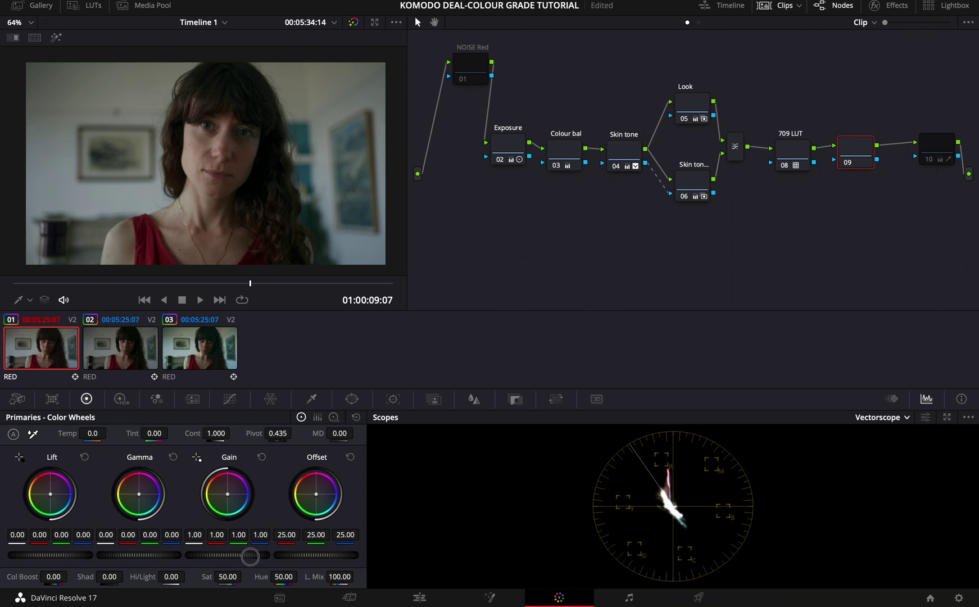
On node 09, lower the Lift very slightly, set contrast to 1.080 and set the Gain to 1.01
drag(241, 559, 207, 573)
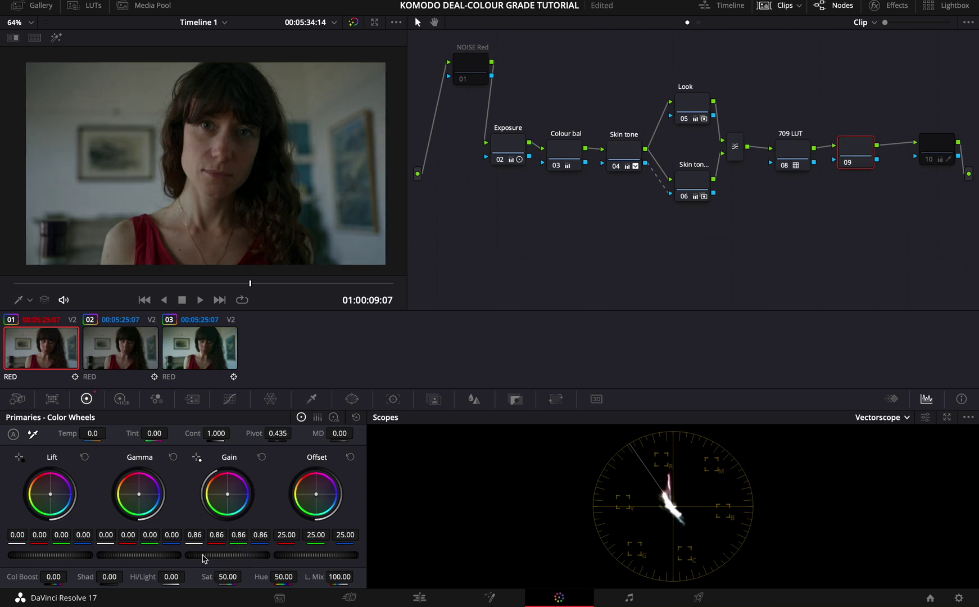
mouse_move(49, 555)
mouse_down()
mouse_move(41, 559)
mouse_move(65, 558)
mouse_up()
drag(221, 431, 244, 432)
drag(224, 558, 300, 544)
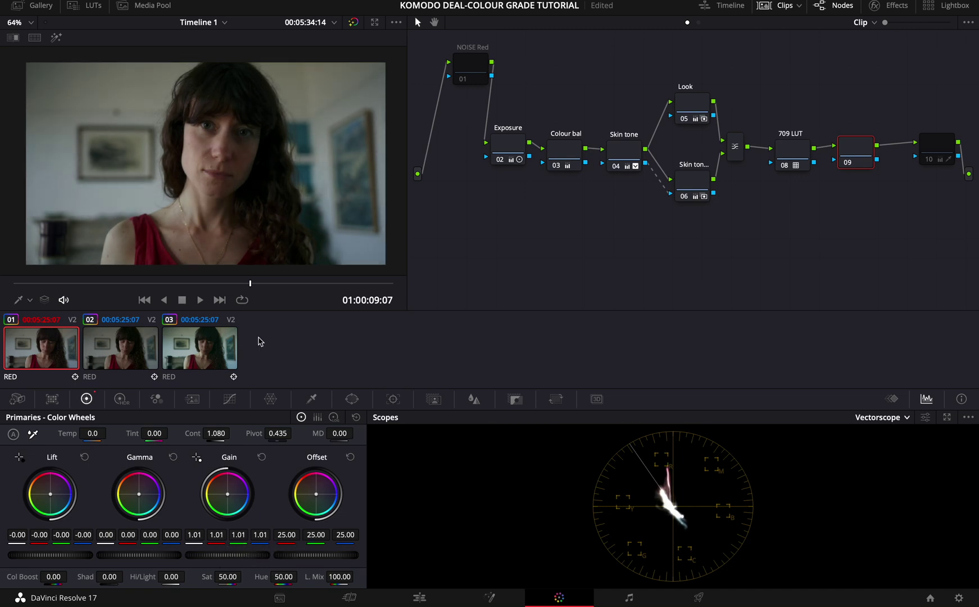
Toggle node 09 off and on at another frame to judge its contrast, and play the clip briefly in full screen
click(207, 284)
key(super+d)
key(super+d)
key(super+d)
key(super+d)
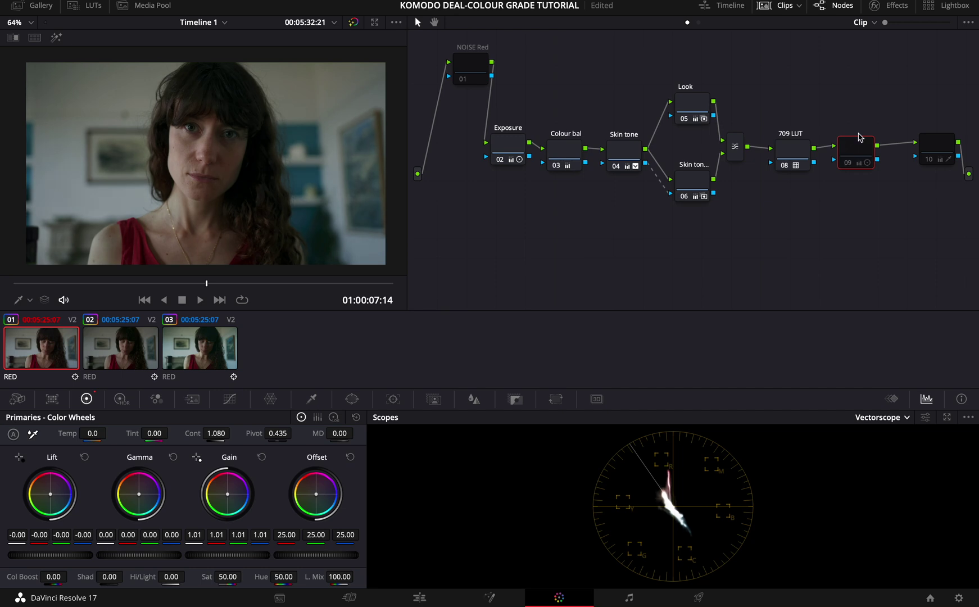
key(super+d)
key(super+d)
key(super+d)
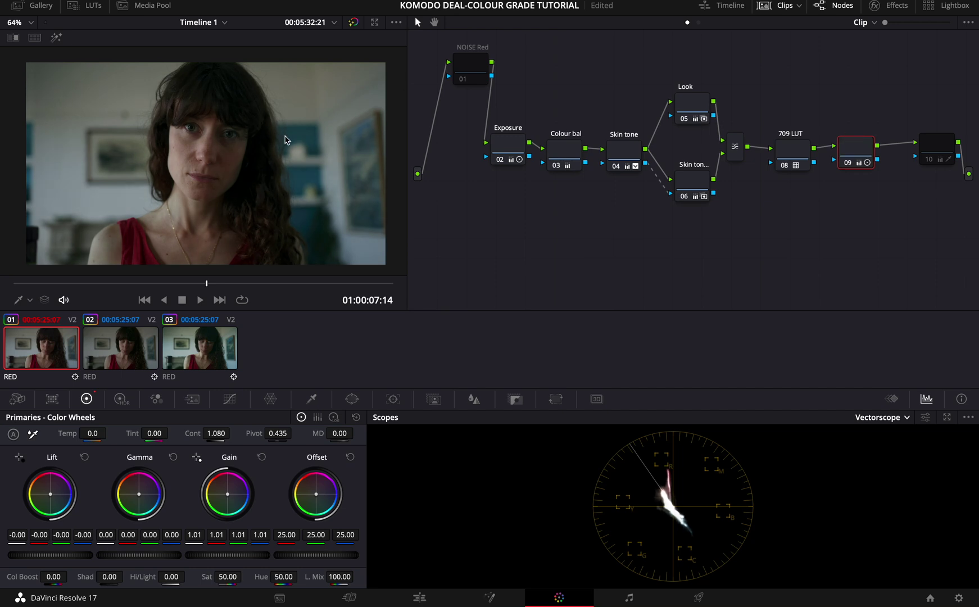
key(super+d)
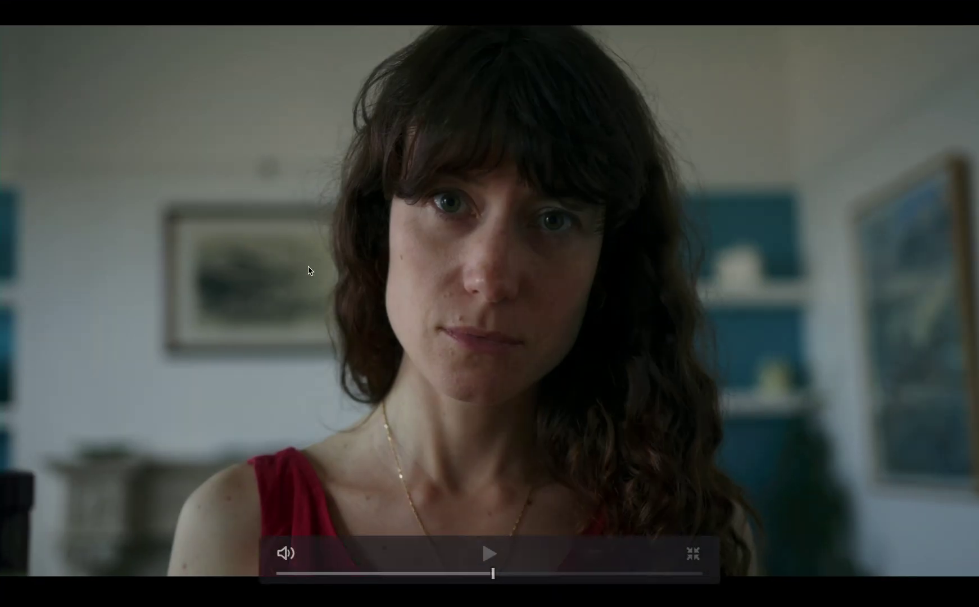
key(space)
key(space)
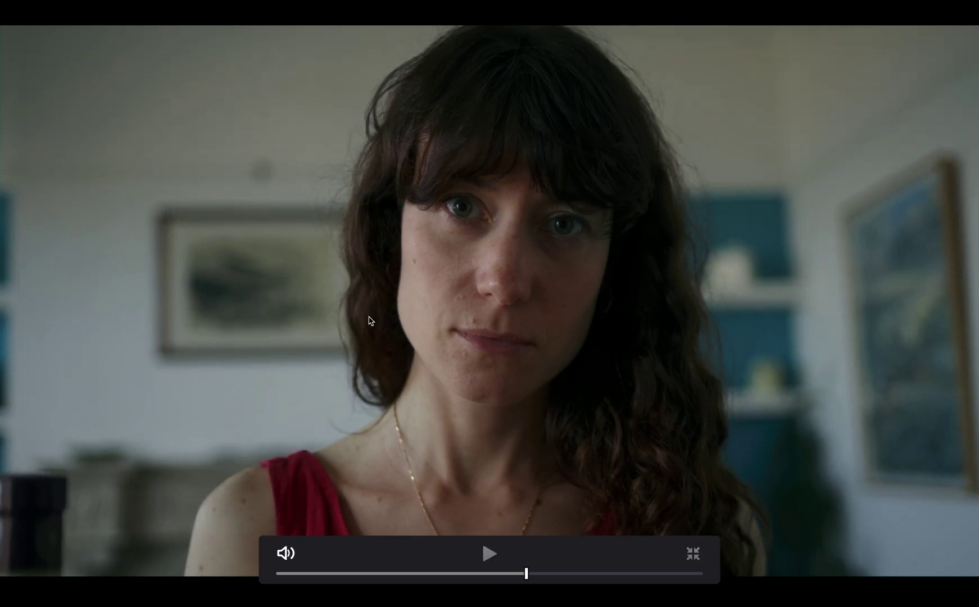
key(Escape)
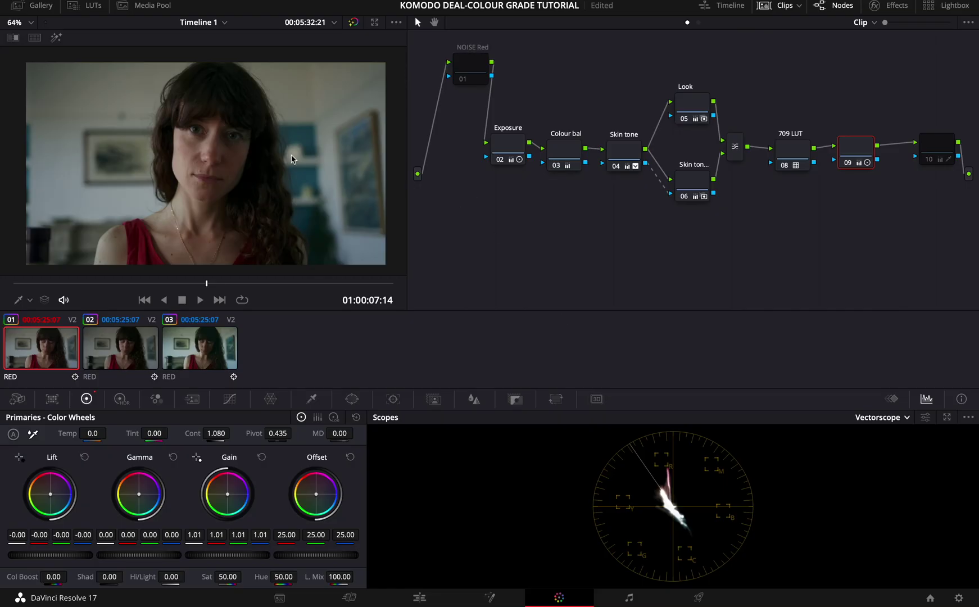
Reduce node 06's saturation to 47.20 and shift its Gamma colour balance very slightly away from red
click(630, 151)
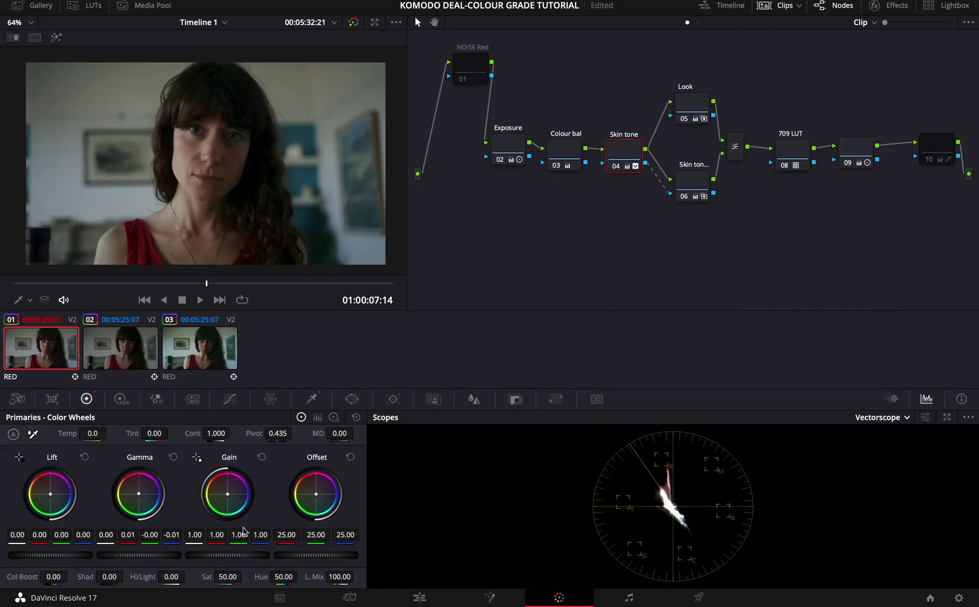
click(682, 179)
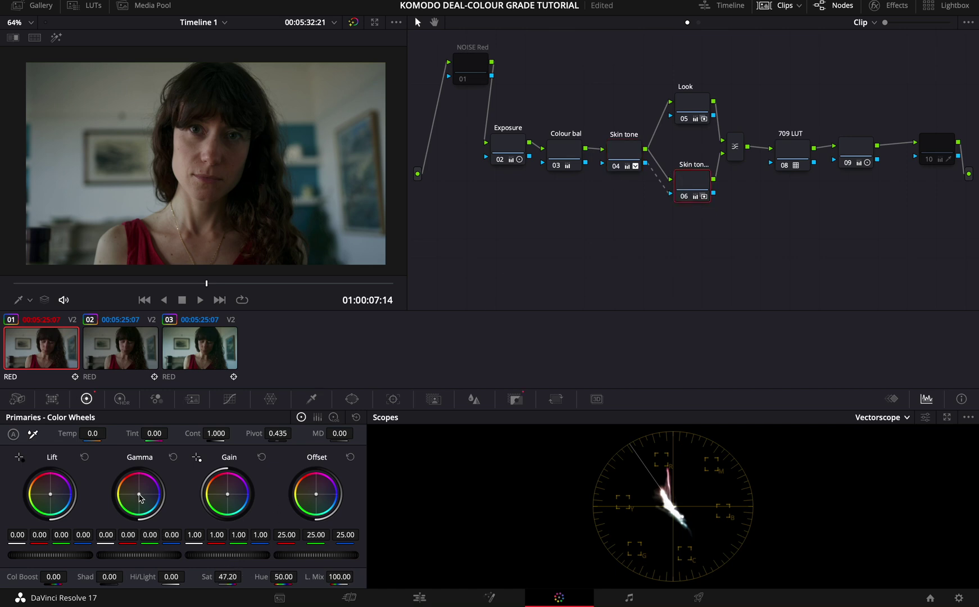
drag(138, 496, 139, 494)
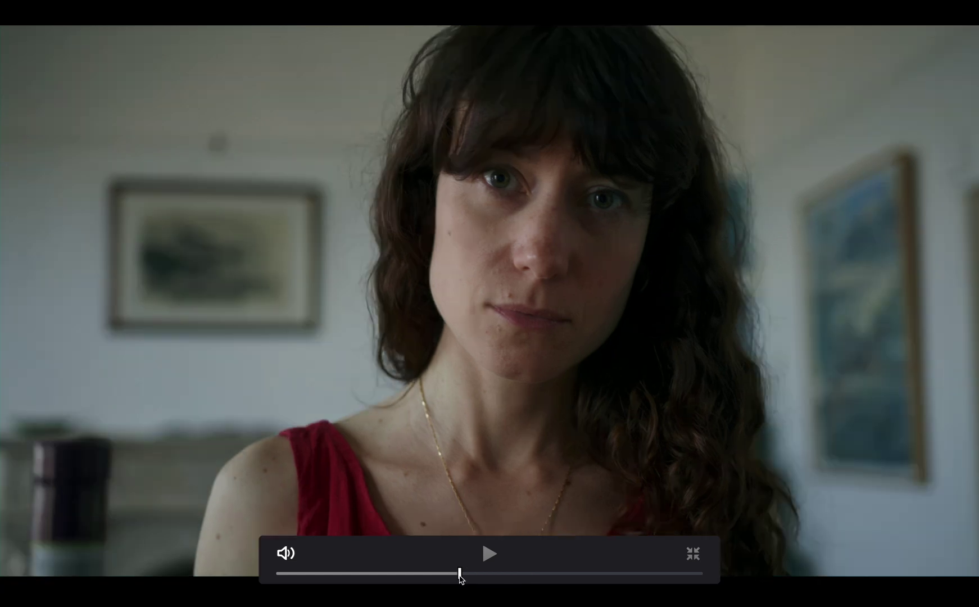
Review the skin tones and overall grade of clip 01 at several points in full screen
drag(460, 575, 377, 574)
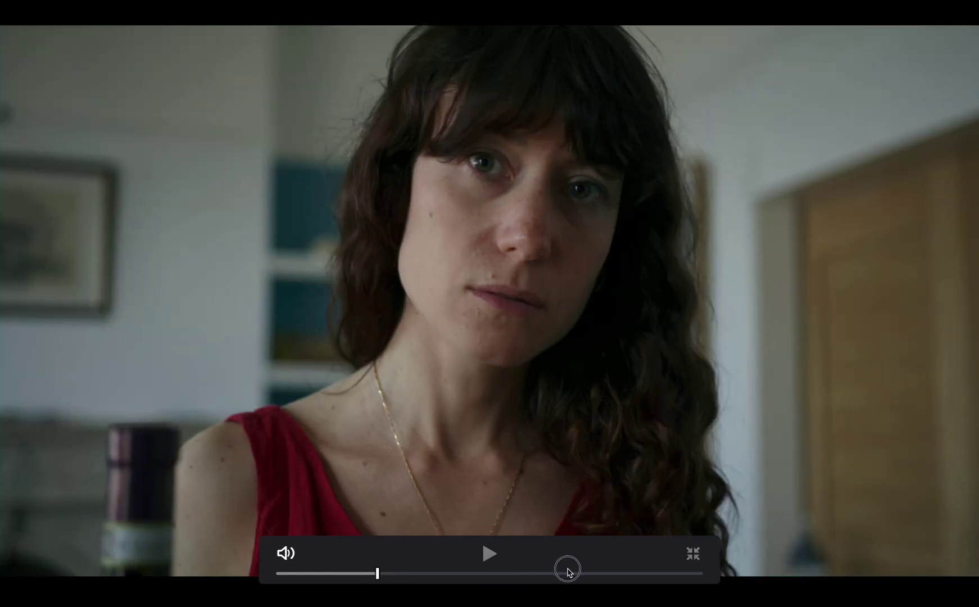
click(567, 573)
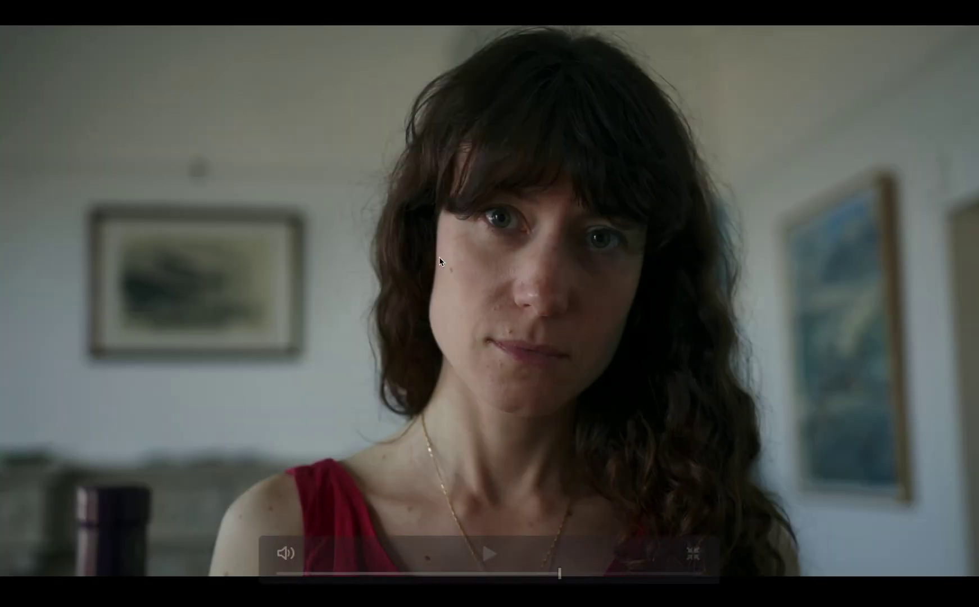
click(463, 574)
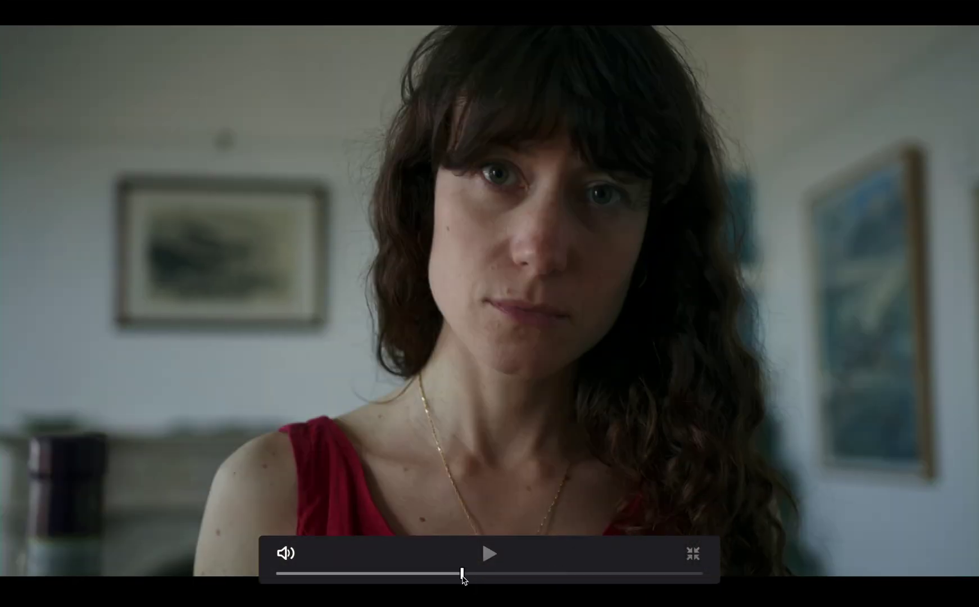
click(527, 574)
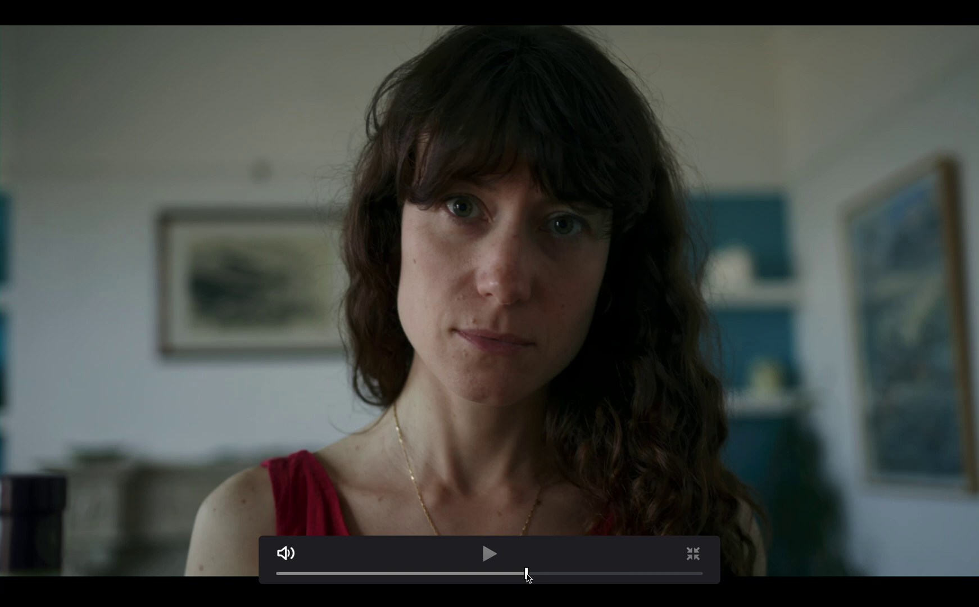
drag(528, 575, 465, 574)
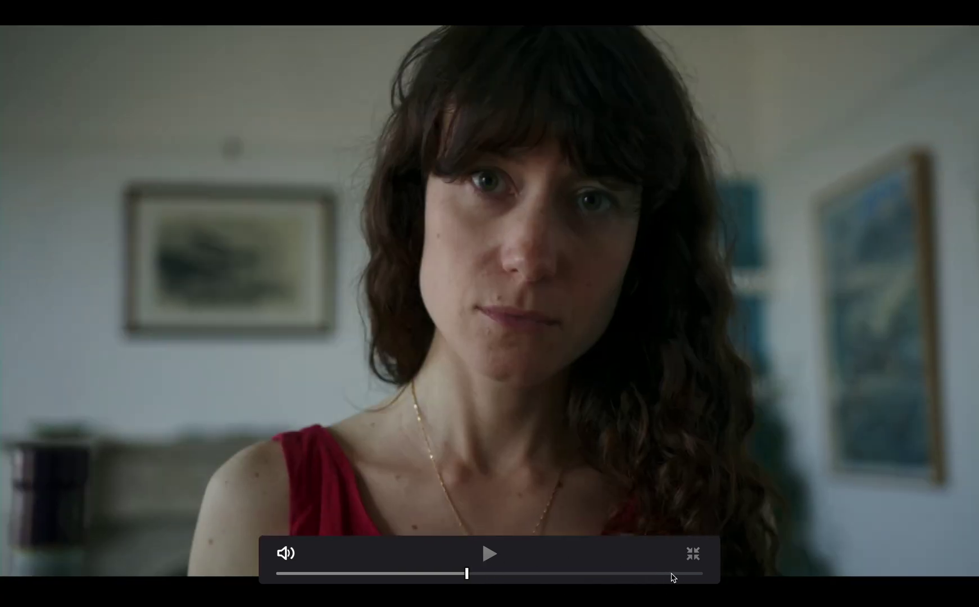
click(676, 574)
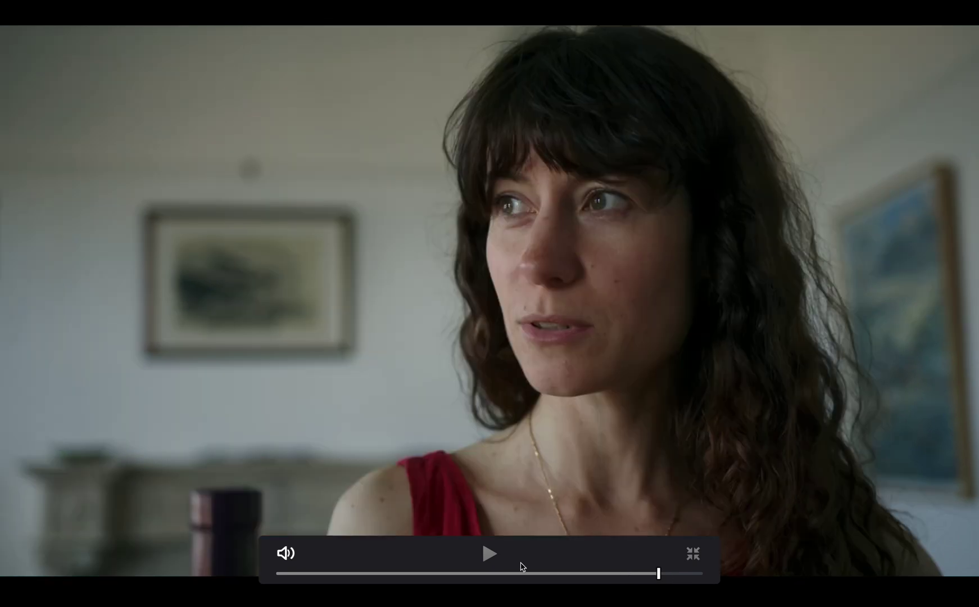
click(355, 574)
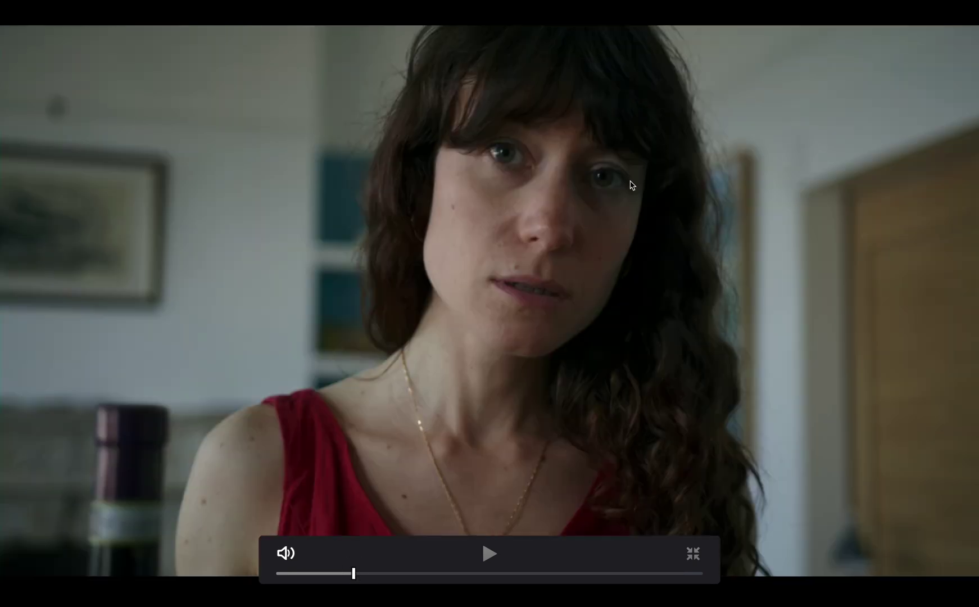
key(Escape)
Switch the scope to Parade, and check an earlier frame of the clip in full screen
click(881, 419)
click(880, 437)
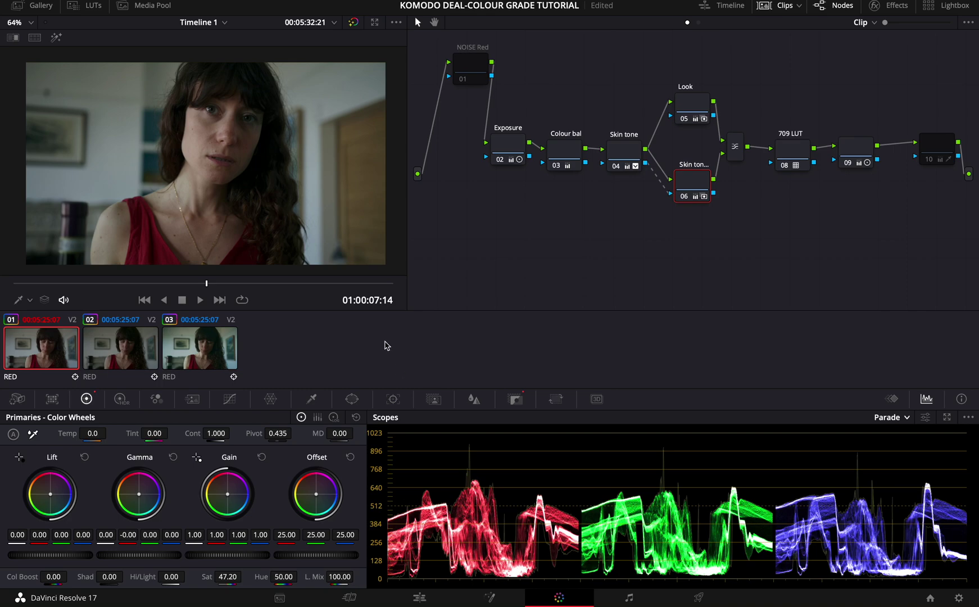
click(145, 283)
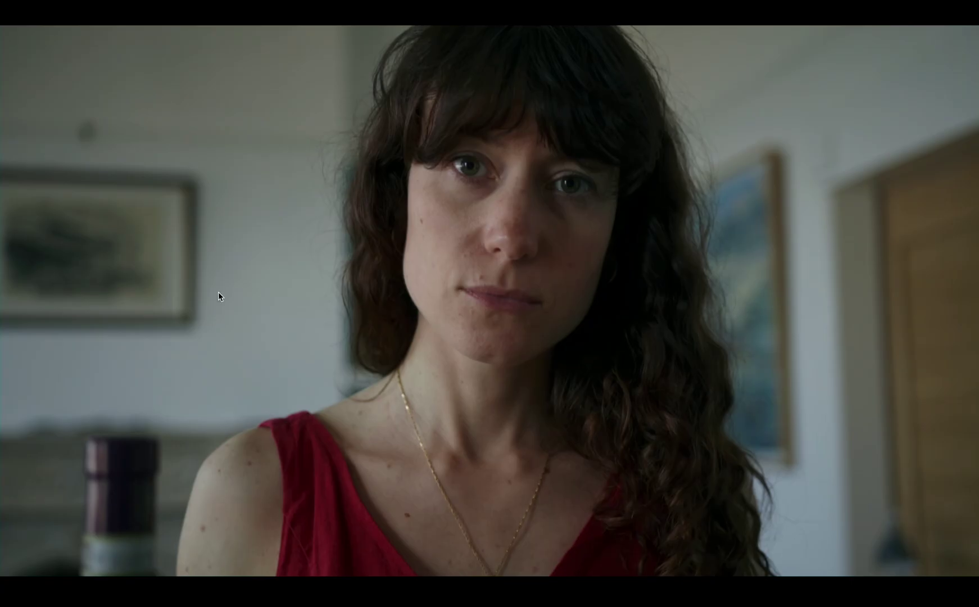
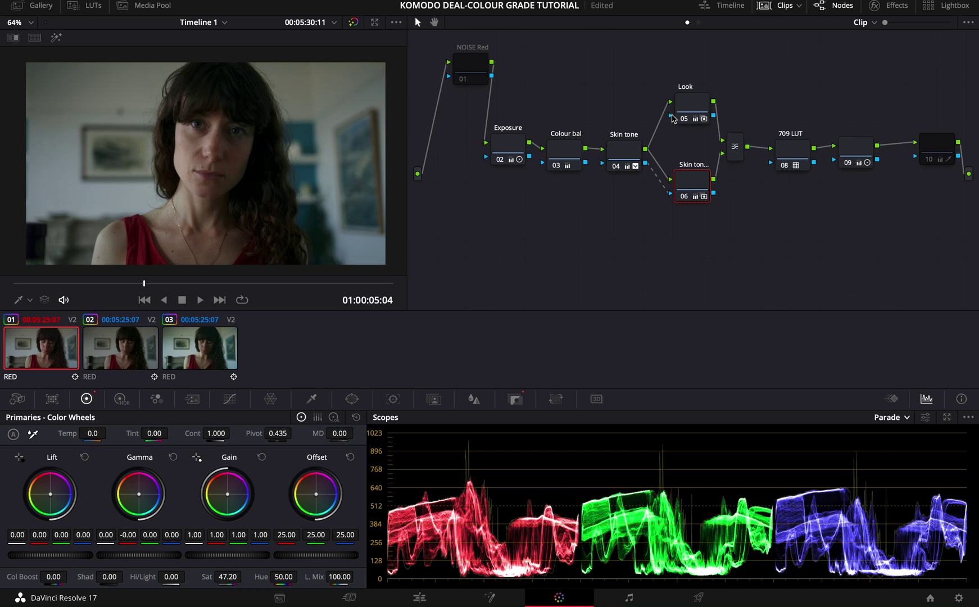
Space the parallel nodes further apart, moving the Look node up and node 06 down
drag(692, 105, 692, 93)
click(697, 188)
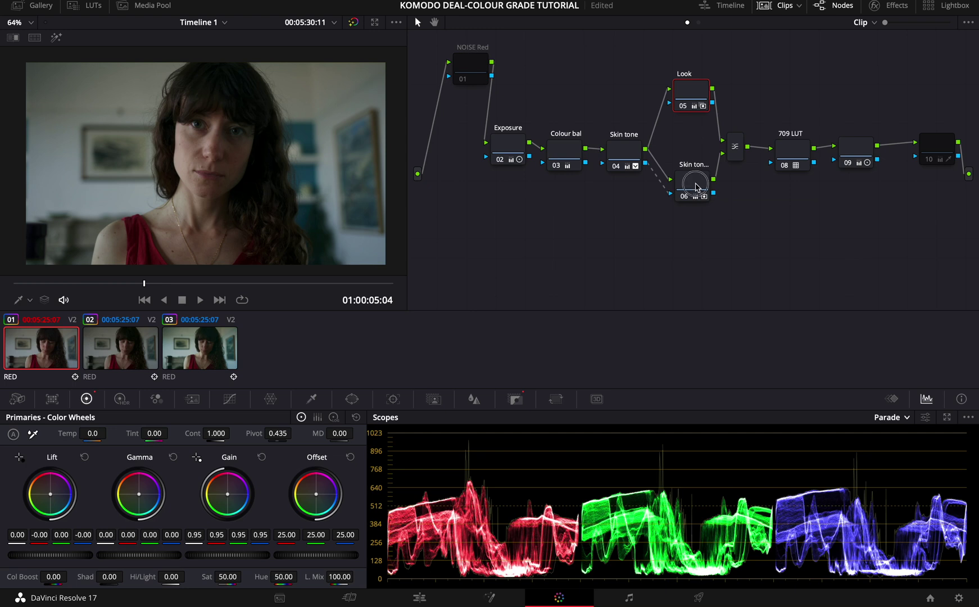
drag(697, 187, 695, 202)
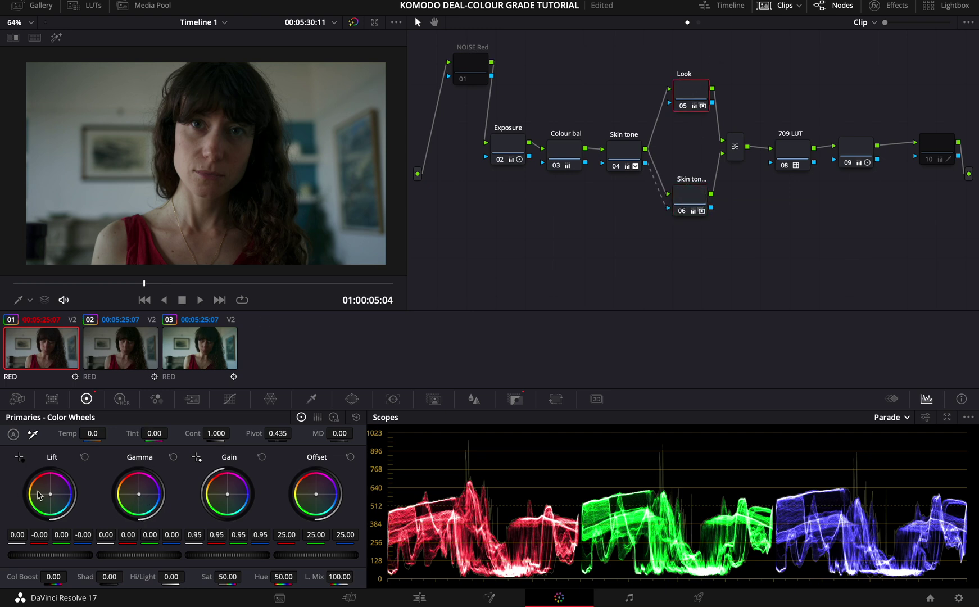
Nudge the Look node's Lift balance, and shift its log Shadow balance towards green with red and blue at -0.01
drag(50, 495, 50, 496)
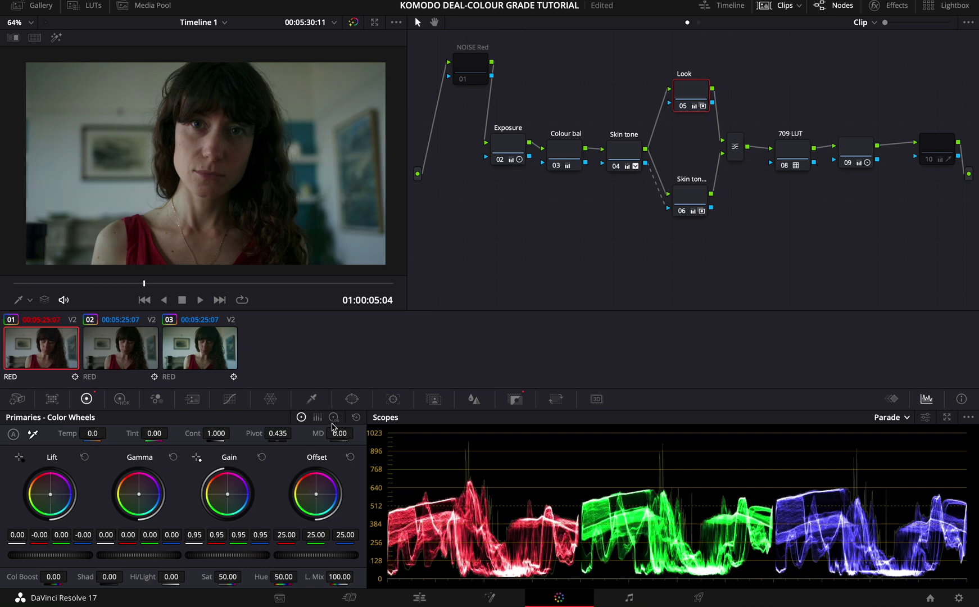
click(334, 417)
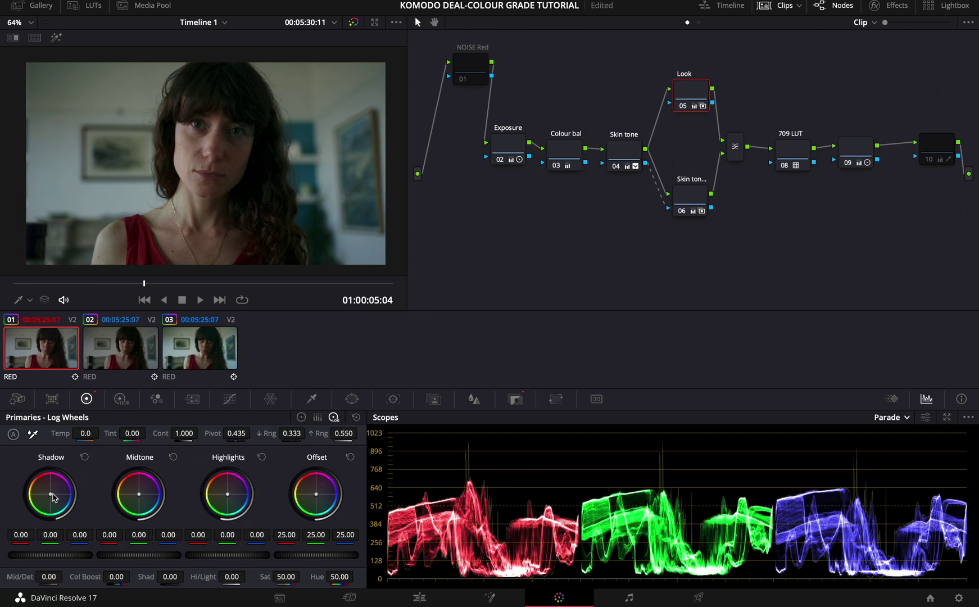
drag(51, 495, 50, 495)
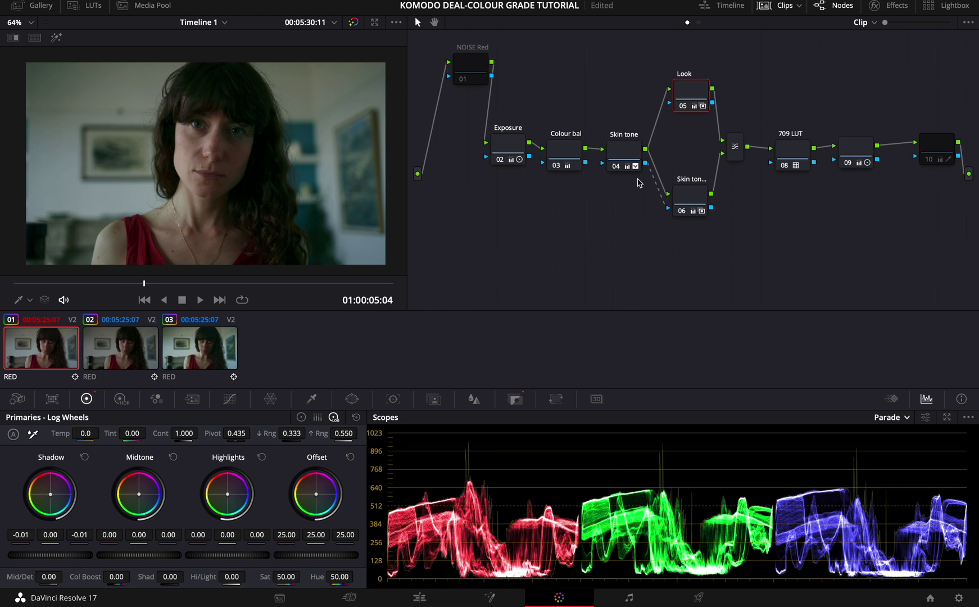
Check node 09 of clip 01 against the node after the LUT in clip 03, at a frame where she faces the camera
click(862, 152)
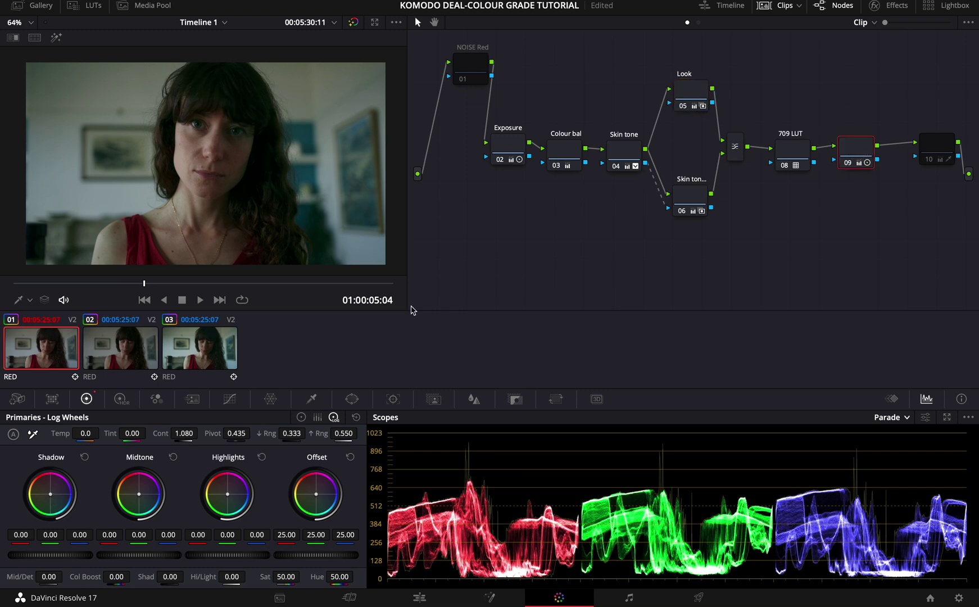
click(203, 356)
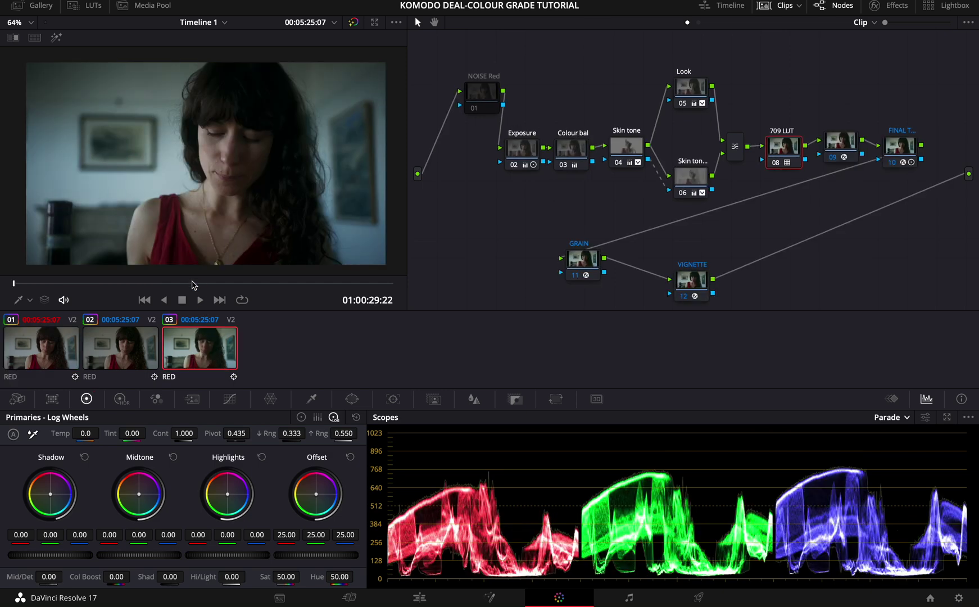
mouse_move(192, 285)
mouse_down()
mouse_move(219, 284)
mouse_move(187, 284)
mouse_up()
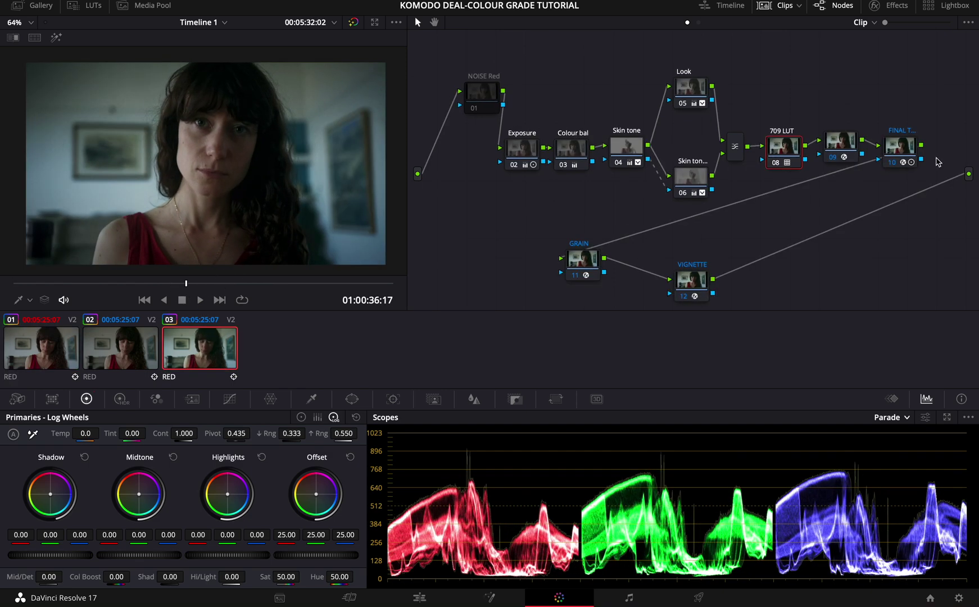
click(830, 141)
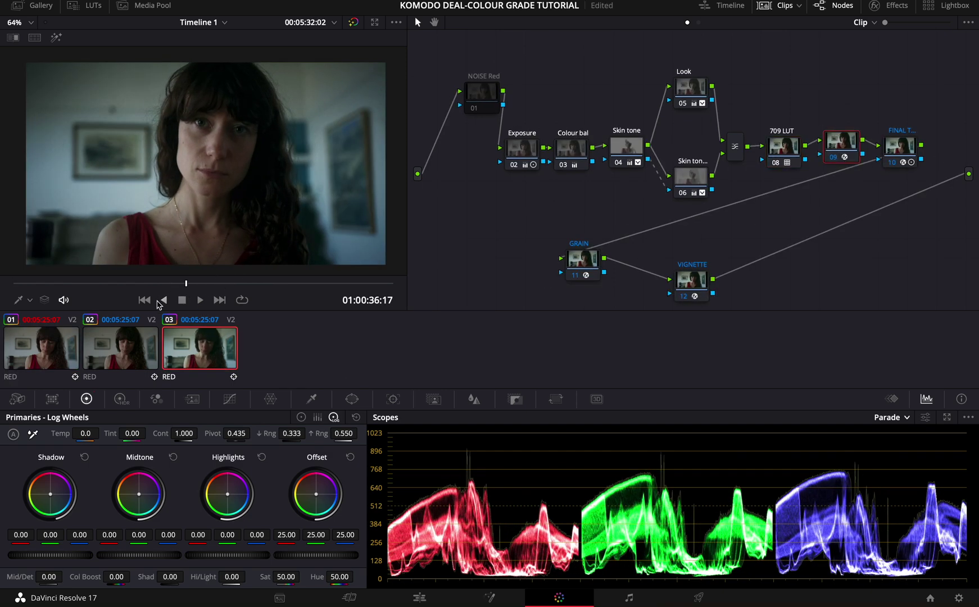
Add a new serial node after node 09 in clip 01
click(34, 350)
key(alt+s)
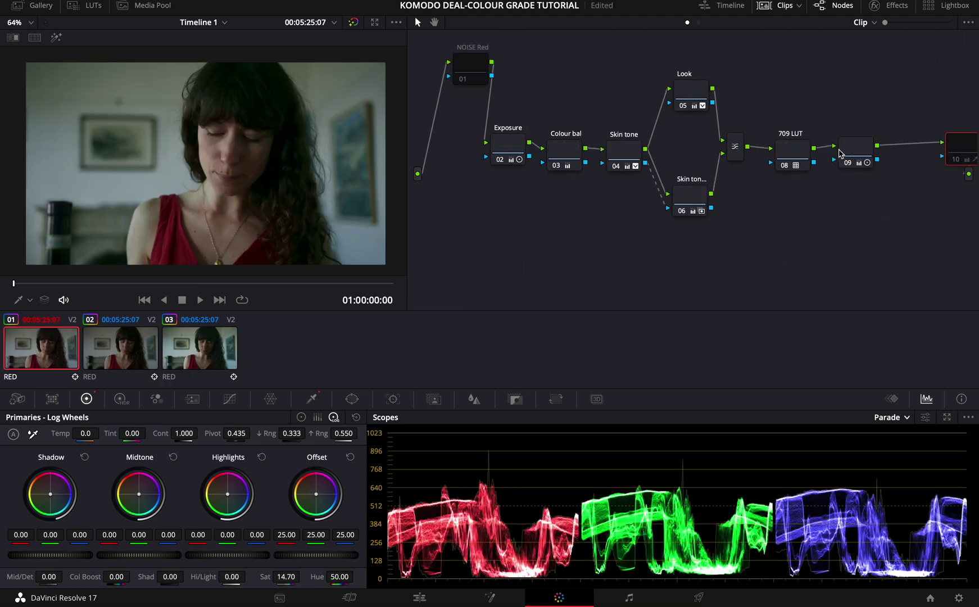
right_click(918, 150)
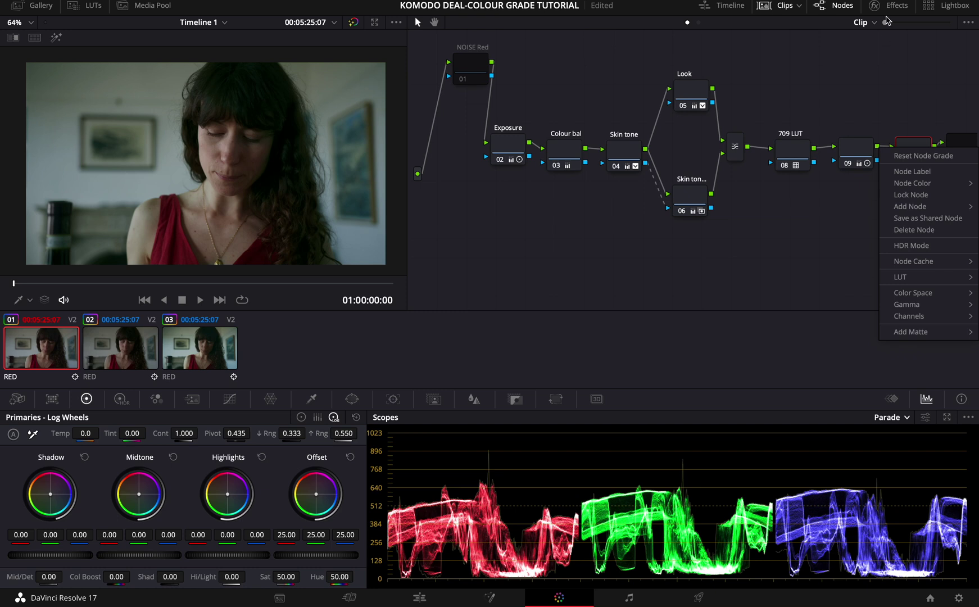
Search the effects library for "glow" and apply the Glow effect to the new node 10
click(888, 7)
click(889, 6)
click(789, 45)
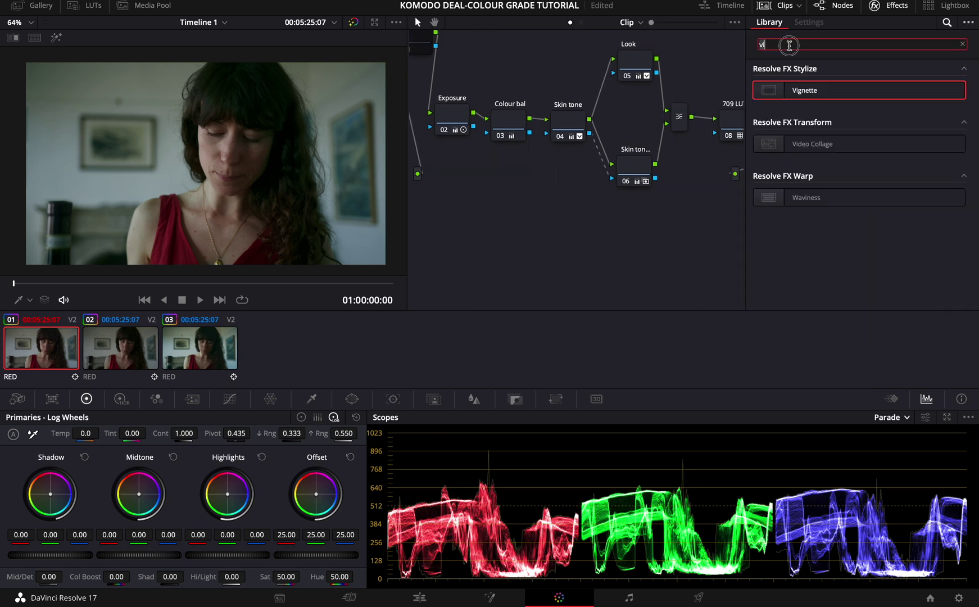
key(BackSpace)
text(glow)
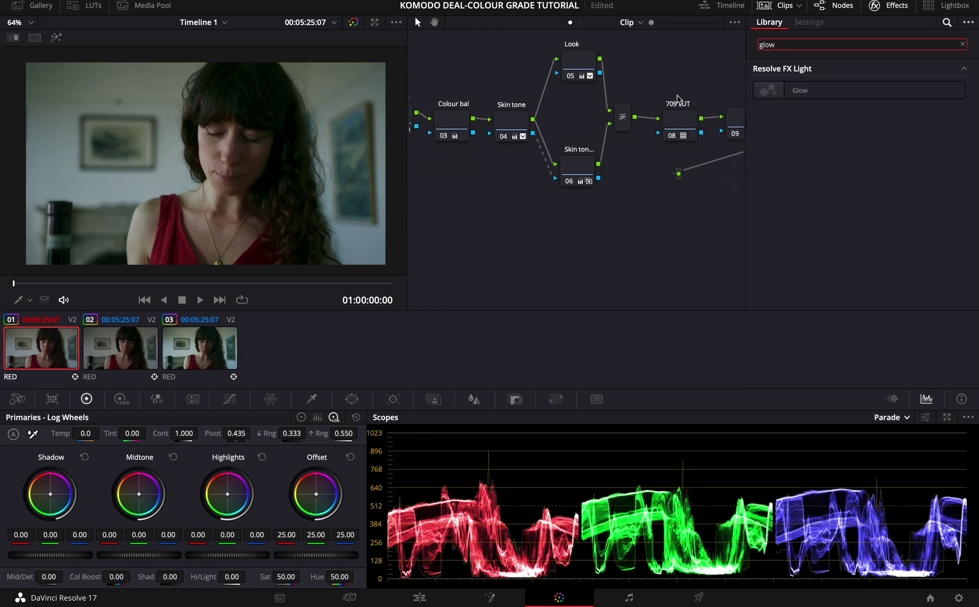
click(797, 92)
drag(795, 93, 718, 126)
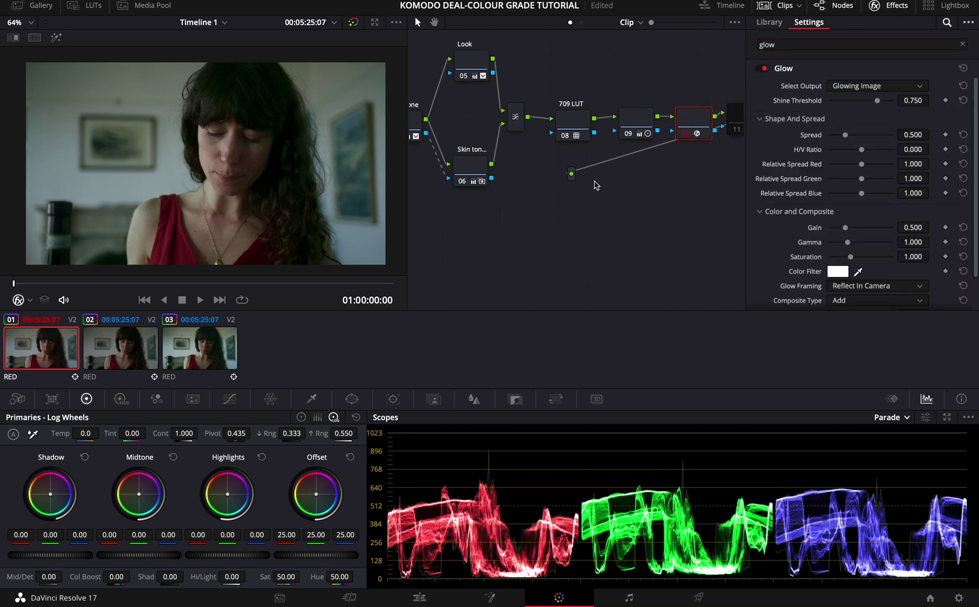
Output Glow Alone, and set the Glow's Shine Threshold to 0.386 and Spread to 0.752
click(875, 88)
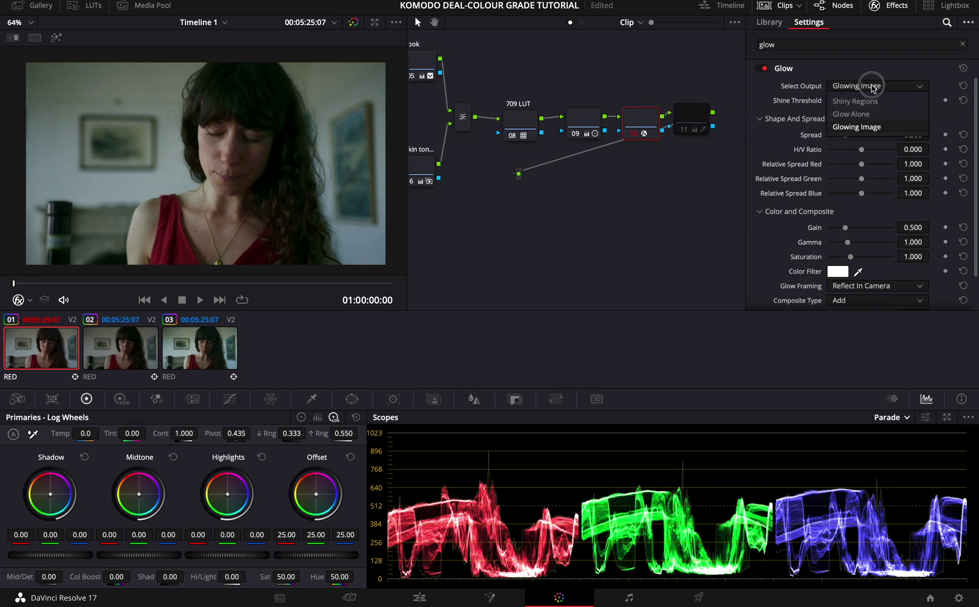
click(885, 128)
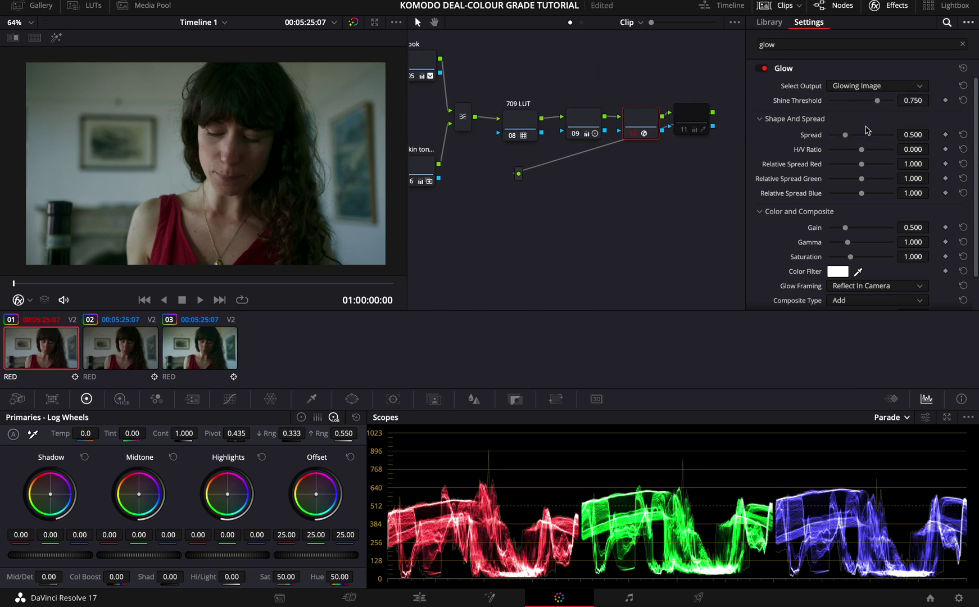
click(884, 87)
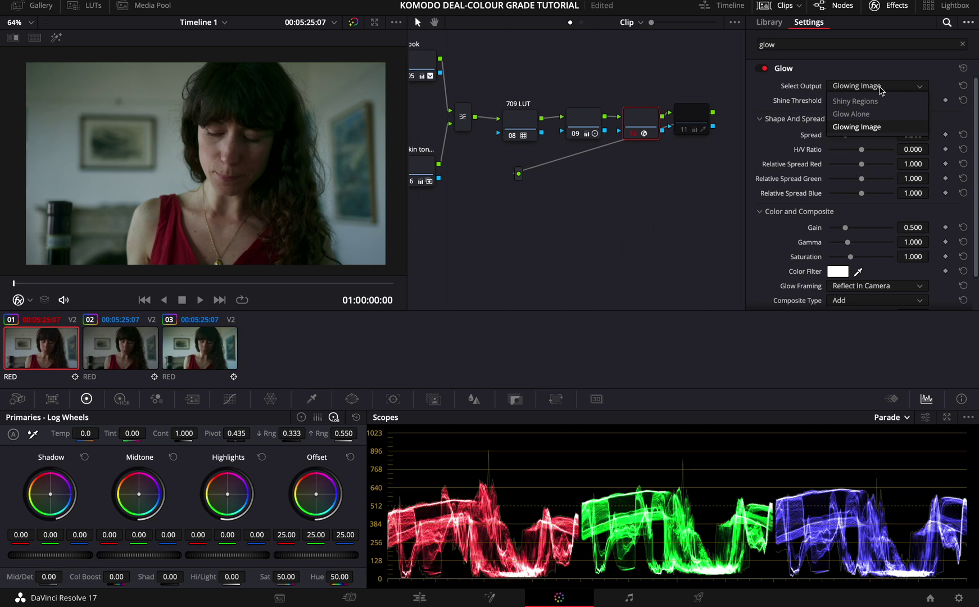
click(906, 116)
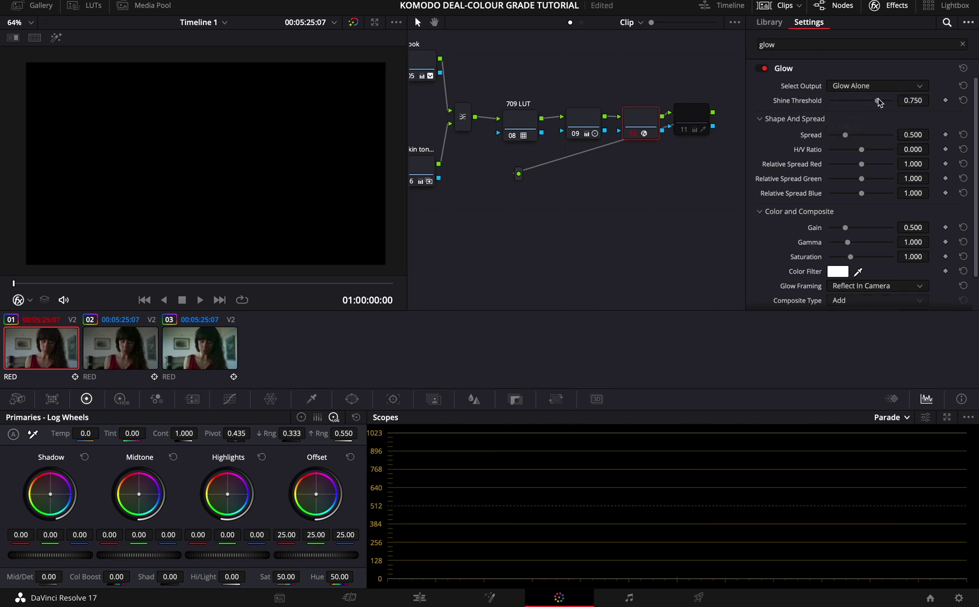
drag(878, 101, 854, 140)
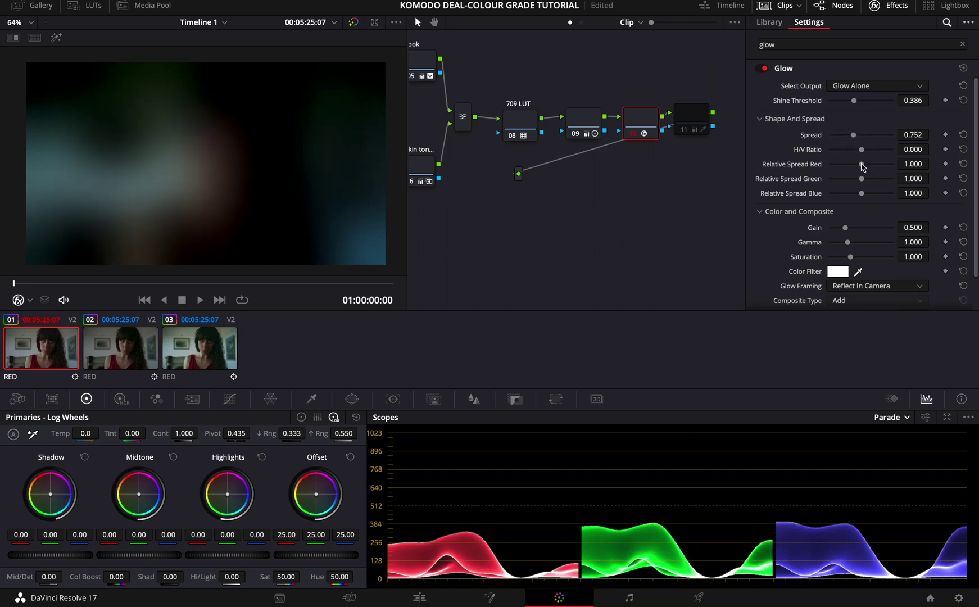
Try a Relative Spread Red of 0.807, reset it, and set the Glow's Gain to 0.587
drag(862, 165, 856, 164)
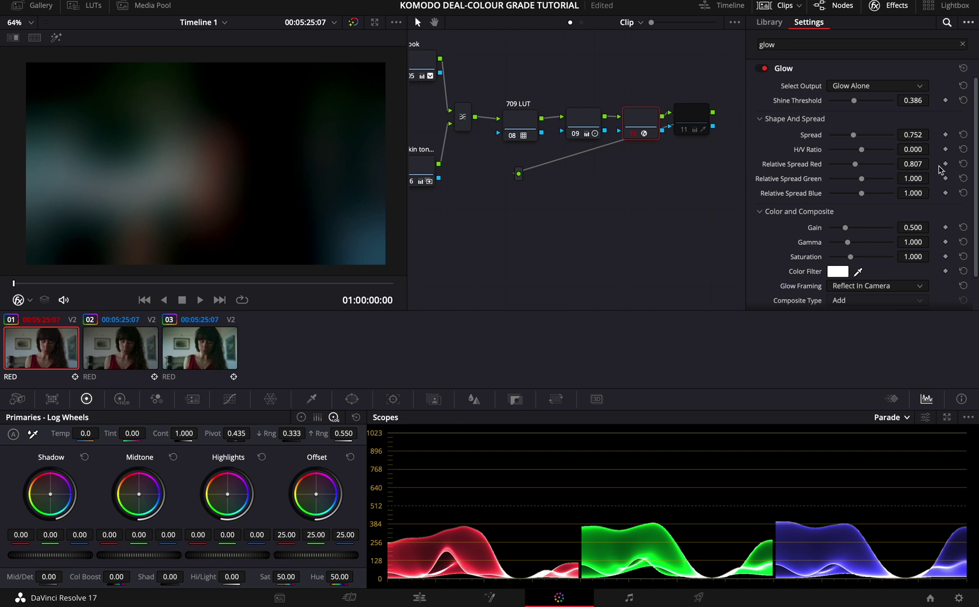
click(964, 164)
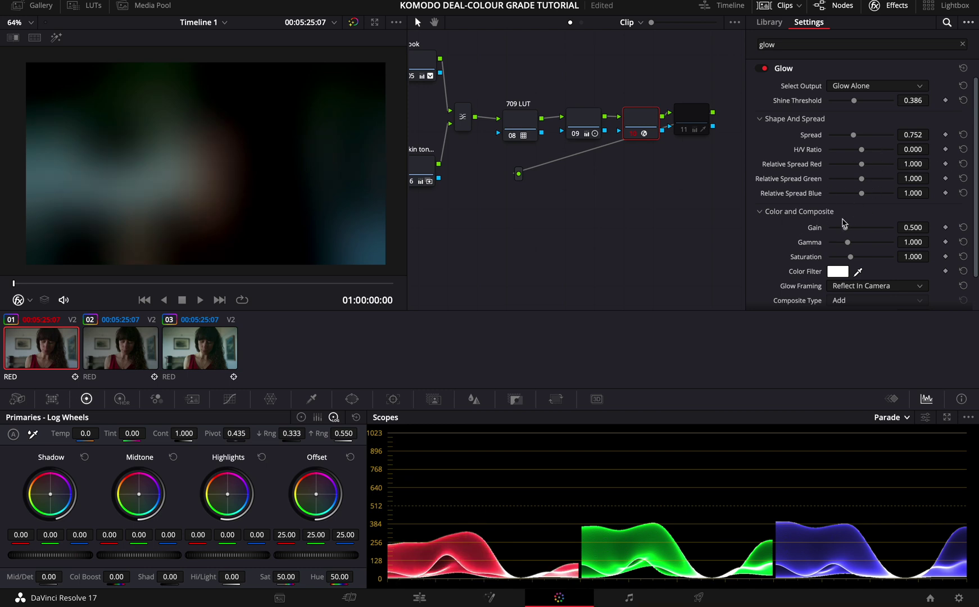
drag(847, 231, 849, 228)
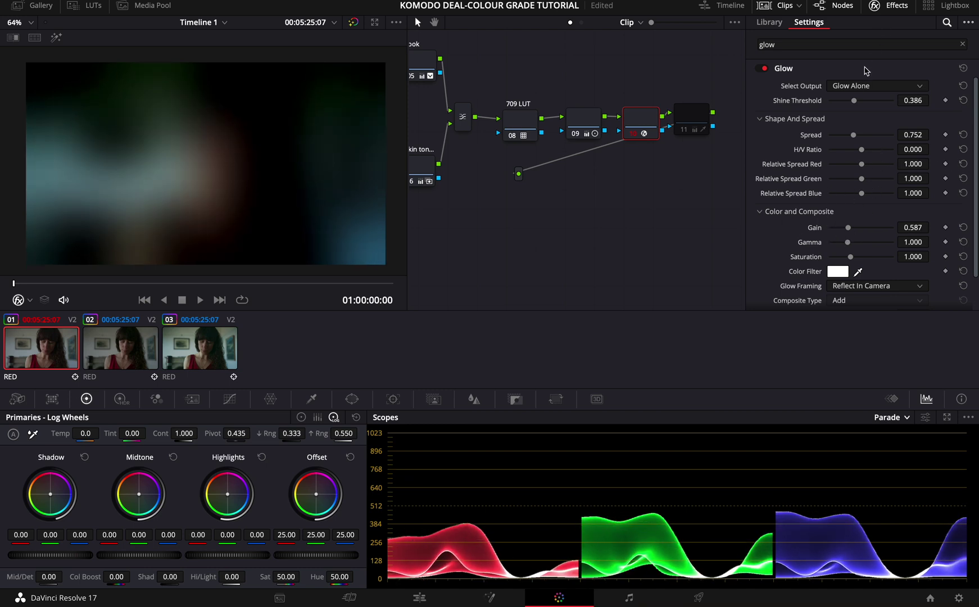
Return the Glow output to Glowing Image, and set Gain to 0.275 and Shine Threshold to 0.477
click(858, 89)
click(860, 127)
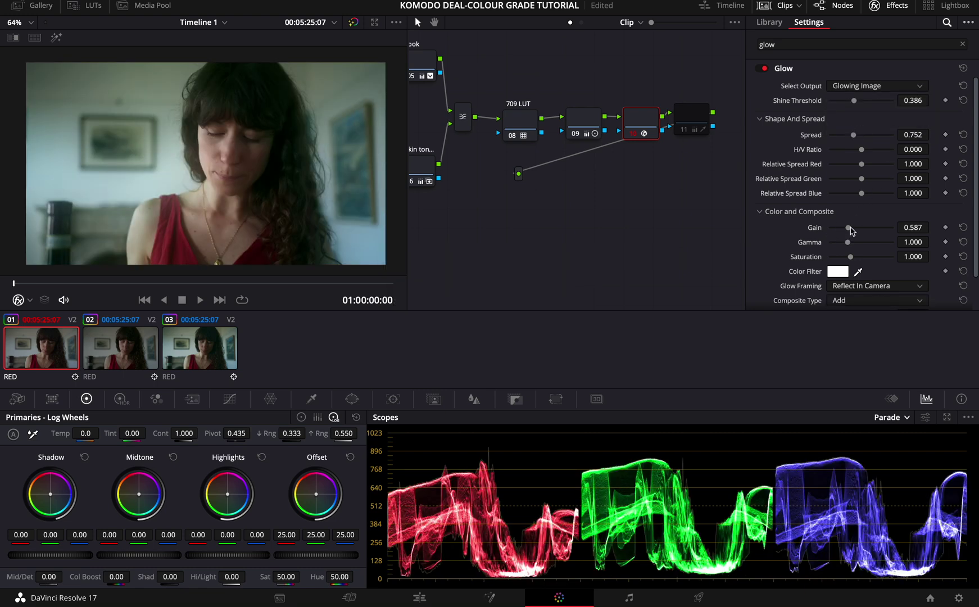
mouse_move(851, 229)
mouse_down()
mouse_move(837, 232)
mouse_move(840, 240)
mouse_up()
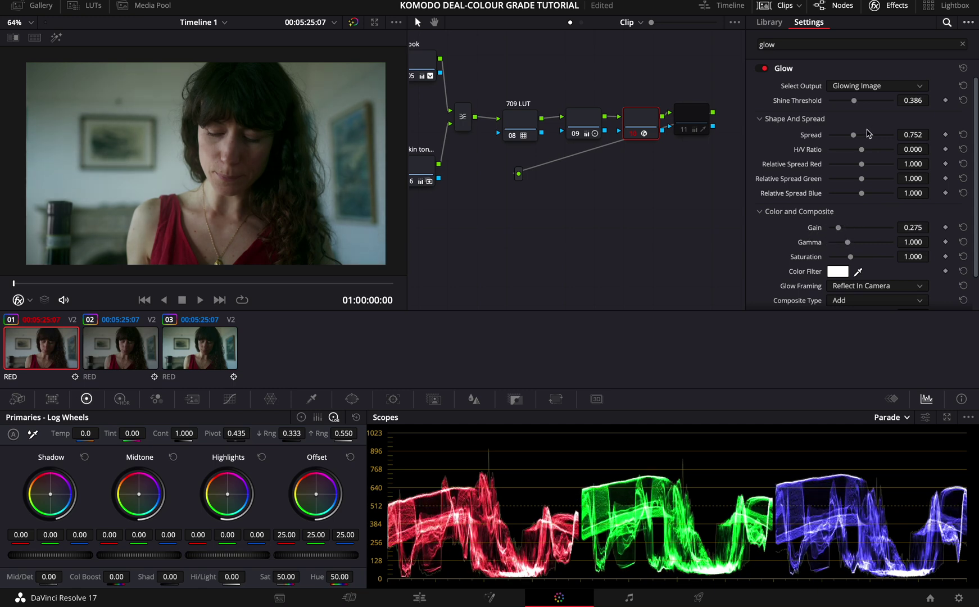
drag(855, 100, 857, 100)
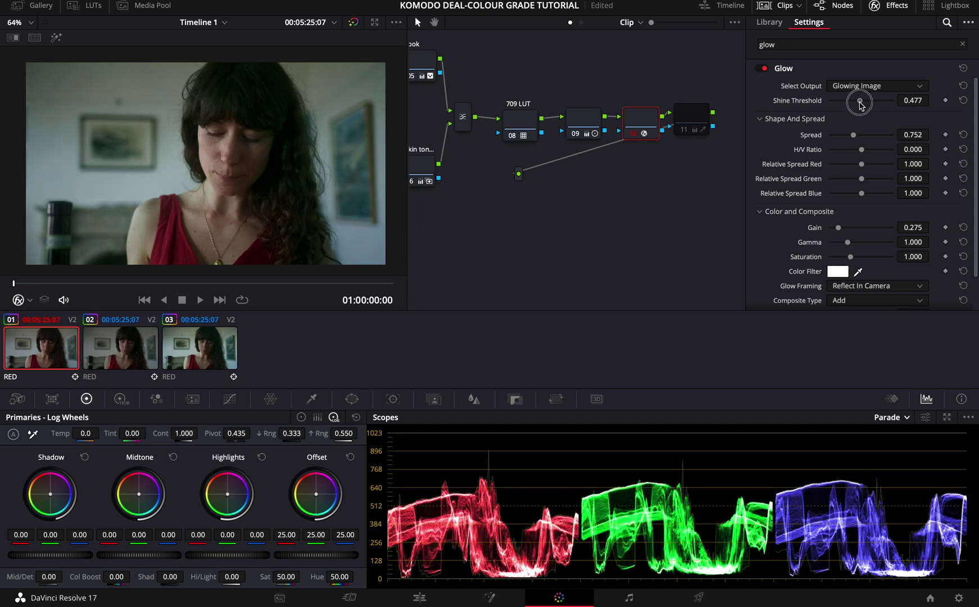
Compare the Glow nodes of clip 03 and clip 01 by toggling each one off and on
scroll(859, 200, down, 1)
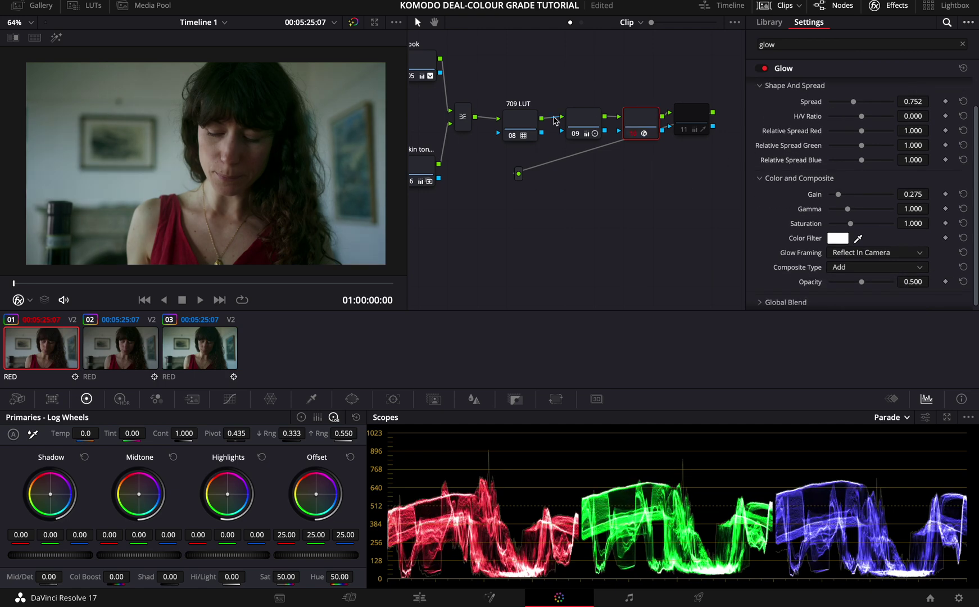
click(211, 342)
click(207, 284)
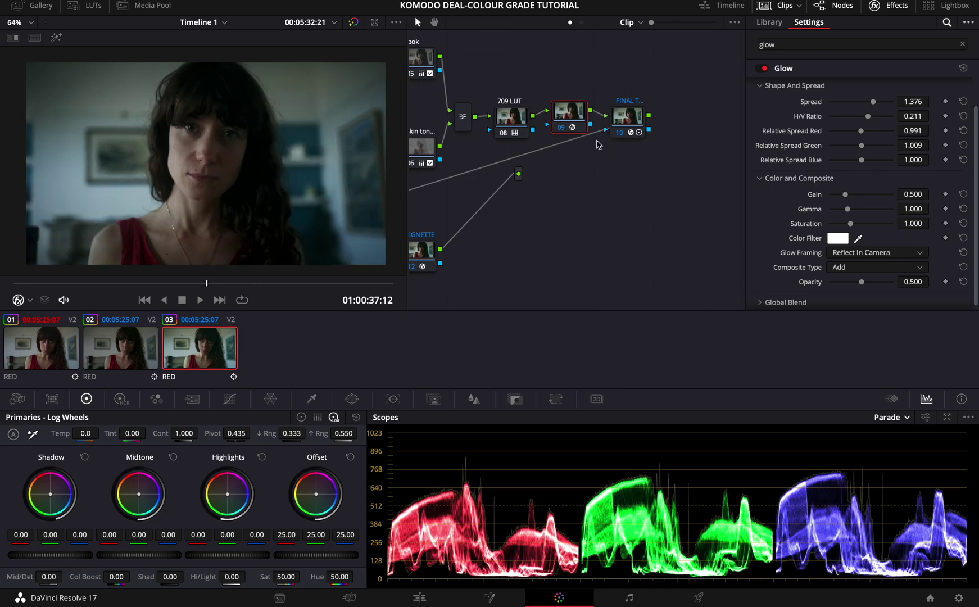
key(ctrl+d)
key(ctrl+d)
key(ctrl+d)
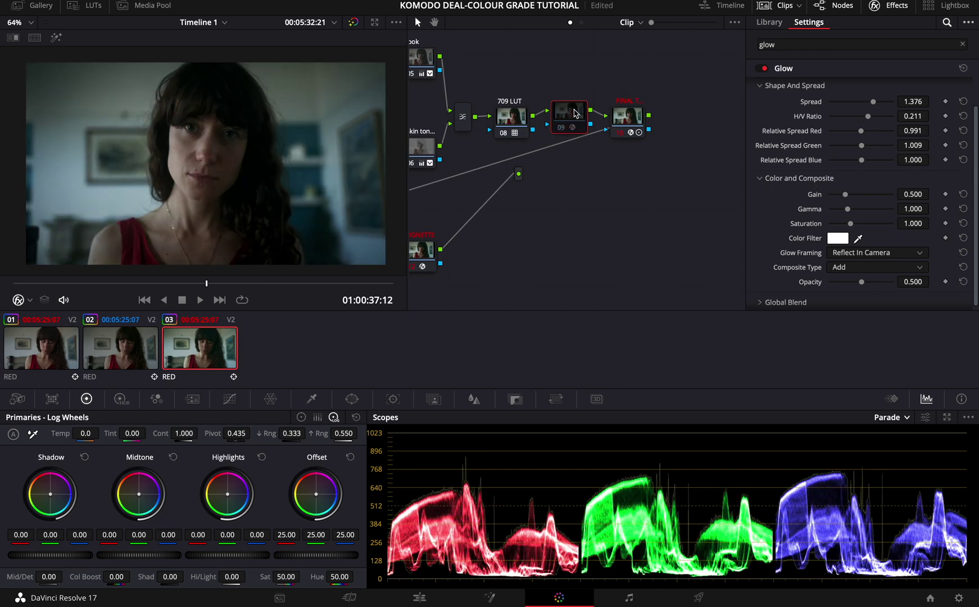
key(ctrl+d)
key(Home)
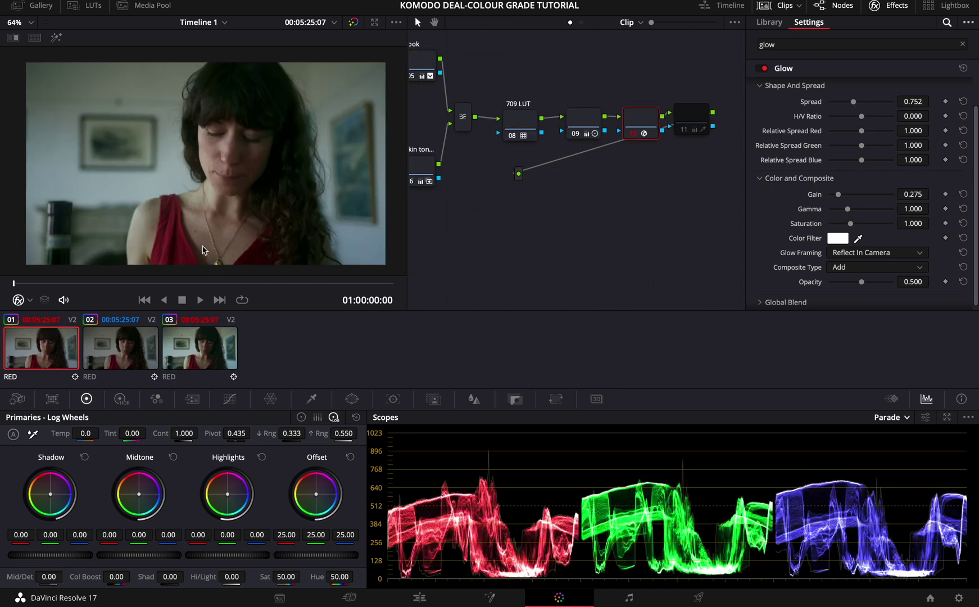
key(ctrl+d)
key(ctrl+d)
Set clip 01's Glow to Shine Threshold 0.184, Spread 1.064, H/V Ratio 0.028 and Gain 0.165
scroll(865, 113, up, 2)
drag(859, 100, 842, 103)
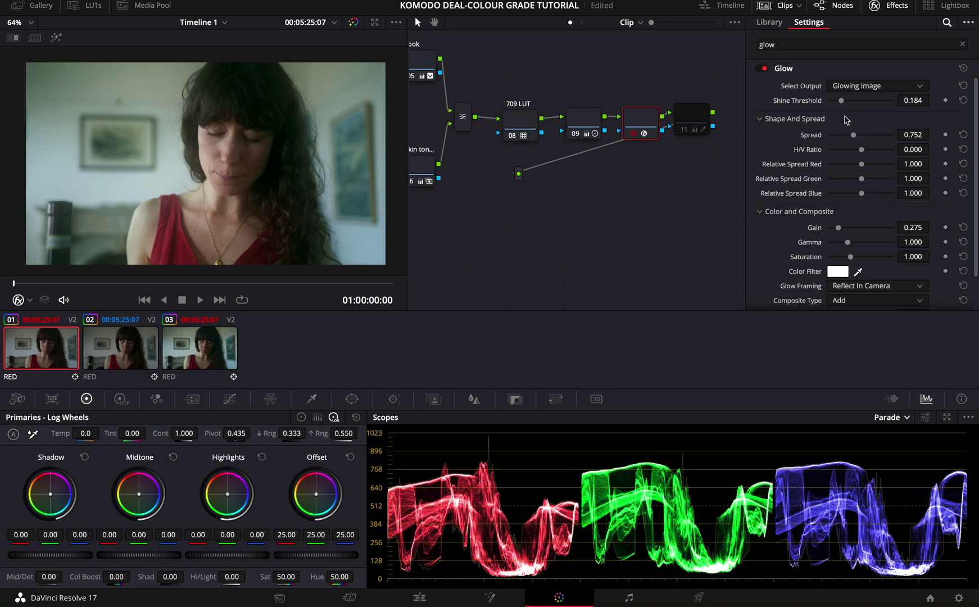
drag(854, 135, 864, 154)
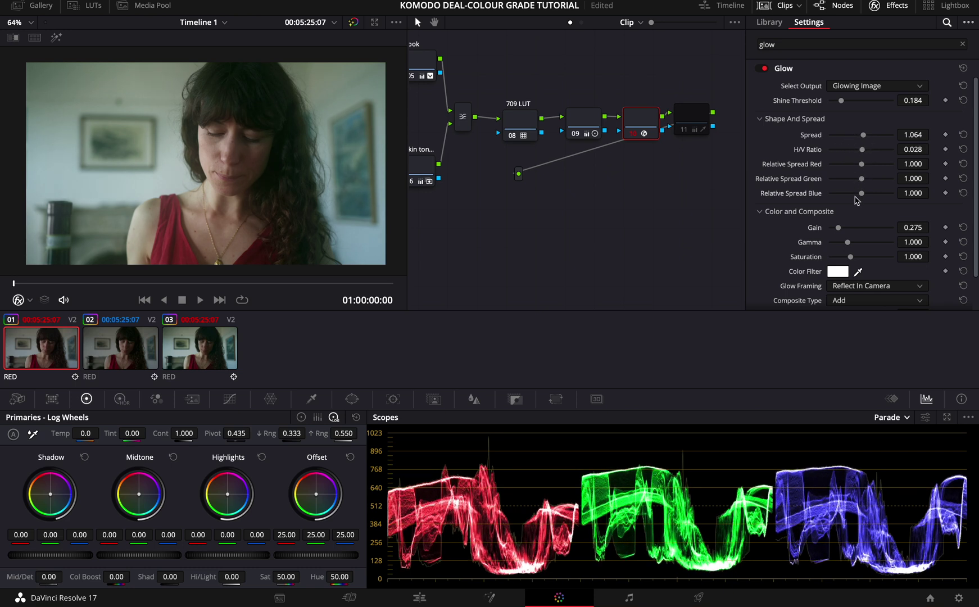
scroll(857, 201, down, 2)
drag(840, 194, 836, 200)
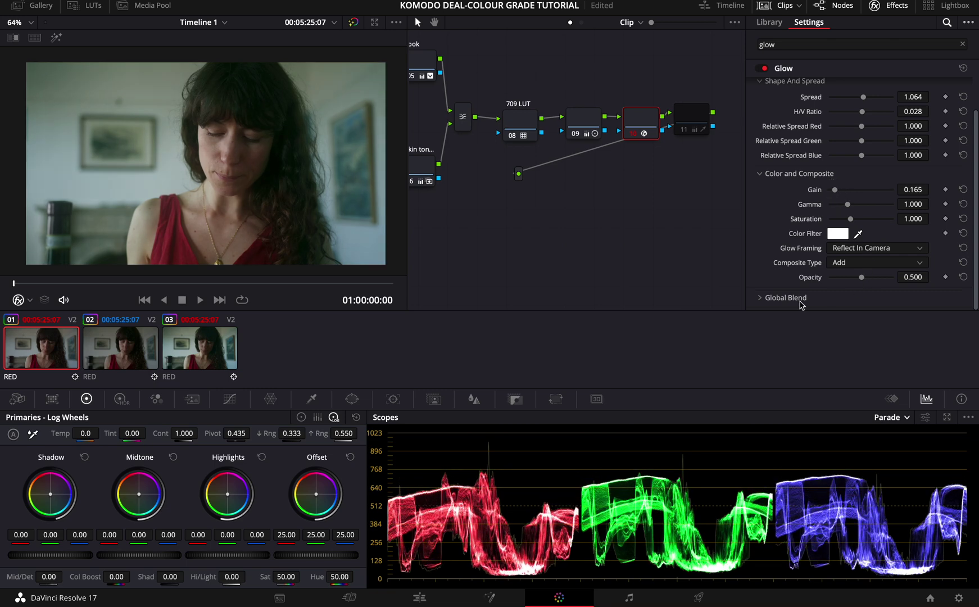
Reduce the Glow effect's Global Blend to 0.165
click(762, 299)
scroll(855, 257, down, 1)
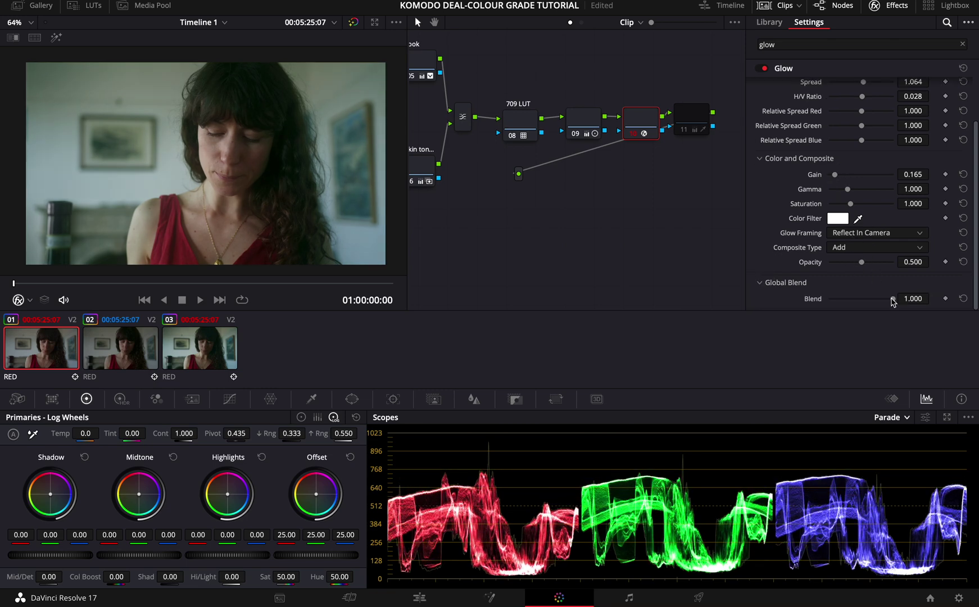
drag(894, 302, 818, 312)
drag(822, 311, 840, 321)
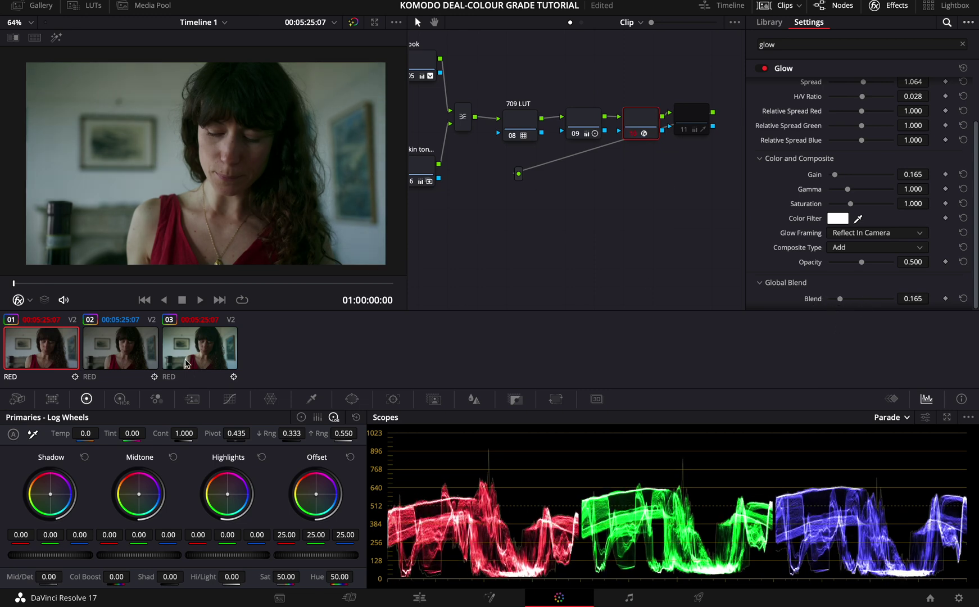
Move node 11 slightly away from the Glow node, and raise the Look node's Contrast to 1.144 at a later frame
drag(686, 115, 713, 118)
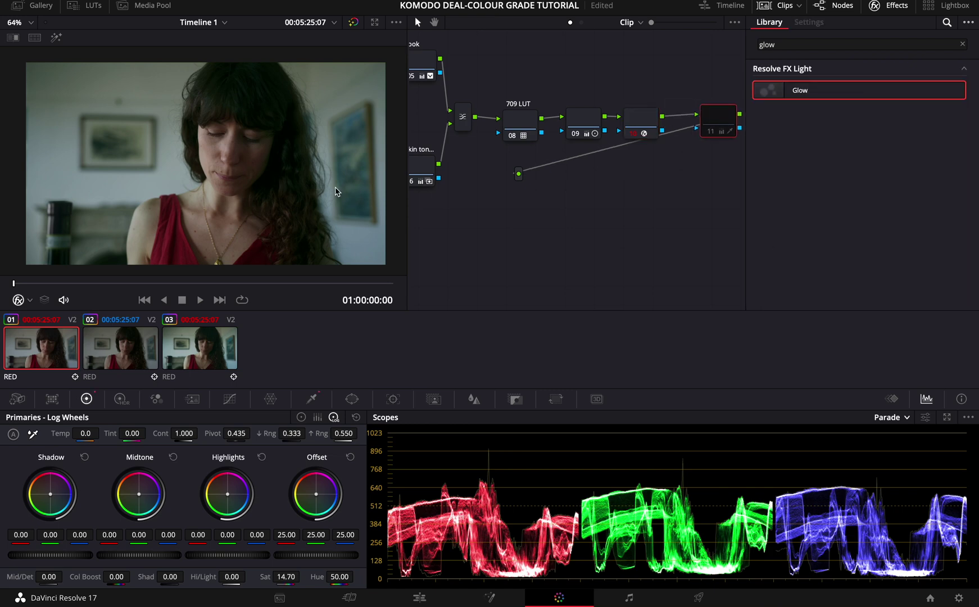
drag(155, 287, 250, 281)
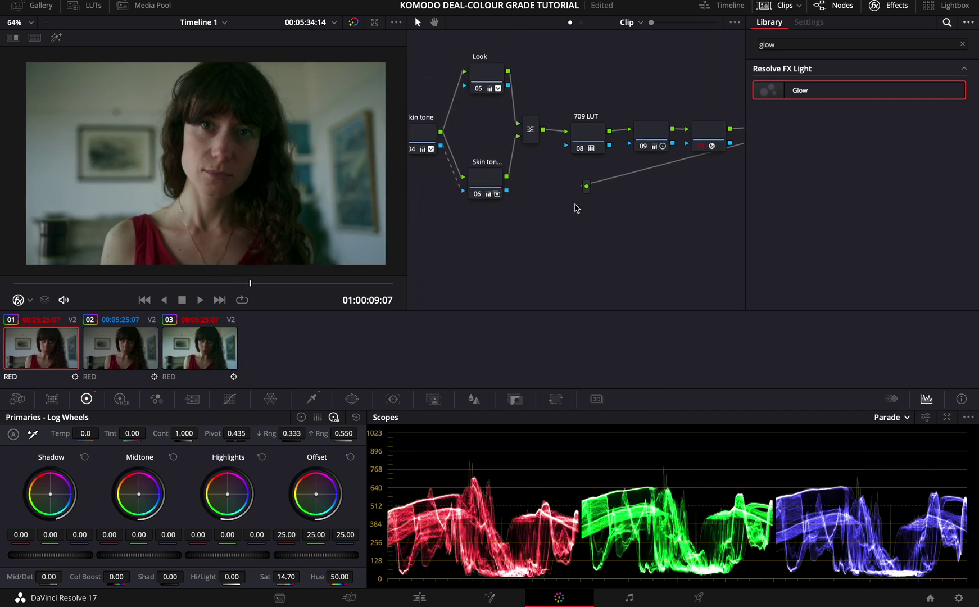
click(517, 96)
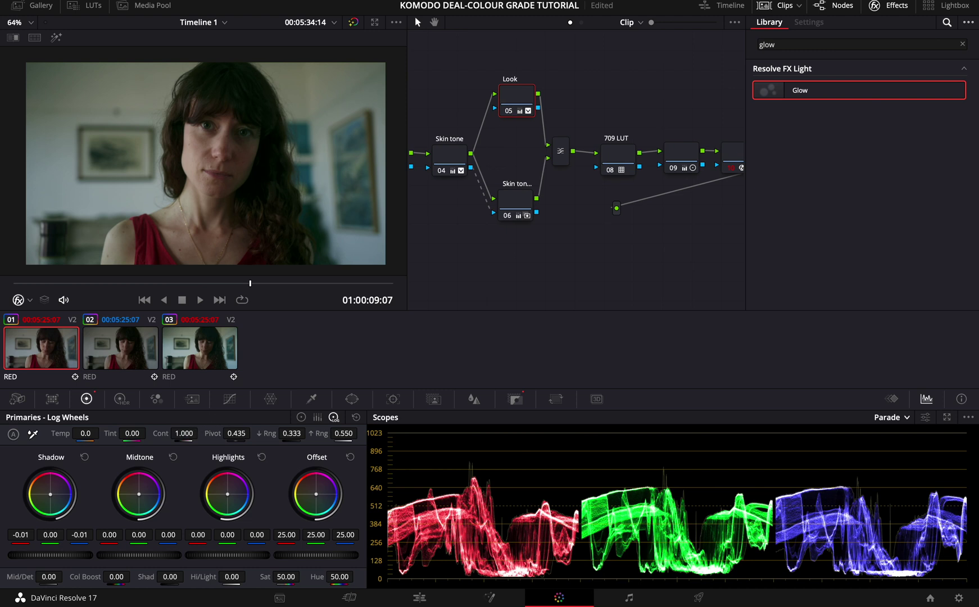
drag(184, 434, 224, 428)
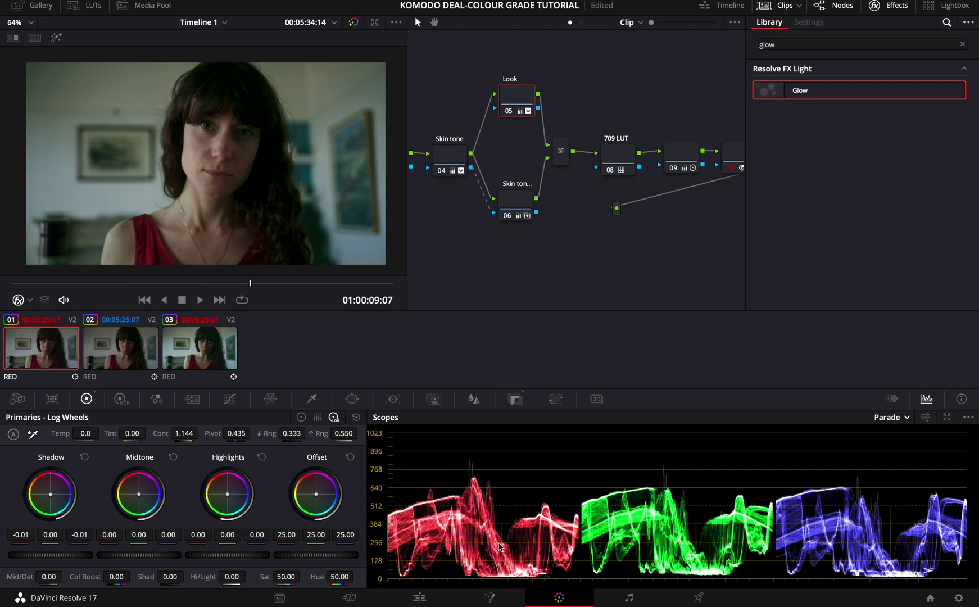
Lower node 09's Saturation to 44.90 and change its primaries from log wheels to standard color wheels
scroll(330, 194, down, 2)
scroll(331, 194, up, 5)
scroll(333, 194, down, 2)
scroll(617, 164, right, 3)
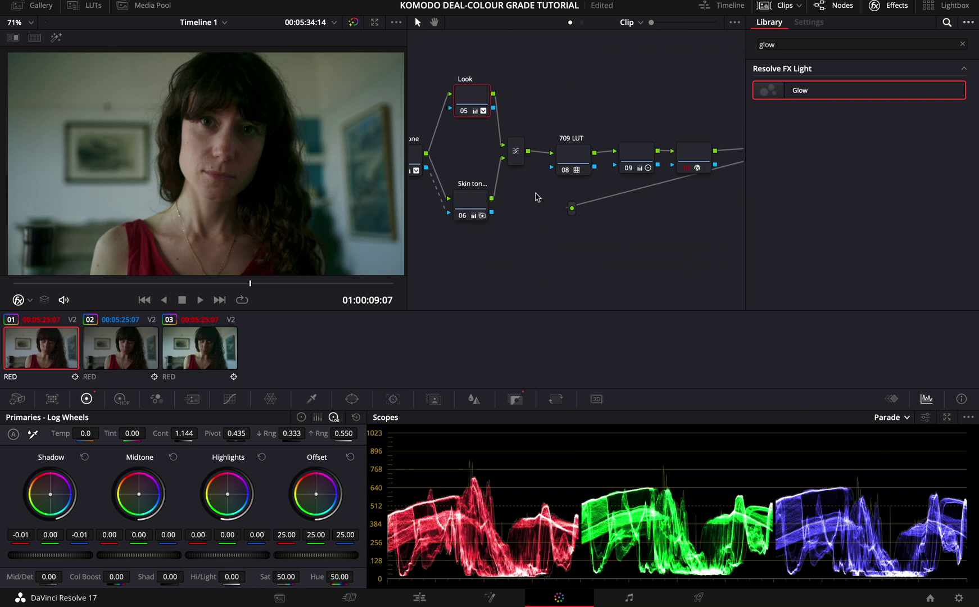
click(629, 158)
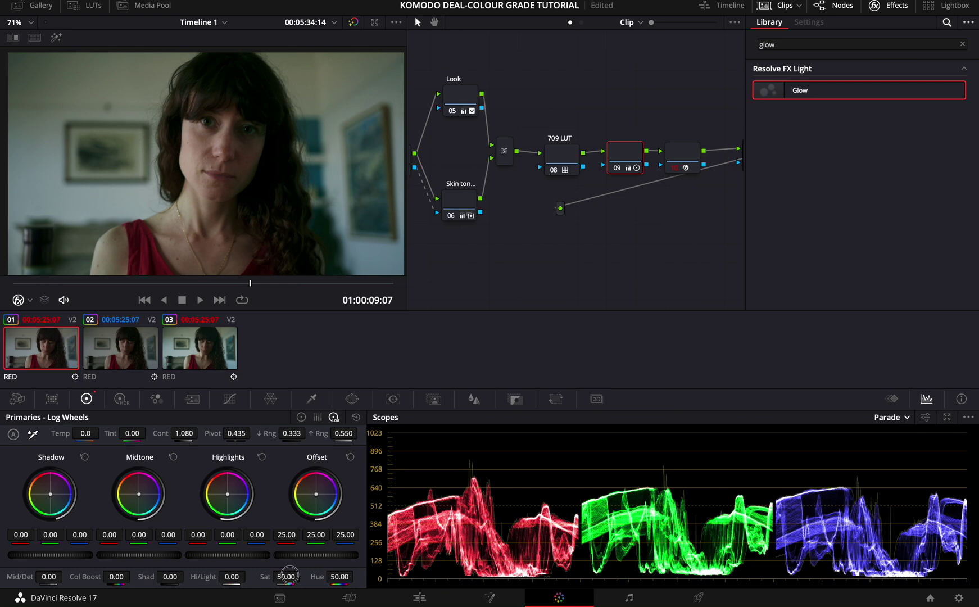
drag(286, 576, 259, 586)
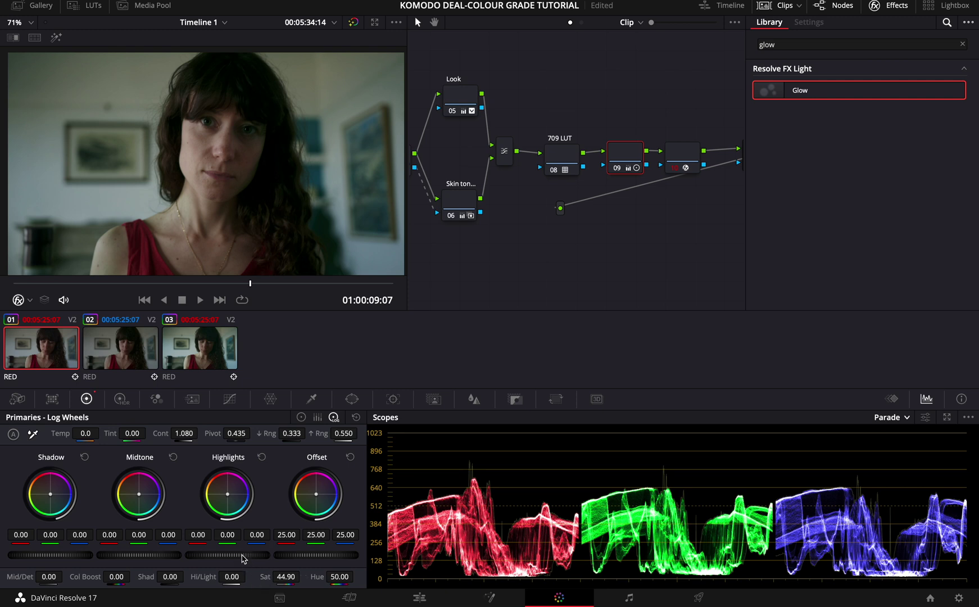
click(302, 417)
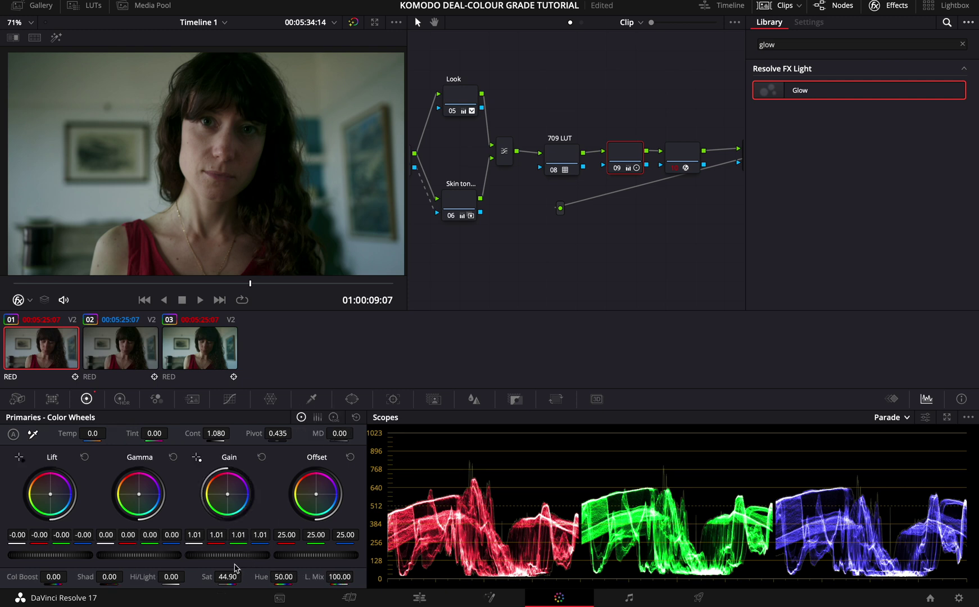
drag(235, 558, 212, 559)
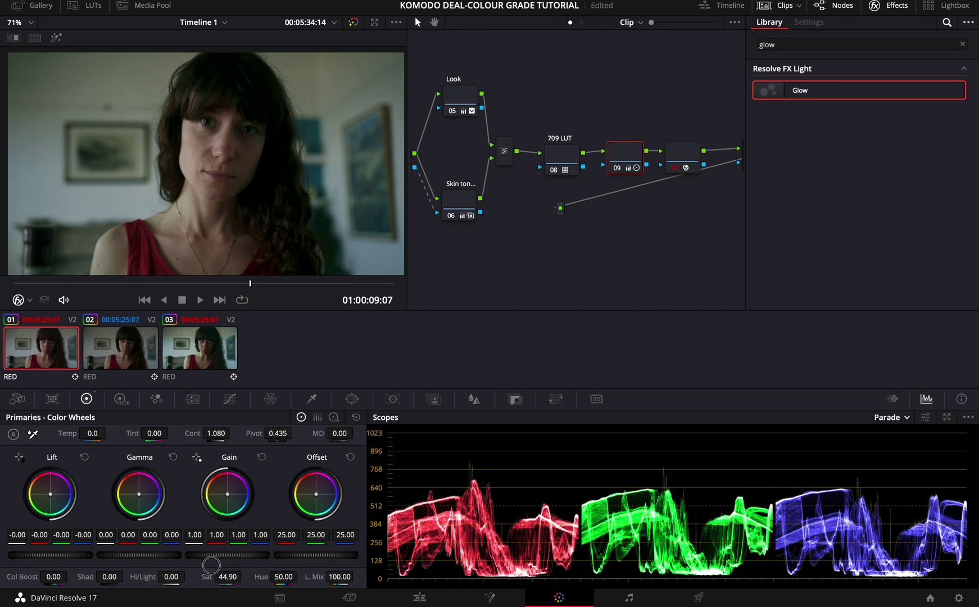
drag(88, 554, 27, 558)
drag(325, 558, 275, 559)
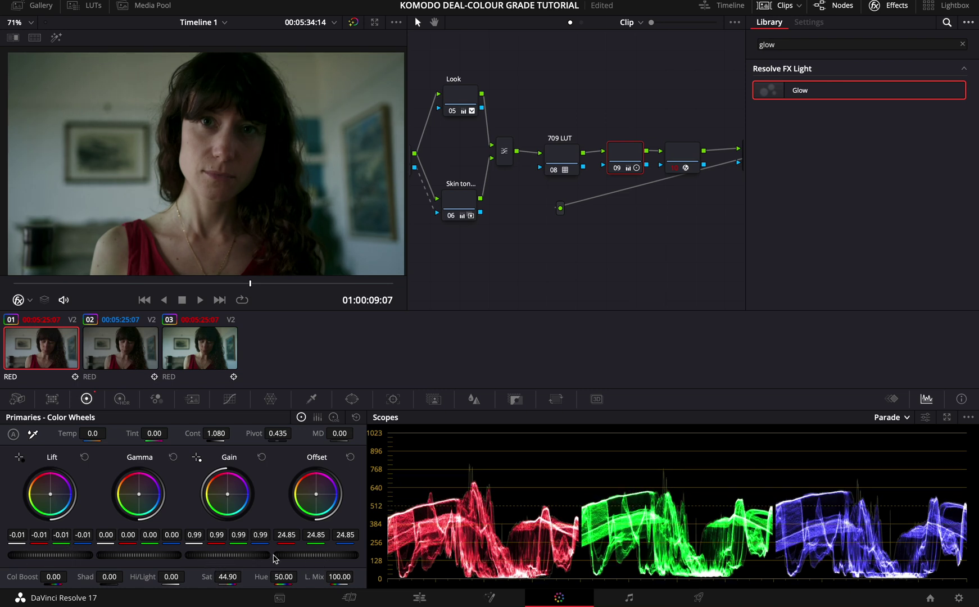
drag(148, 555, 139, 558)
drag(215, 434, 197, 435)
key(ctrl+z)
key(ctrl+z)
key(ctrl+z)
key(ctrl+z)
key(ctrl+z)
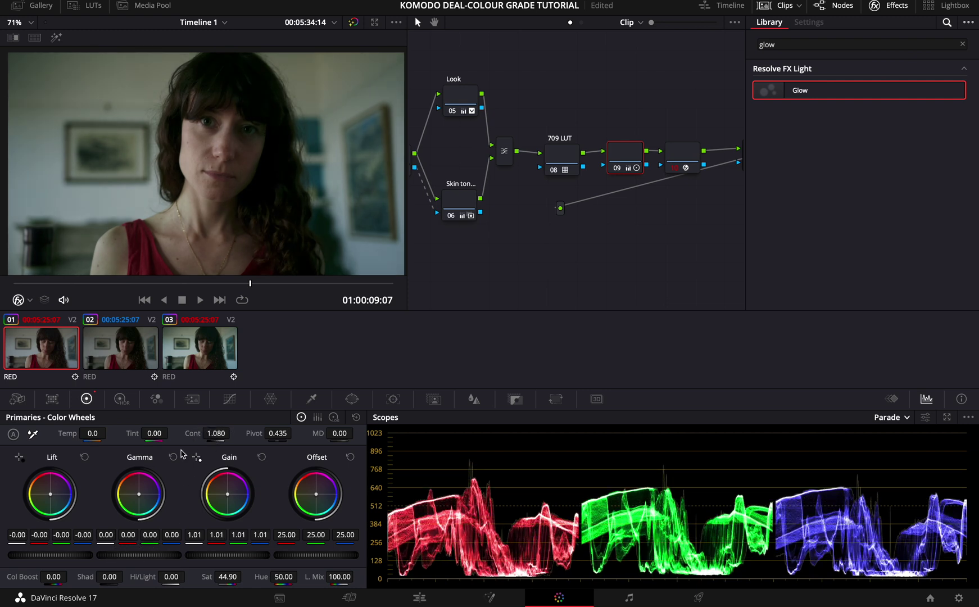
Set node 09's master Lift to 0.01, Gamma to -0.01 and Contrast to 1.106
drag(46, 557, 54, 557)
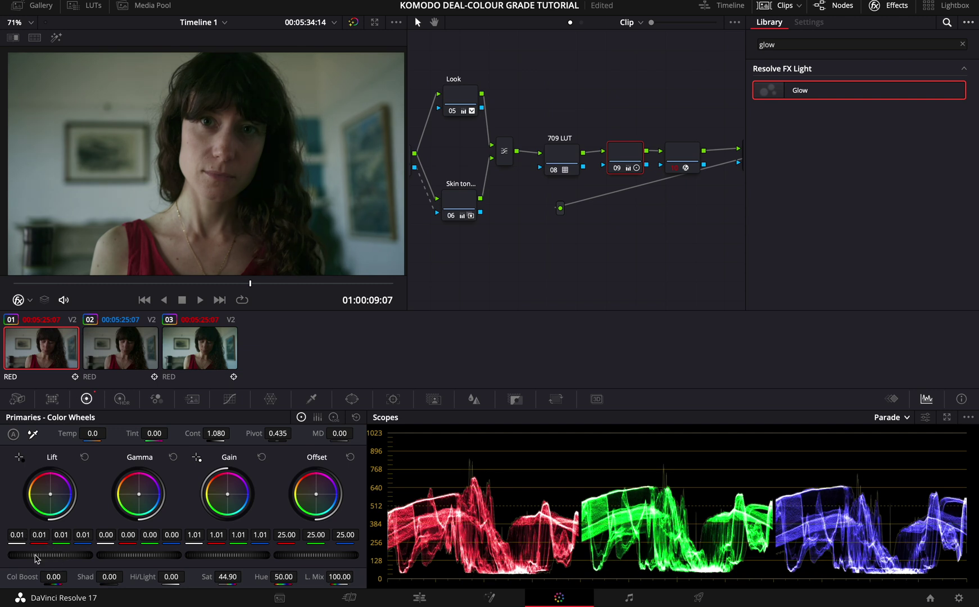
mouse_move(165, 556)
mouse_down()
mouse_move(137, 558)
mouse_move(155, 555)
mouse_up()
scroll(570, 184, right, 1)
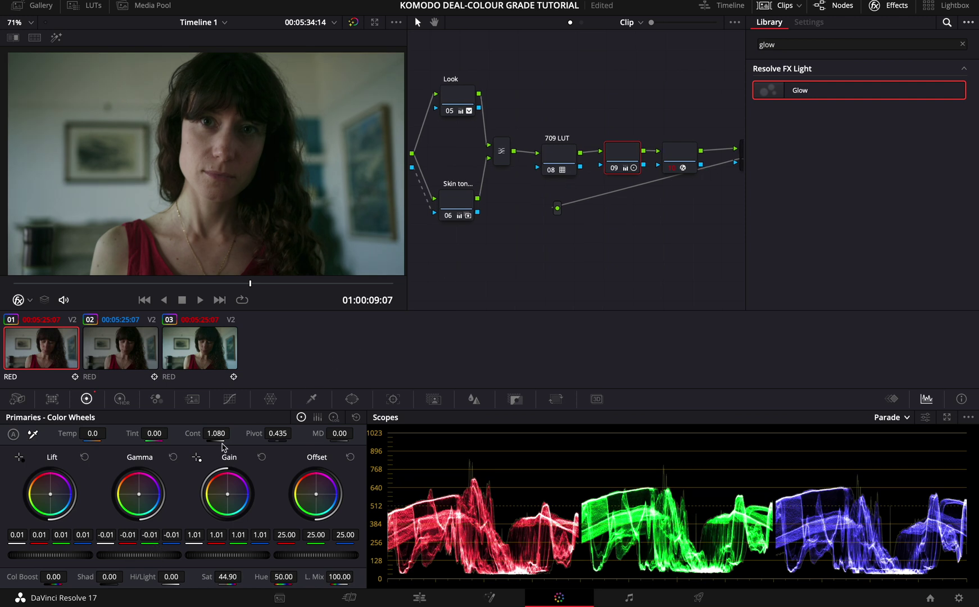
drag(216, 433, 226, 433)
Compare the image with and without skin tone node 06 by toggling that node repeatedly
scroll(587, 116, left, 3)
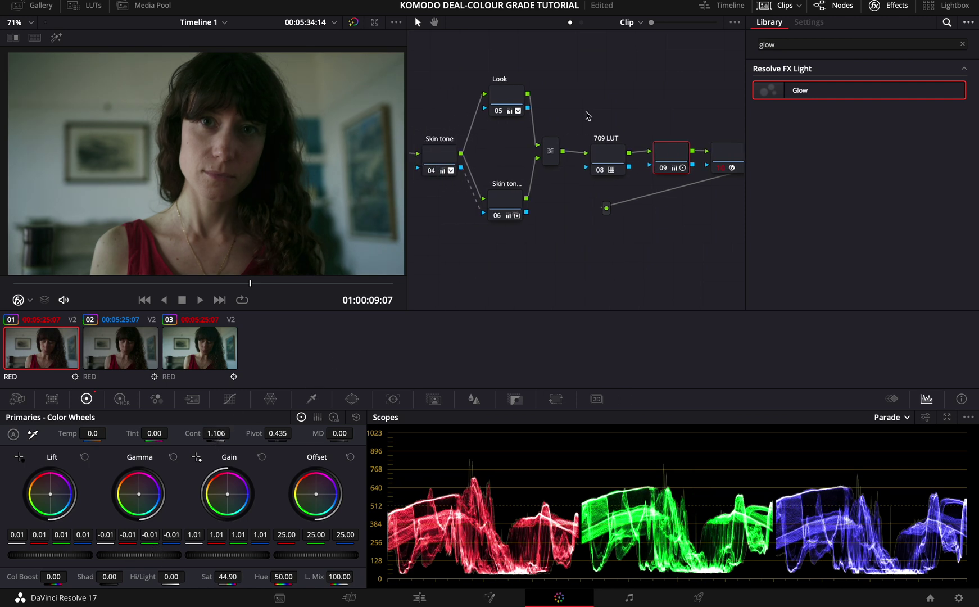
scroll(587, 116, left, 1)
click(523, 201)
key(super+d)
key(super+d)
key(super+d)
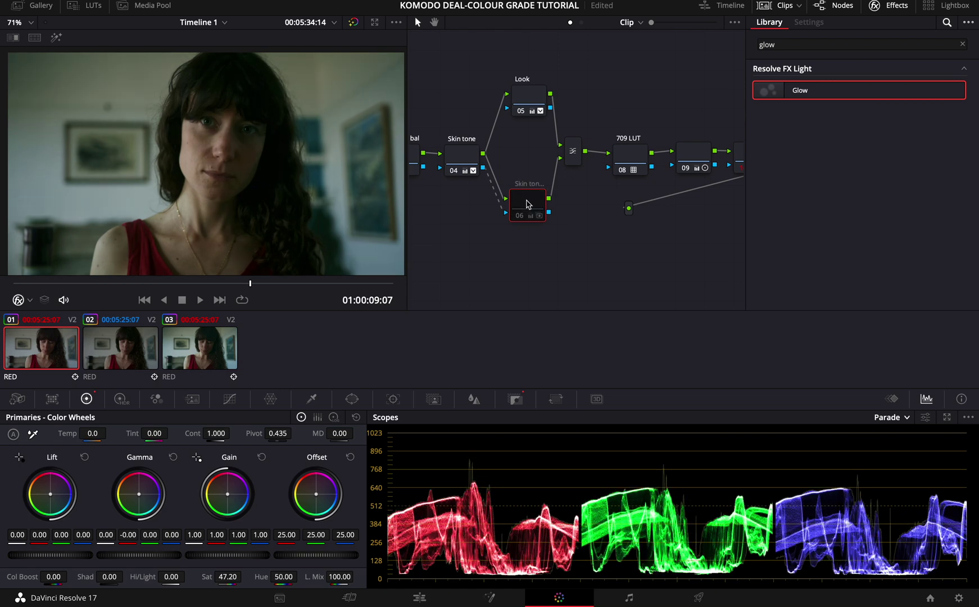
key(super+d)
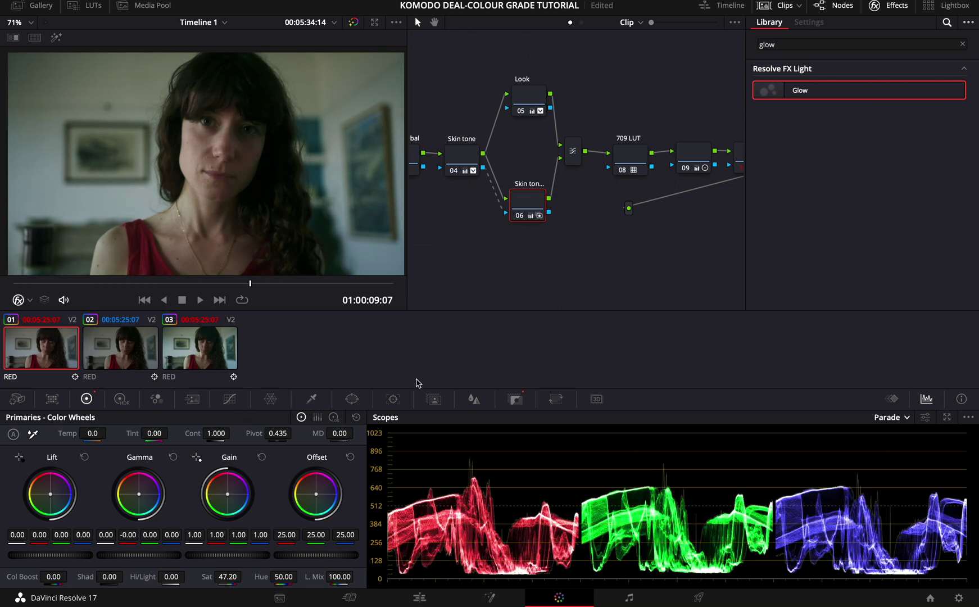
Check the Look node's key settings, and reduce node 06's Key Output Gain to 0.459
click(515, 400)
click(537, 98)
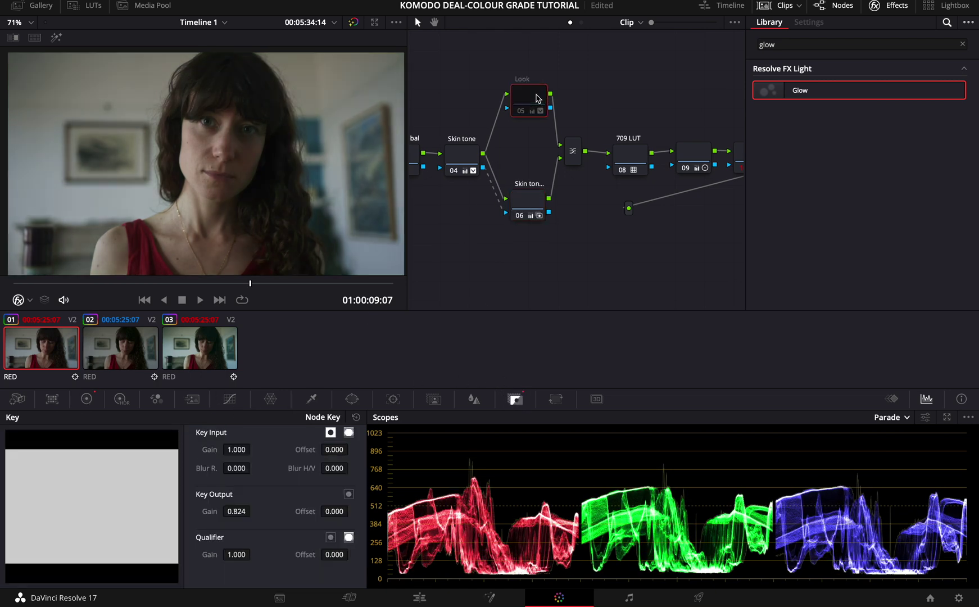
click(528, 198)
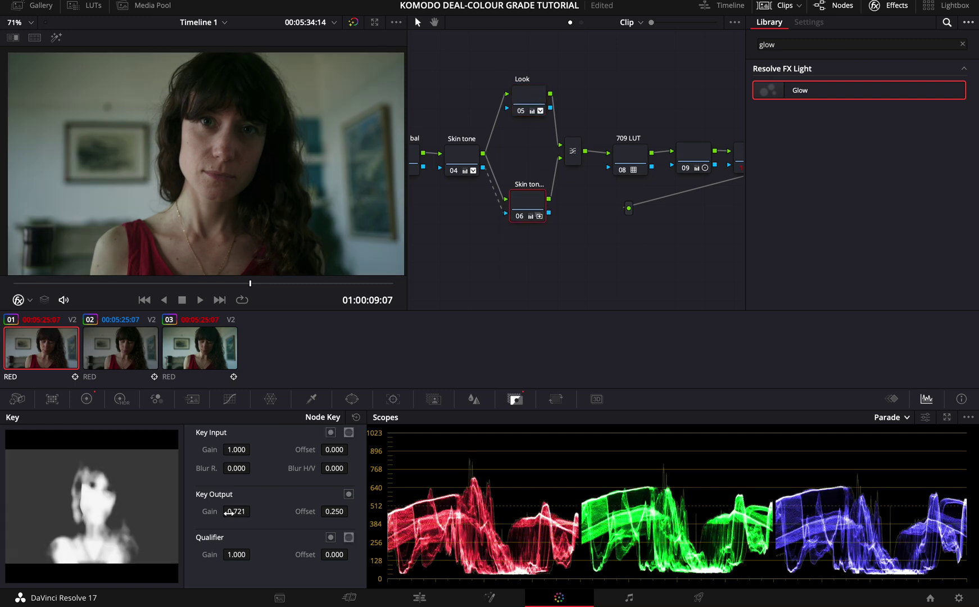
drag(229, 512, 83, 580)
Check the Look node's key again and review the graded clip full screen at different frames
click(528, 104)
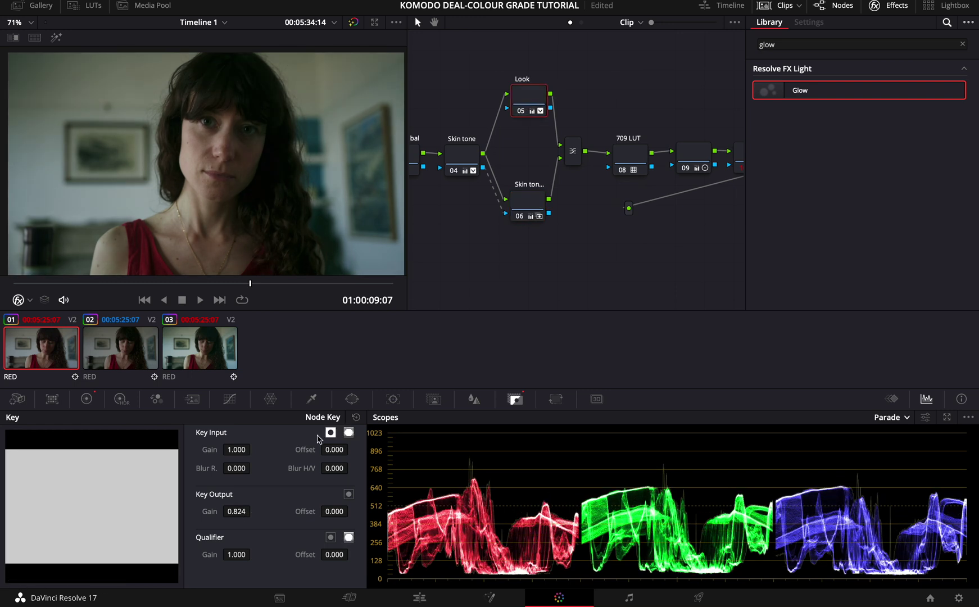
scroll(518, 232, right, 5)
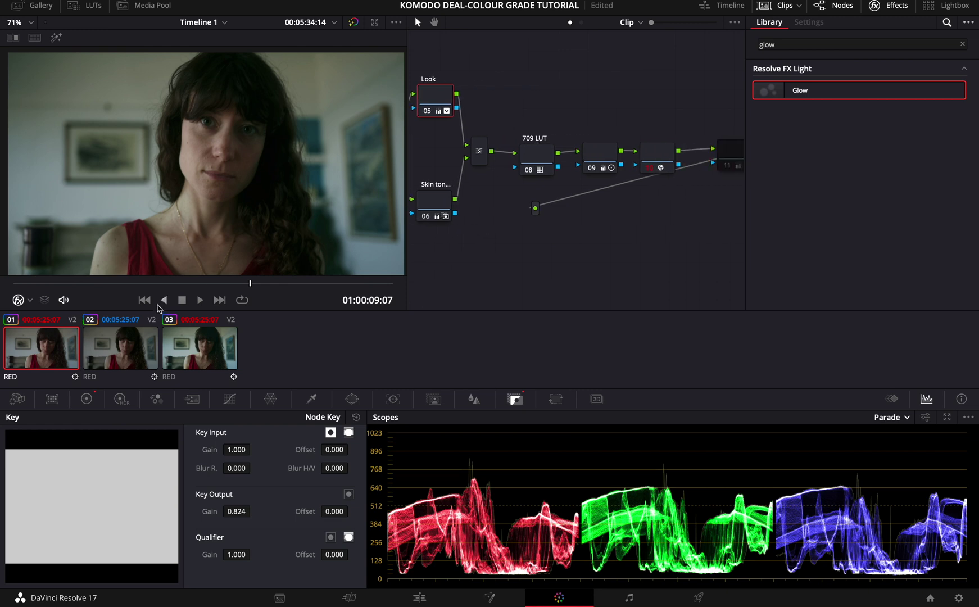
key(super+f)
drag(456, 574, 501, 573)
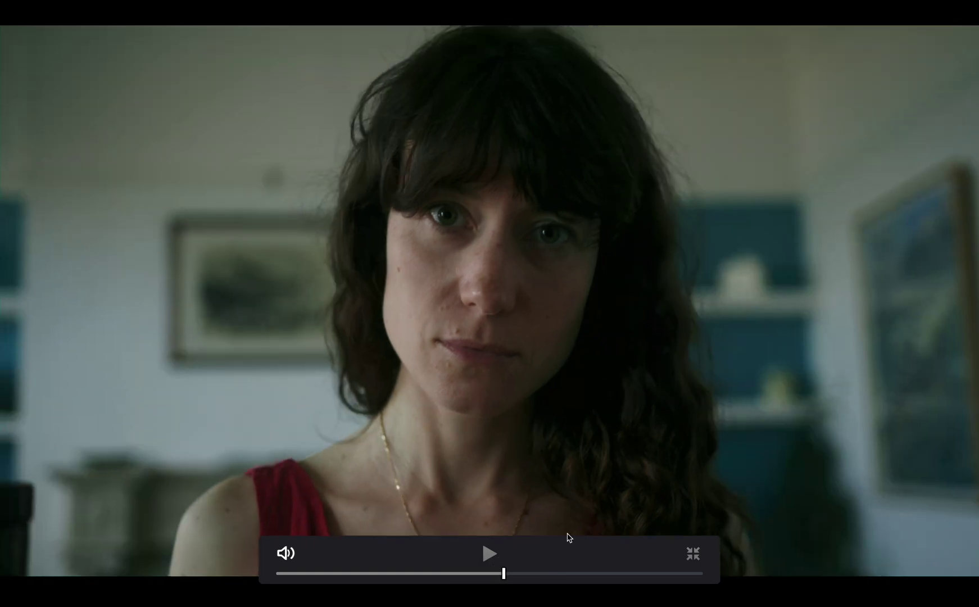
click(545, 574)
key(super+f)
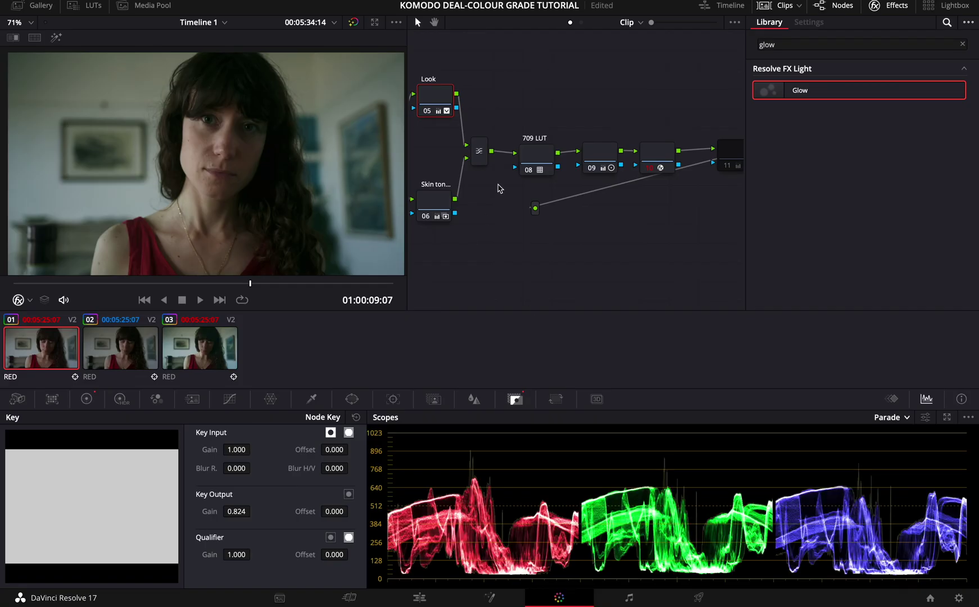
Lower skin tone node 06's Saturation to 43.00 and check the result full screen at two frames
click(429, 205)
scroll(571, 214, left, 3)
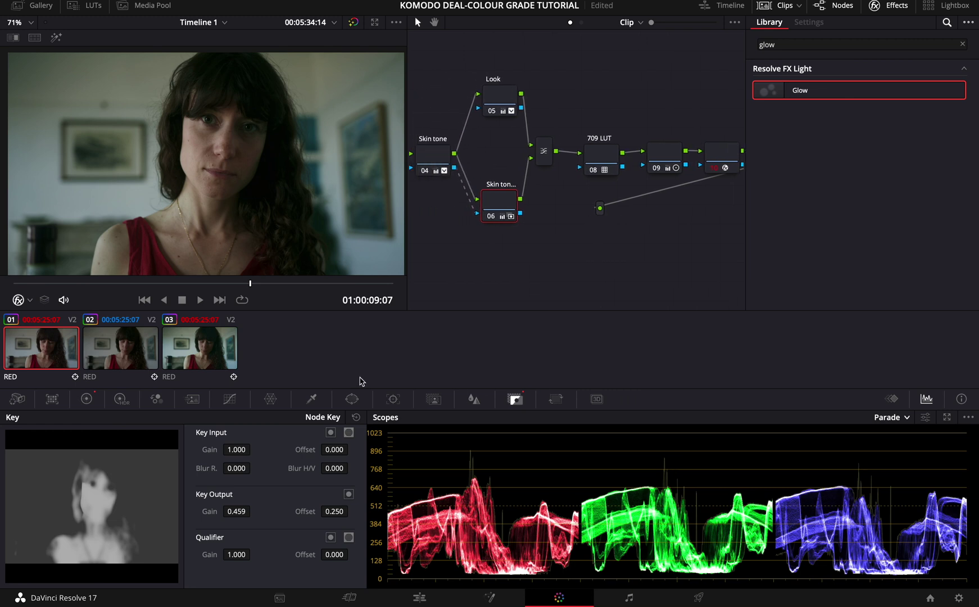
click(87, 400)
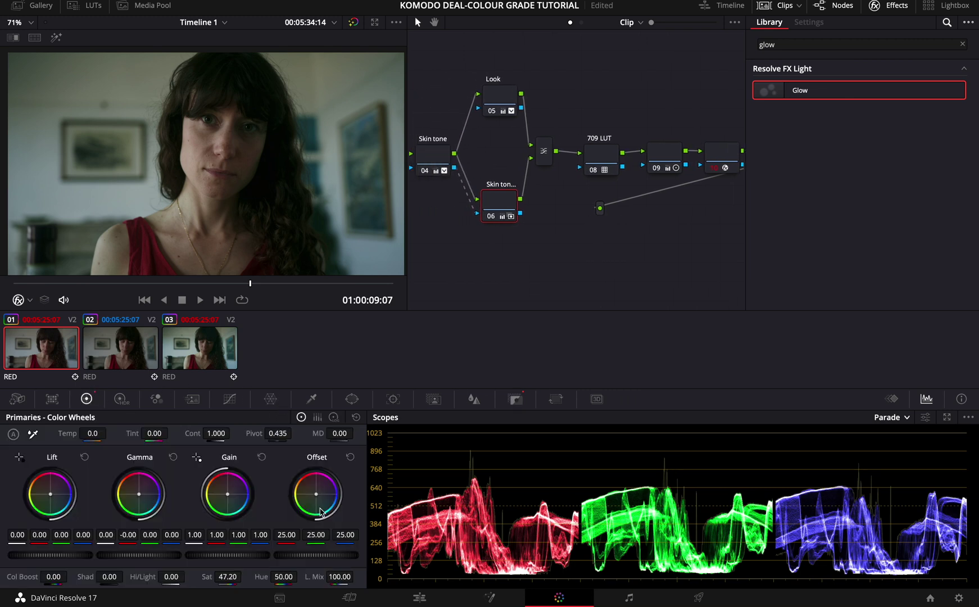
mouse_move(227, 578)
mouse_down()
mouse_move(204, 587)
mouse_move(218, 587)
mouse_up()
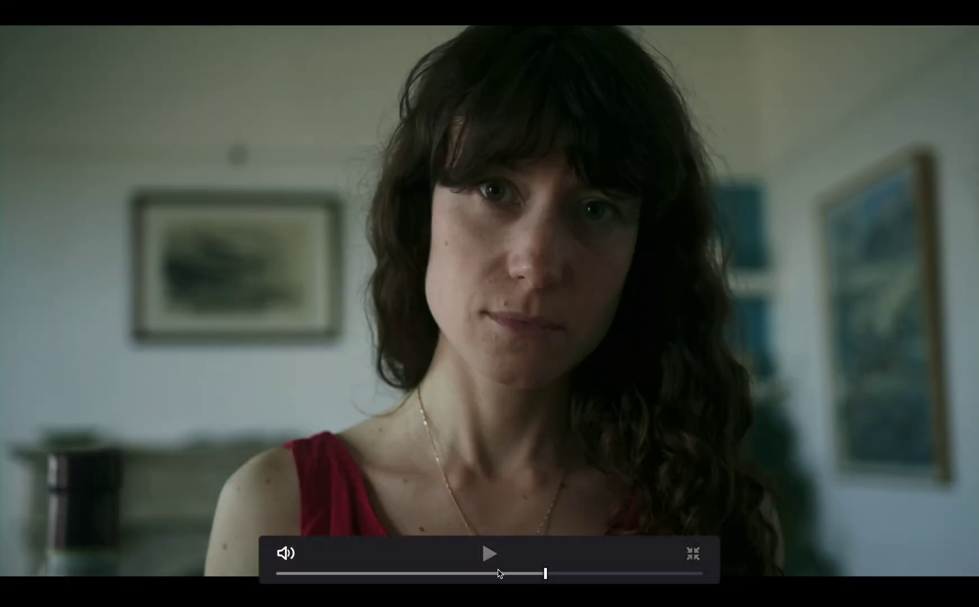
click(473, 573)
click(545, 569)
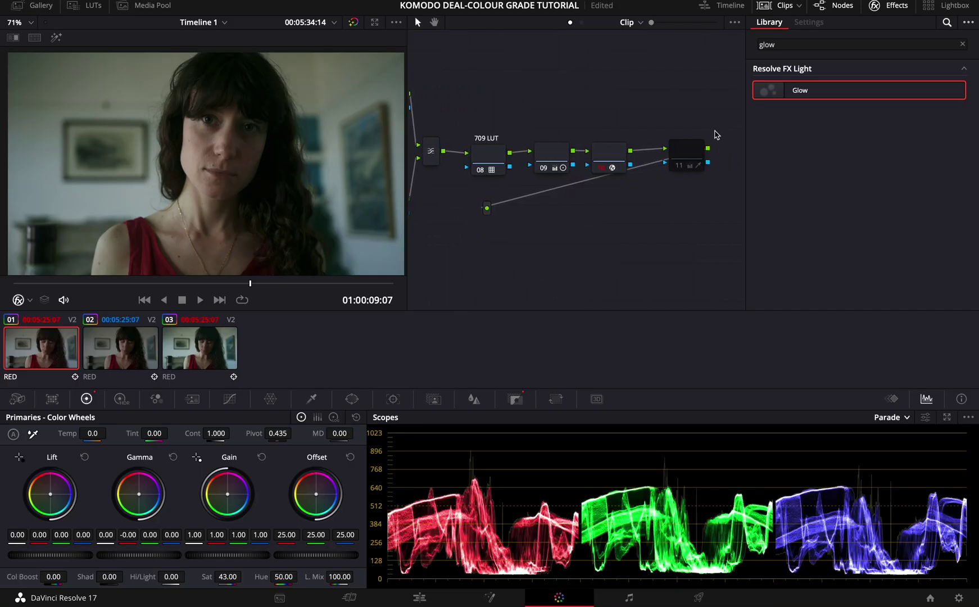
Toggle node 11 to check its effect, delete it, and add a new serial node after the Glow node
drag(688, 152, 683, 162)
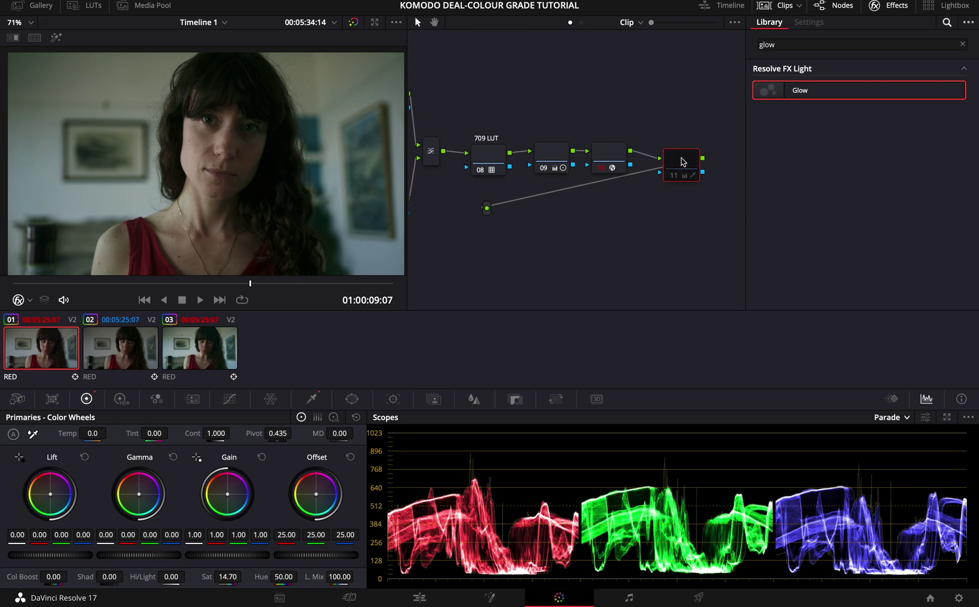
key(super+d)
key(super+d)
key(Delete)
click(611, 150)
key(alt+s)
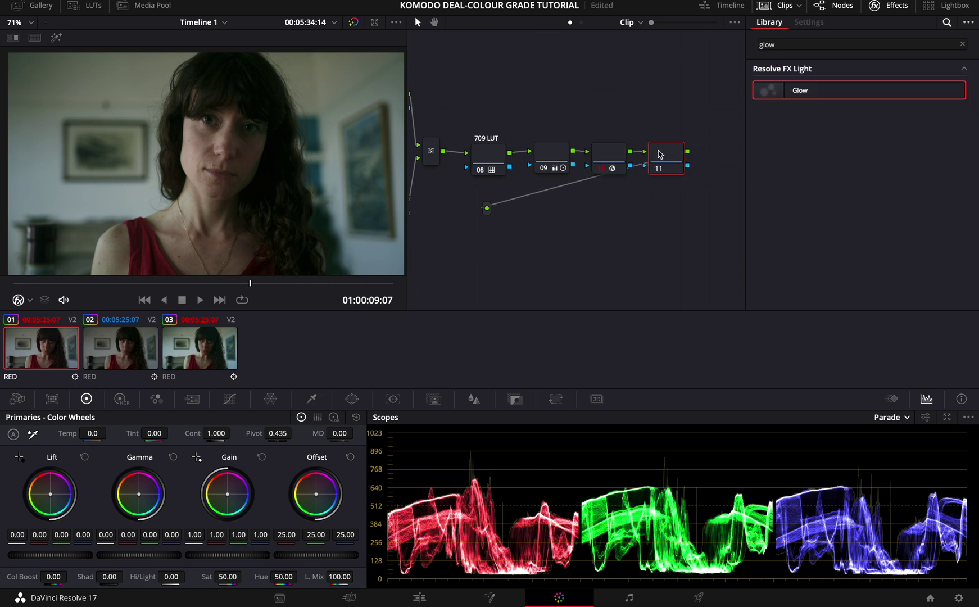
Search the effects library for "grain" and apply Film Grain to the new node 11
double_click(804, 43)
text(grain)
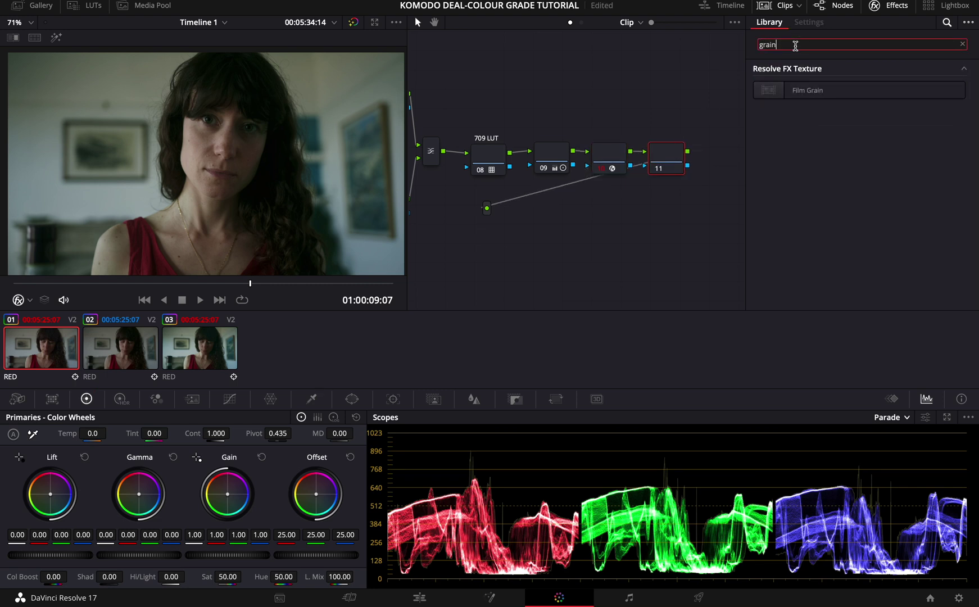
drag(807, 89, 669, 160)
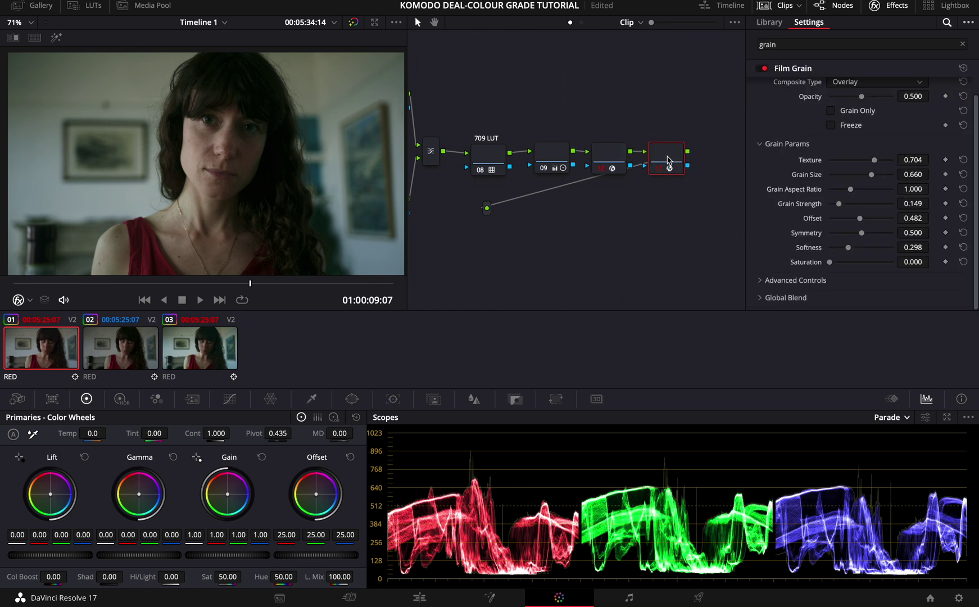
Enable Grain Only for the Film Grain effect and inspect the 16mm grain full screen at different frames
scroll(864, 135, up, 1)
click(849, 102)
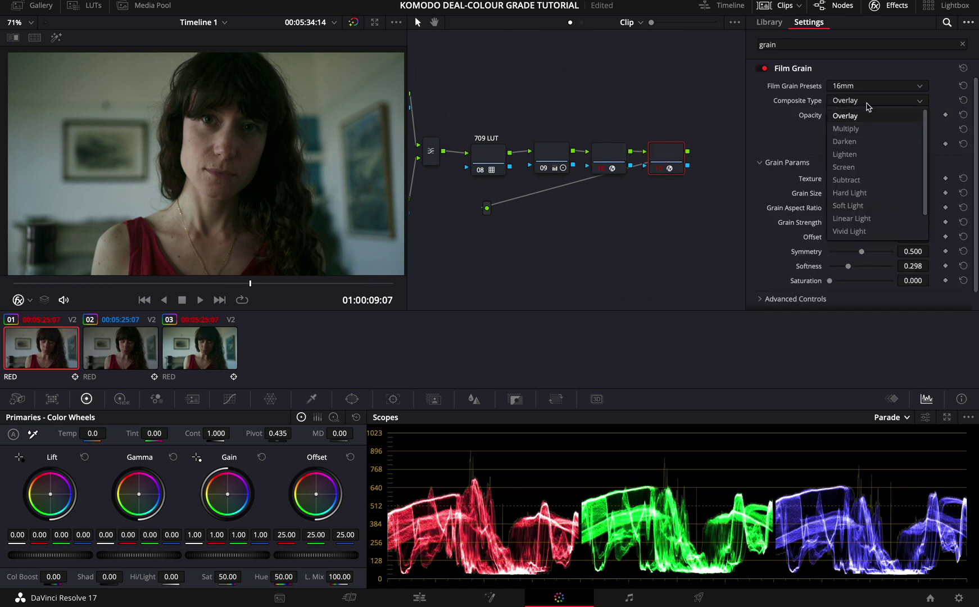
click(858, 88)
click(836, 131)
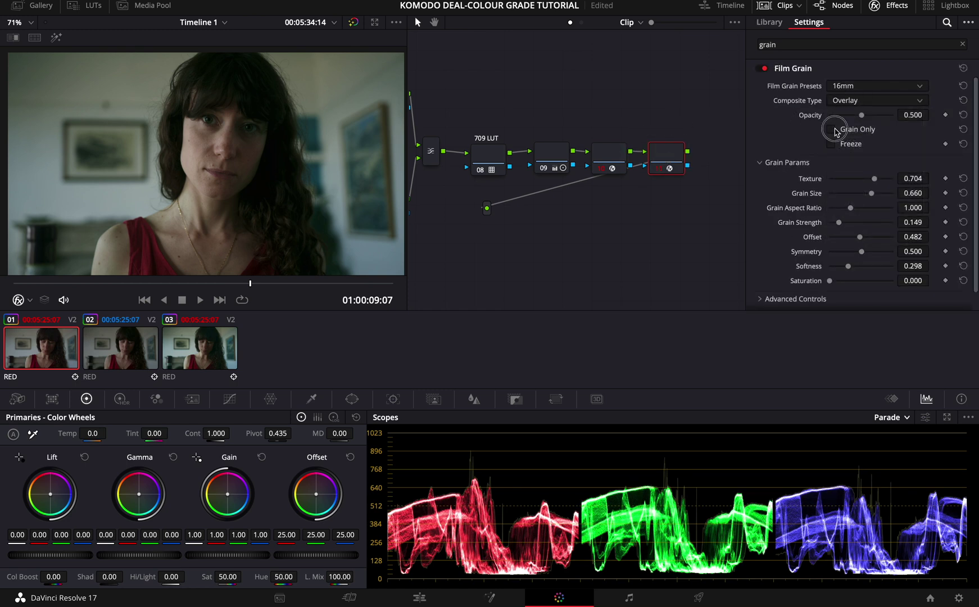
key(ctrl+f)
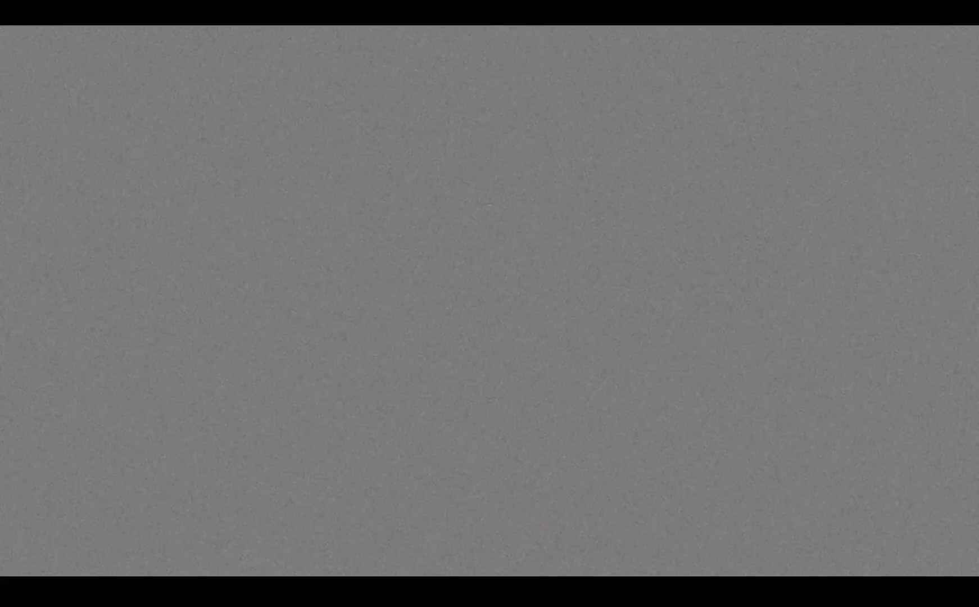
click(426, 573)
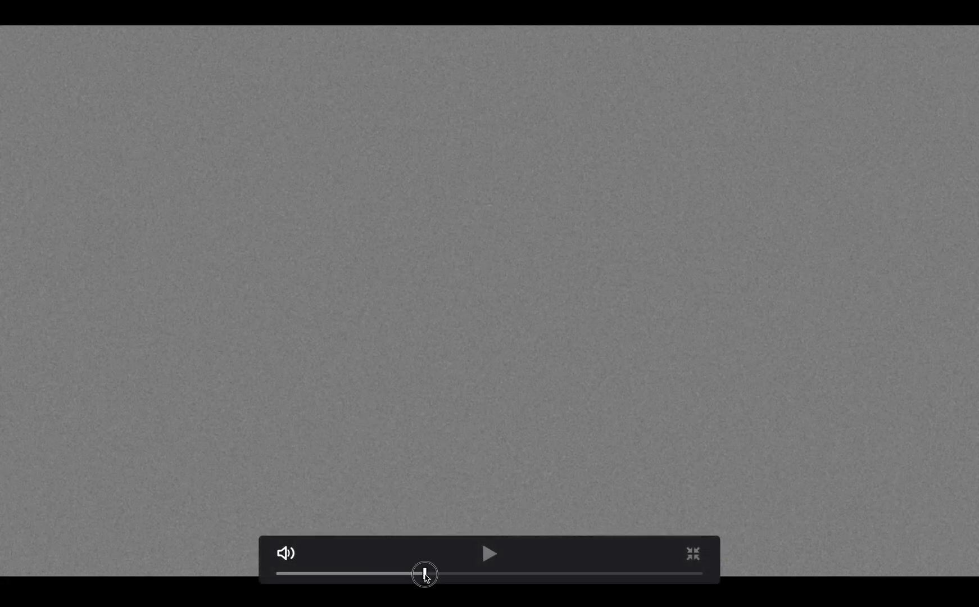
click(466, 573)
key(Escape)
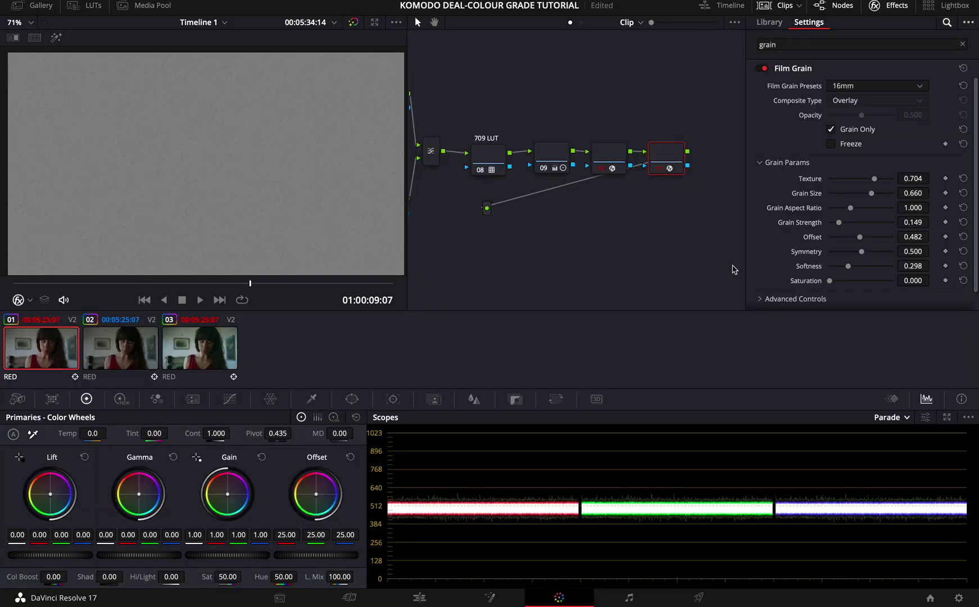
Try a grain Saturation of 0.403, and change the Film Grain preset to 16mm 250D
drag(833, 284, 857, 283)
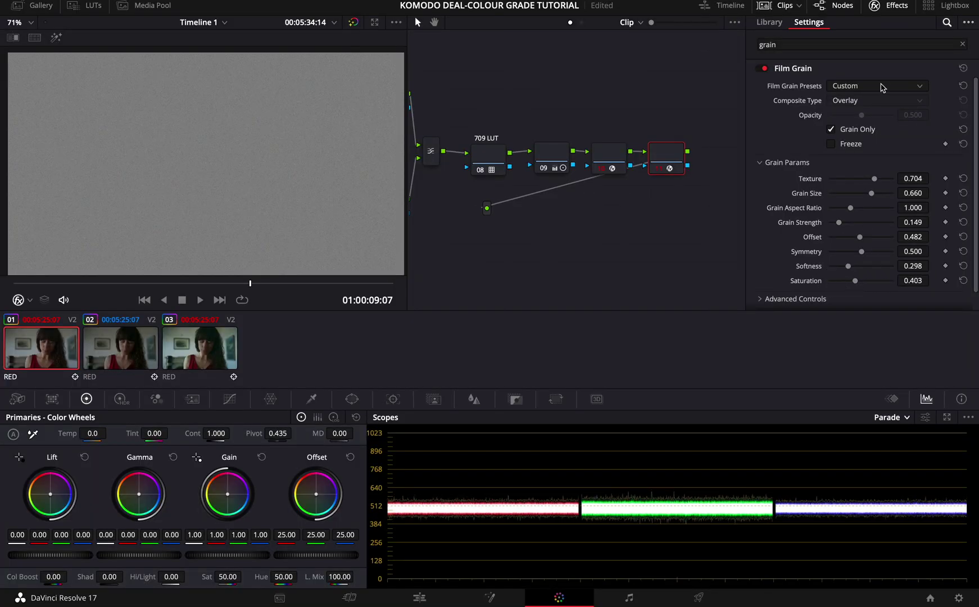
click(859, 84)
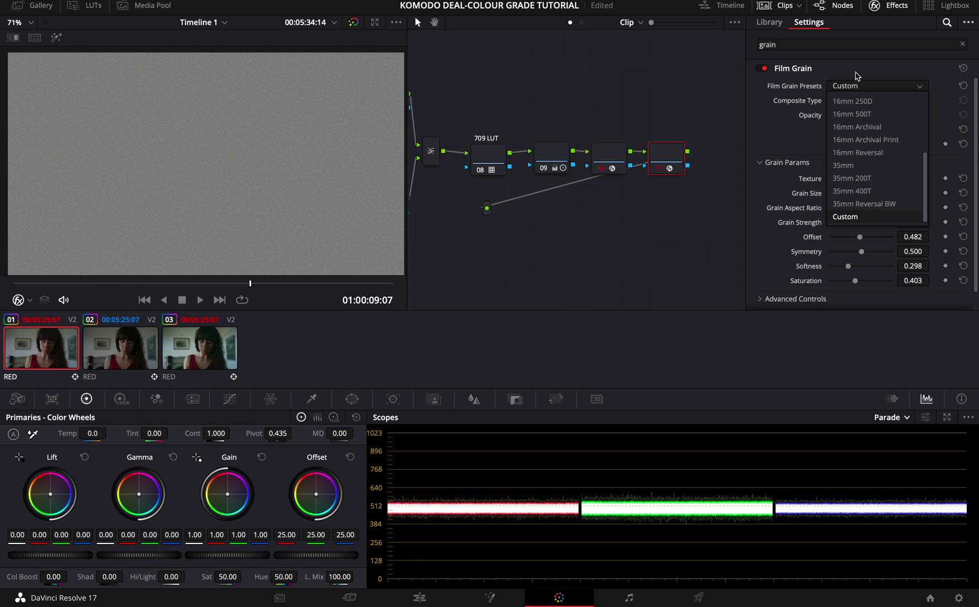
scroll(883, 143, up, 3)
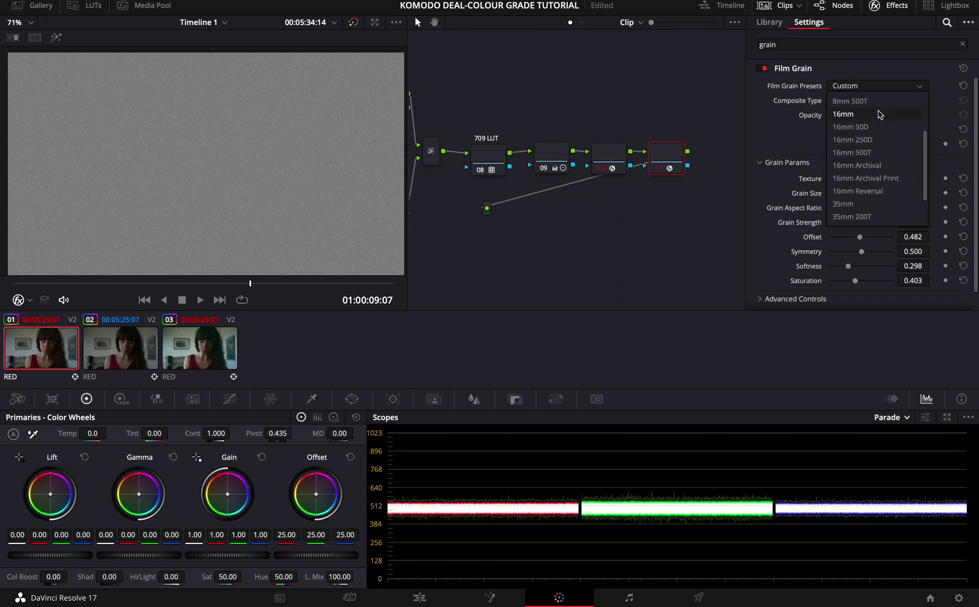
click(886, 141)
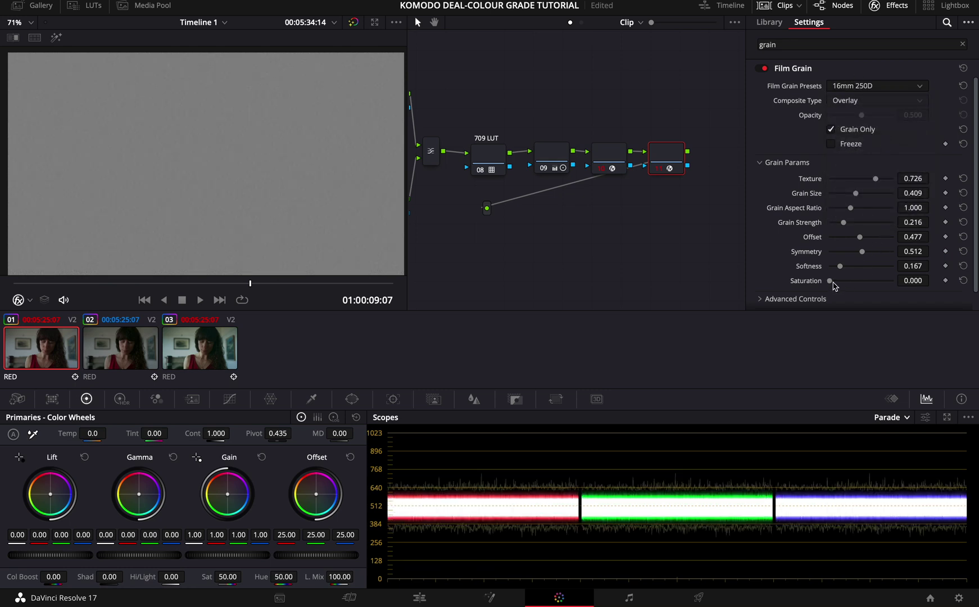
Set the Film Grain saturation to 0.559, the grain size to 0.578 and the texture to 0.587
drag(831, 282, 867, 287)
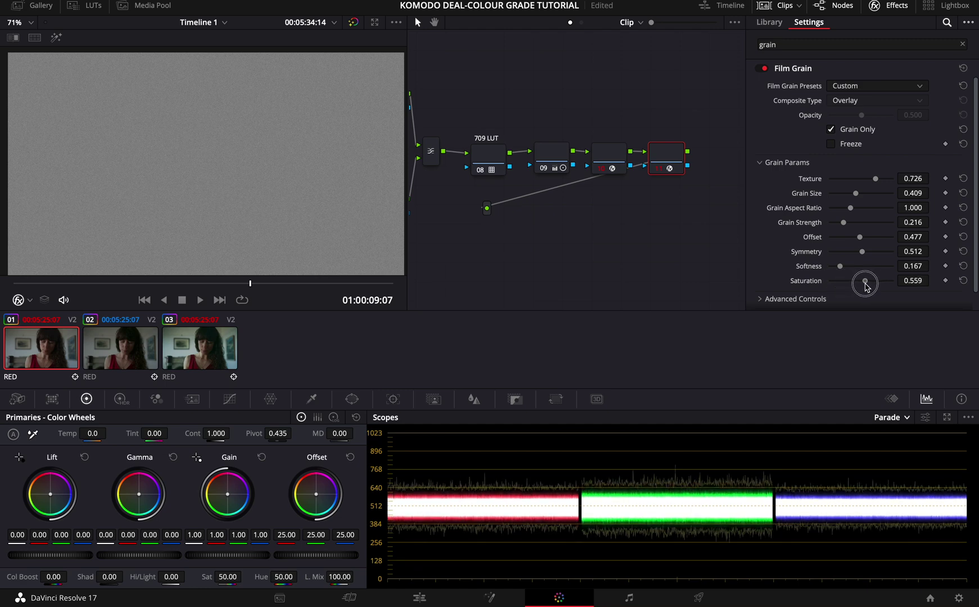
drag(856, 193, 868, 200)
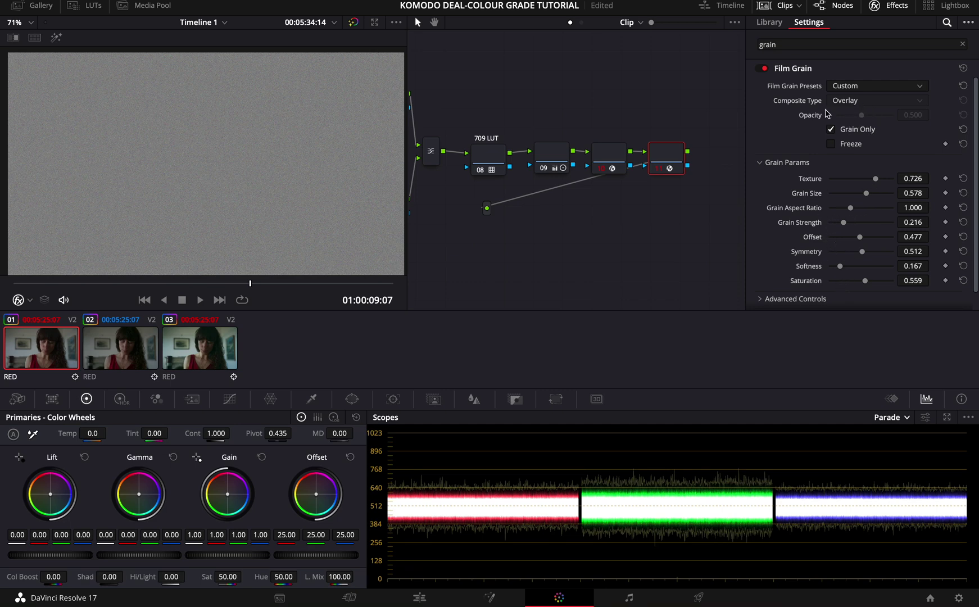
drag(868, 179, 865, 184)
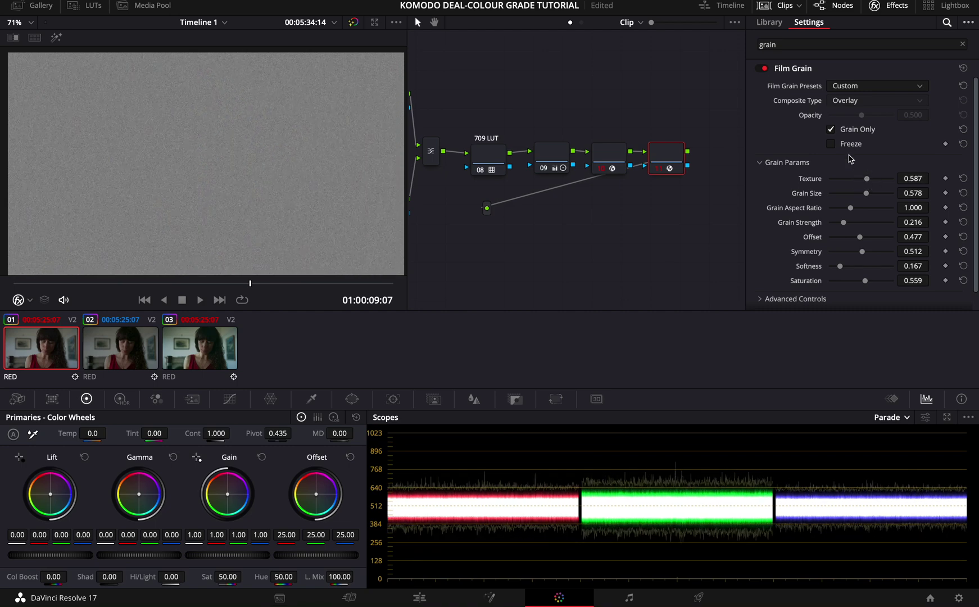
Turn off Grain Only for the Film Grain effect and play the graded clip full screen to review the grain
click(855, 90)
click(808, 59)
click(831, 129)
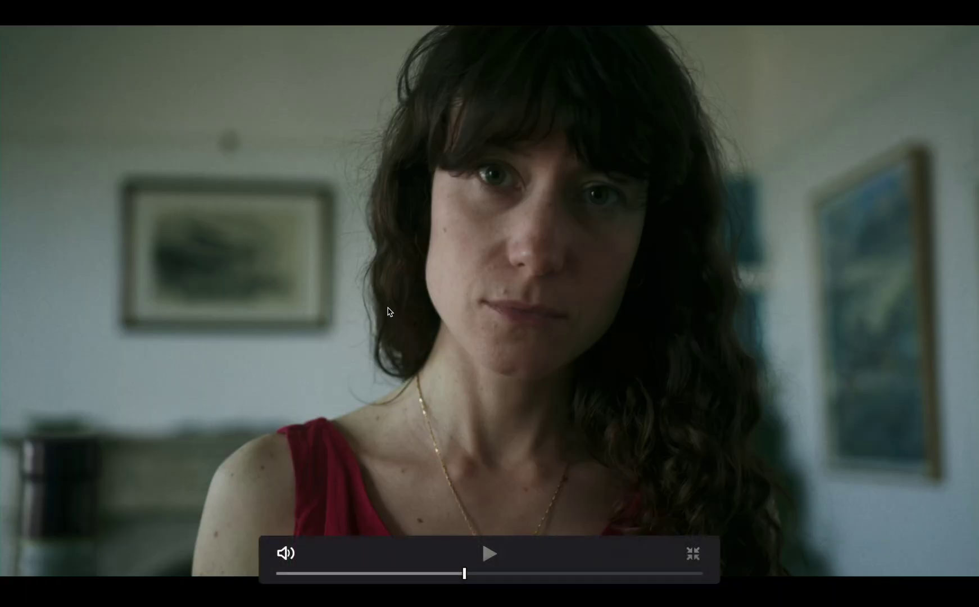
key(space)
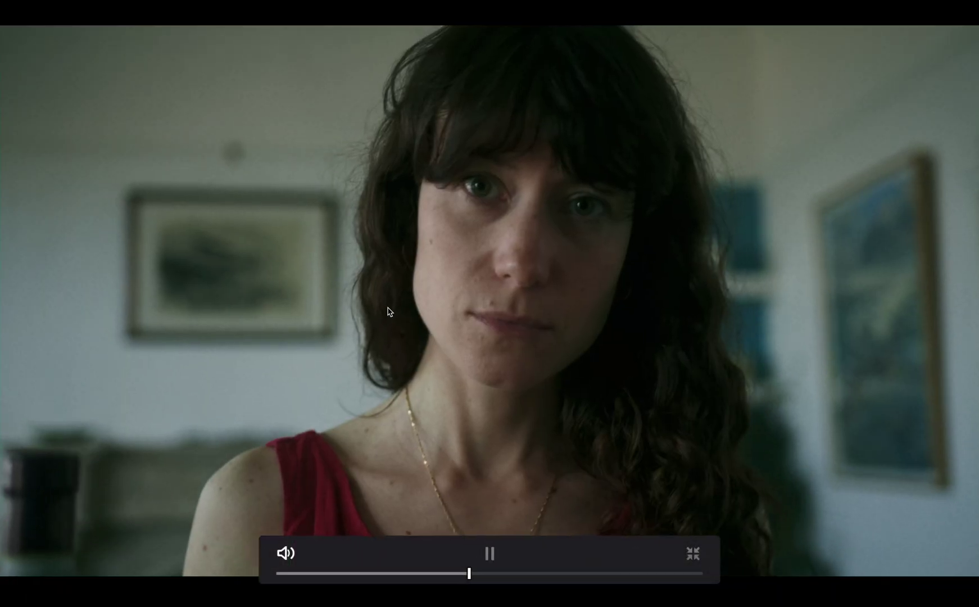
key(space)
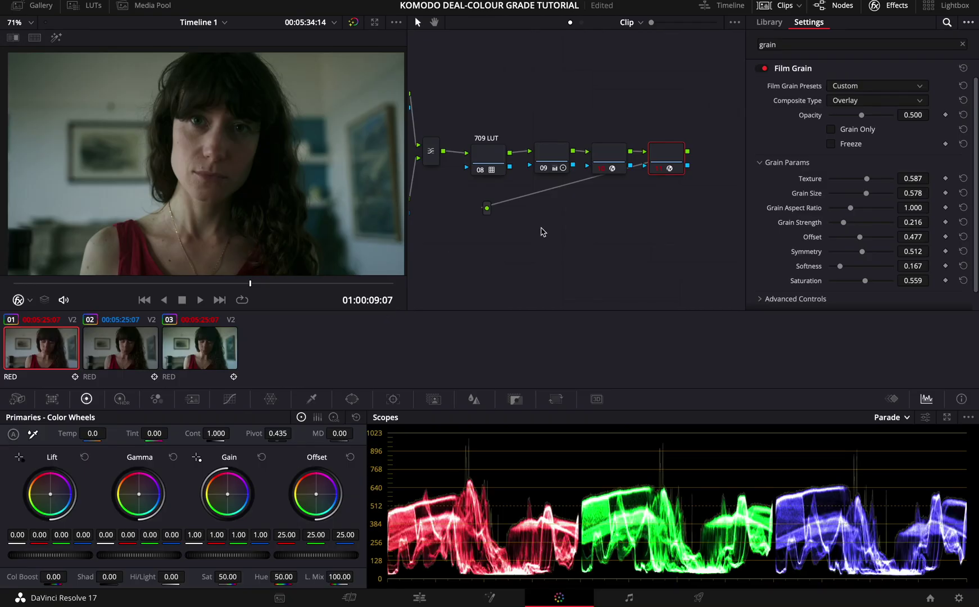
Add a serial node after the Film Grain node, search the effects library for "vigne" and apply Vignette to it
key(alt+s)
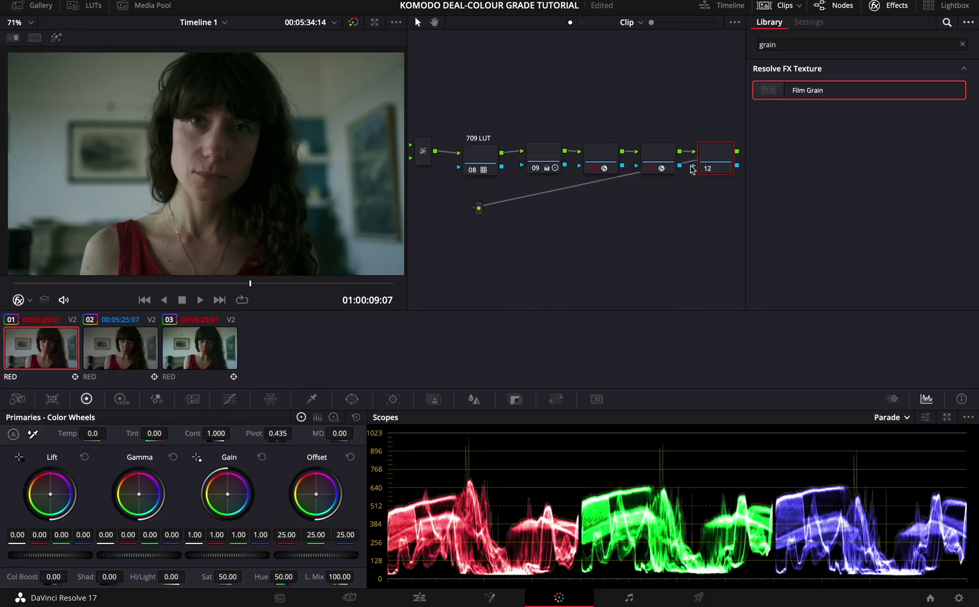
right_click(707, 161)
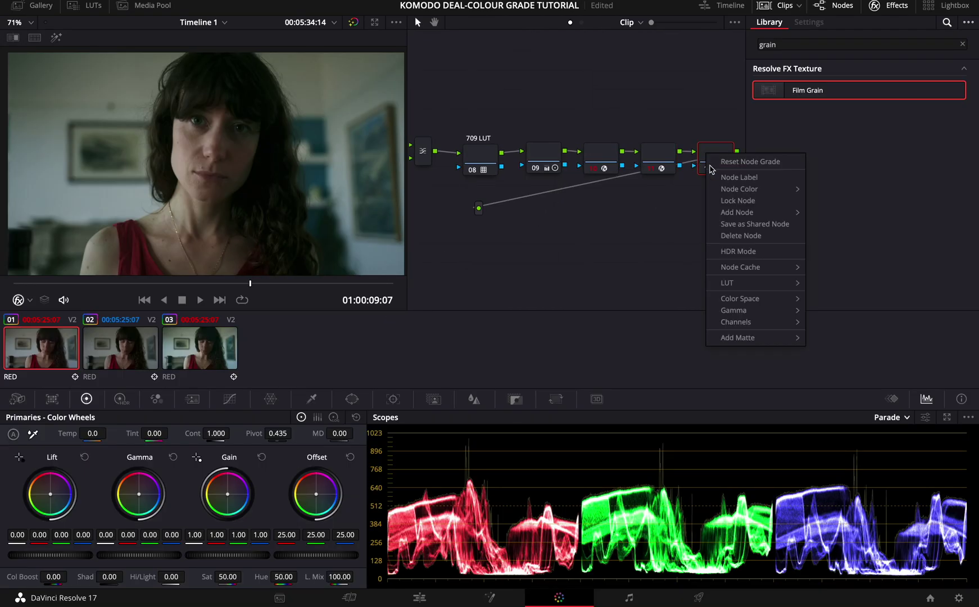
click(705, 135)
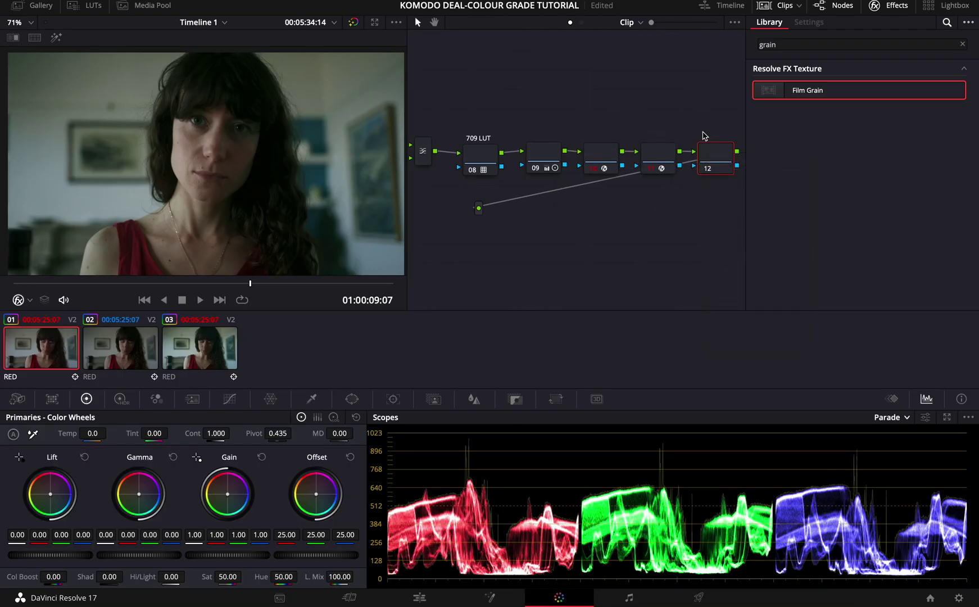
double_click(776, 45)
text(ving)
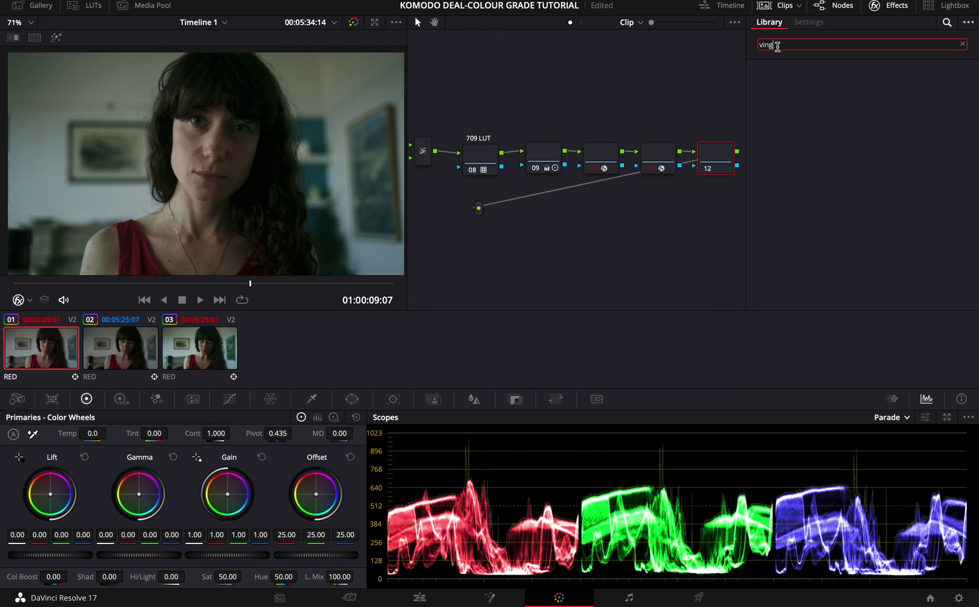
key(BackSpace)
key(BackSpace)
text(gne)
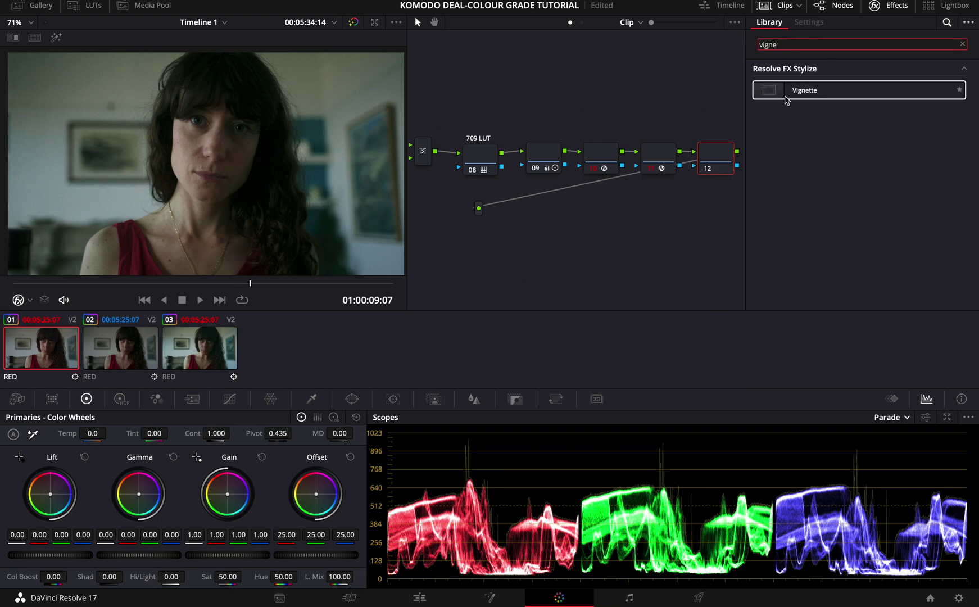
drag(787, 96, 713, 161)
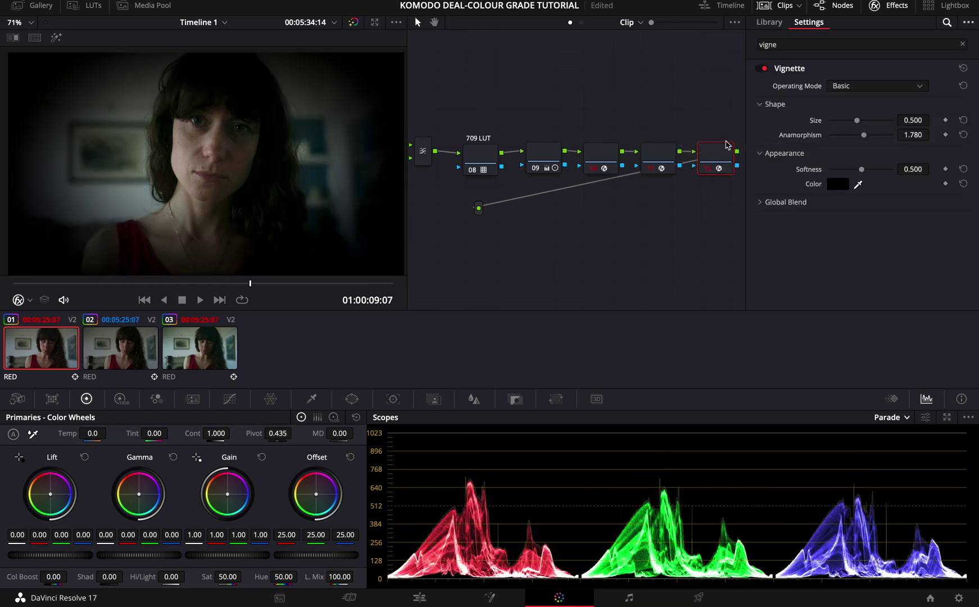
Switch the Vignette to Advanced mode and set its size to 0.663 and its global blend to 0.559
click(853, 86)
click(867, 115)
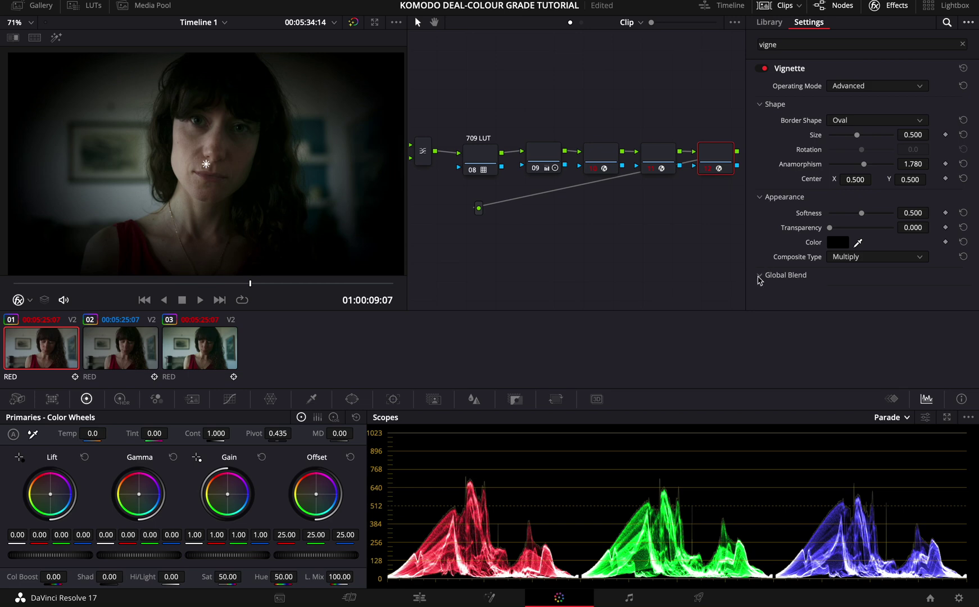
click(760, 276)
drag(856, 136, 871, 133)
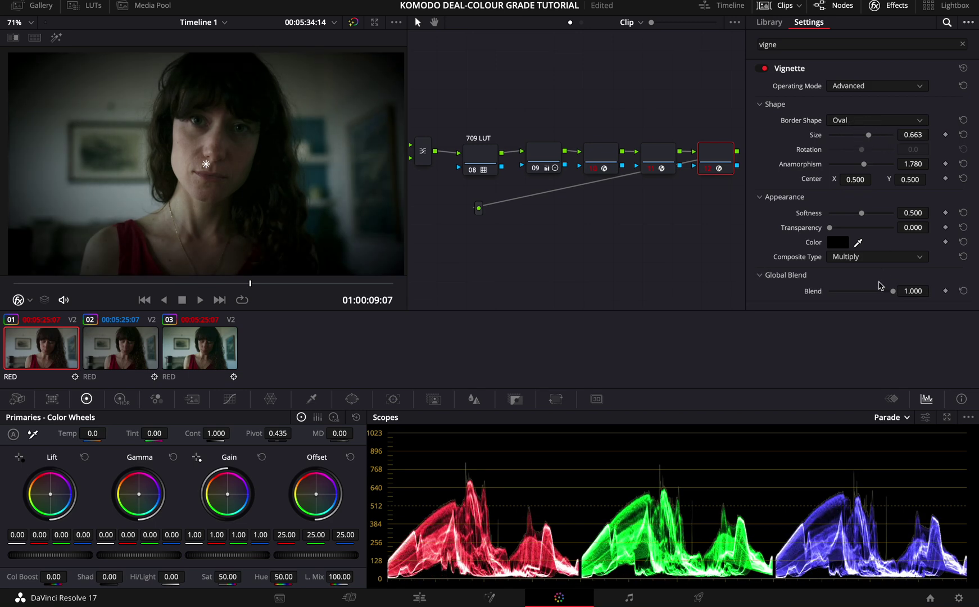
mouse_move(884, 297)
mouse_down()
mouse_move(852, 298)
mouse_move(867, 292)
mouse_up()
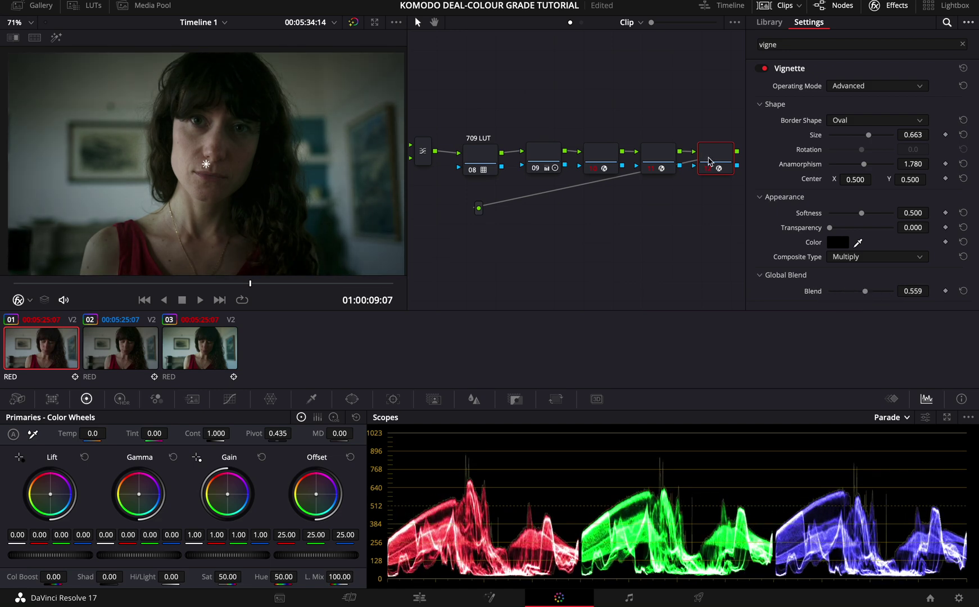
Move the Vignette node down, just below the Film Grain node, and review the clip full screen
drag(709, 161, 694, 200)
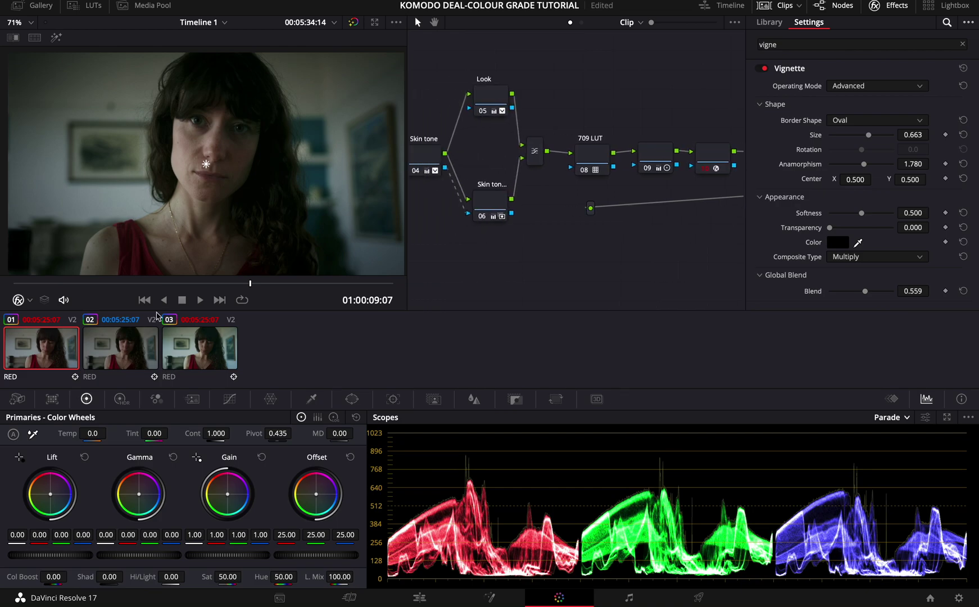
key(ctrl+f)
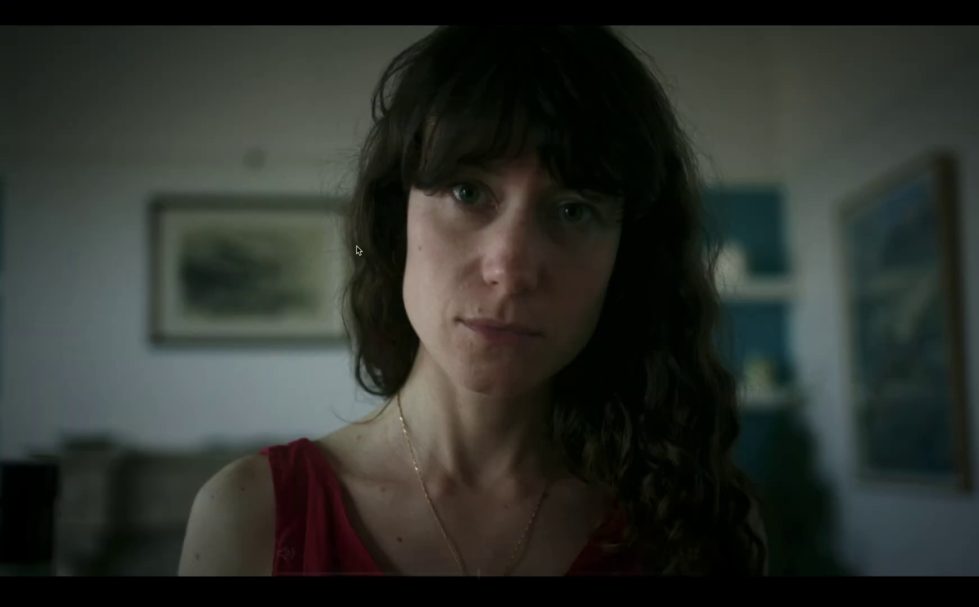
mouse_move(478, 474)
key(space)
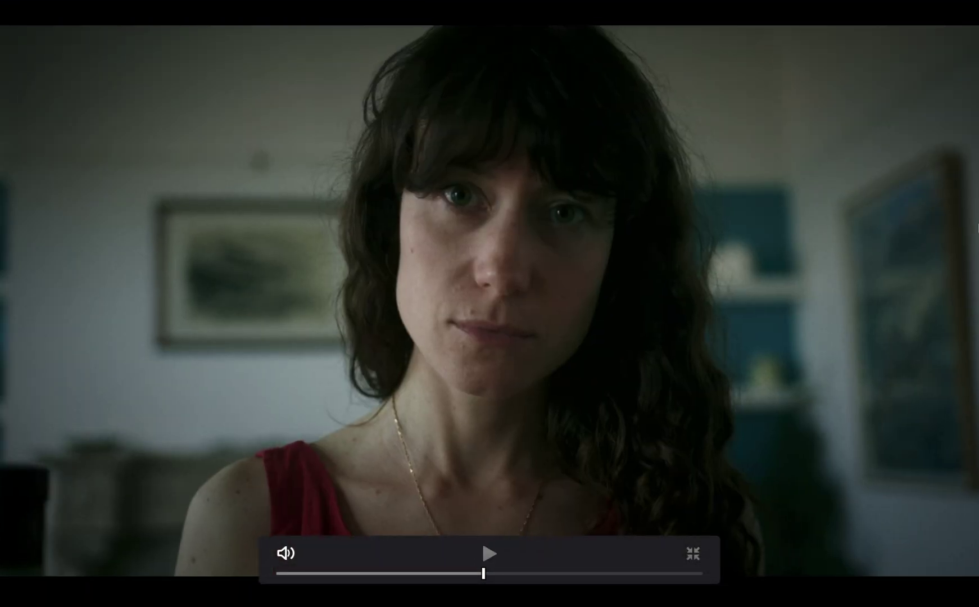
key(Escape)
On the Film Grain node, set the grain size to 0.285, the texture to 0.642 and the opacity to 0.394
click(646, 151)
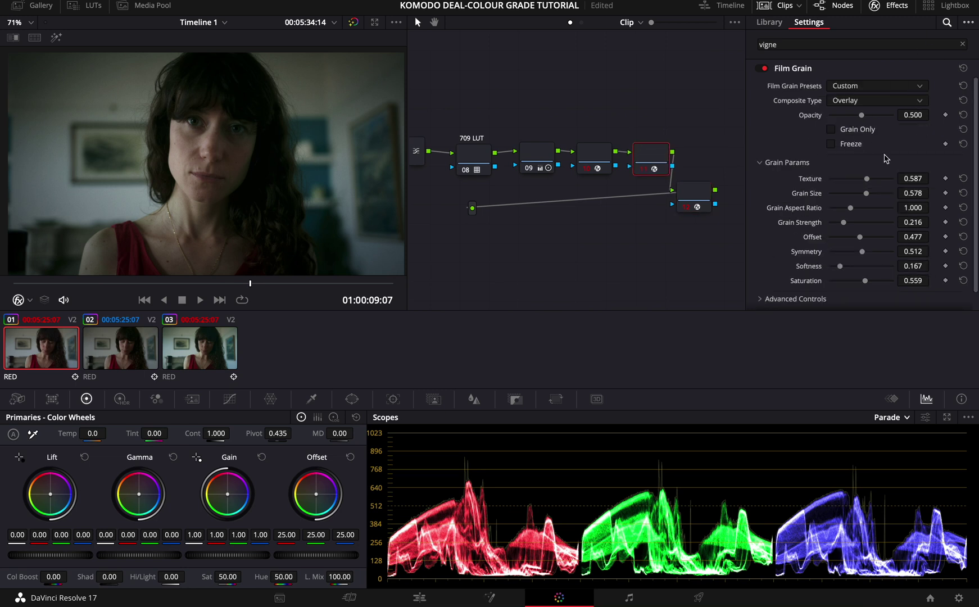
drag(864, 193, 838, 196)
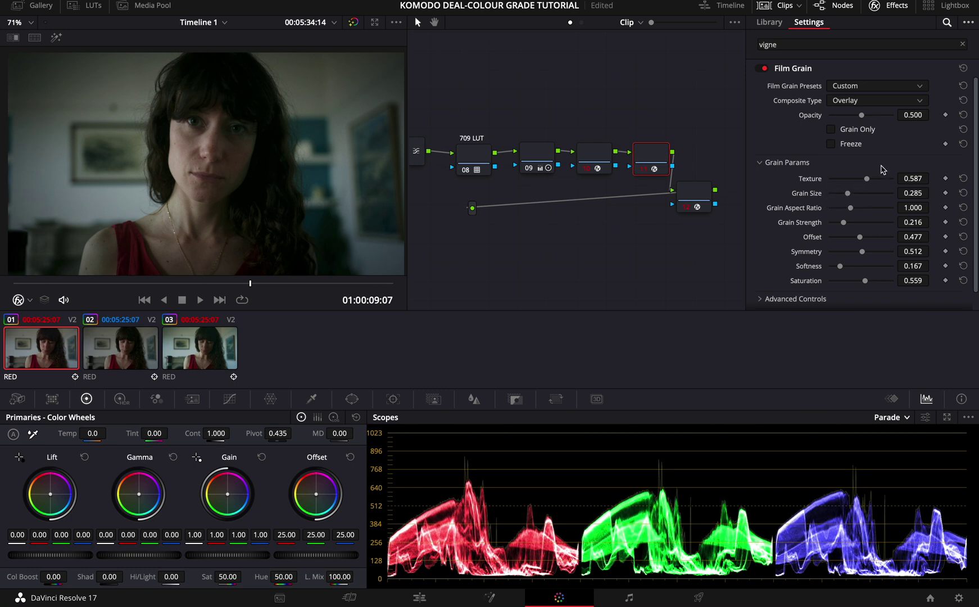
mouse_move(867, 178)
mouse_down()
mouse_move(842, 178)
mouse_move(871, 178)
mouse_up()
mouse_move(861, 115)
mouse_down()
mouse_move(891, 116)
mouse_move(790, 116)
mouse_move(856, 116)
mouse_up()
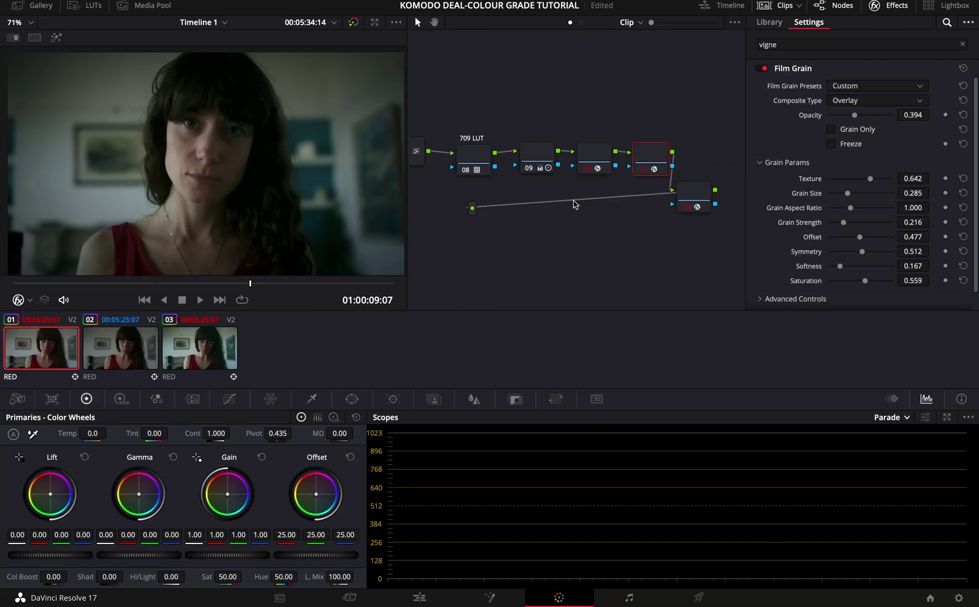
Bypass the Vignette node and inspect the Film Grain effect full screen with Grain Only enabled
click(697, 198)
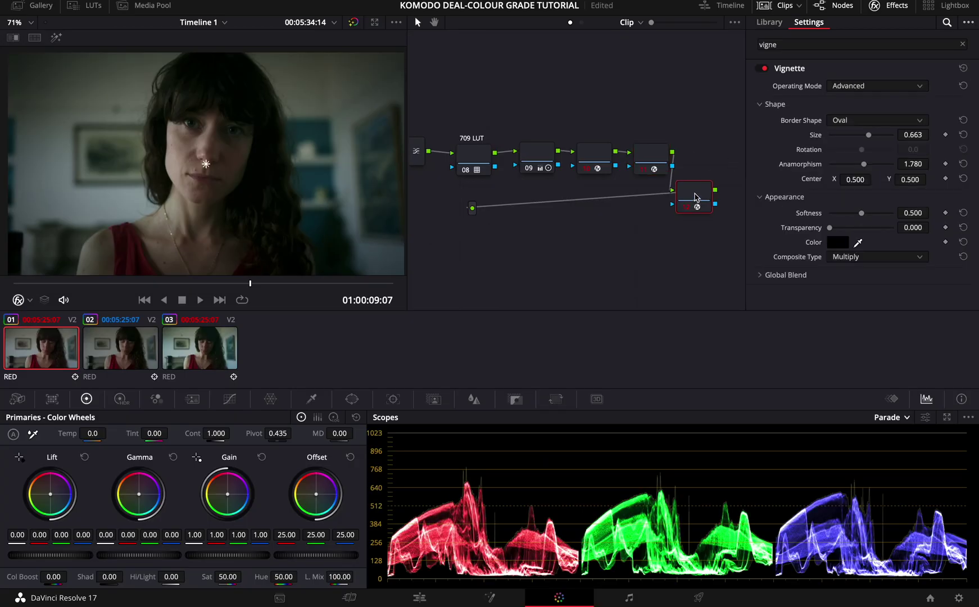
click(662, 157)
click(695, 191)
key(super+d)
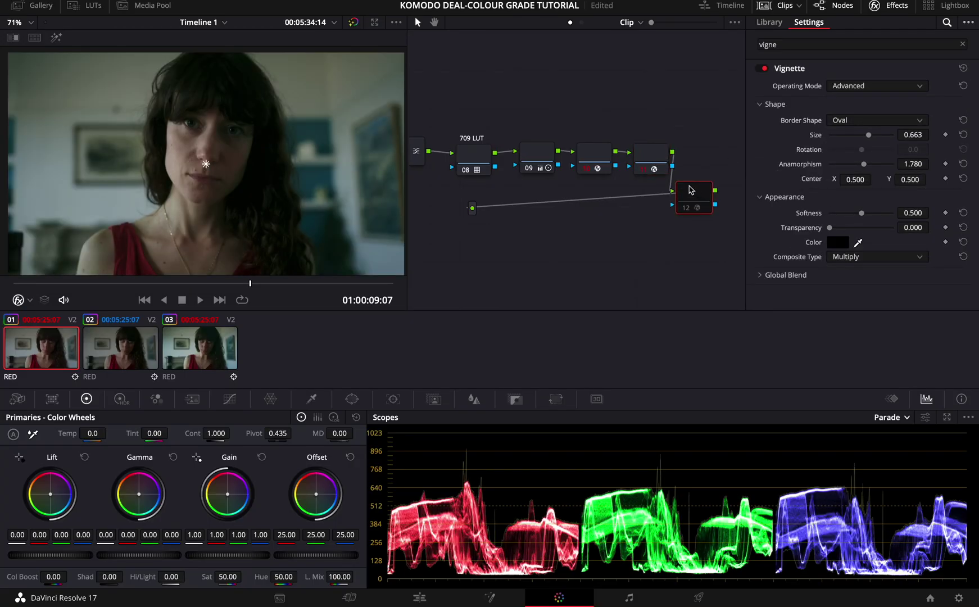
click(645, 158)
click(831, 130)
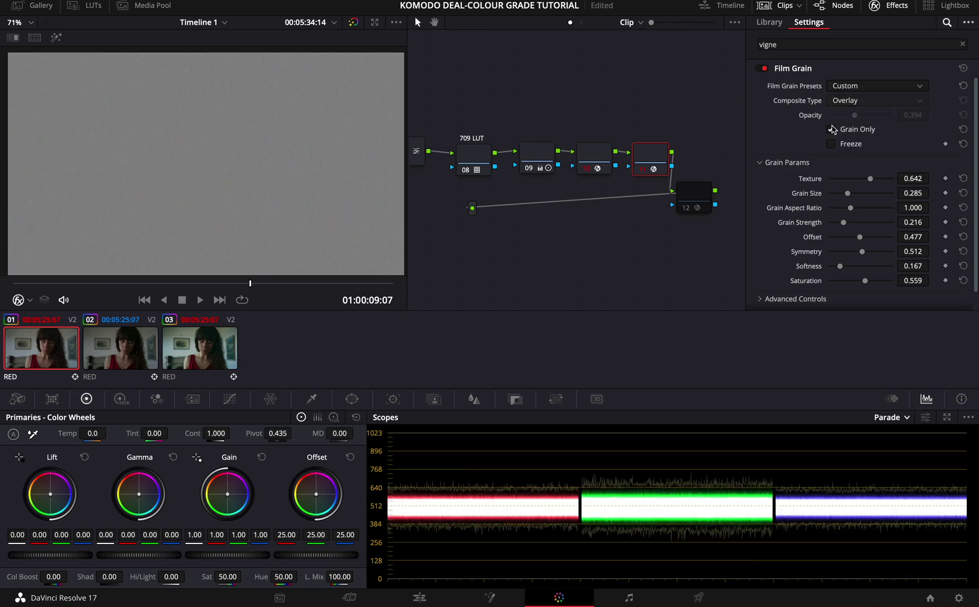
key(super+f)
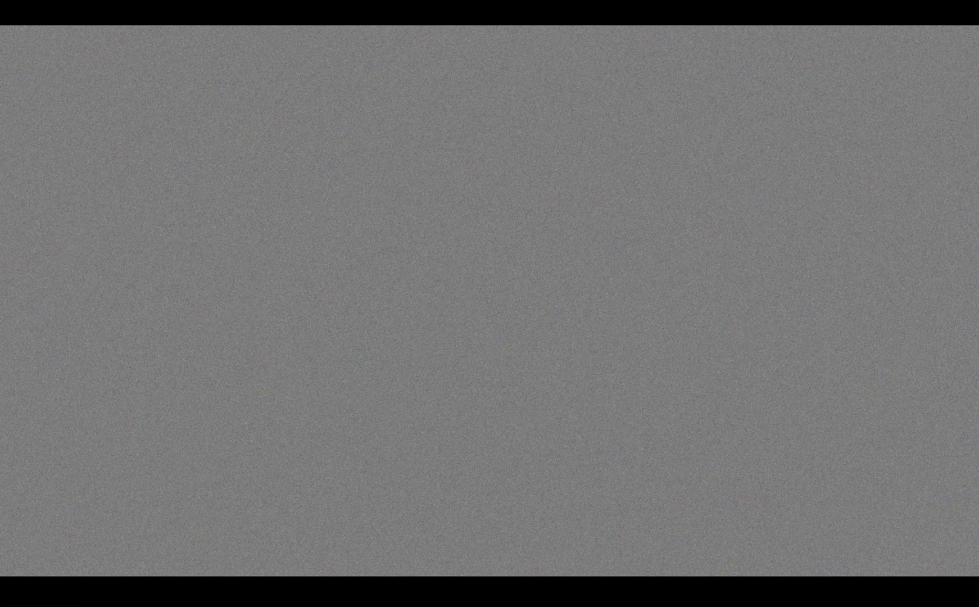
key(super+f)
Raise the Film Grain size to 0.863, turn off Grain Only and check the image full screen
drag(848, 198, 885, 192)
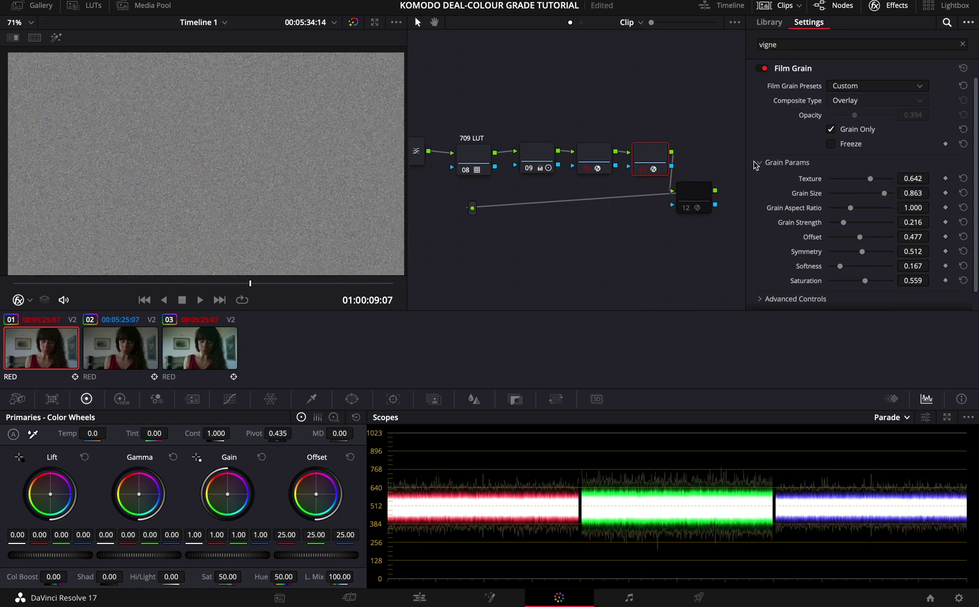
click(834, 129)
key(super+f)
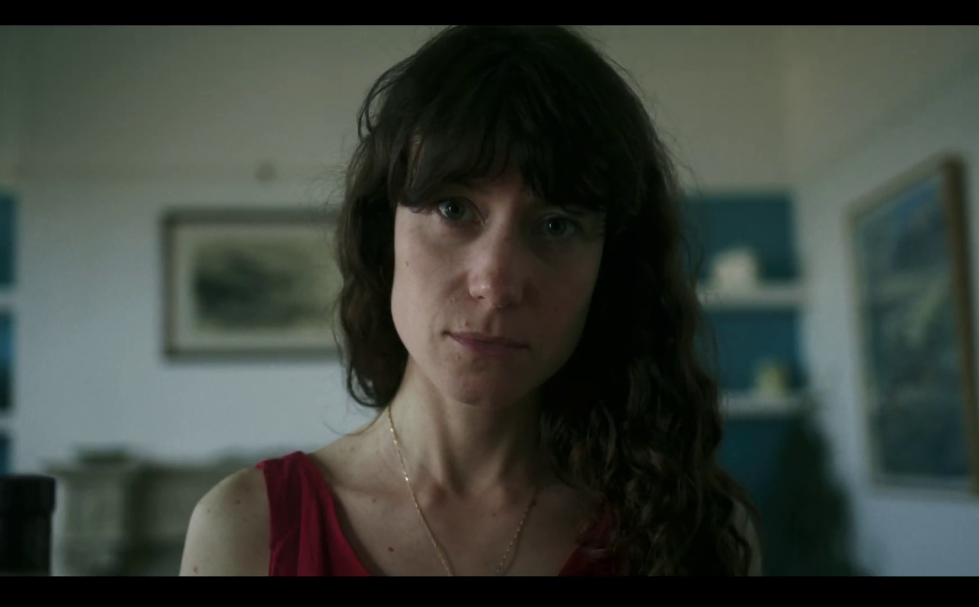
key(Escape)
Expand the Film Grain's Advanced Controls and Global Blend settings, and lower the grain in the Highlights
scroll(875, 196, down, 1)
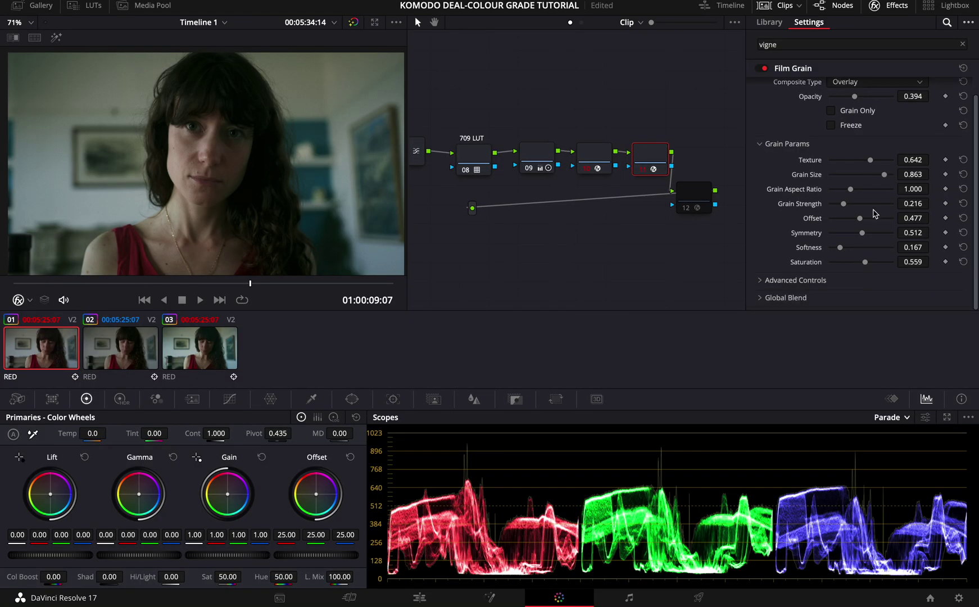
click(790, 279)
scroll(762, 287, down, 4)
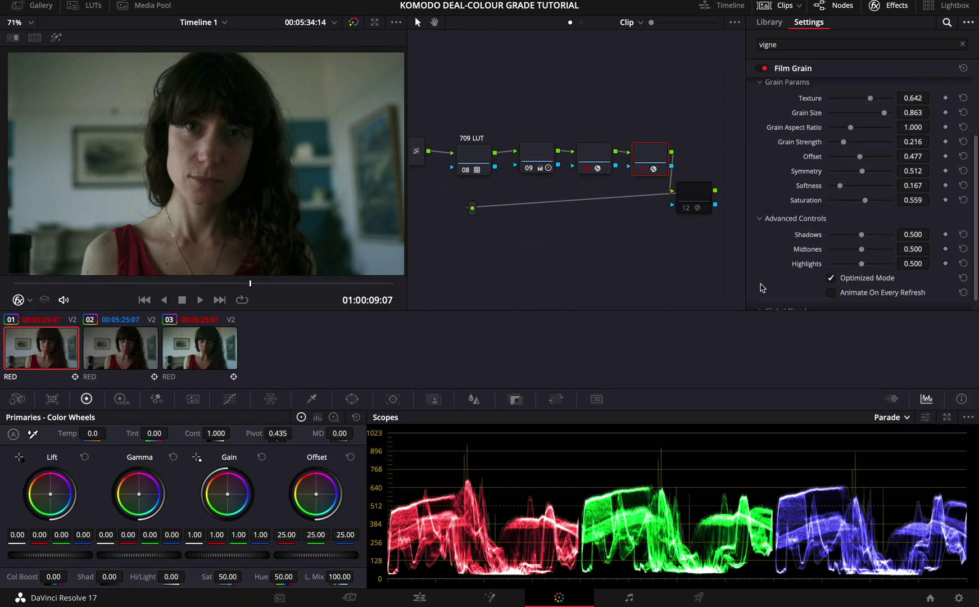
click(762, 299)
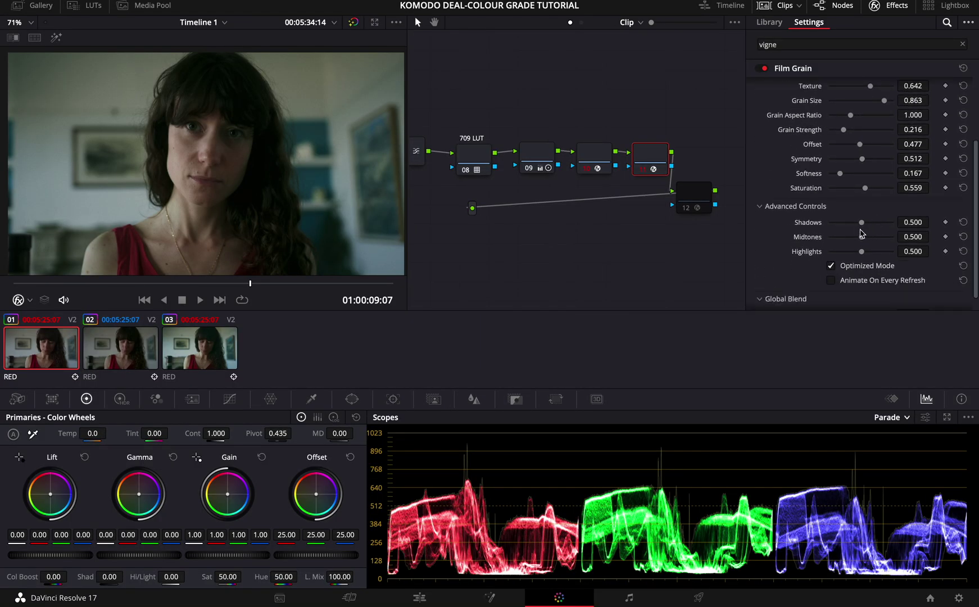
drag(862, 252, 825, 264)
click(827, 265)
Try a Film Grain opacity of 0.651, and set it to 0.486
scroll(820, 239, up, 3)
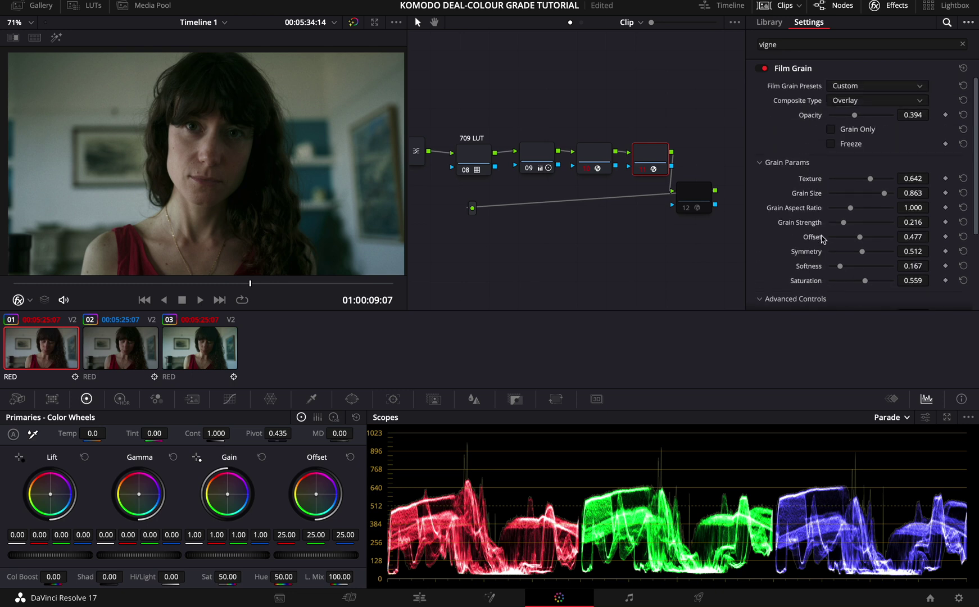
mouse_move(858, 118)
mouse_down()
mouse_move(887, 116)
mouse_move(869, 120)
mouse_up()
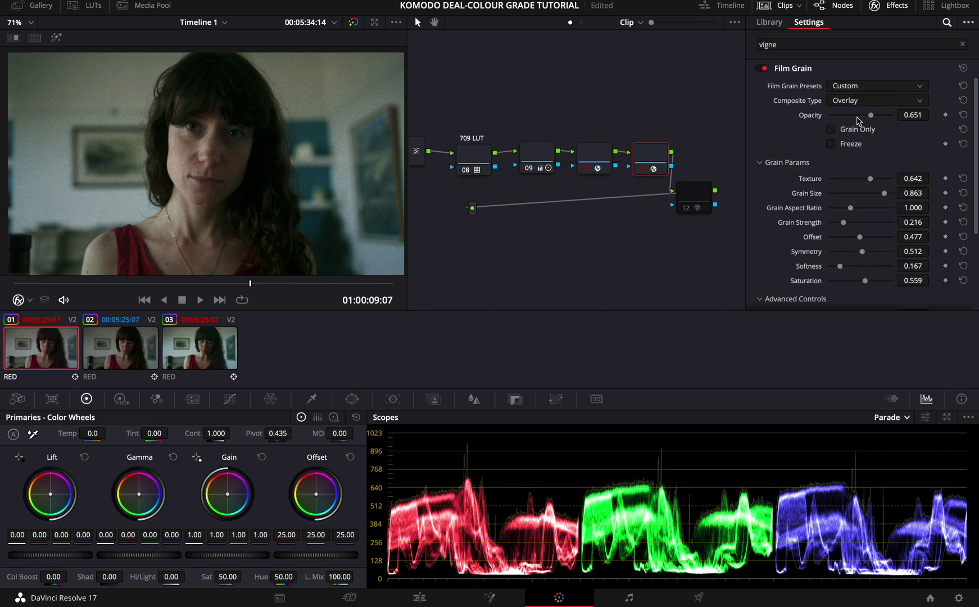
drag(858, 118, 859, 119)
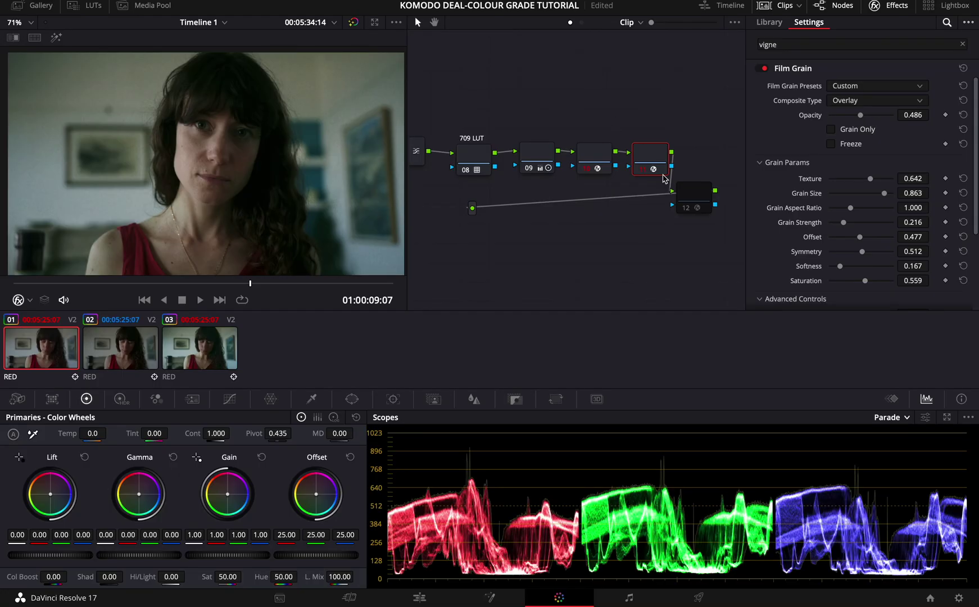
Re-enable the Vignette node and shift it slightly left, and add new node 13 below the 709 LUT node
click(692, 193)
drag(693, 192, 677, 192)
key(alt+s)
drag(451, 236, 481, 246)
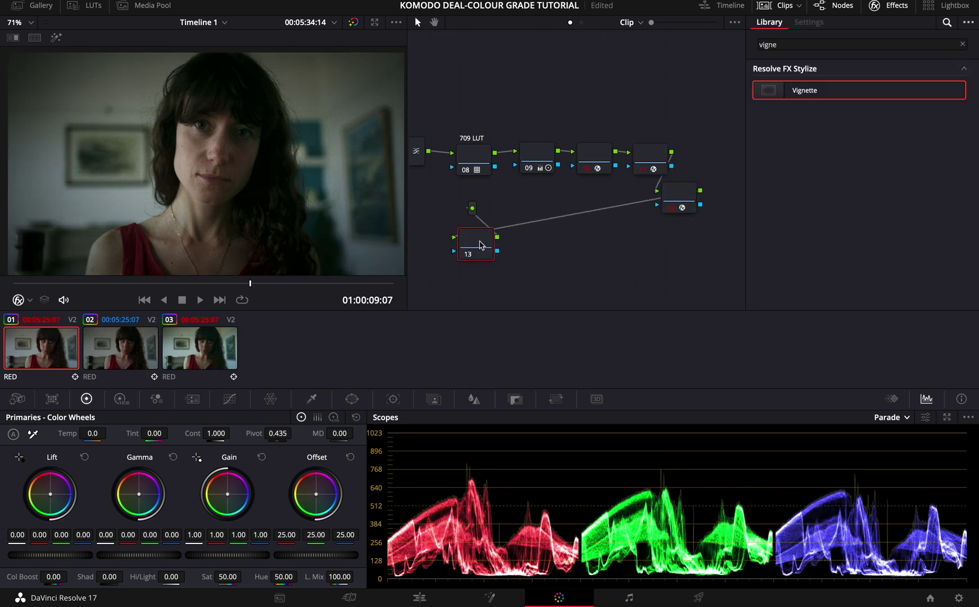
On node 13, set the saturation to 43.80 and the contrast to 1.174
drag(231, 579, 212, 585)
drag(221, 432, 267, 442)
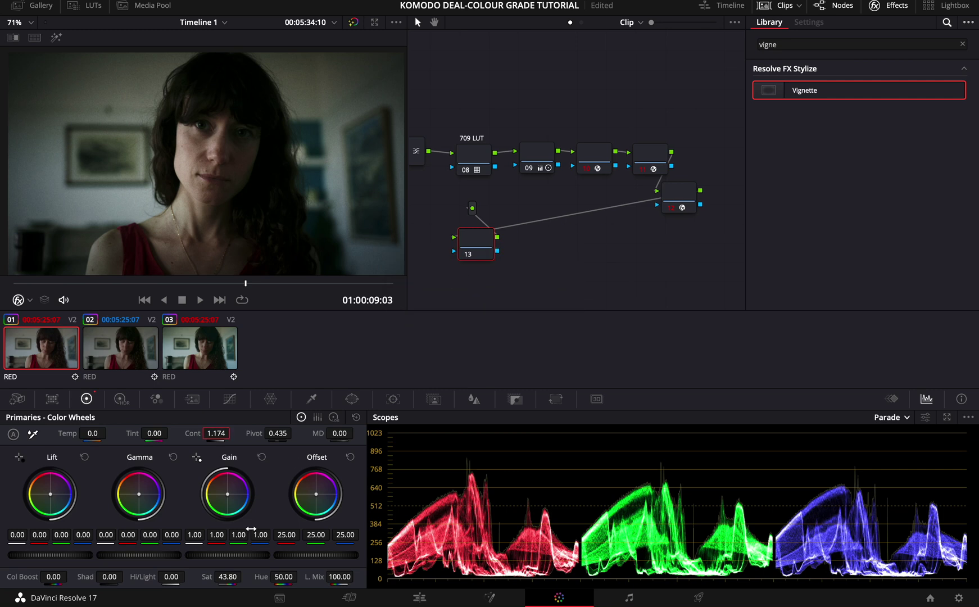
Undo the added node 13 together with its saturation and contrast changes
key(ctrl+z)
key(ctrl+z)
key(ctrl+z)
key(ctrl+z)
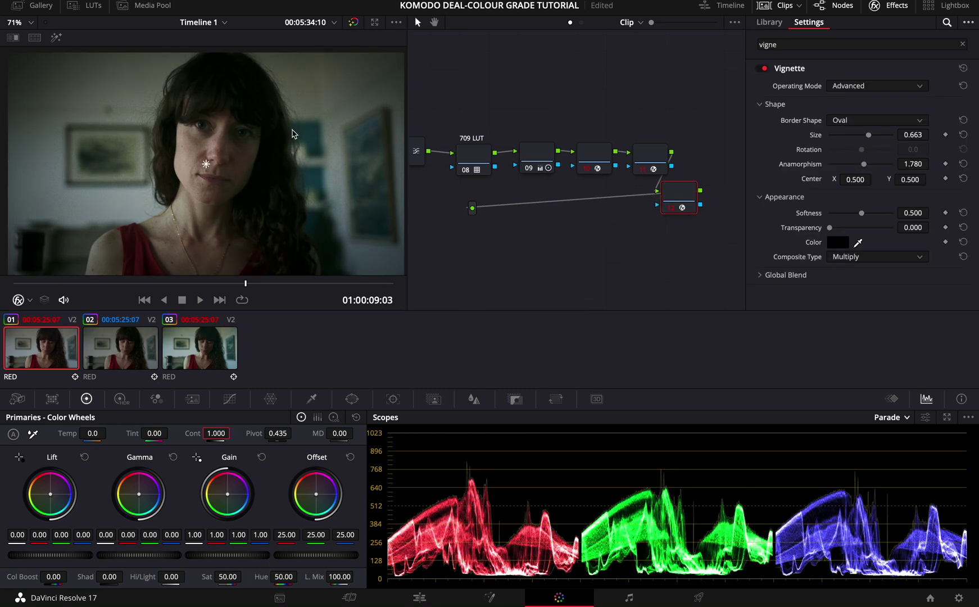
Switch the skin tone node 06 off and on to compare its effect on clip 01
scroll(522, 215, left, 5)
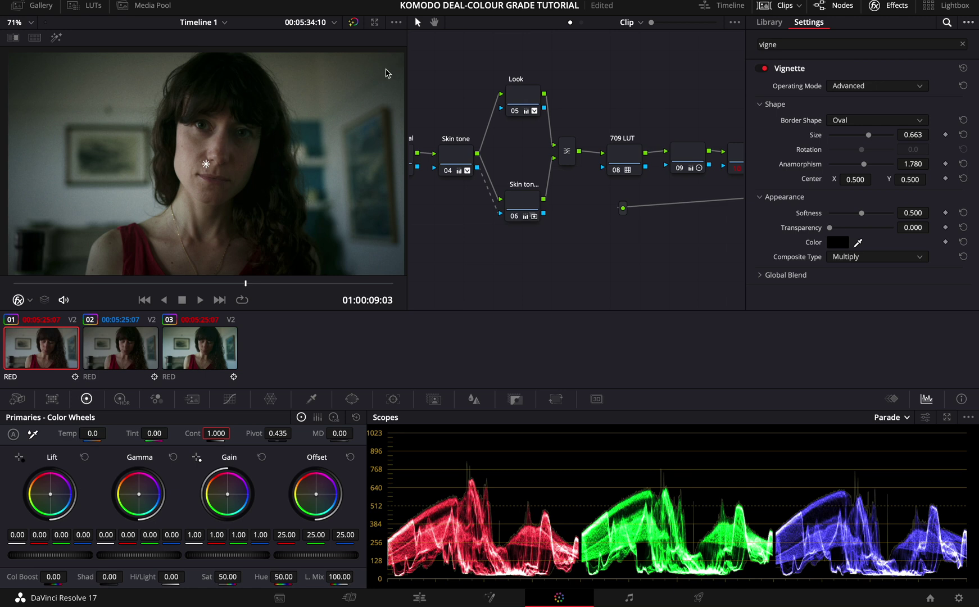
scroll(529, 169, right, 1)
click(498, 199)
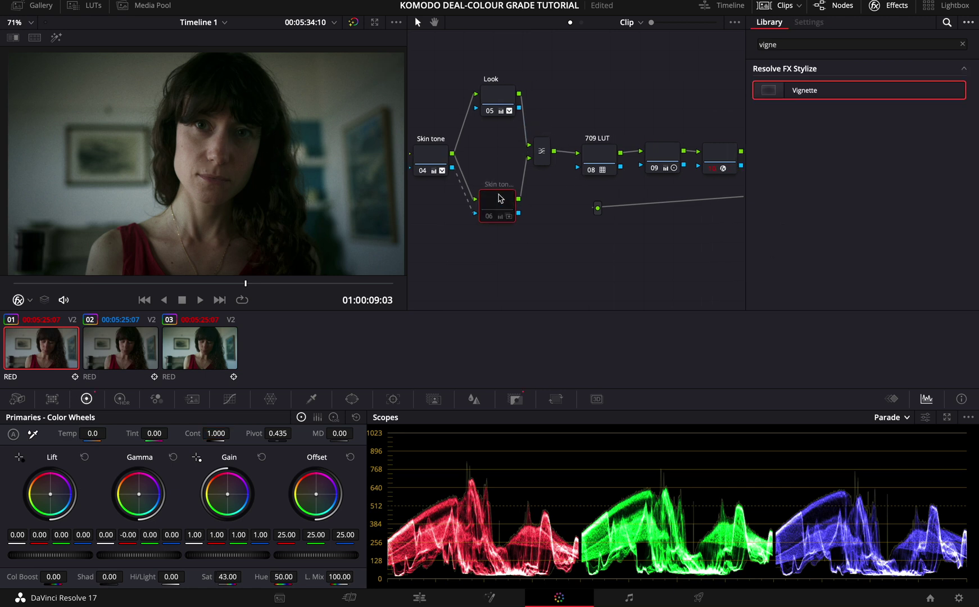
key(ctrl+d)
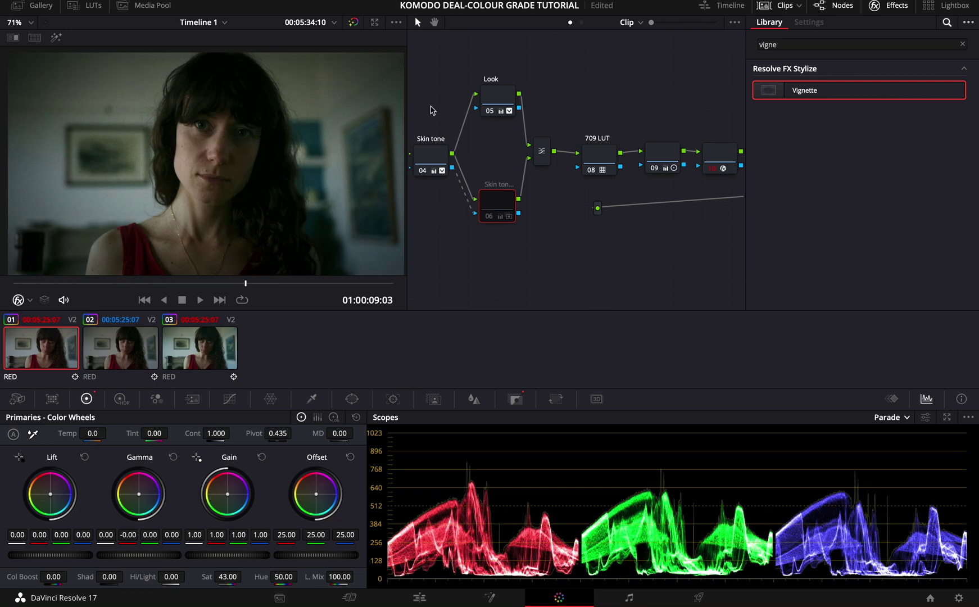
key(ctrl+d)
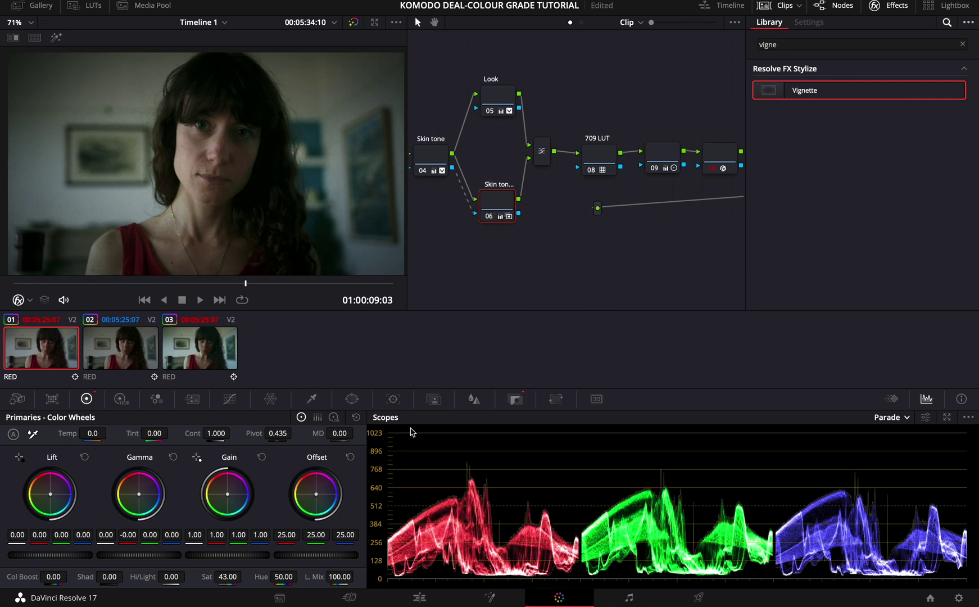
Lower node 06's Key Output gain to 0.276 and on to 0.177, comparing the picture with the node off and on
click(515, 399)
drag(243, 511, 153, 534)
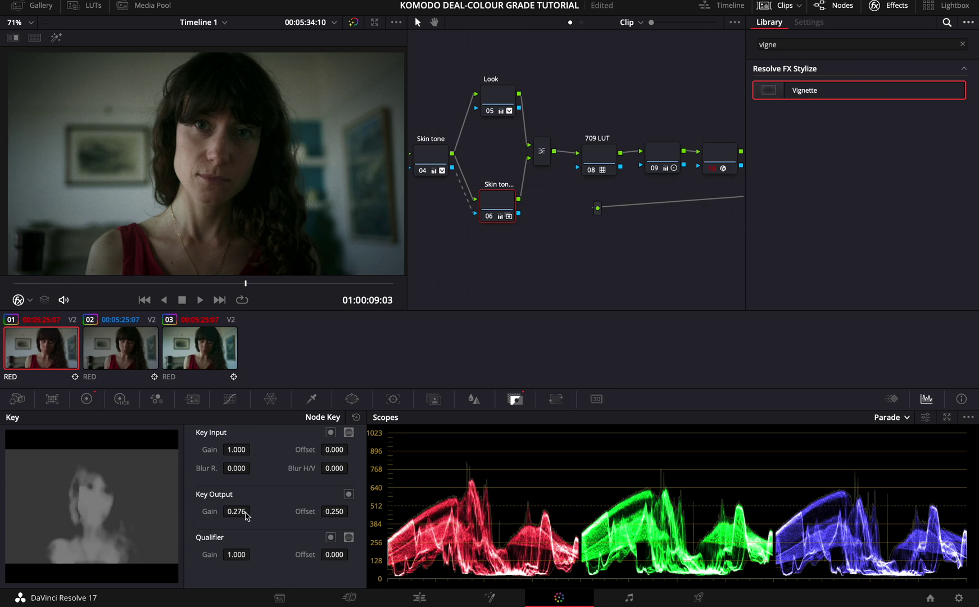
key(ctrl+d)
key(ctrl+d)
drag(239, 513, 180, 527)
key(ctrl+d)
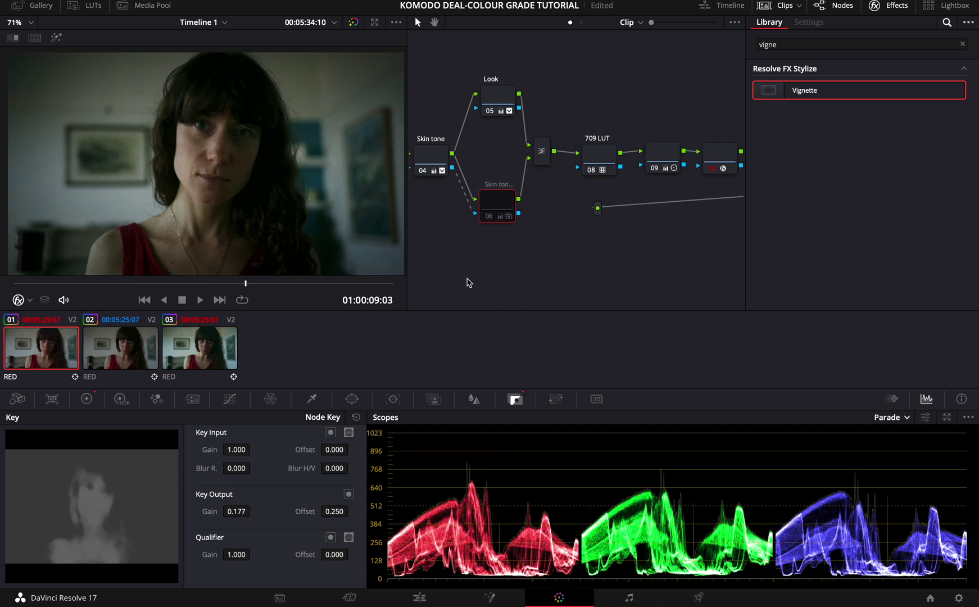
key(ctrl+d)
Hide the effects library so that clip 01's node tree has the full width, with all grading nodes in view
scroll(501, 119, left, 2)
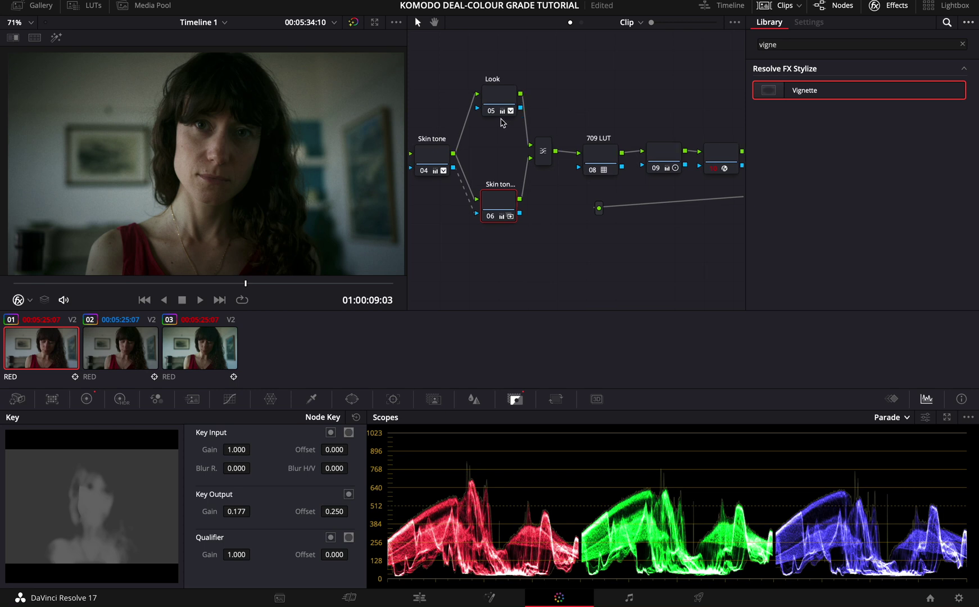
scroll(502, 122, left, 4)
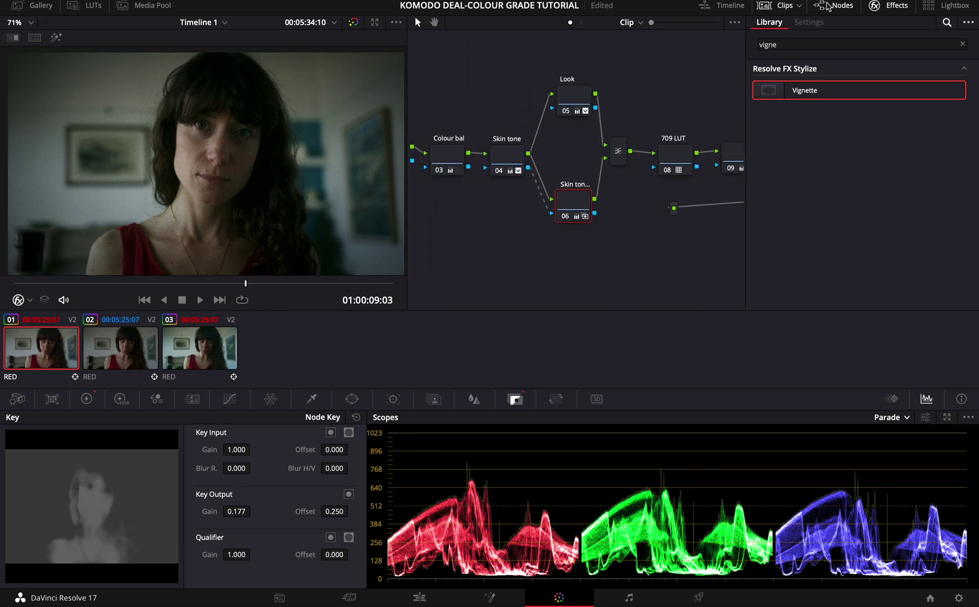
click(889, 7)
scroll(706, 145, up, 2)
scroll(707, 149, right, 4)
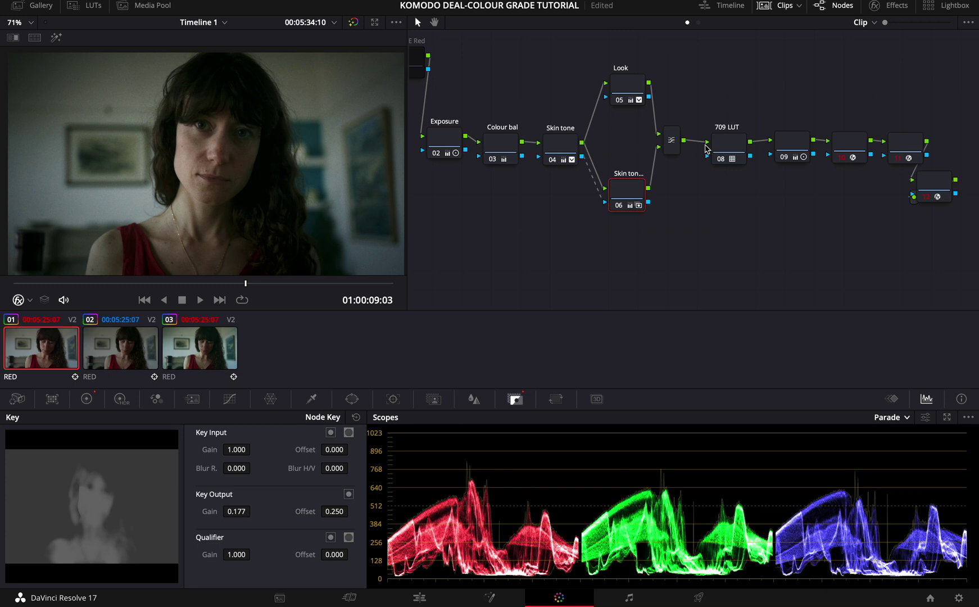
scroll(707, 149, up, 2)
scroll(707, 149, left, 1)
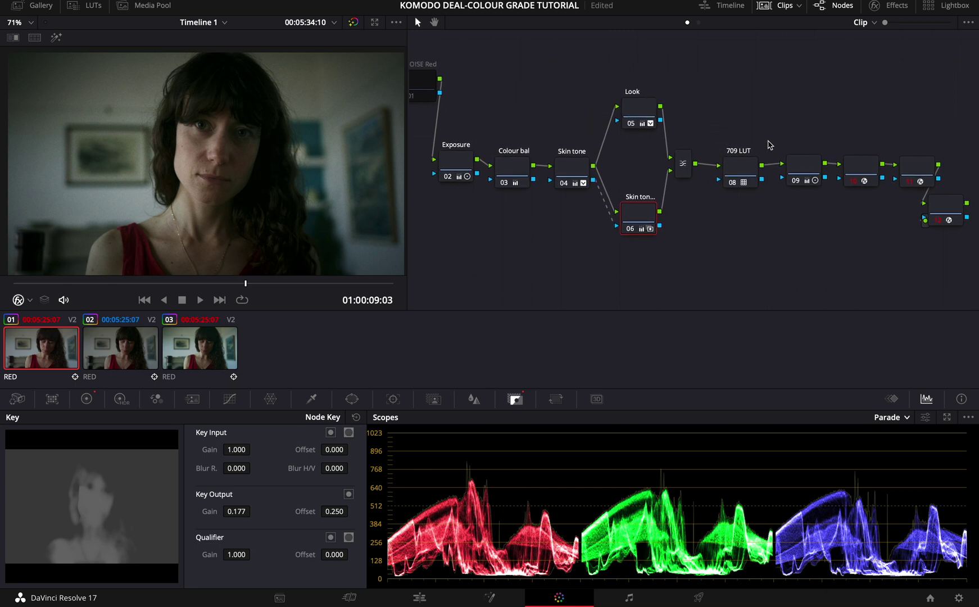
scroll(615, 183, up, 2)
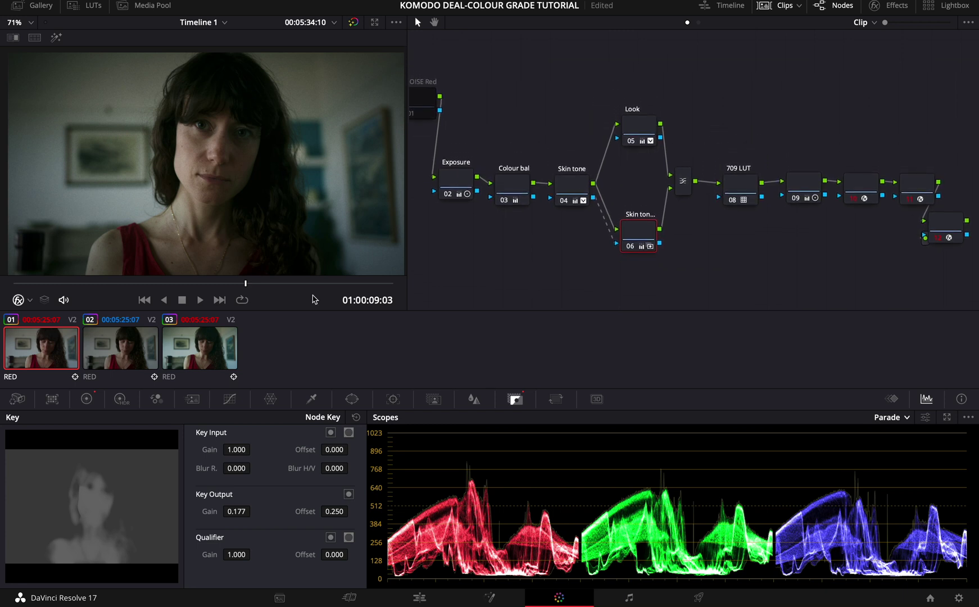
Look through clips 02 and 03 at frames around their middle to compare their grades
click(119, 349)
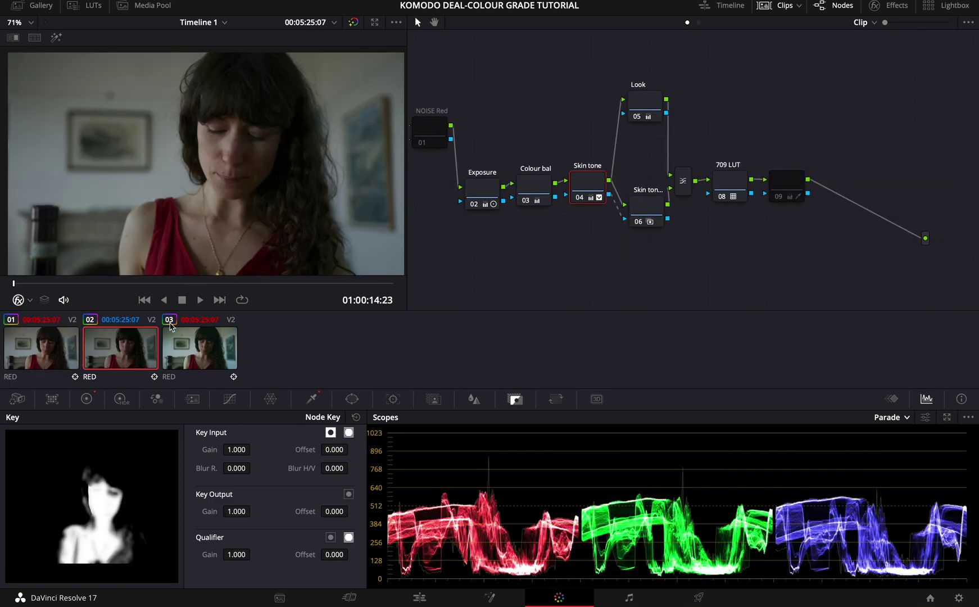
mouse_move(190, 284)
mouse_down()
mouse_move(169, 285)
mouse_move(192, 283)
mouse_up()
click(208, 360)
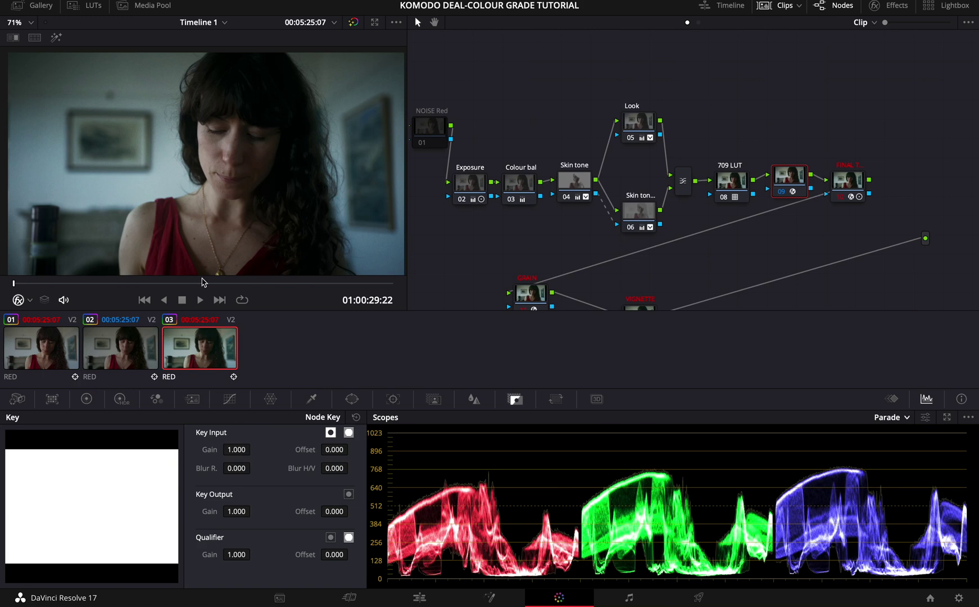
click(196, 284)
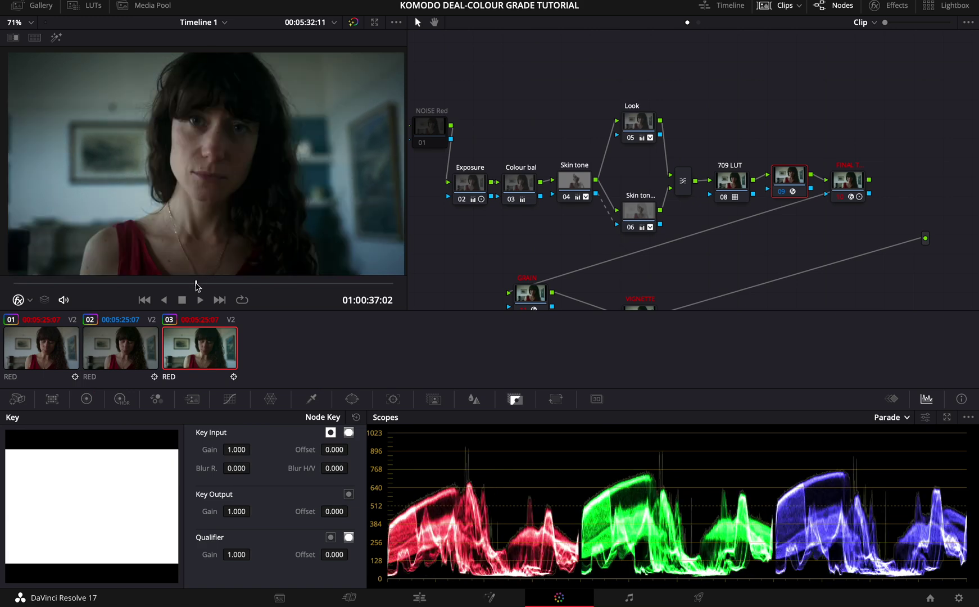
On clip 01's Look node, reset the primaries and try lift red -0.03, green 0.01, blue 0.01 with gain red 1.13, green 0.98, blue 0.86
click(81, 345)
click(646, 131)
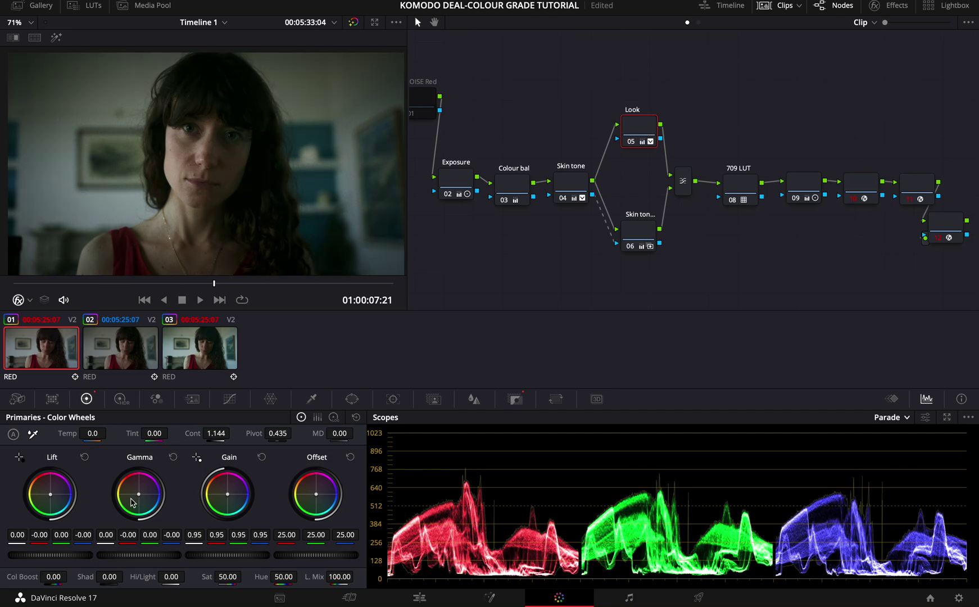
click(355, 417)
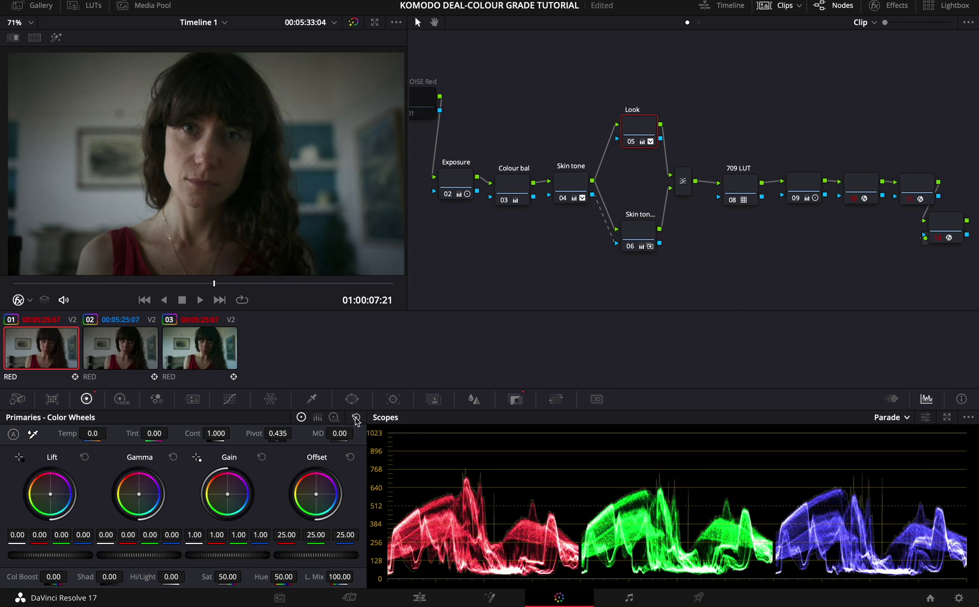
mouse_move(139, 493)
mouse_down()
mouse_move(150, 504)
mouse_move(140, 498)
mouse_up()
drag(50, 496, 50, 496)
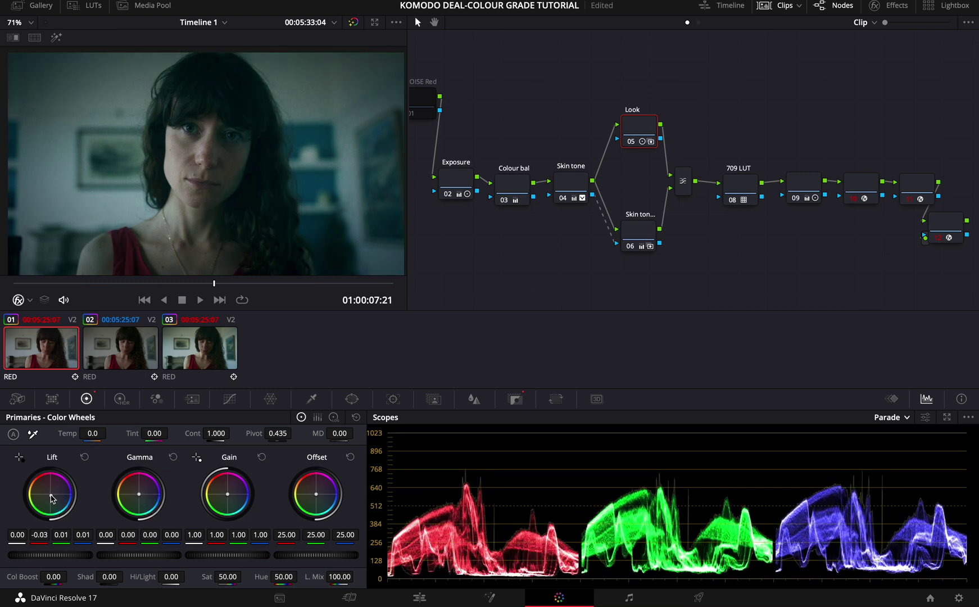
drag(230, 498, 212, 477)
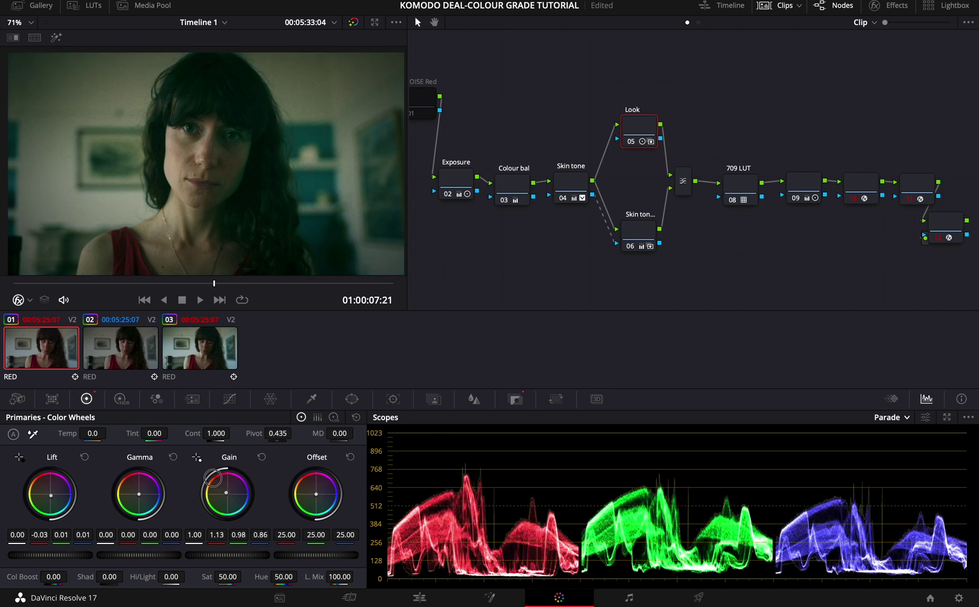
Try a Key Output gain of 0.883 on clip 01's skin tone node 06
click(637, 219)
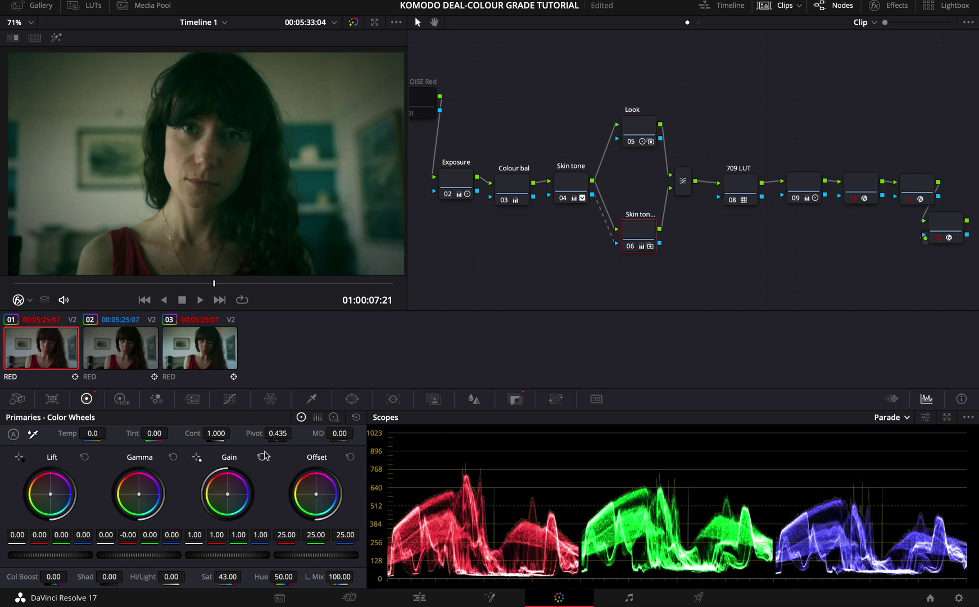
click(518, 402)
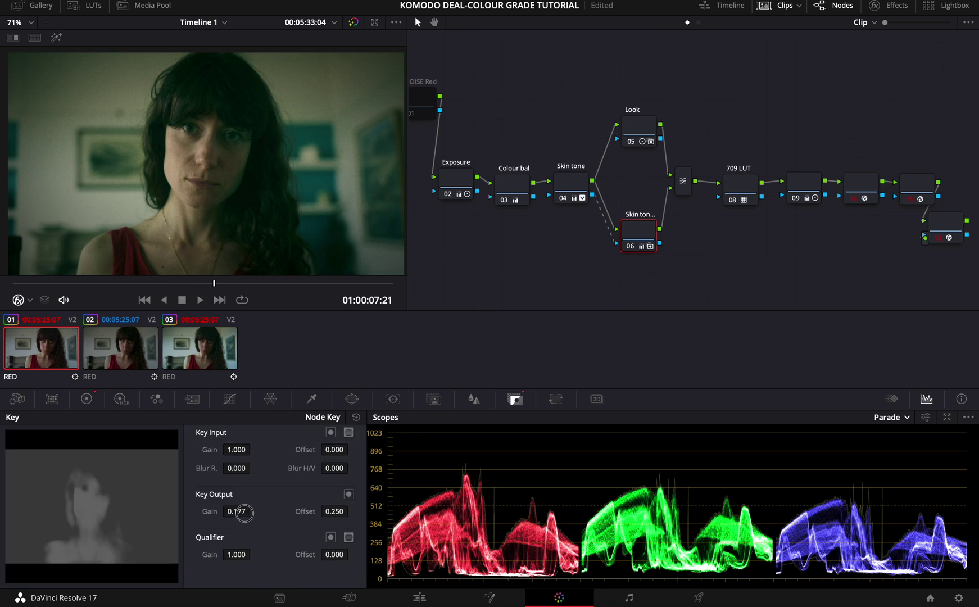
drag(242, 510, 656, 531)
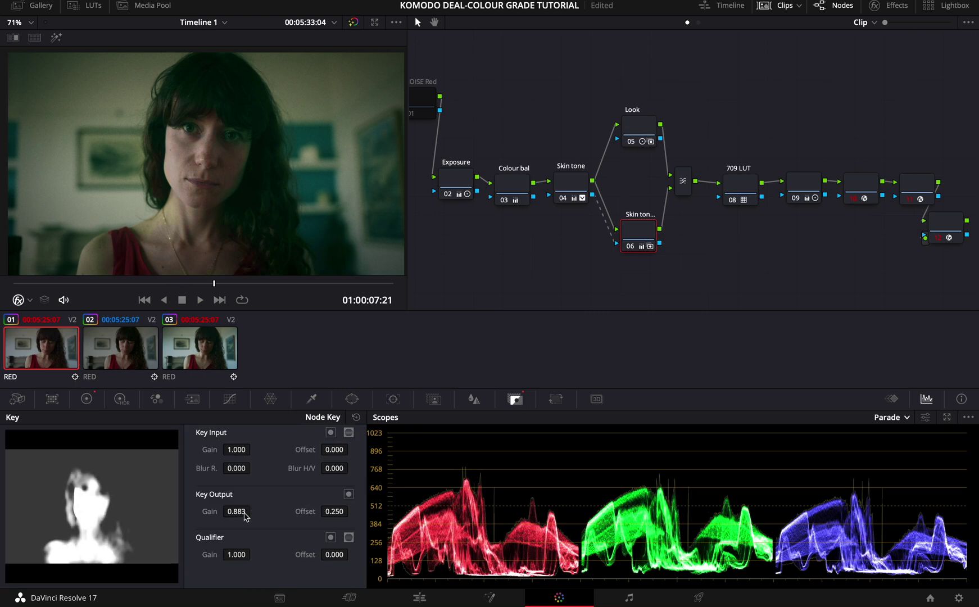
Undo the trial changes to the Look node and to node 06's key gain on clip 01
key(super+z)
key(super+z)
key(super+z)
key(super+z)
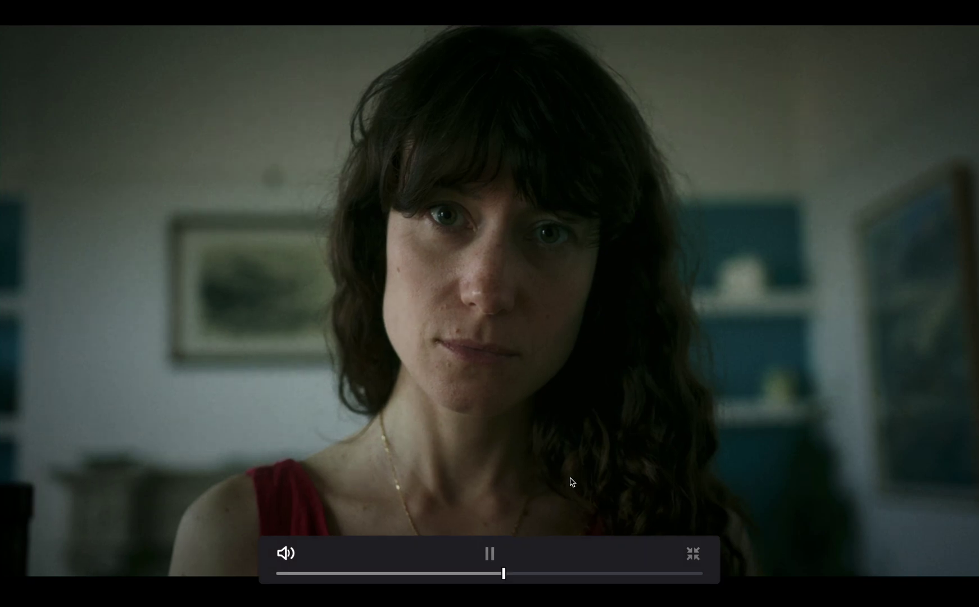
Stop clip 01's full-screen playback and scrub through clip 02 full screen to compare the two grades
key(space)
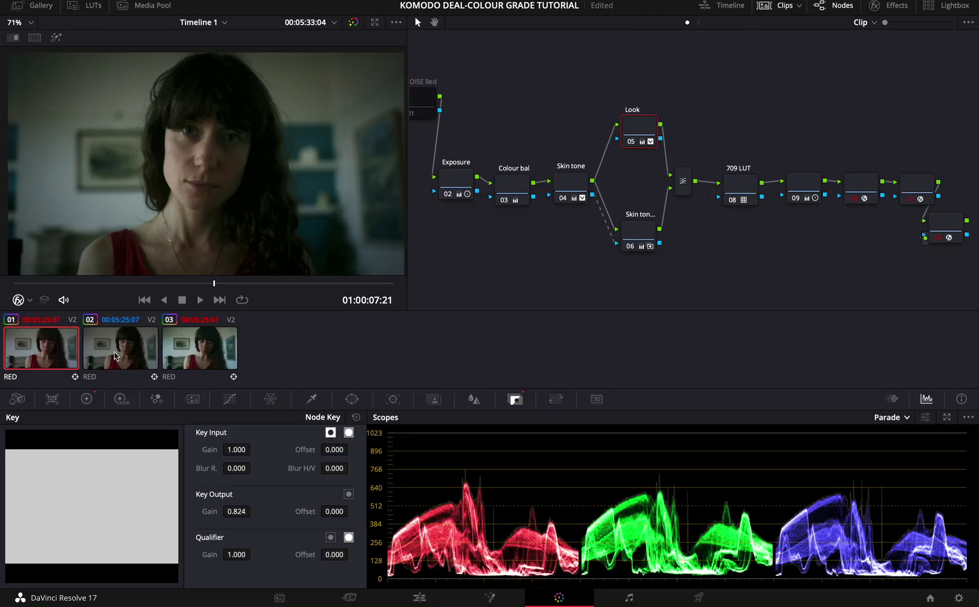
click(115, 356)
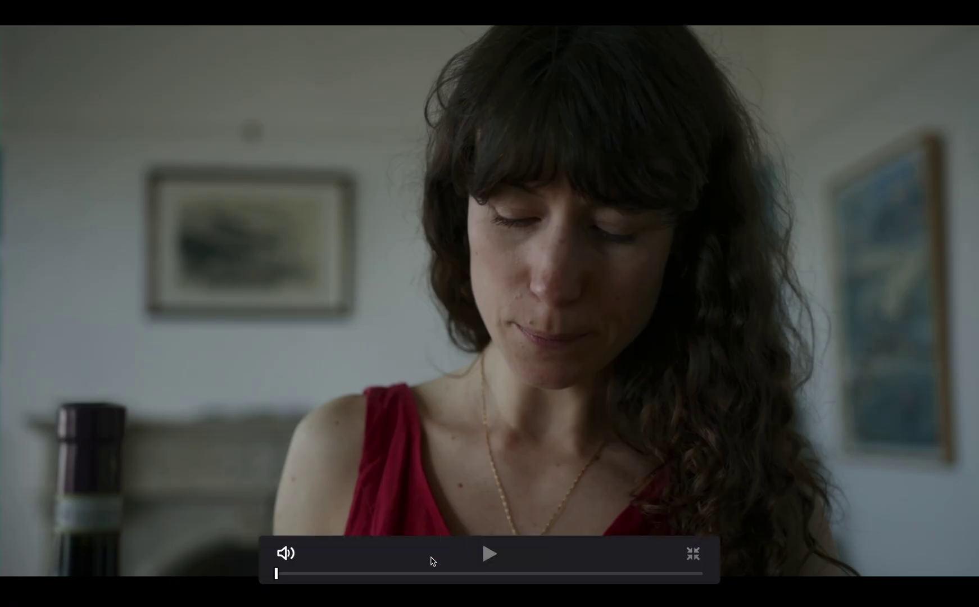
drag(429, 574, 490, 575)
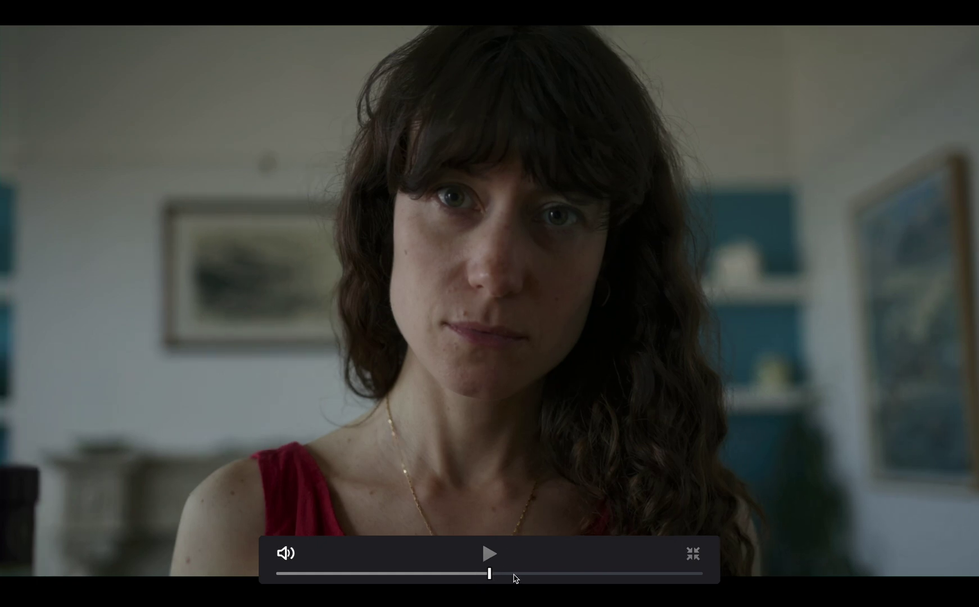
click(514, 576)
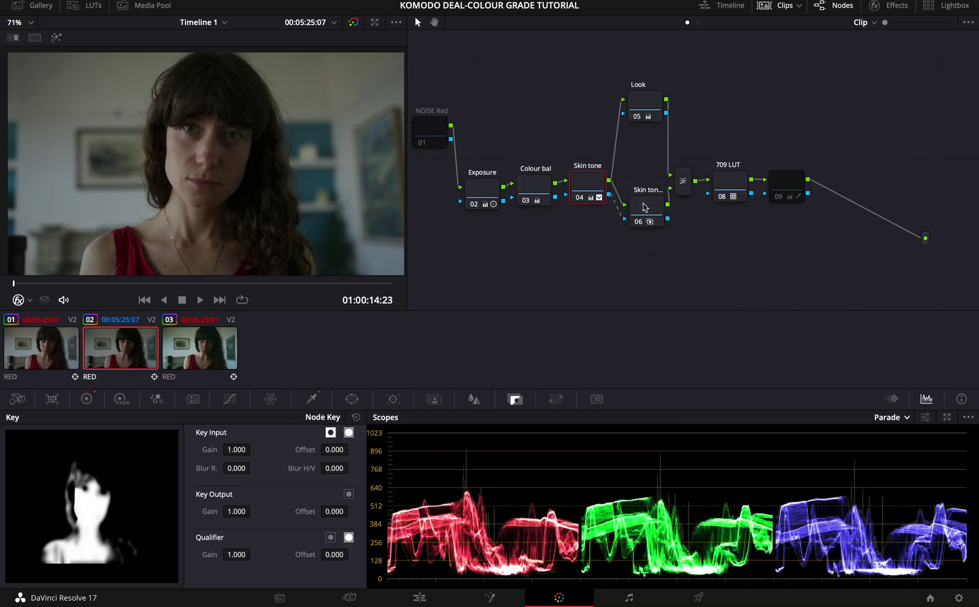
In clip 02's node tree, line up the Exposure node with Colour bal and move the NOISE Red node higher above it
scroll(772, 250, left, 1)
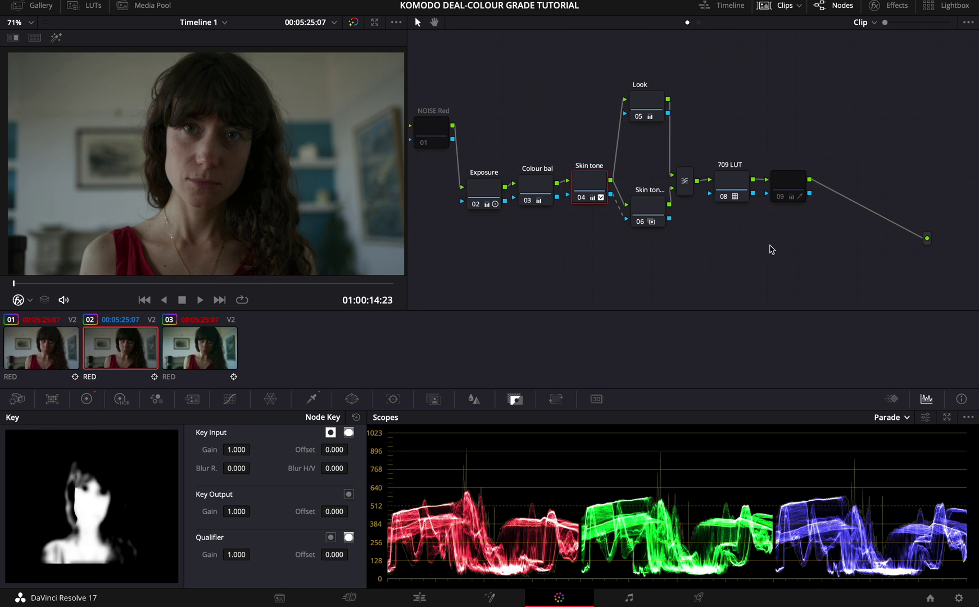
mouse_move(800, 584)
drag(478, 190, 470, 188)
drag(446, 126, 454, 81)
drag(454, 81, 463, 57)
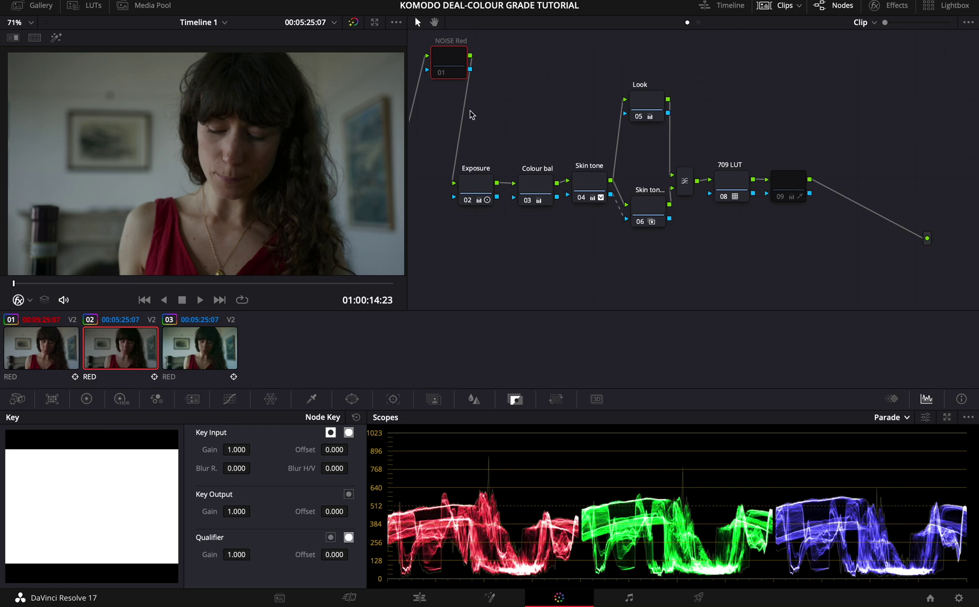
Select nodes 02 to 09 together, clear that selection, and show clip 02's Camera Raw settings
drag(429, 116, 866, 280)
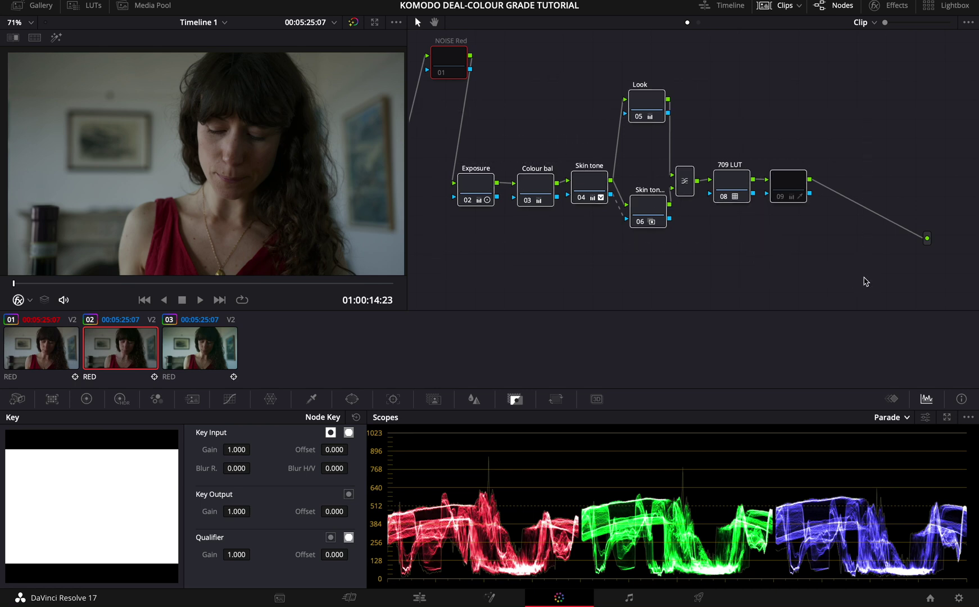
click(550, 276)
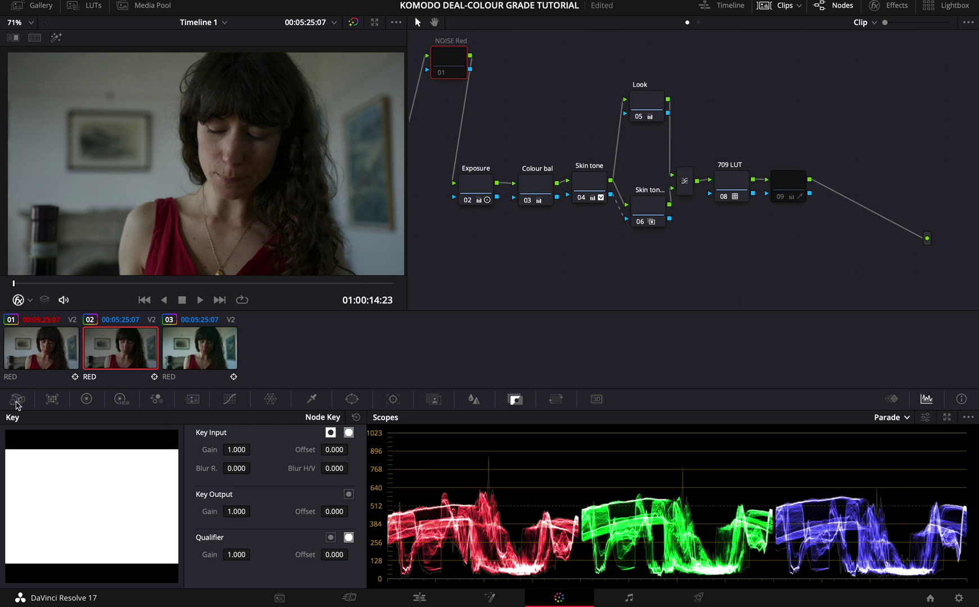
click(18, 399)
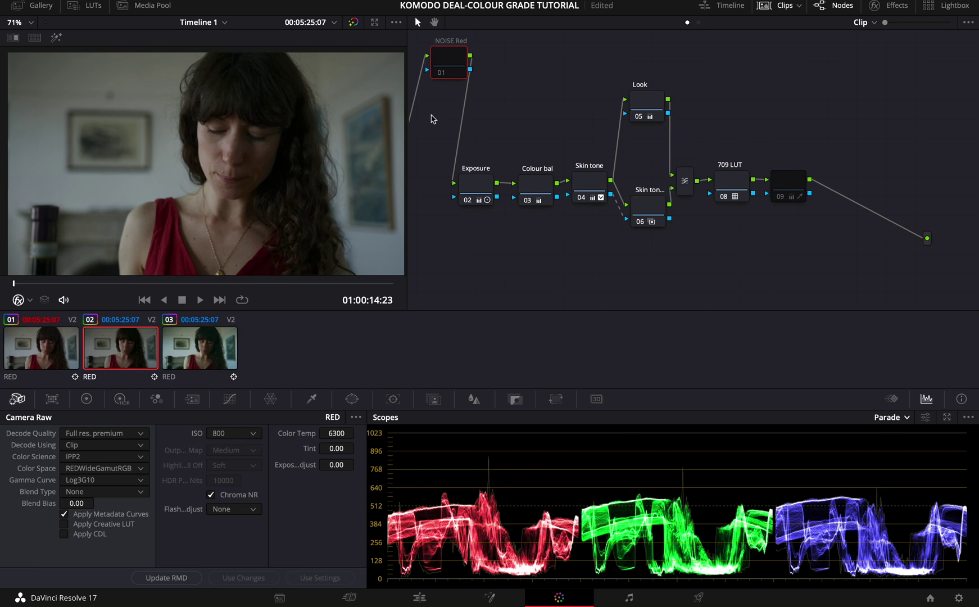
Shift the NOISE Red node slightly left in clip 02's node tree and select the Colour bal node
drag(449, 60, 437, 67)
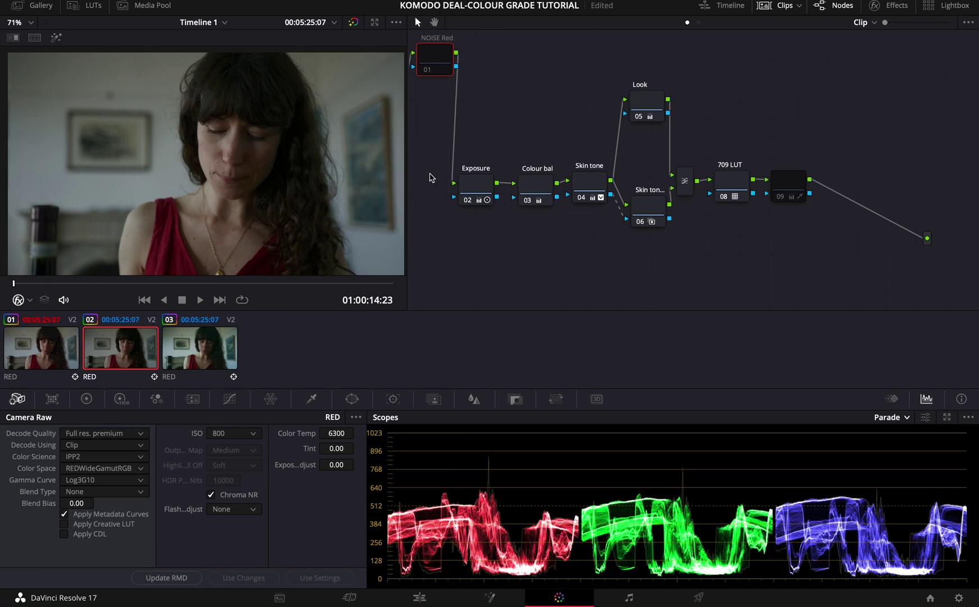
click(530, 194)
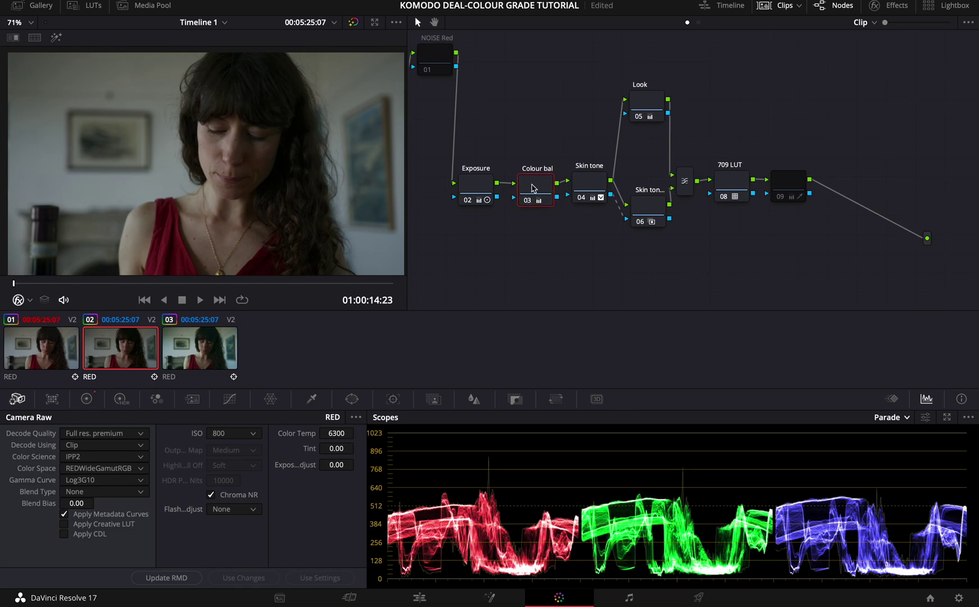